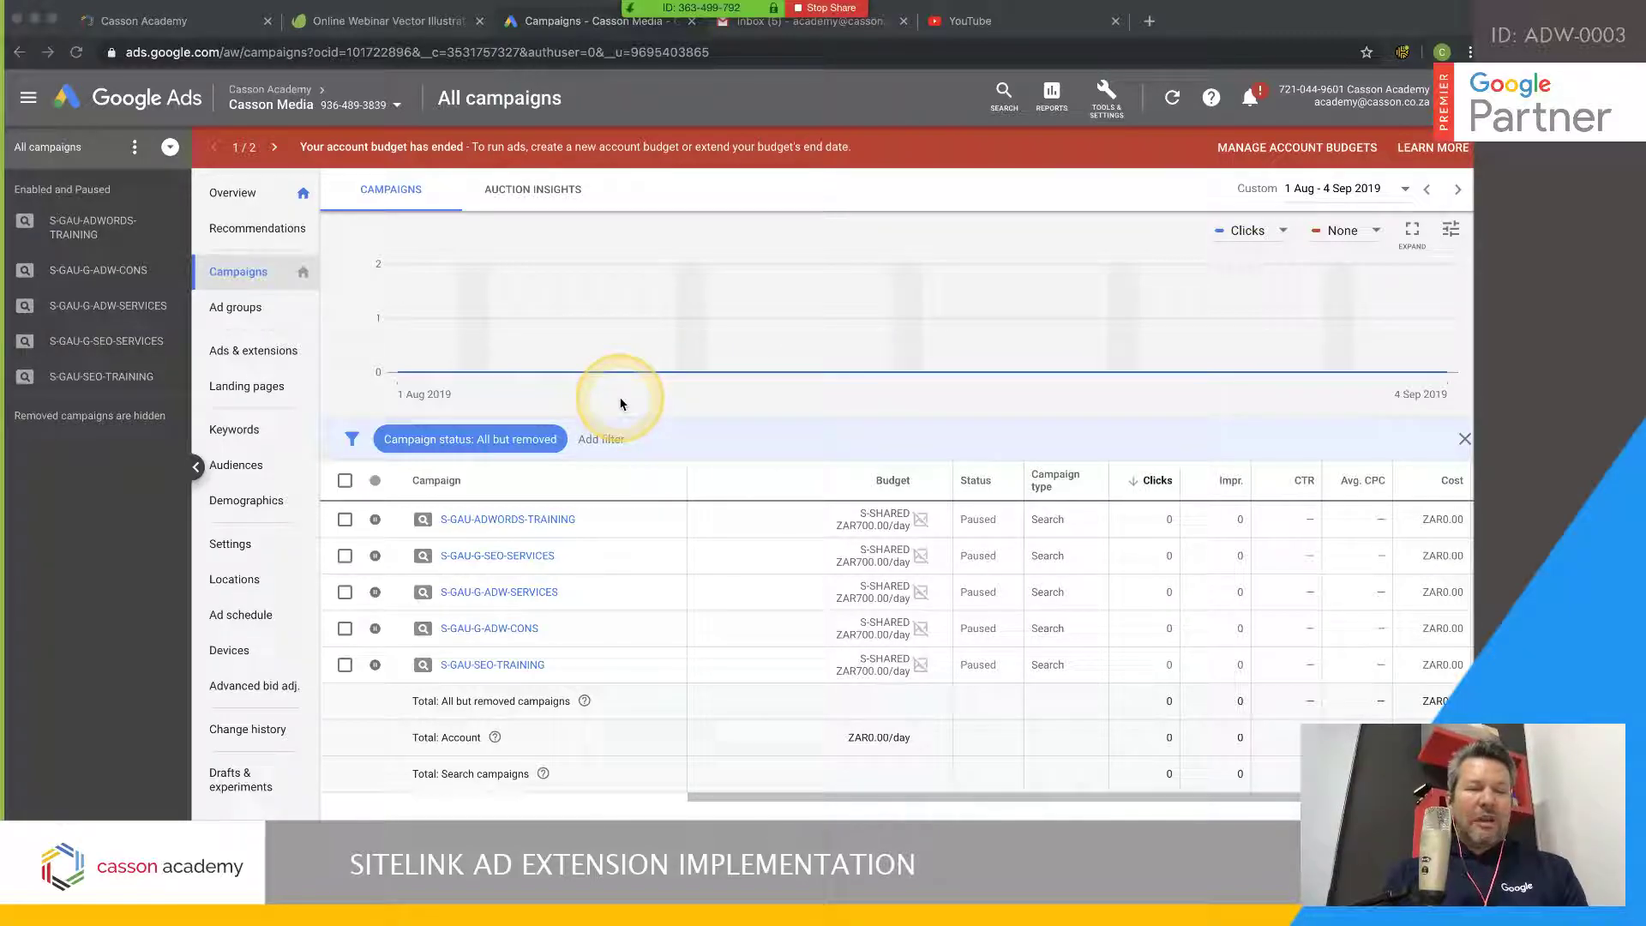
Search Google for "Cruise" in a new browser tab, allow location access, and examine the sitelinks under the top ad
left_click(1150, 21)
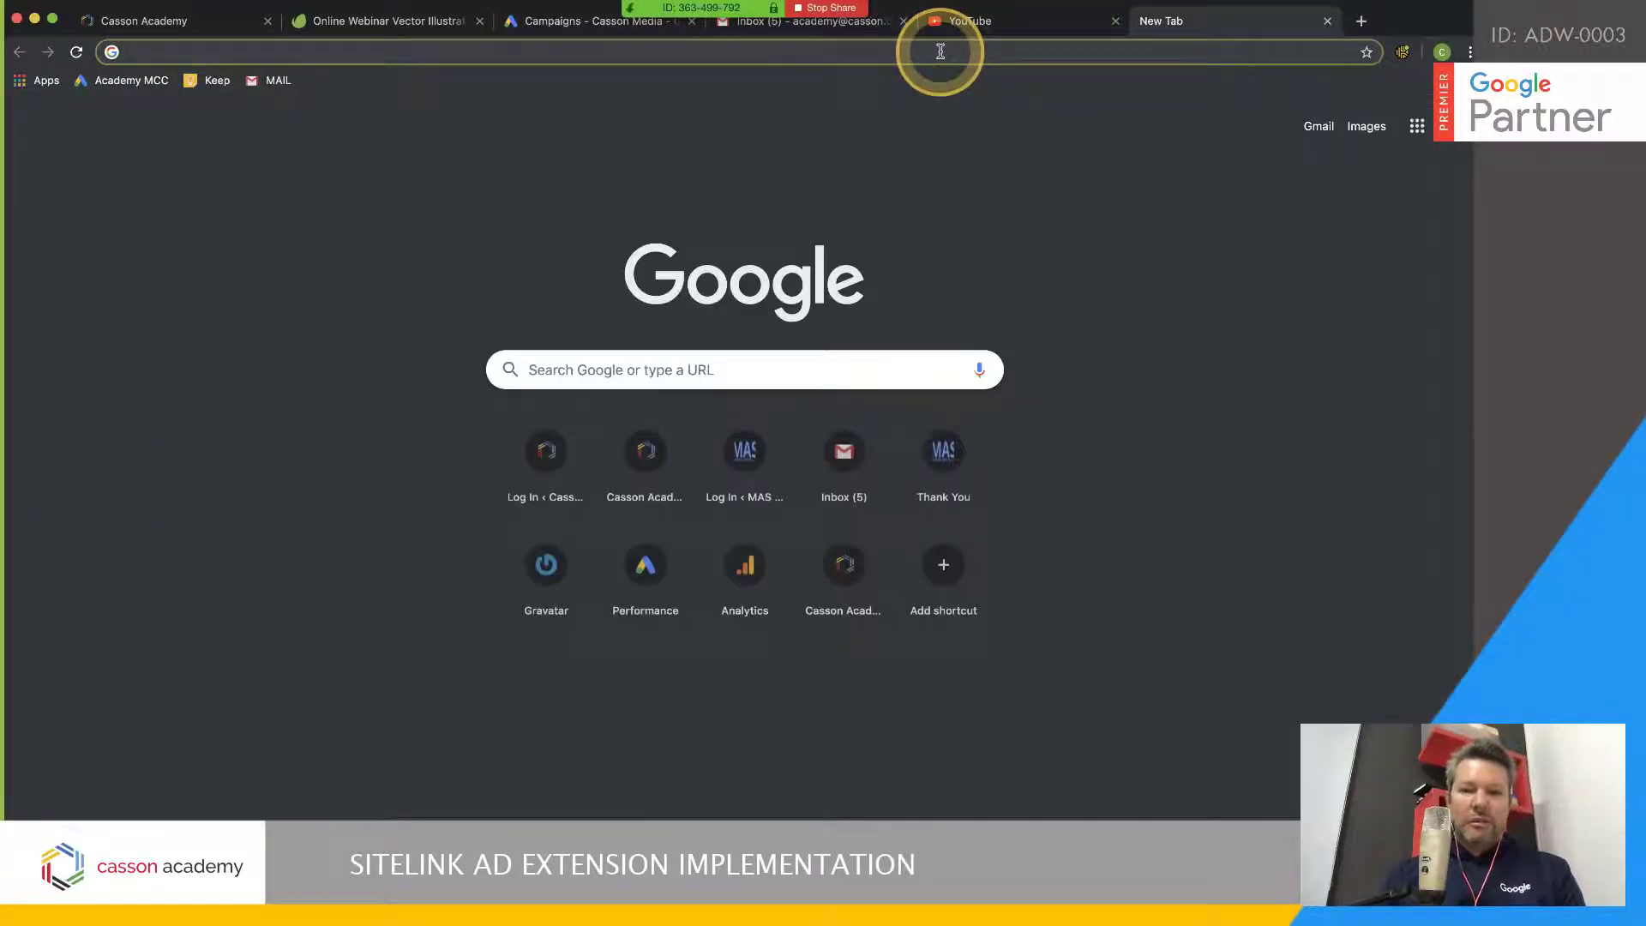
type("Cruise")
key("Return")
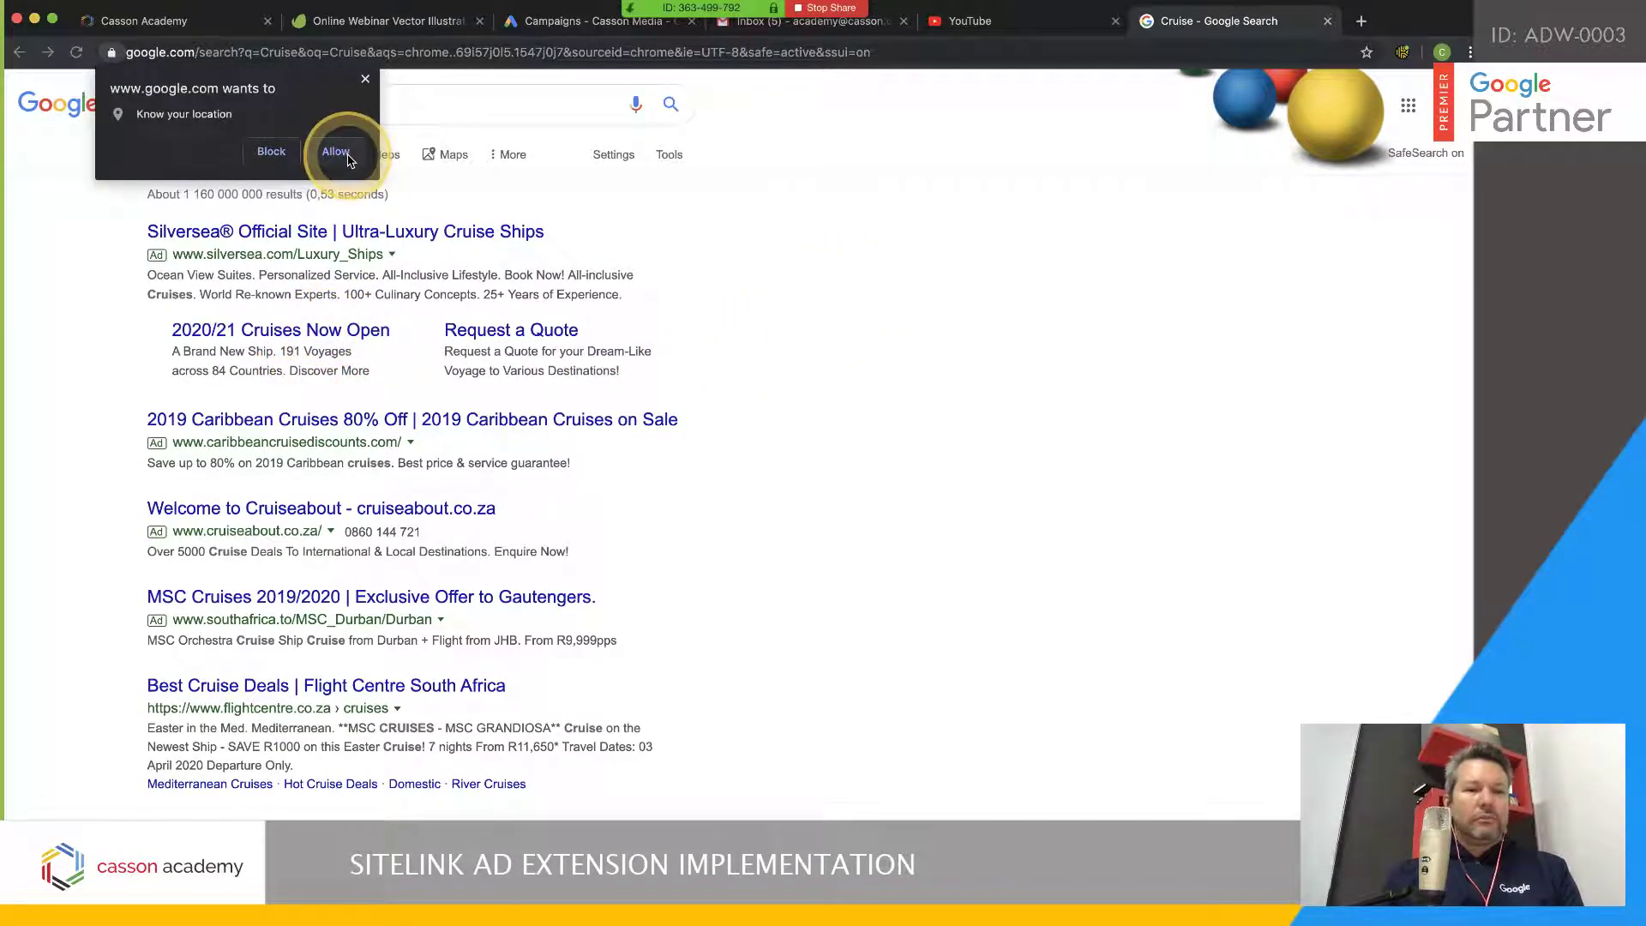
left_click(337, 153)
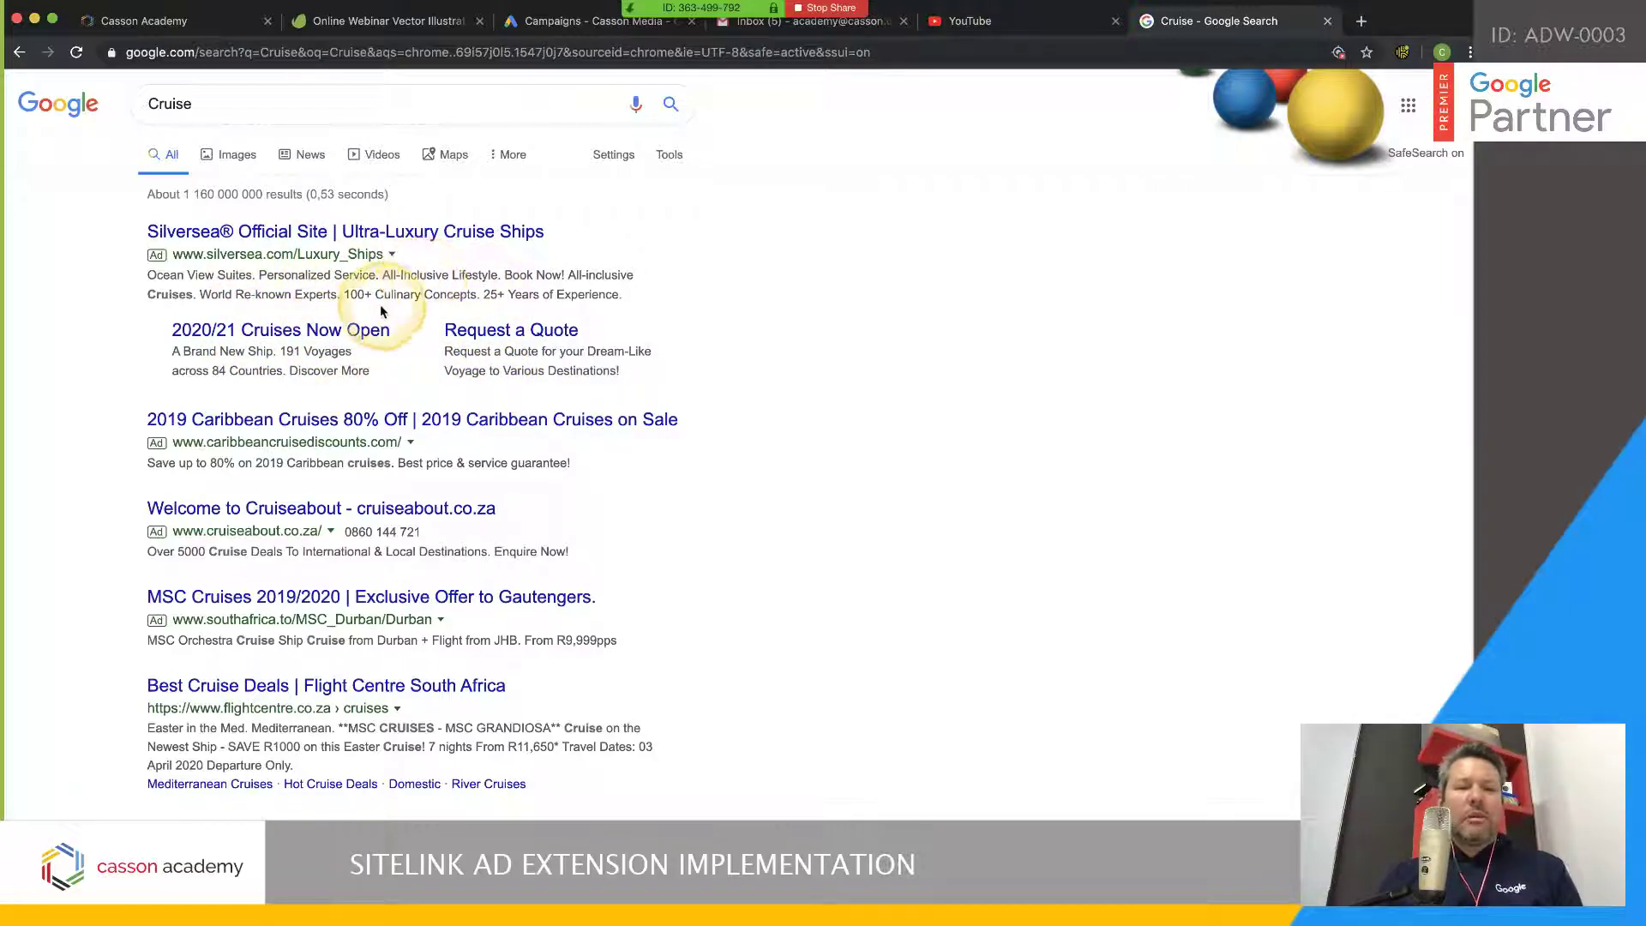
scroll(317, 351, "down", 1)
scroll(343, 377, "up", 1)
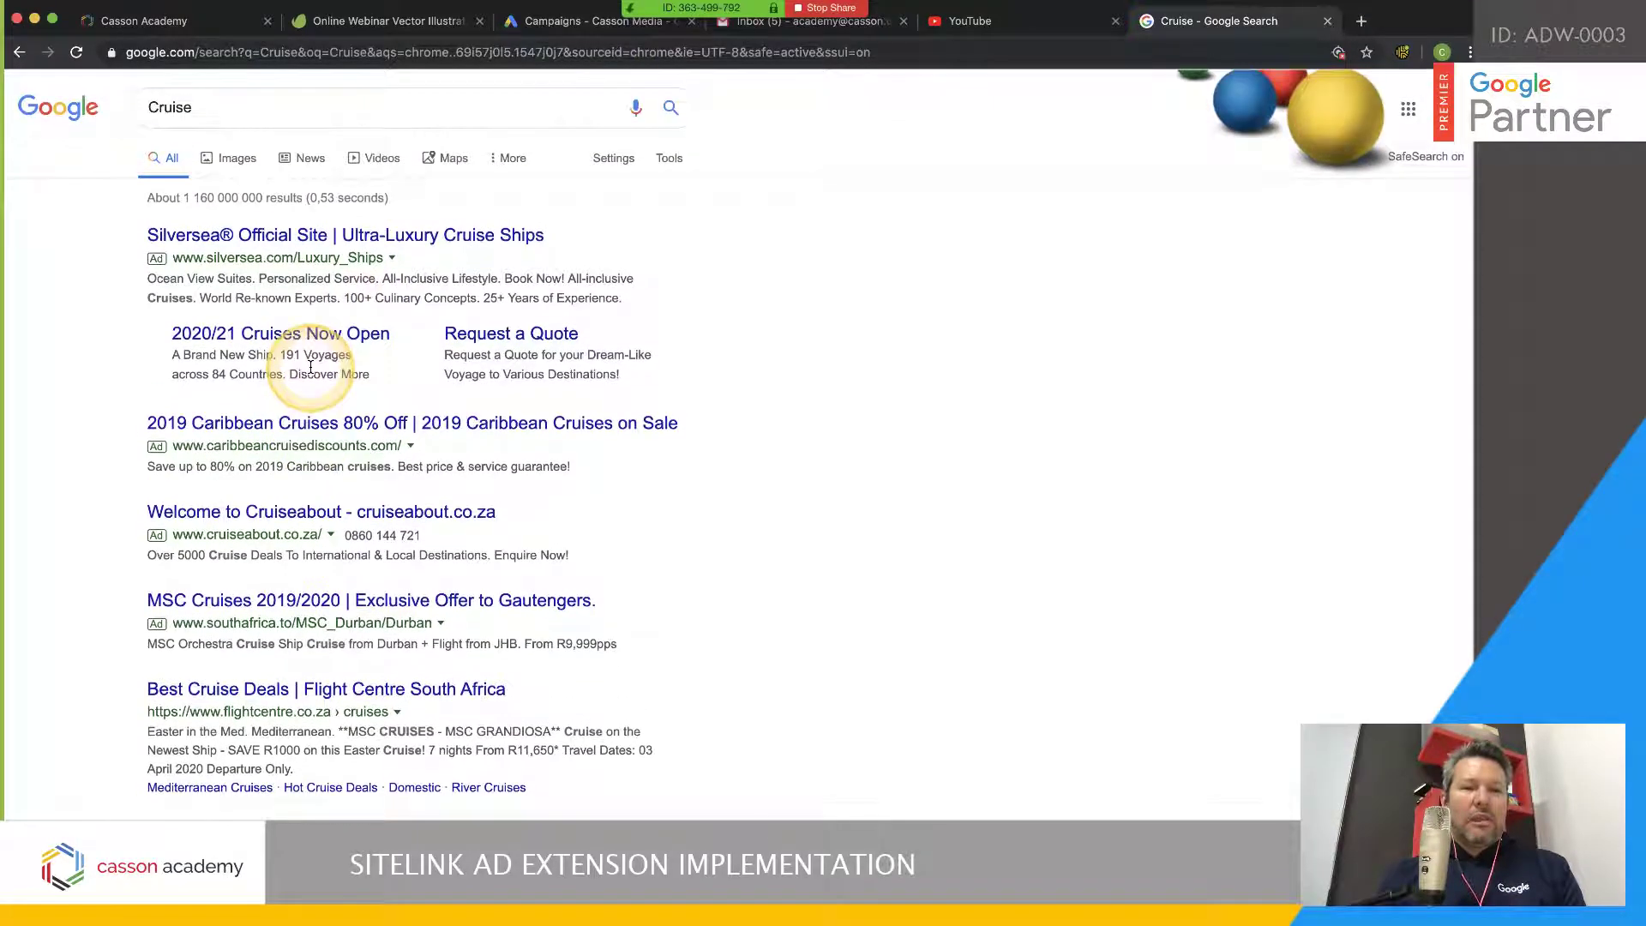
Search Google for "imperial select" and examine the sitelinks shown under the first ad
left_click(176, 104)
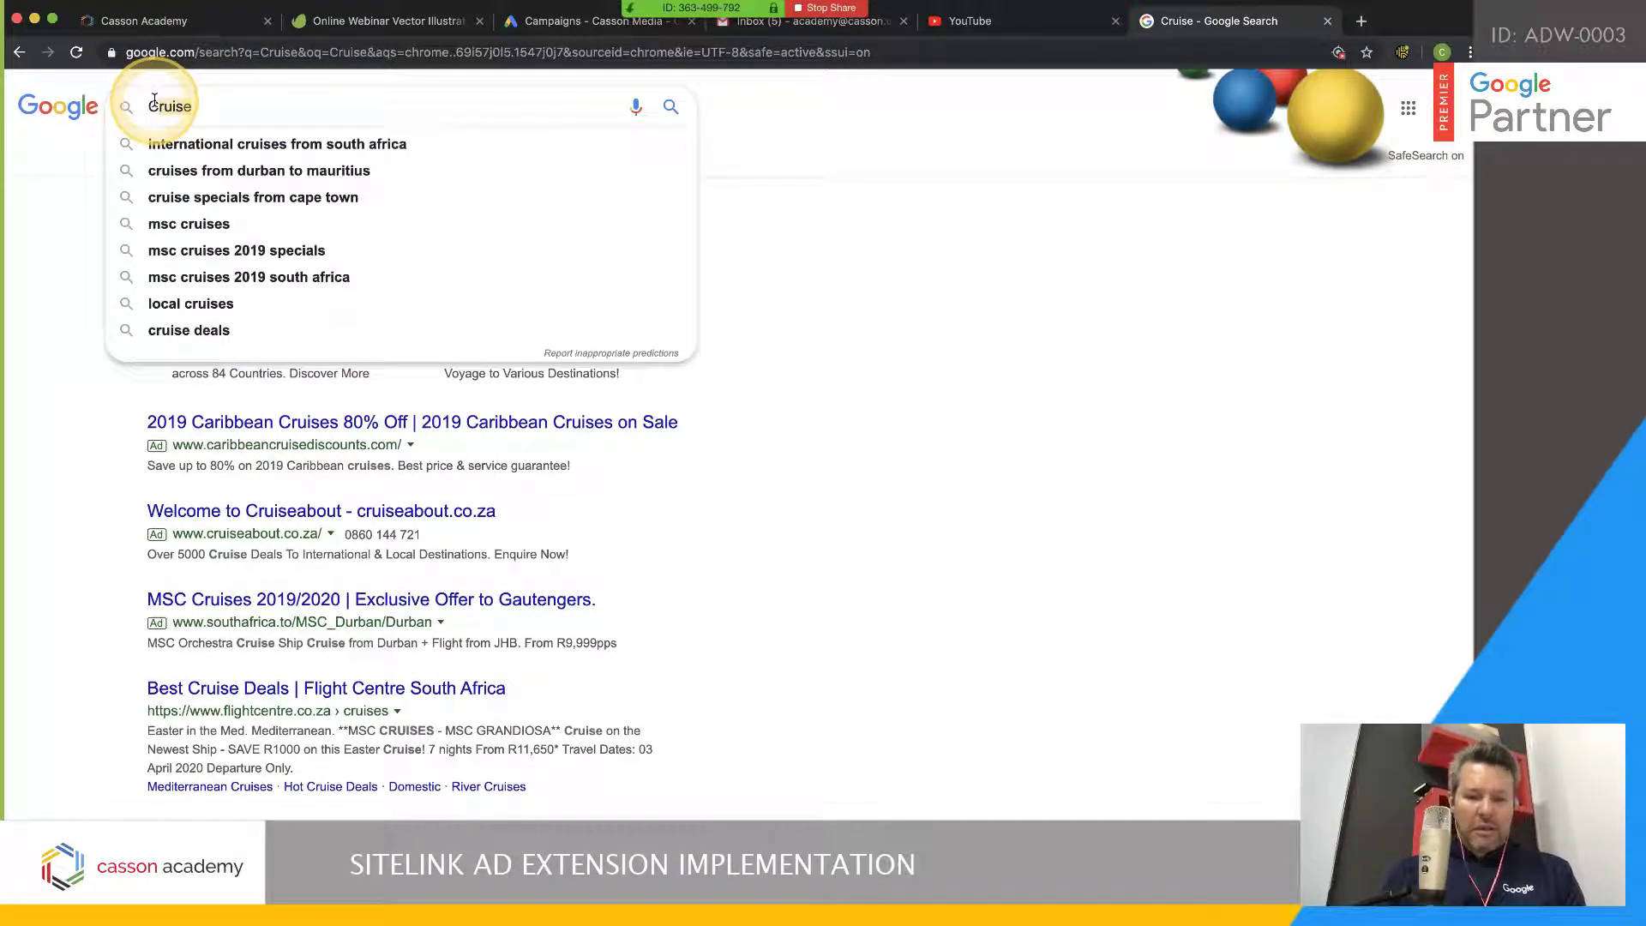
key("BackSpace")
type("Imp")
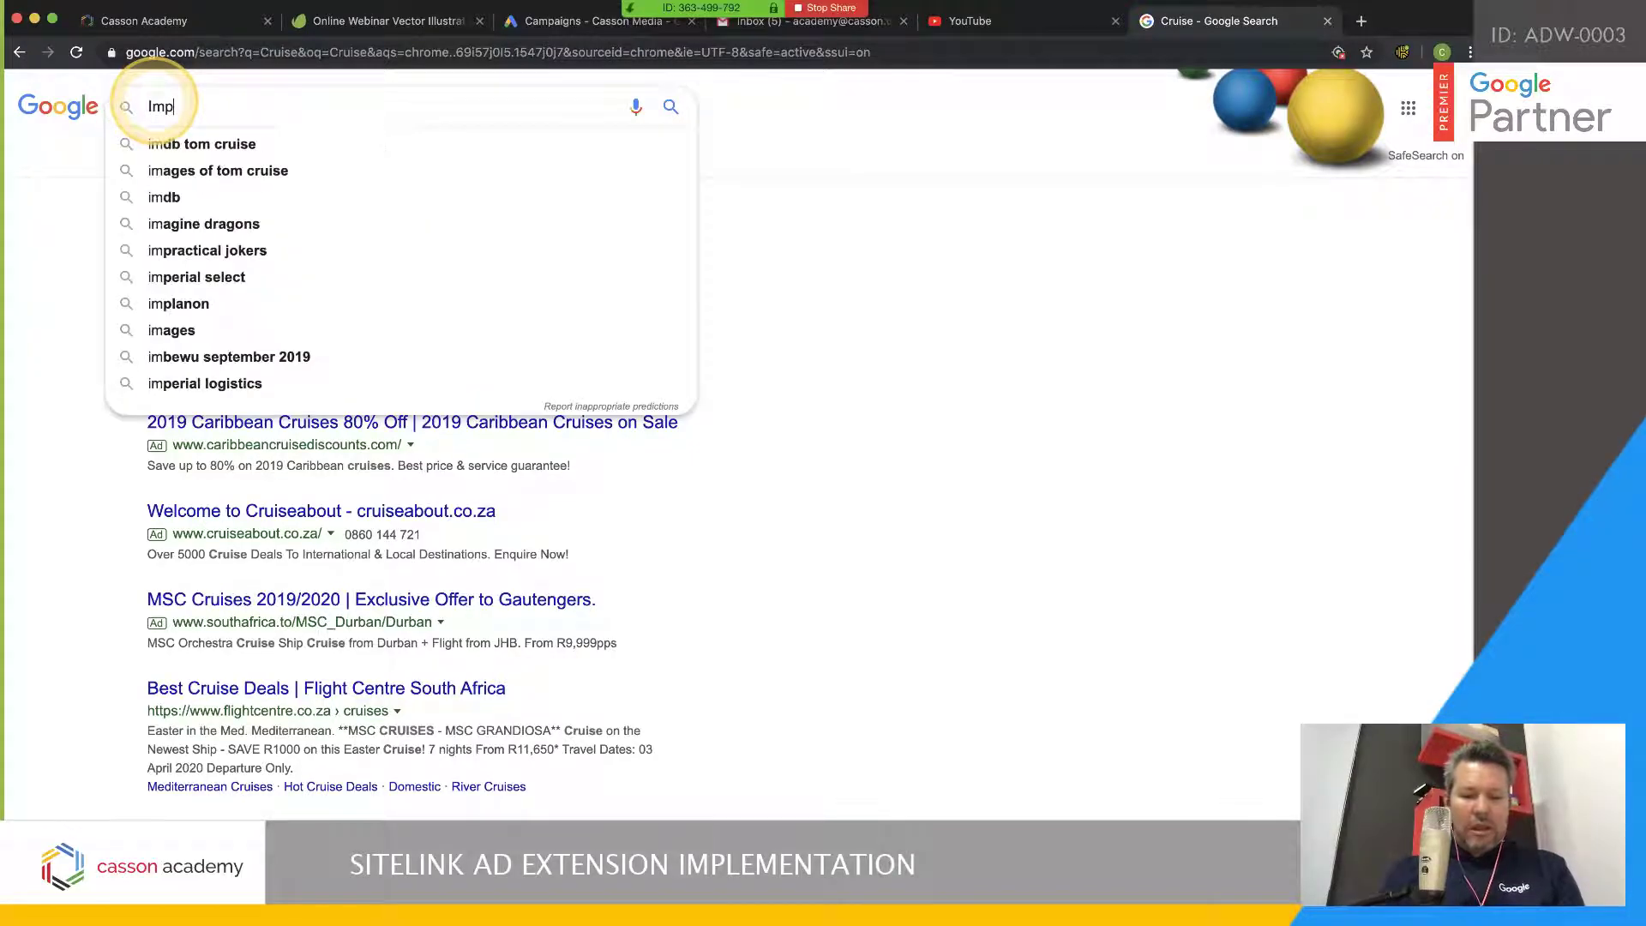
type("erial")
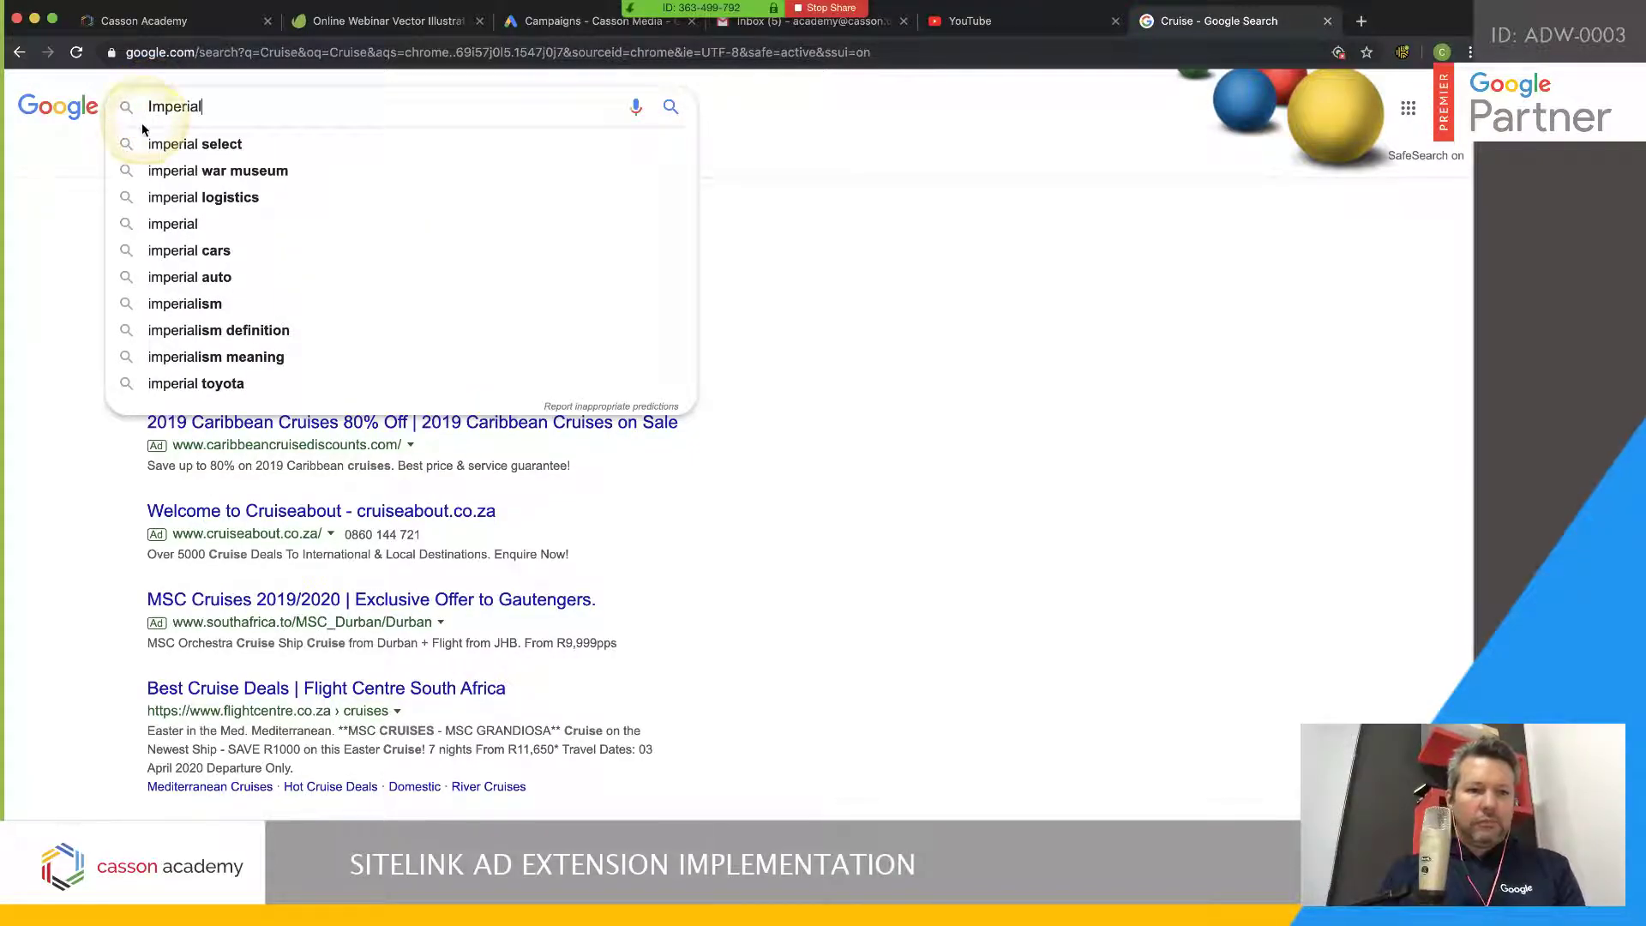
left_click(169, 146)
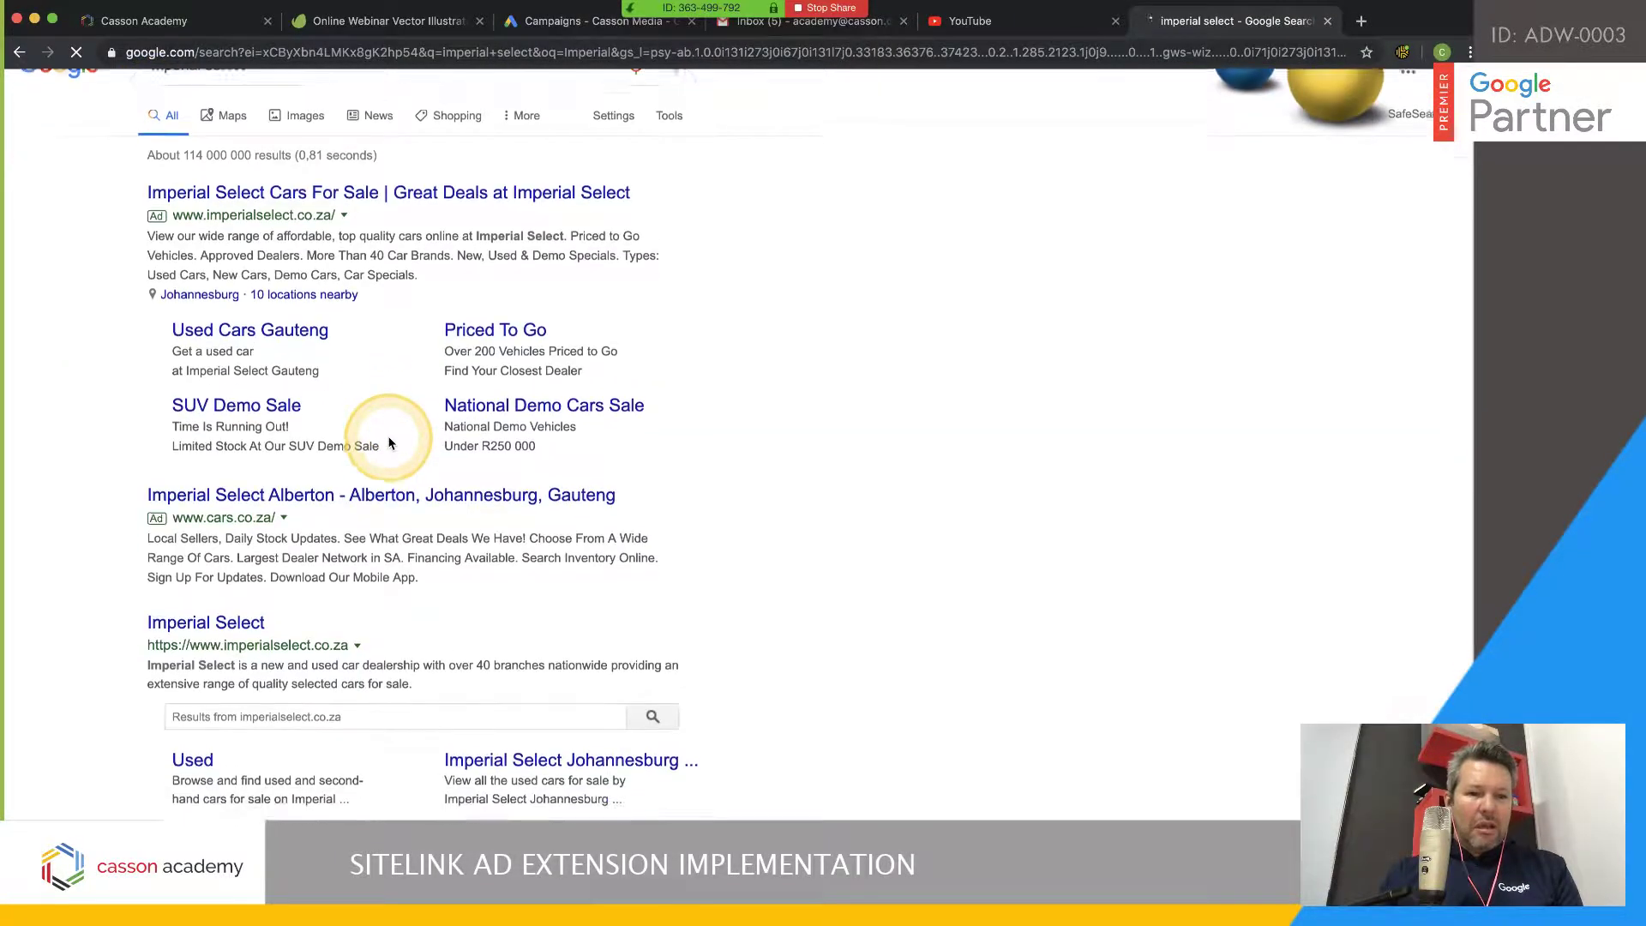
scroll(343, 334, "down", 1)
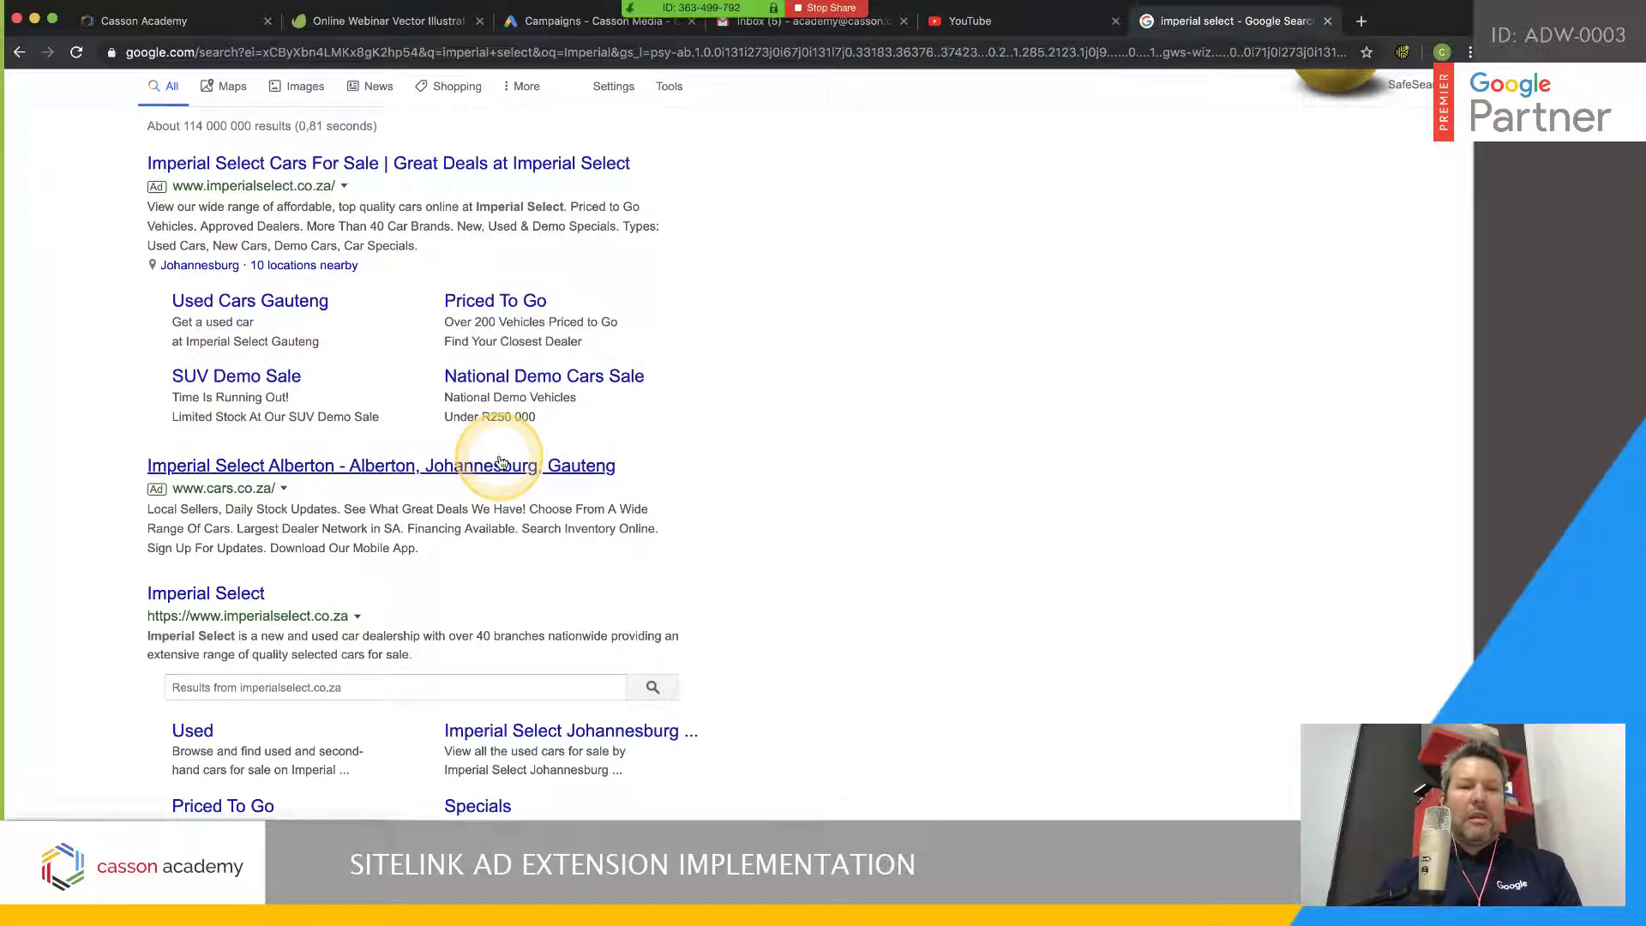
scroll(525, 392, "up", 2)
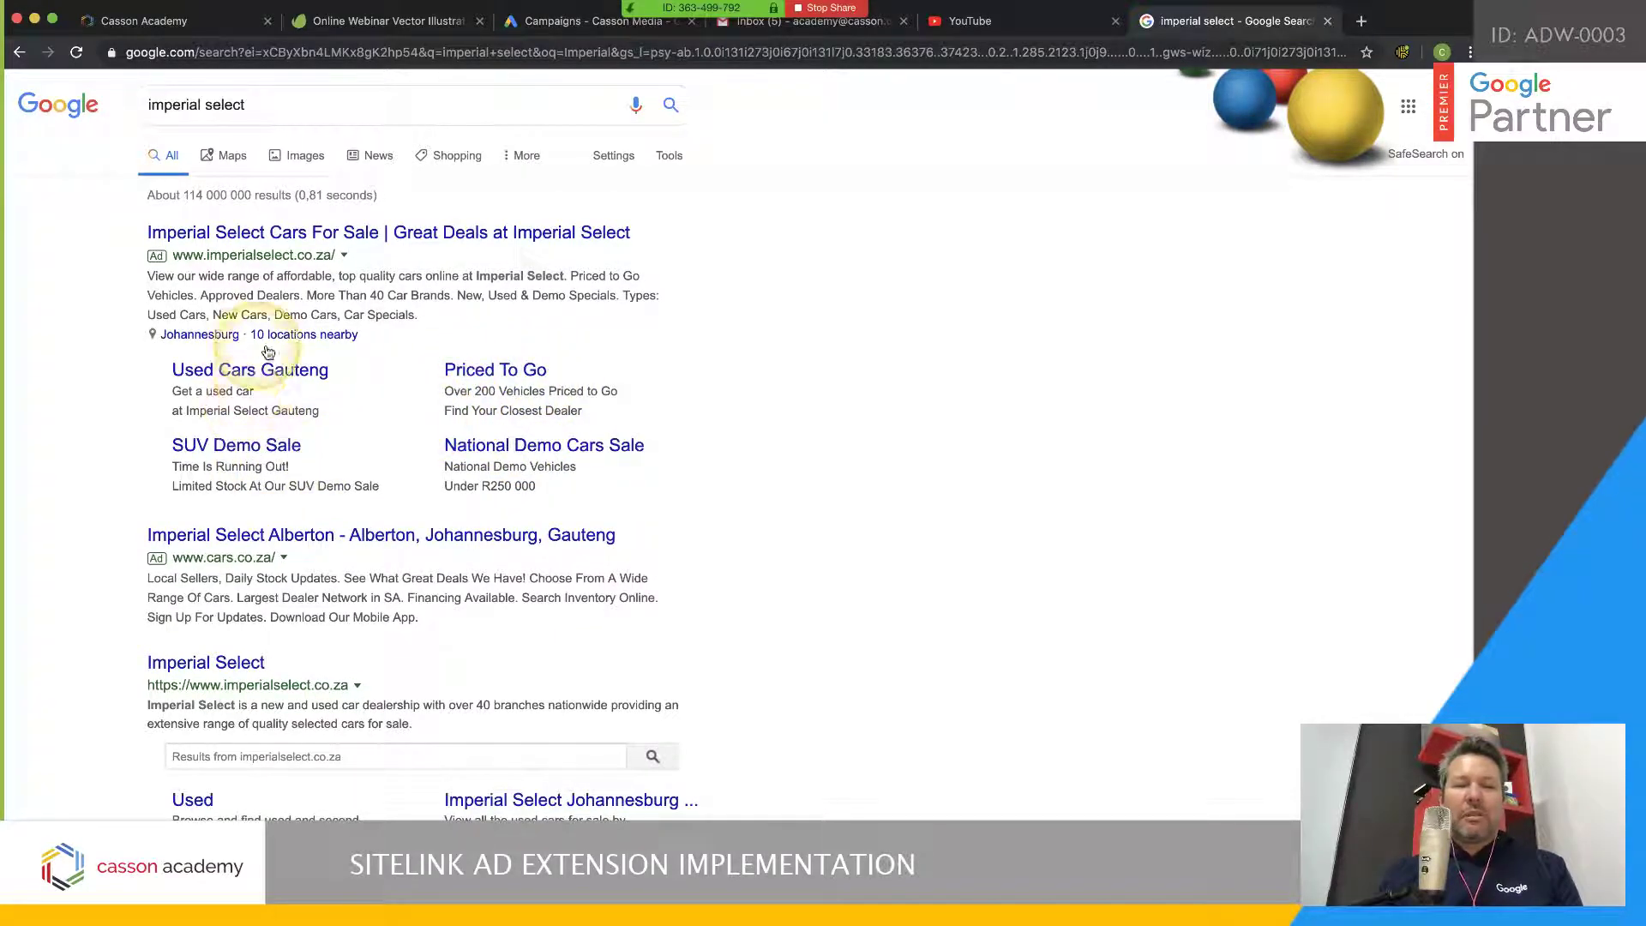
scroll(330, 435, "up", 1)
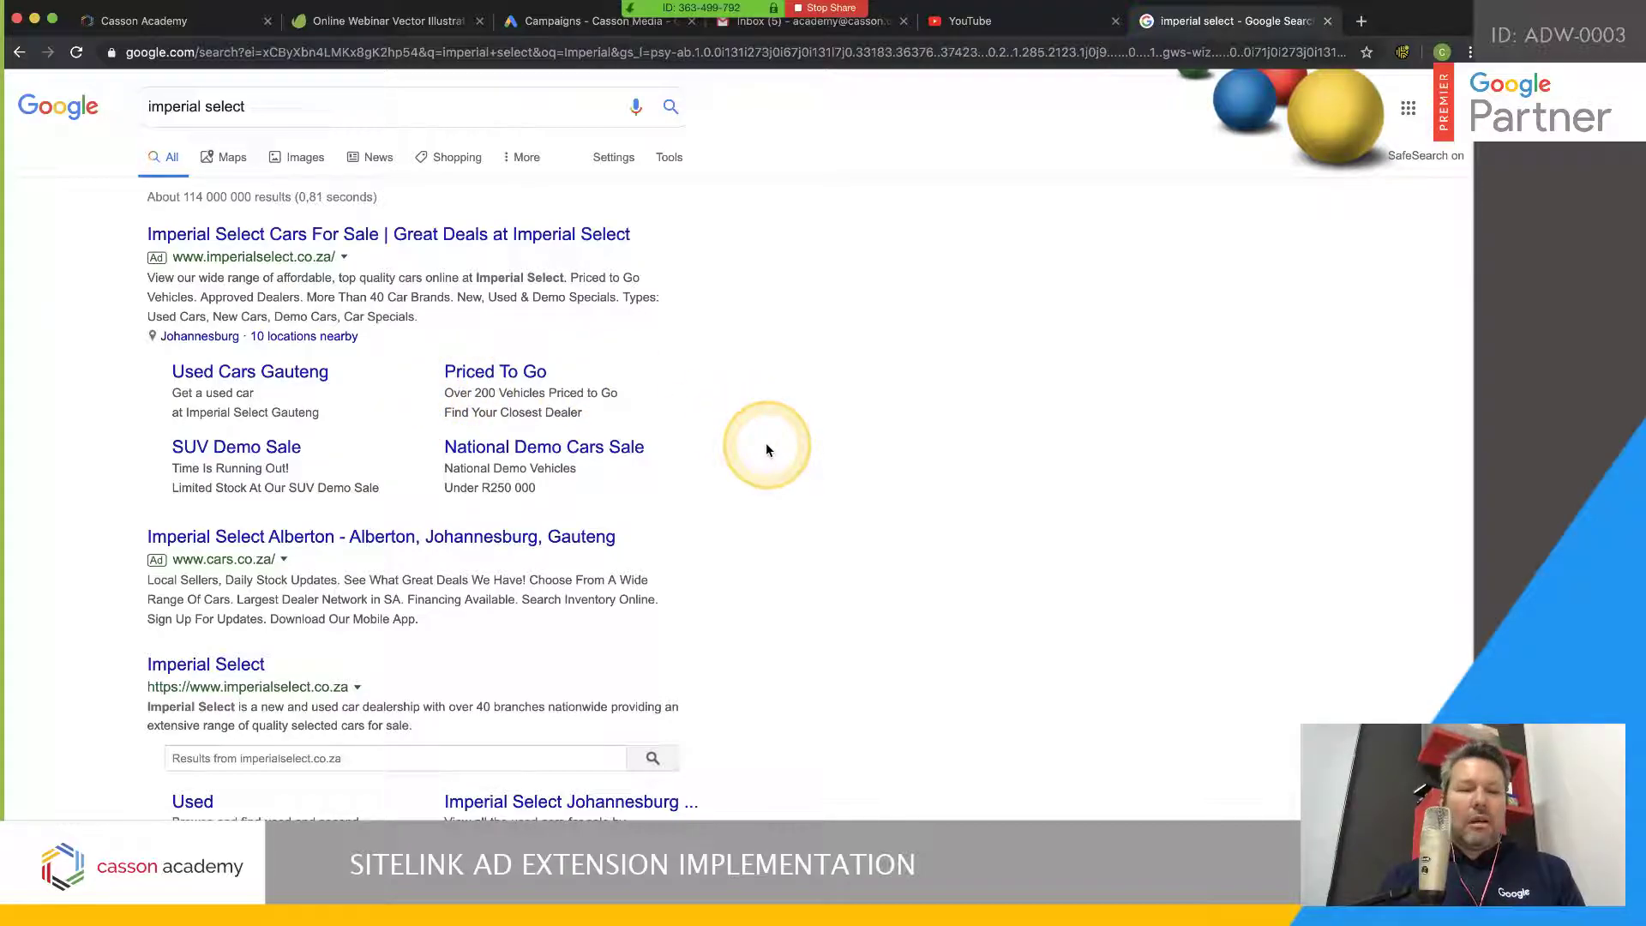
scroll(767, 448, "down", 1)
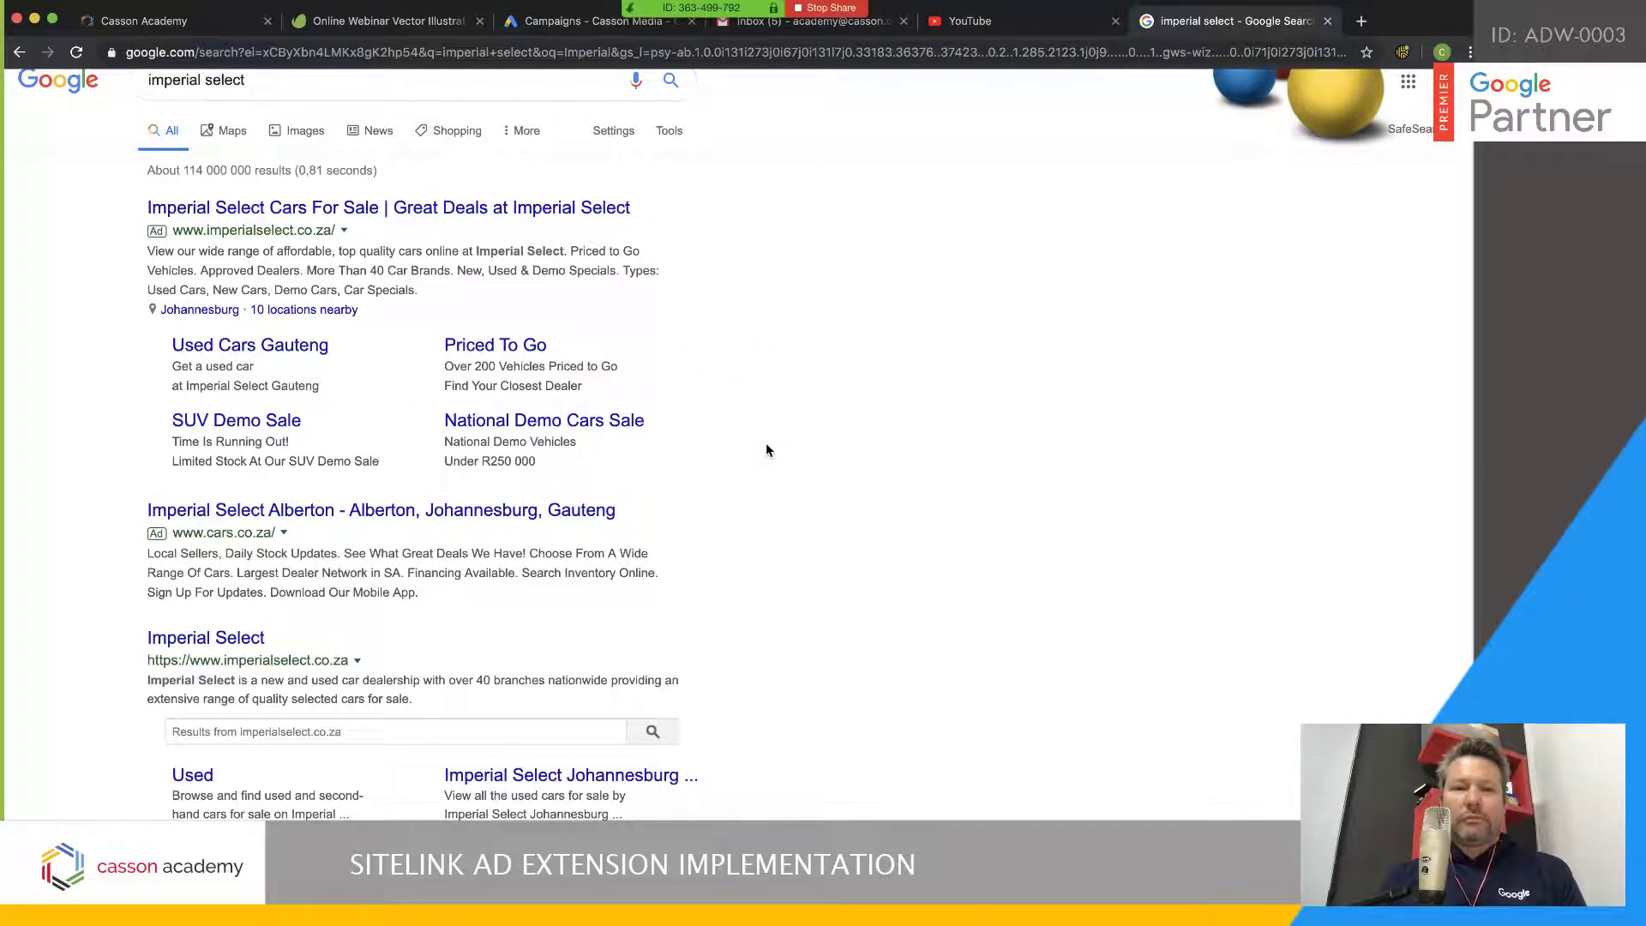
scroll(767, 448, "up", 1)
Switch to Google Ads and open the extensions list of the S-GAU-ADWORDS-TRAINING campaign
left_click(541, 21)
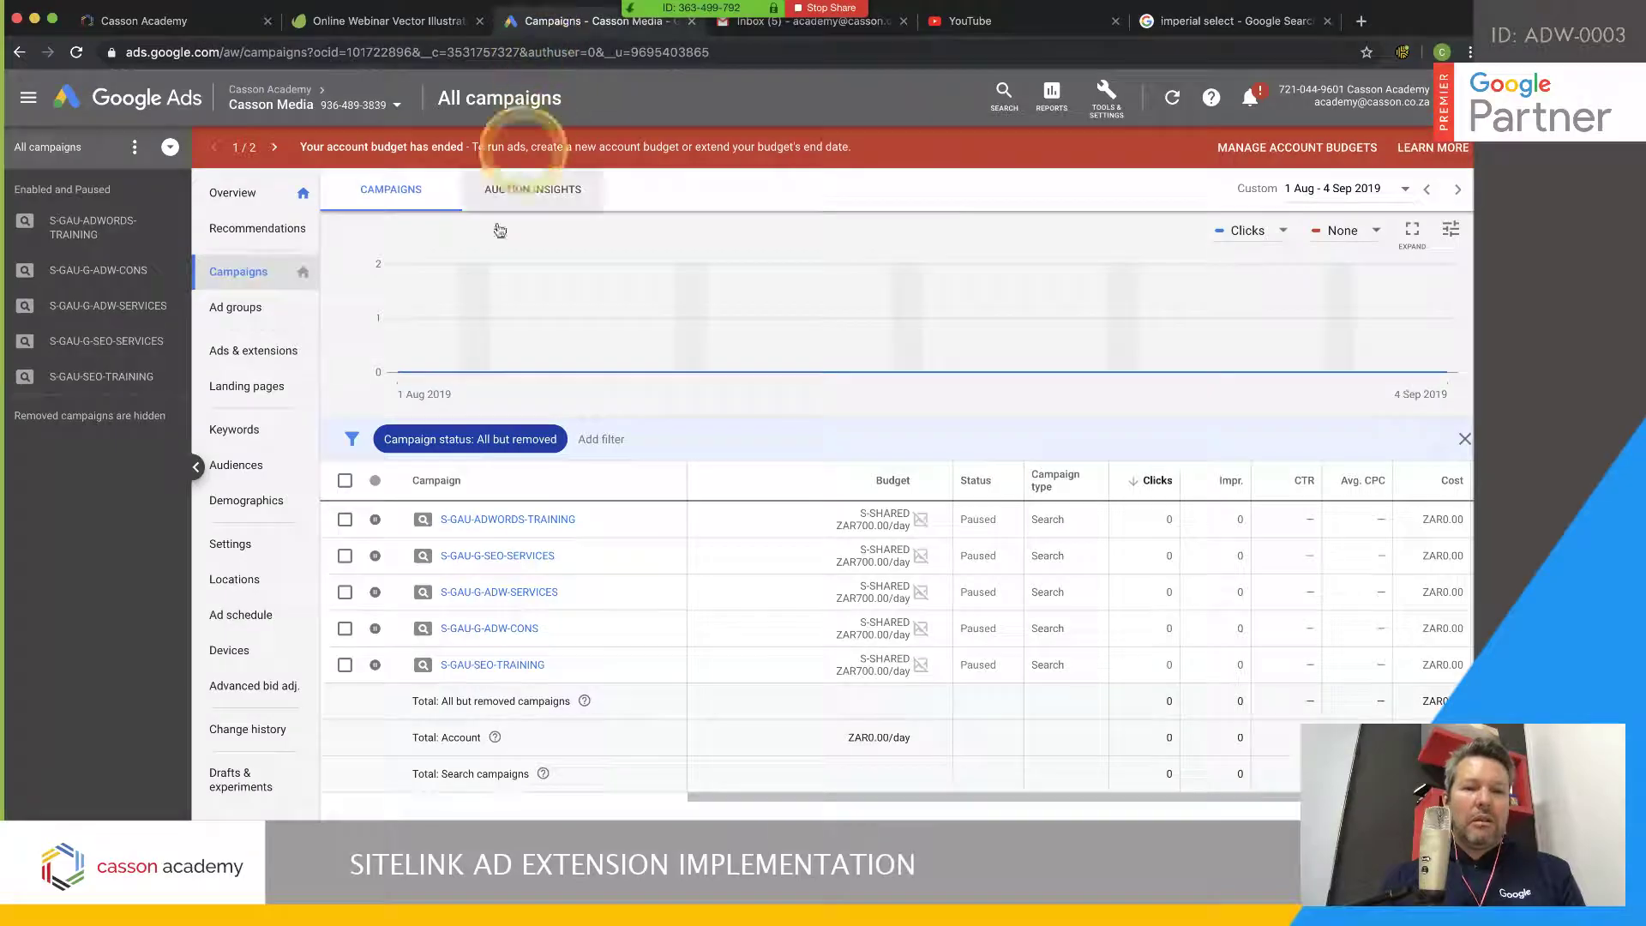
left_click(524, 522)
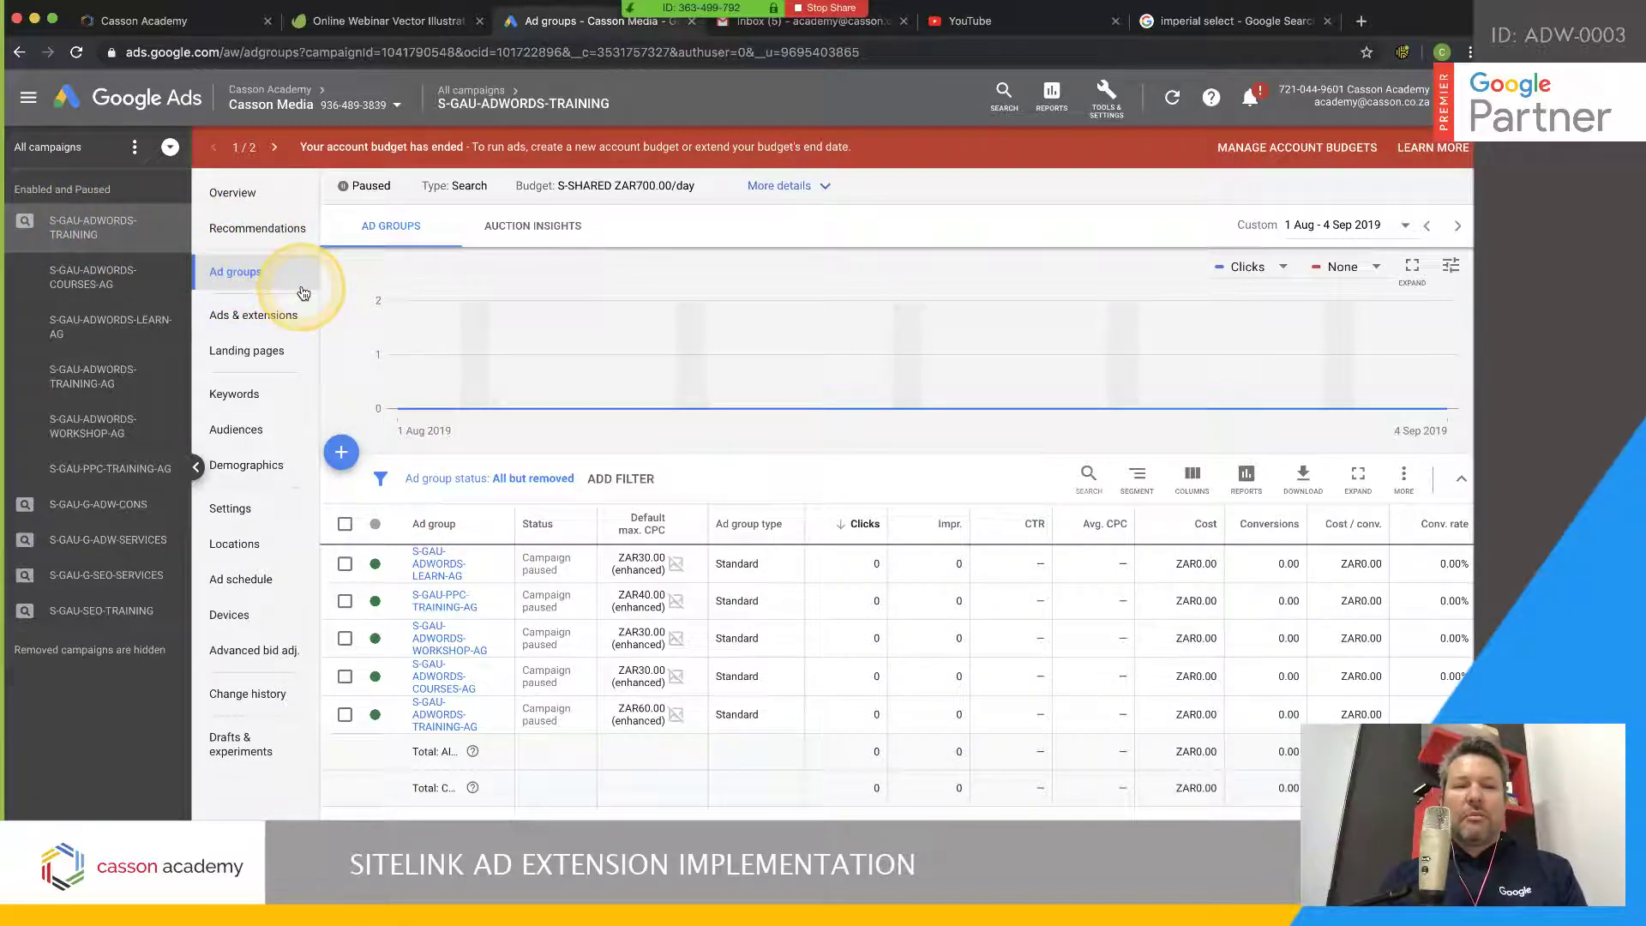
left_click(106, 233)
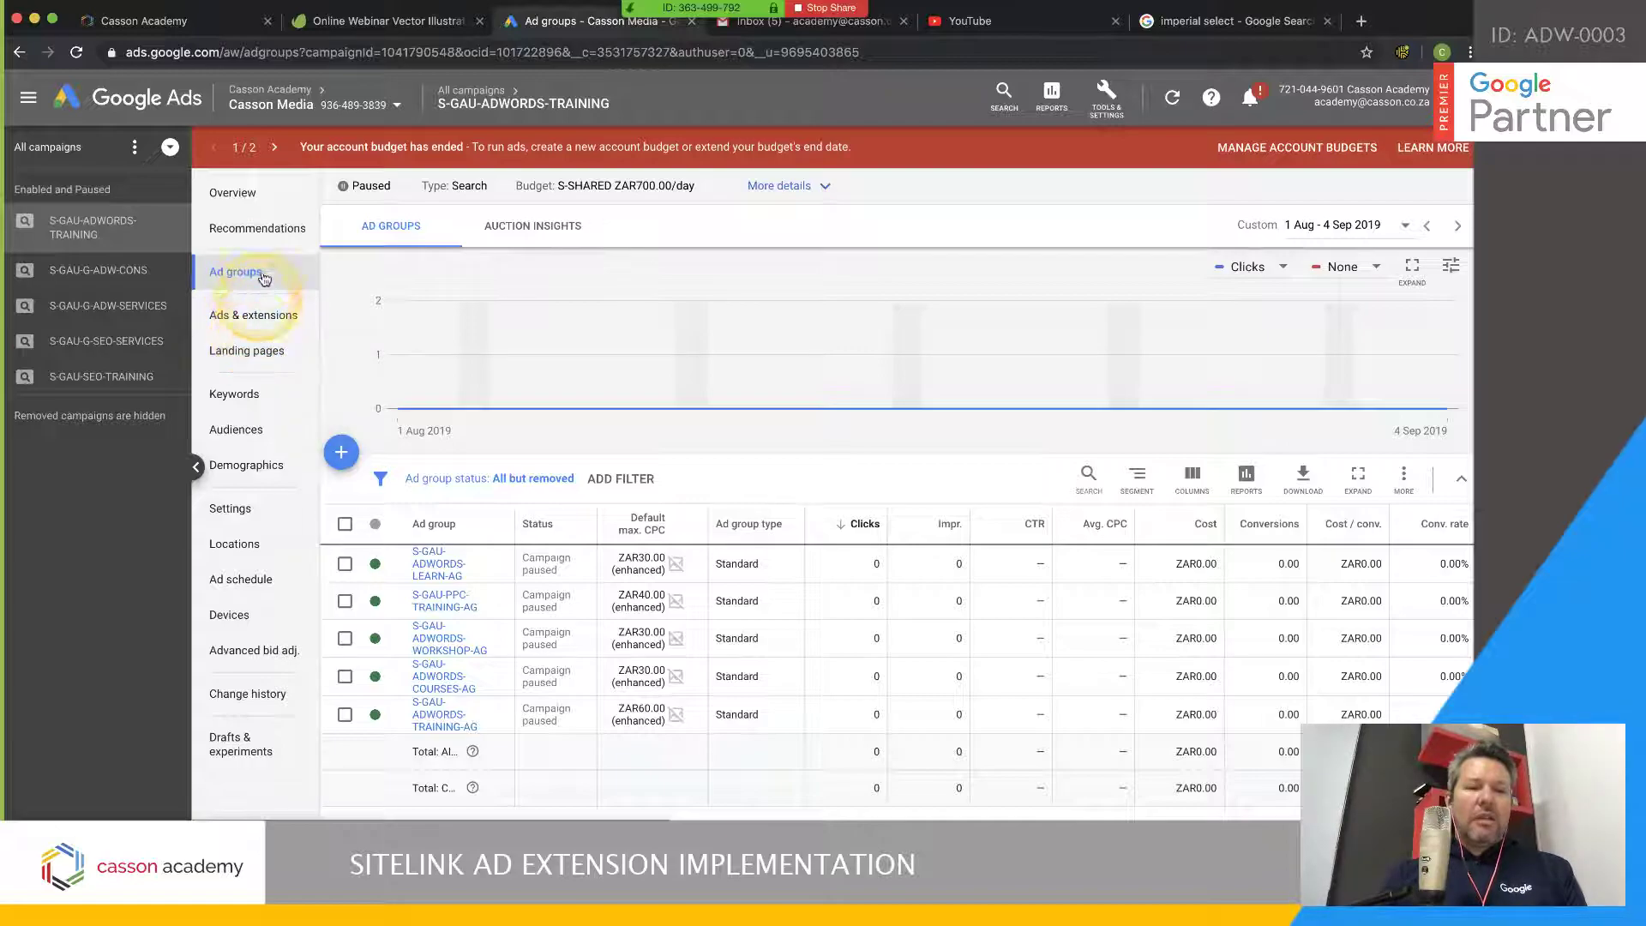
left_click(249, 320)
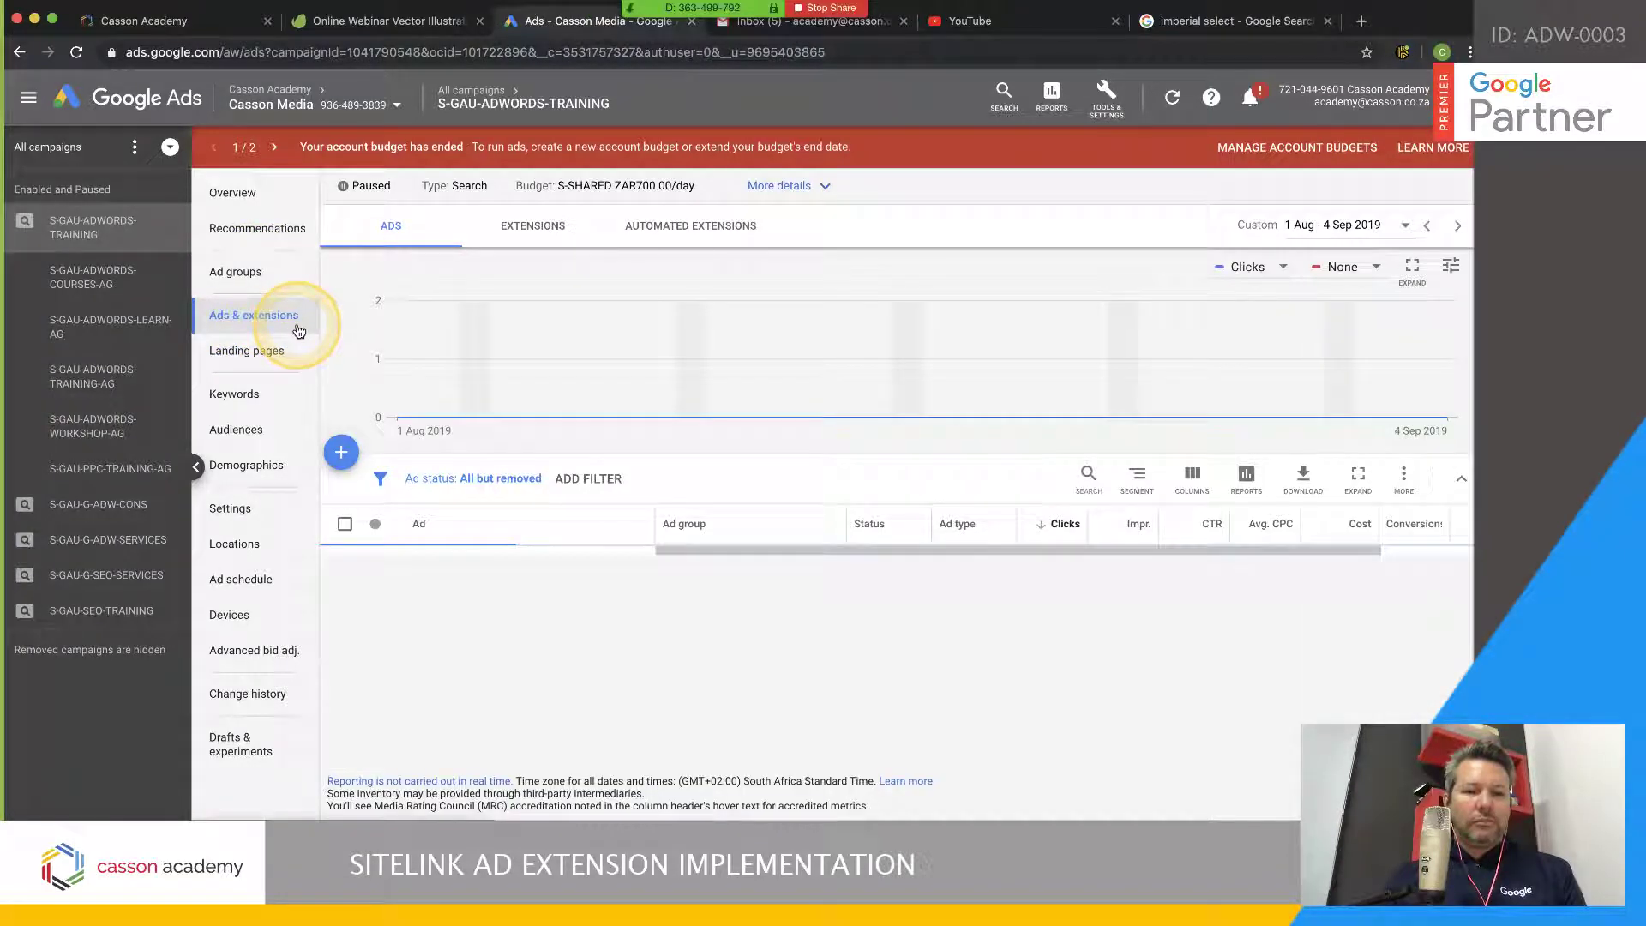
scroll(583, 498, "down", 2)
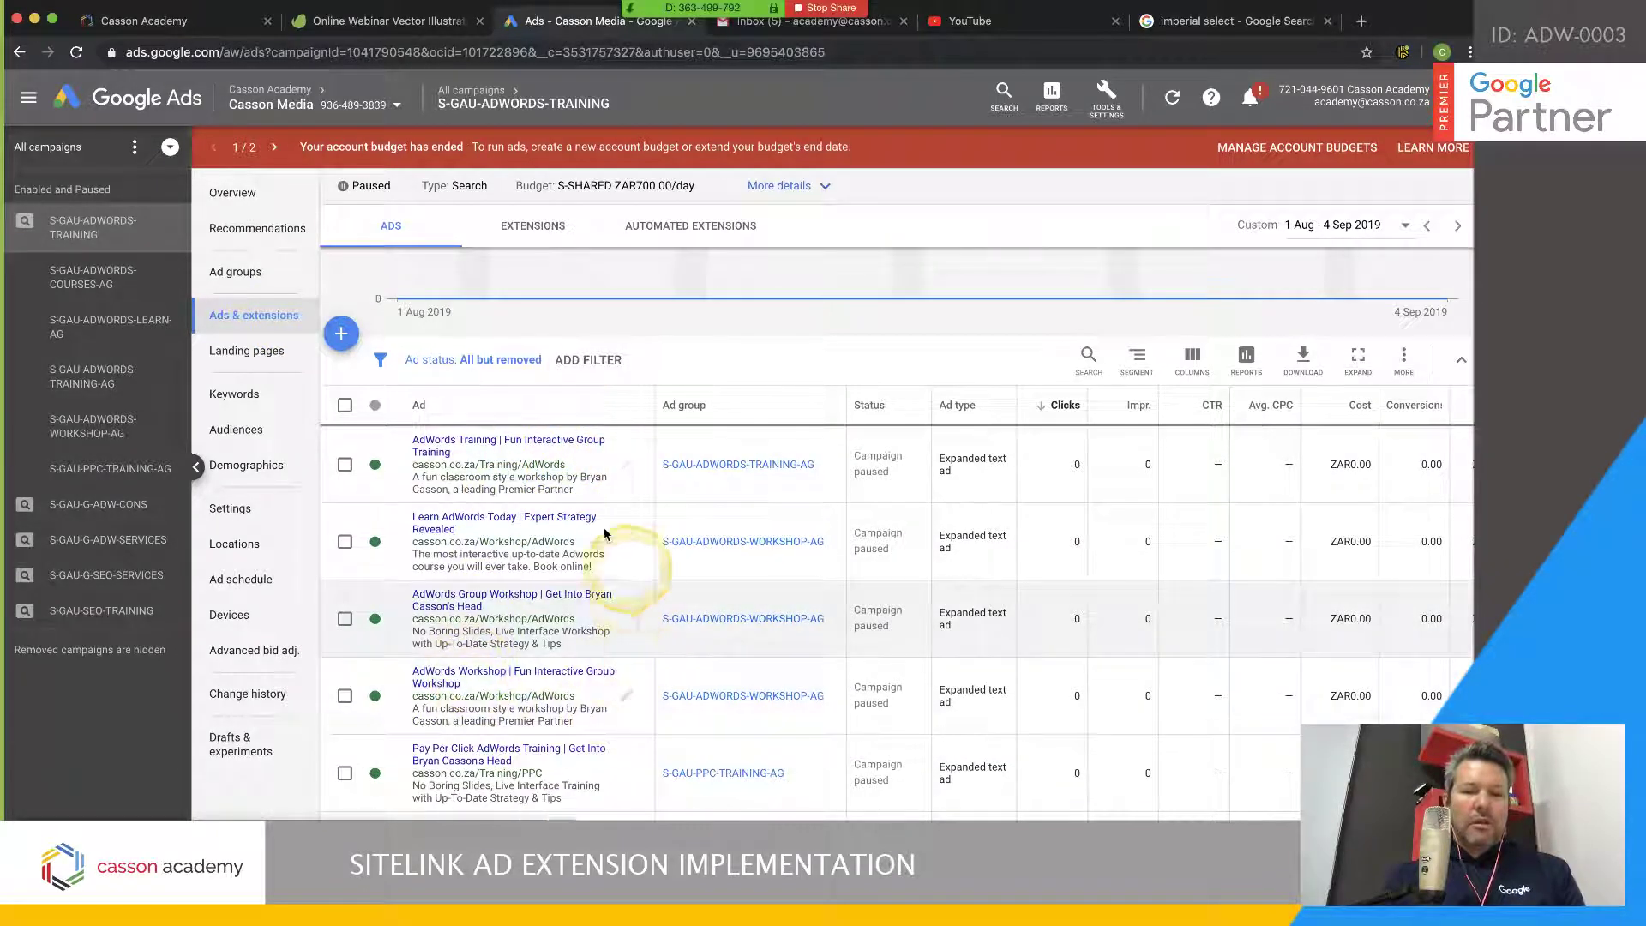
scroll(549, 553, "up", 2)
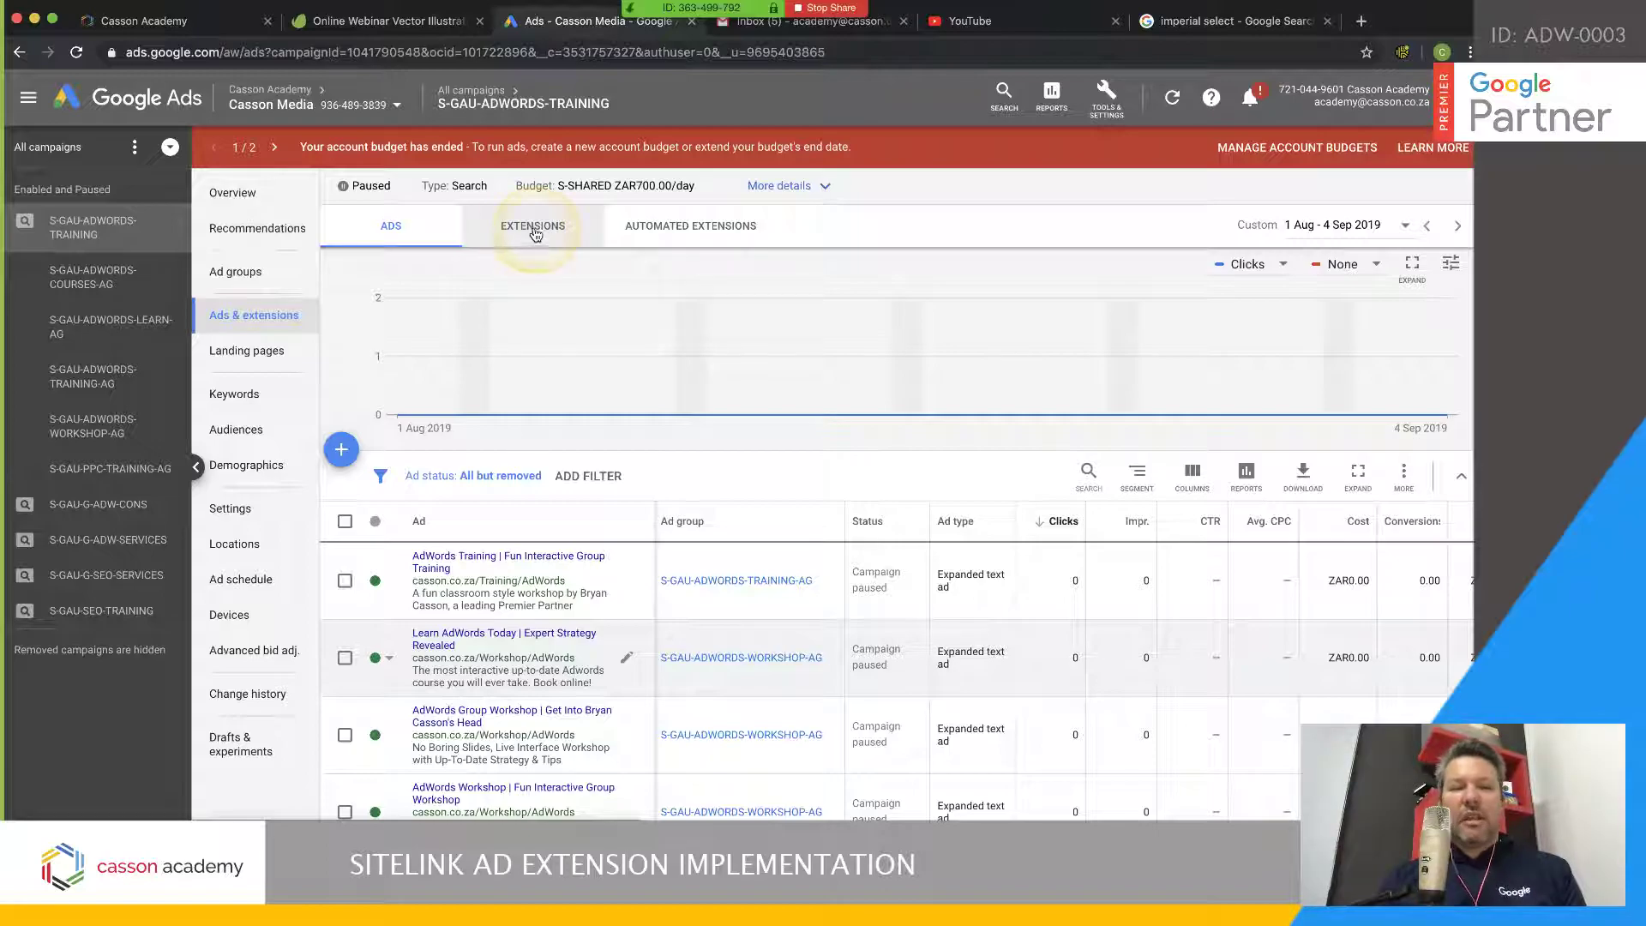
left_click(533, 241)
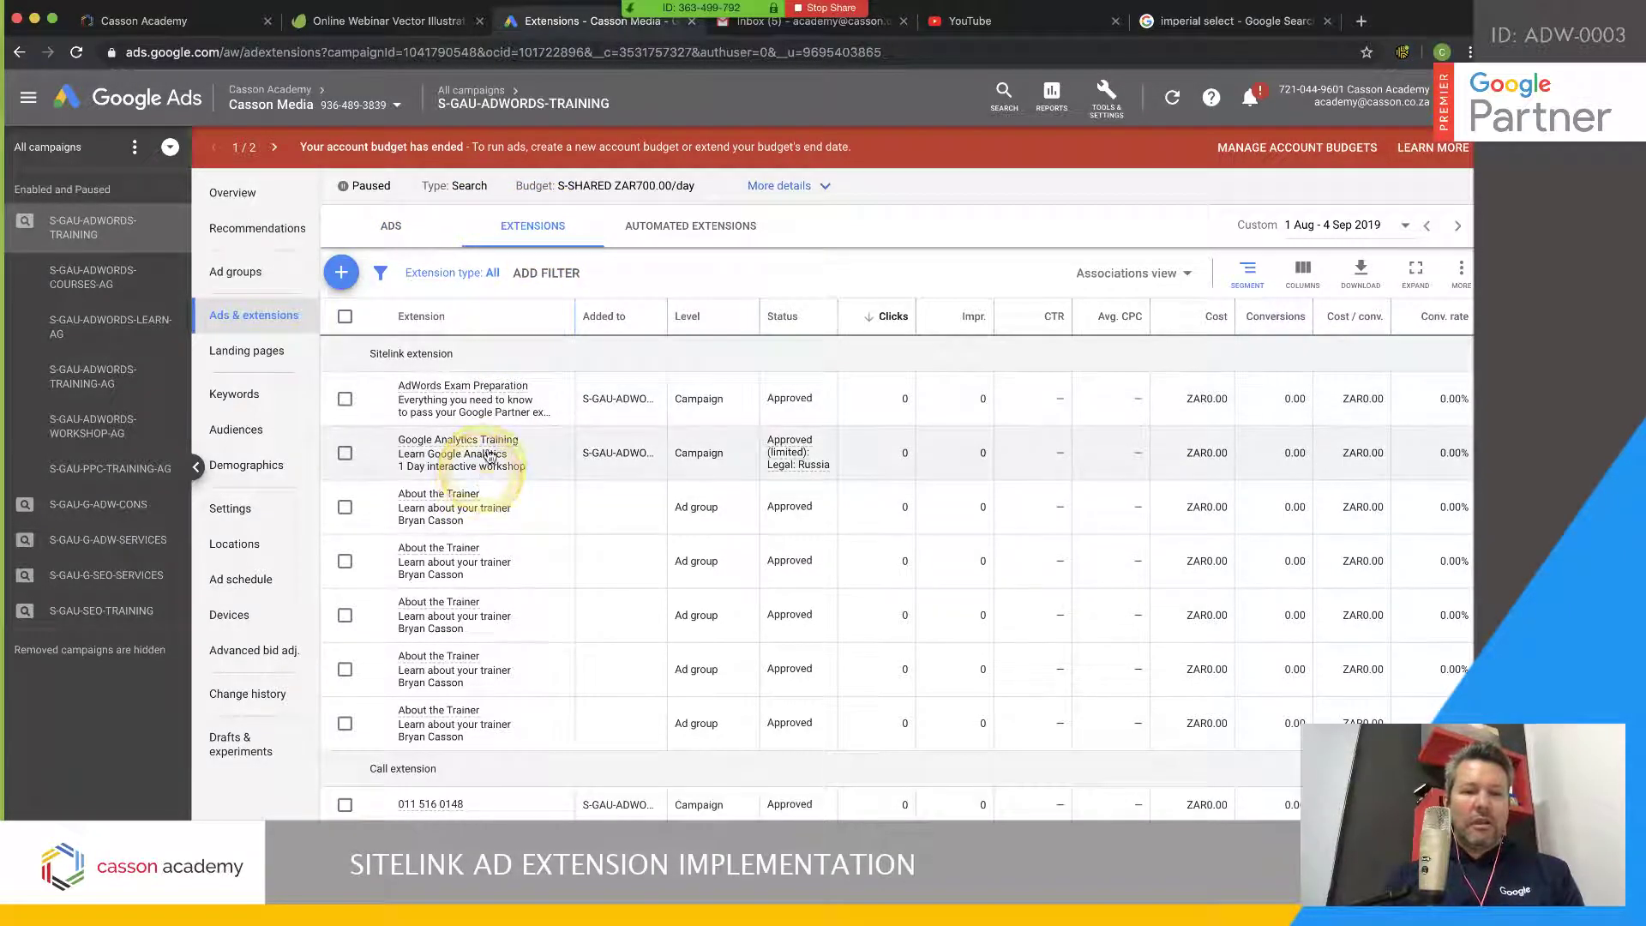
Review all extensions listed for the S-GAU-ADWORDS-TRAINING campaign, including the level each one is added at
scroll(493, 496, "down", 3)
scroll(493, 496, "down", 5)
scroll(493, 496, "up", 4)
scroll(493, 495, "up", 4)
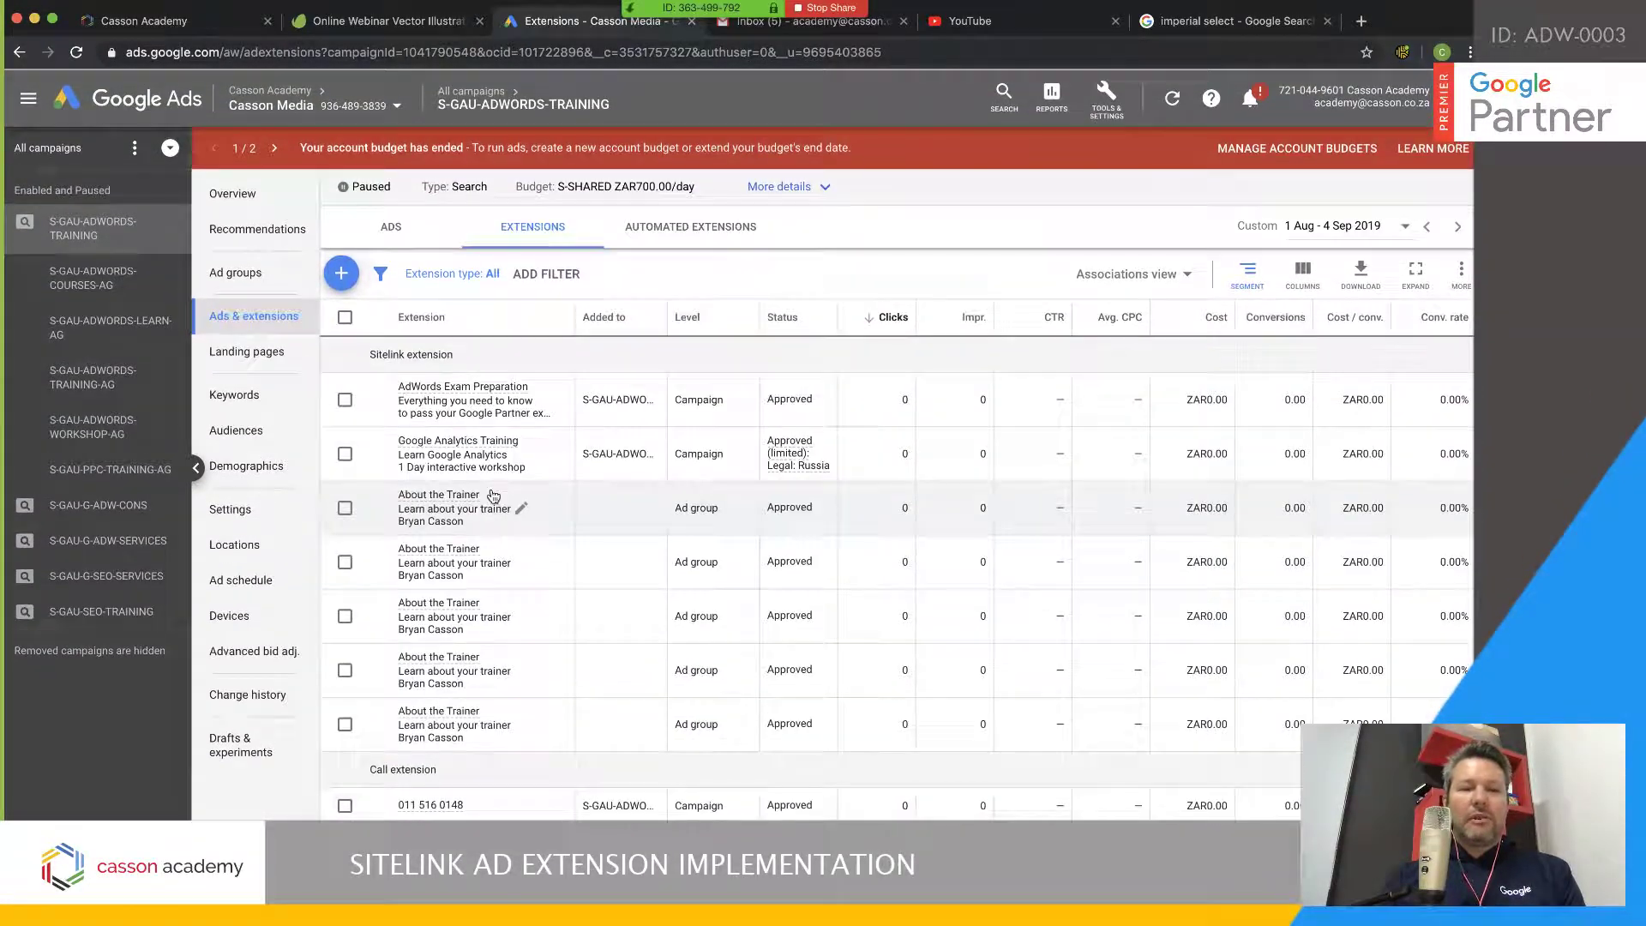
left_click(127, 323)
left_click(86, 230)
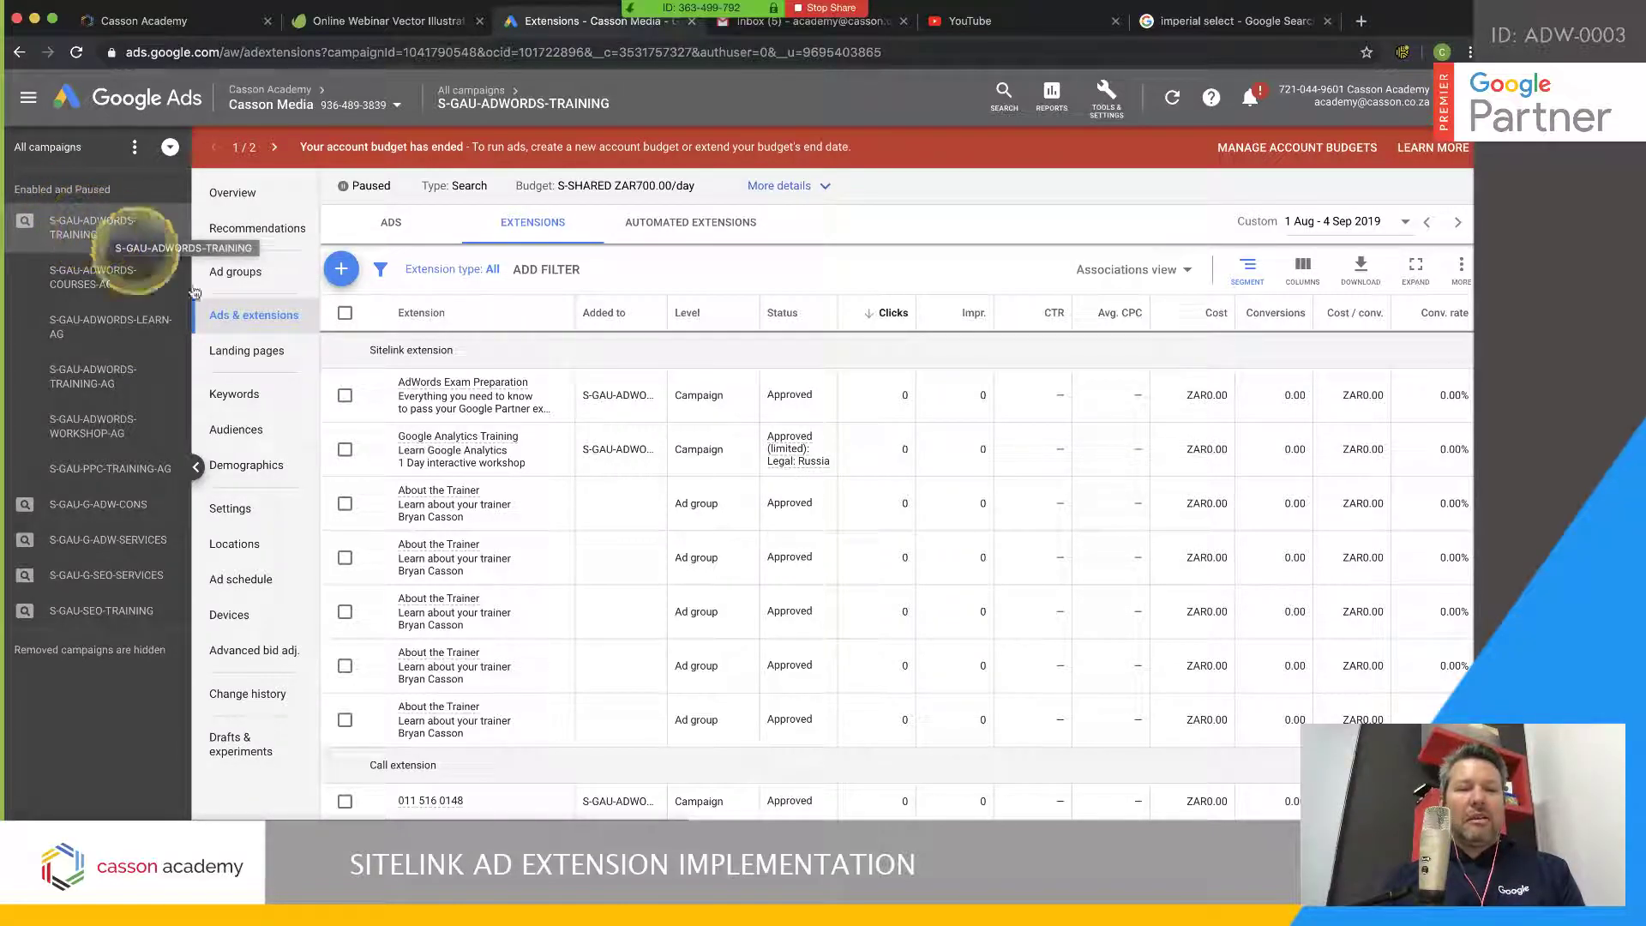
left_click(103, 225)
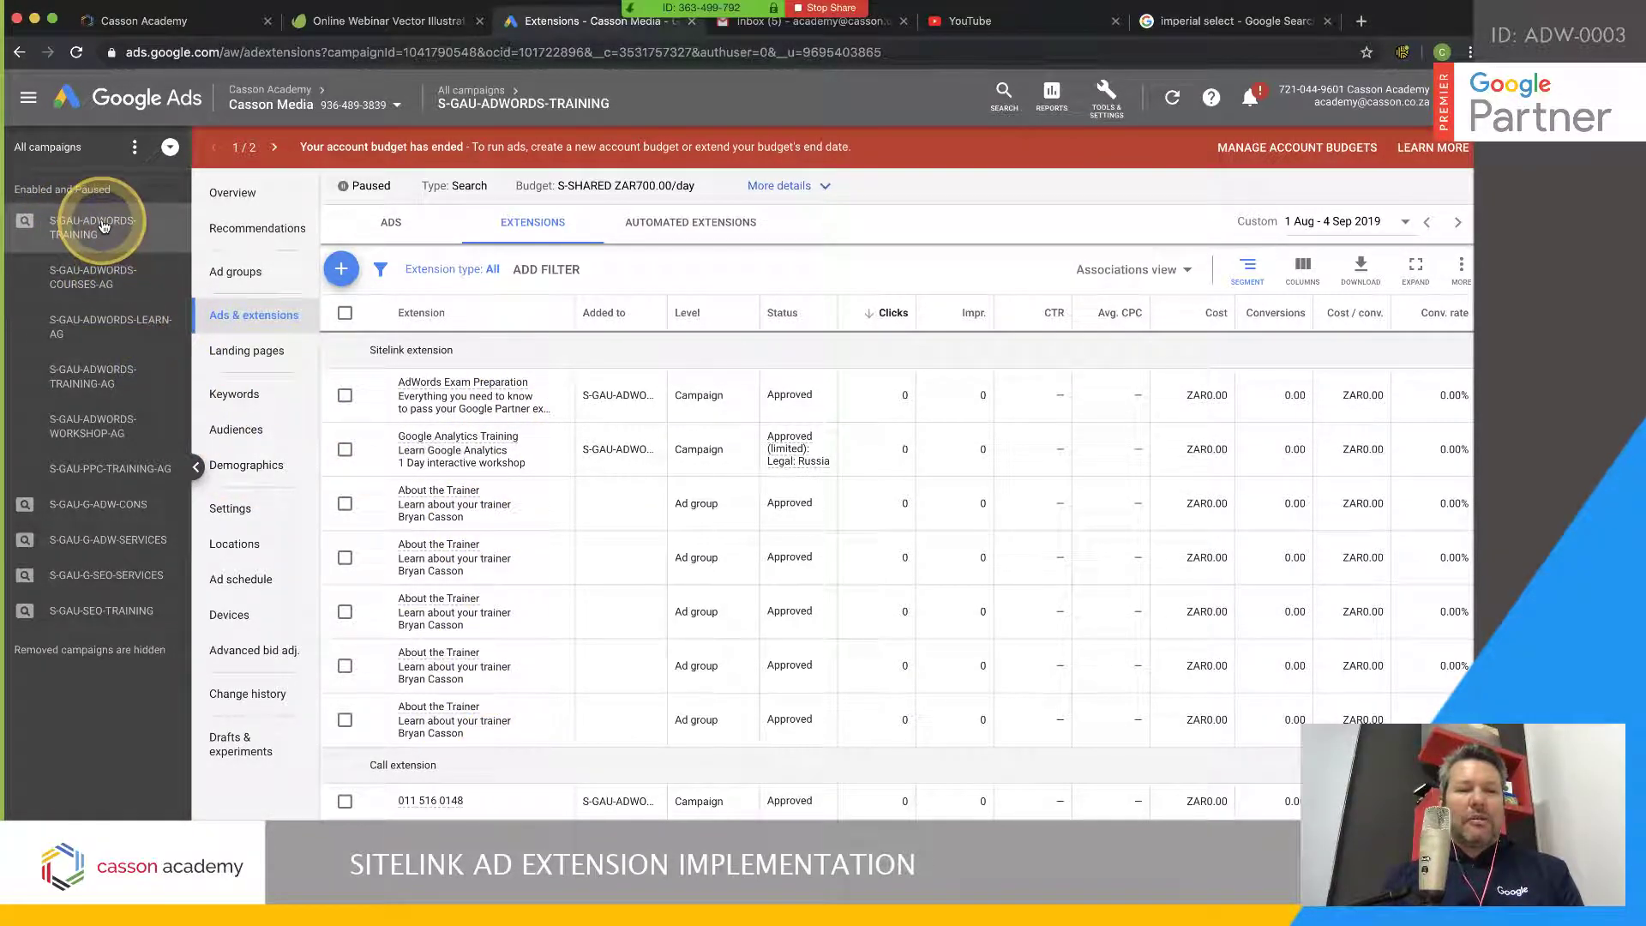
Check the extensions of the S-GAU-G-ADW-CONS and S-GAU-G-ADW-SERVICES campaigns
left_click(96, 505)
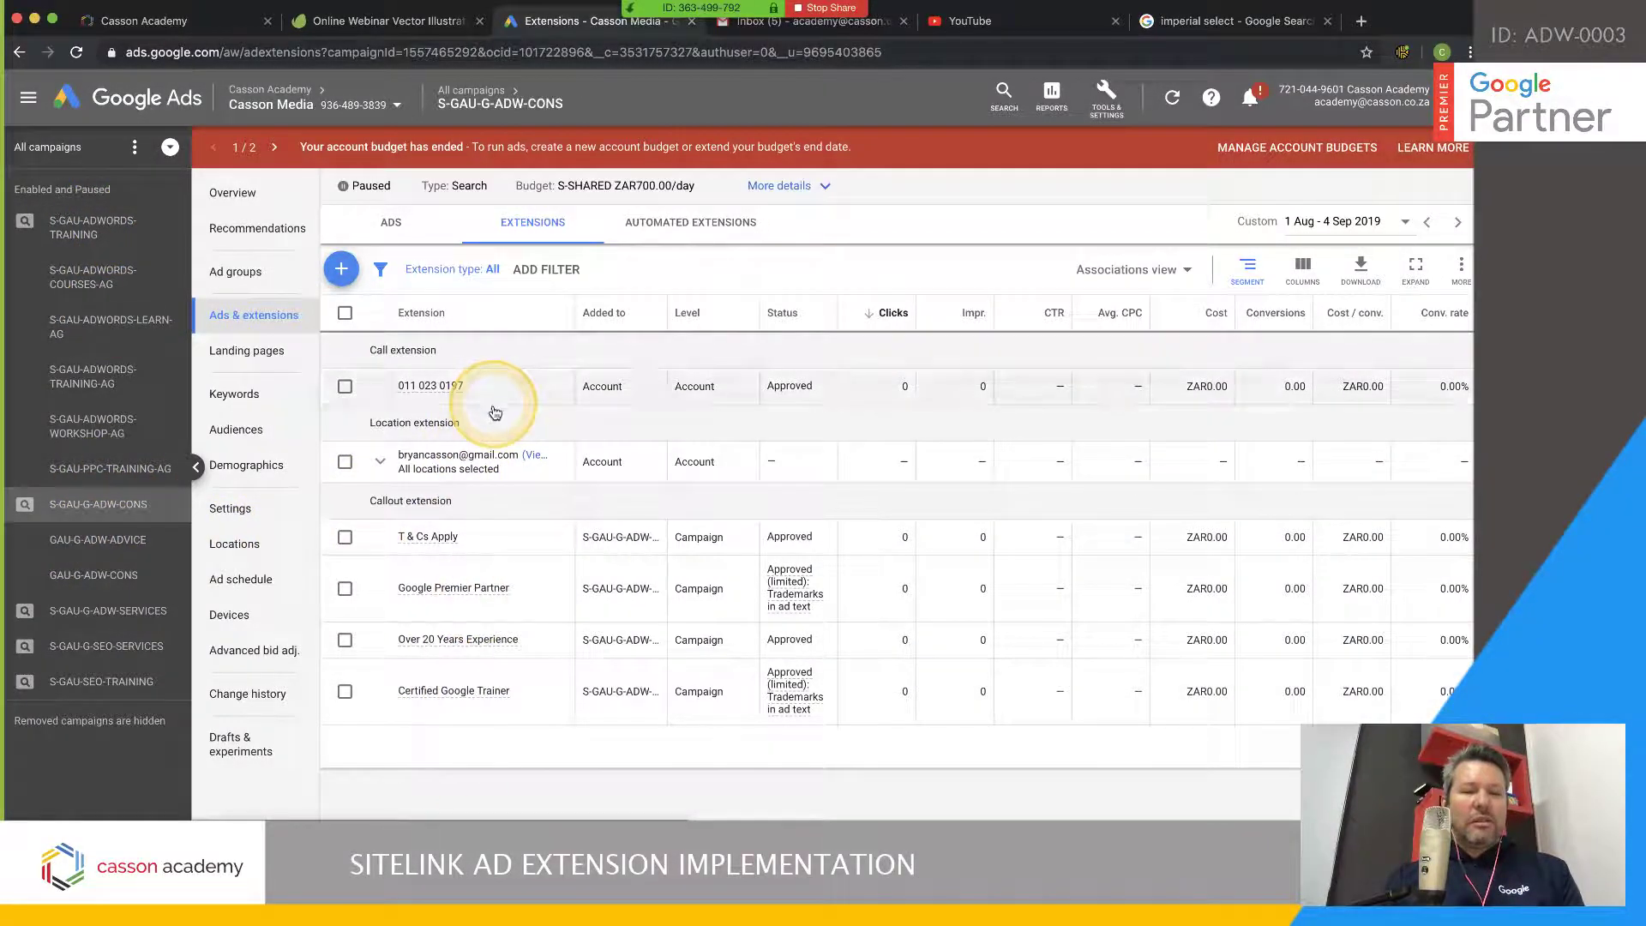
mouse_move(450, 691)
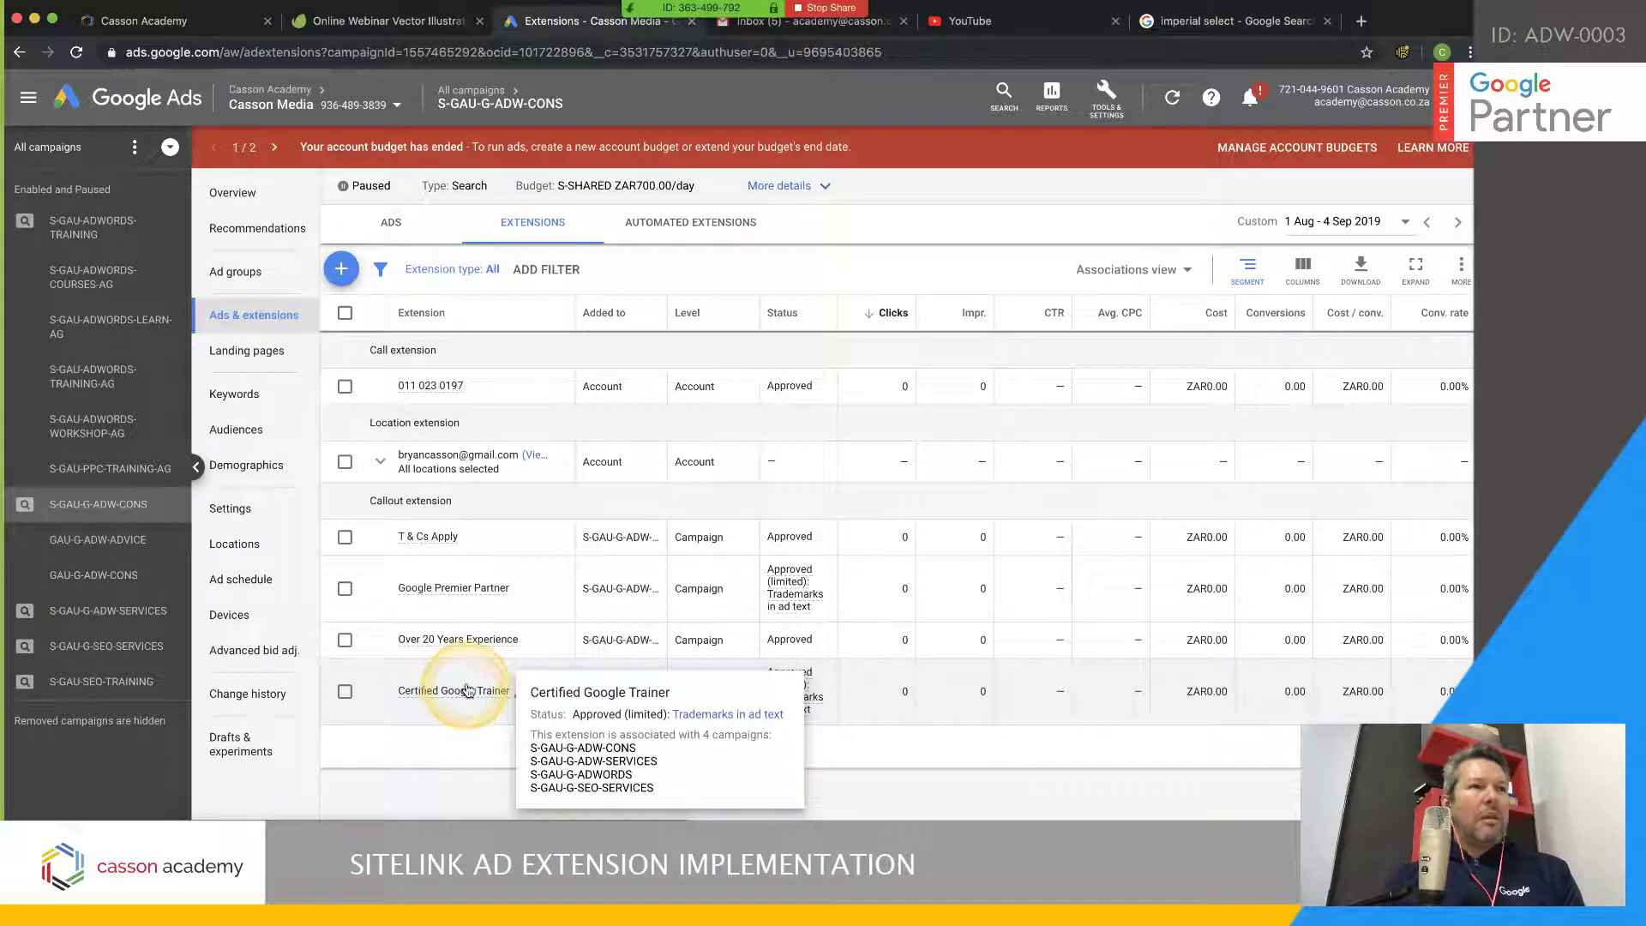
left_click(103, 610)
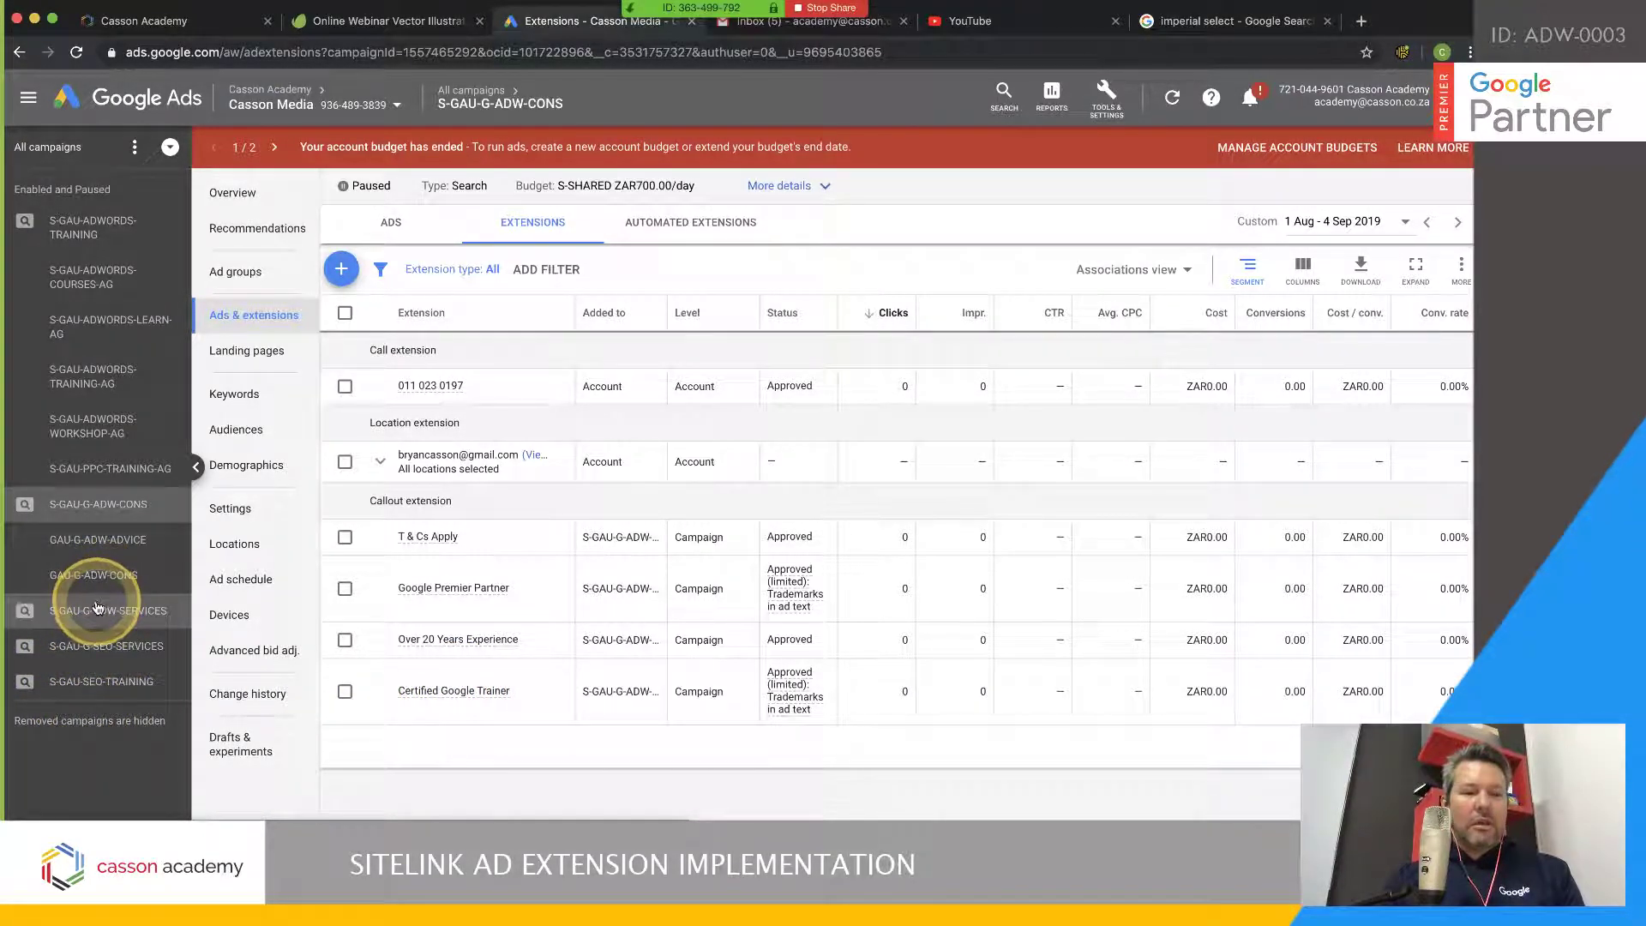
scroll(467, 561, "down", 2)
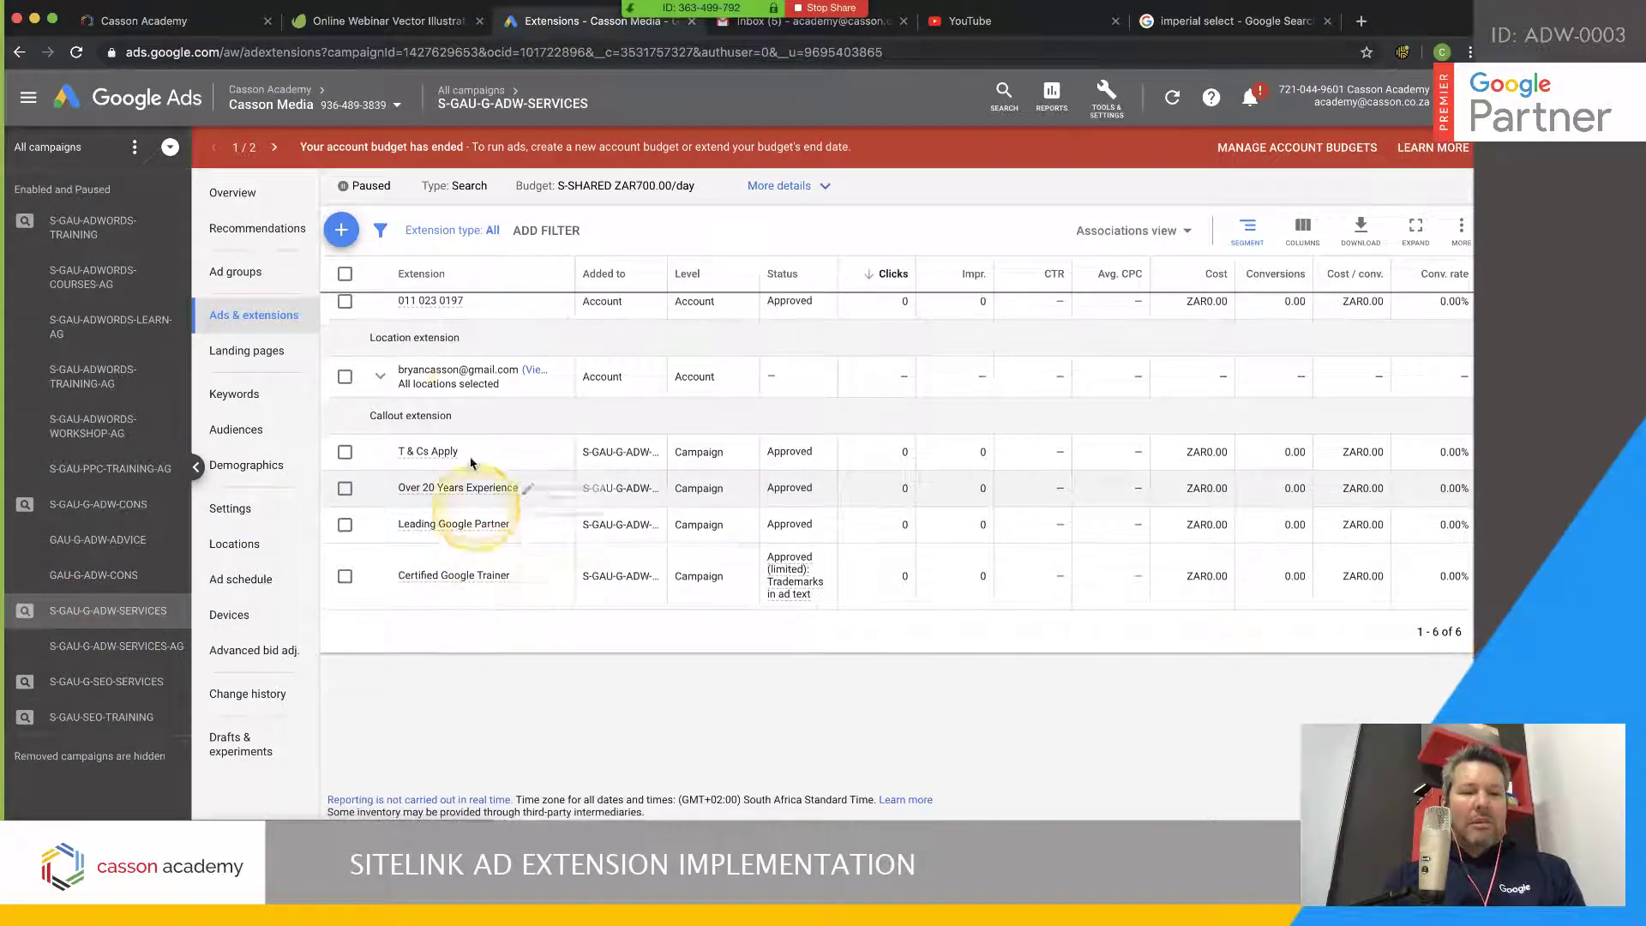
Inspect the About the Trainer sitelink in the S-GAU-ADWORDS-COURSES-AG ad group's extensions
left_click(109, 269)
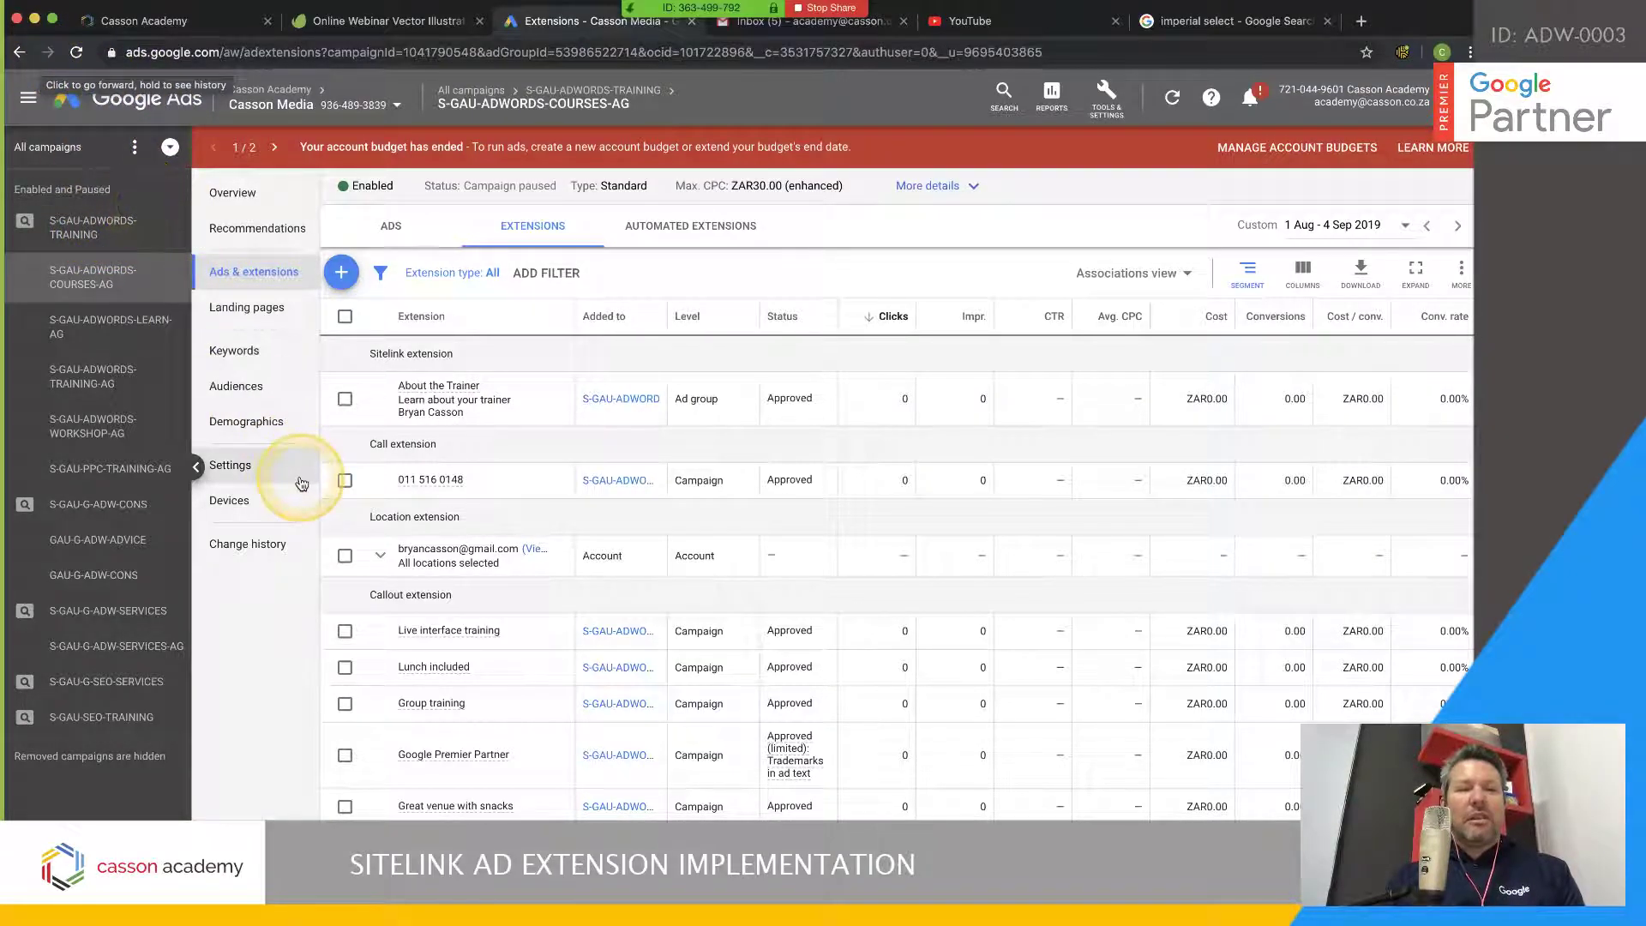
left_click(453, 401)
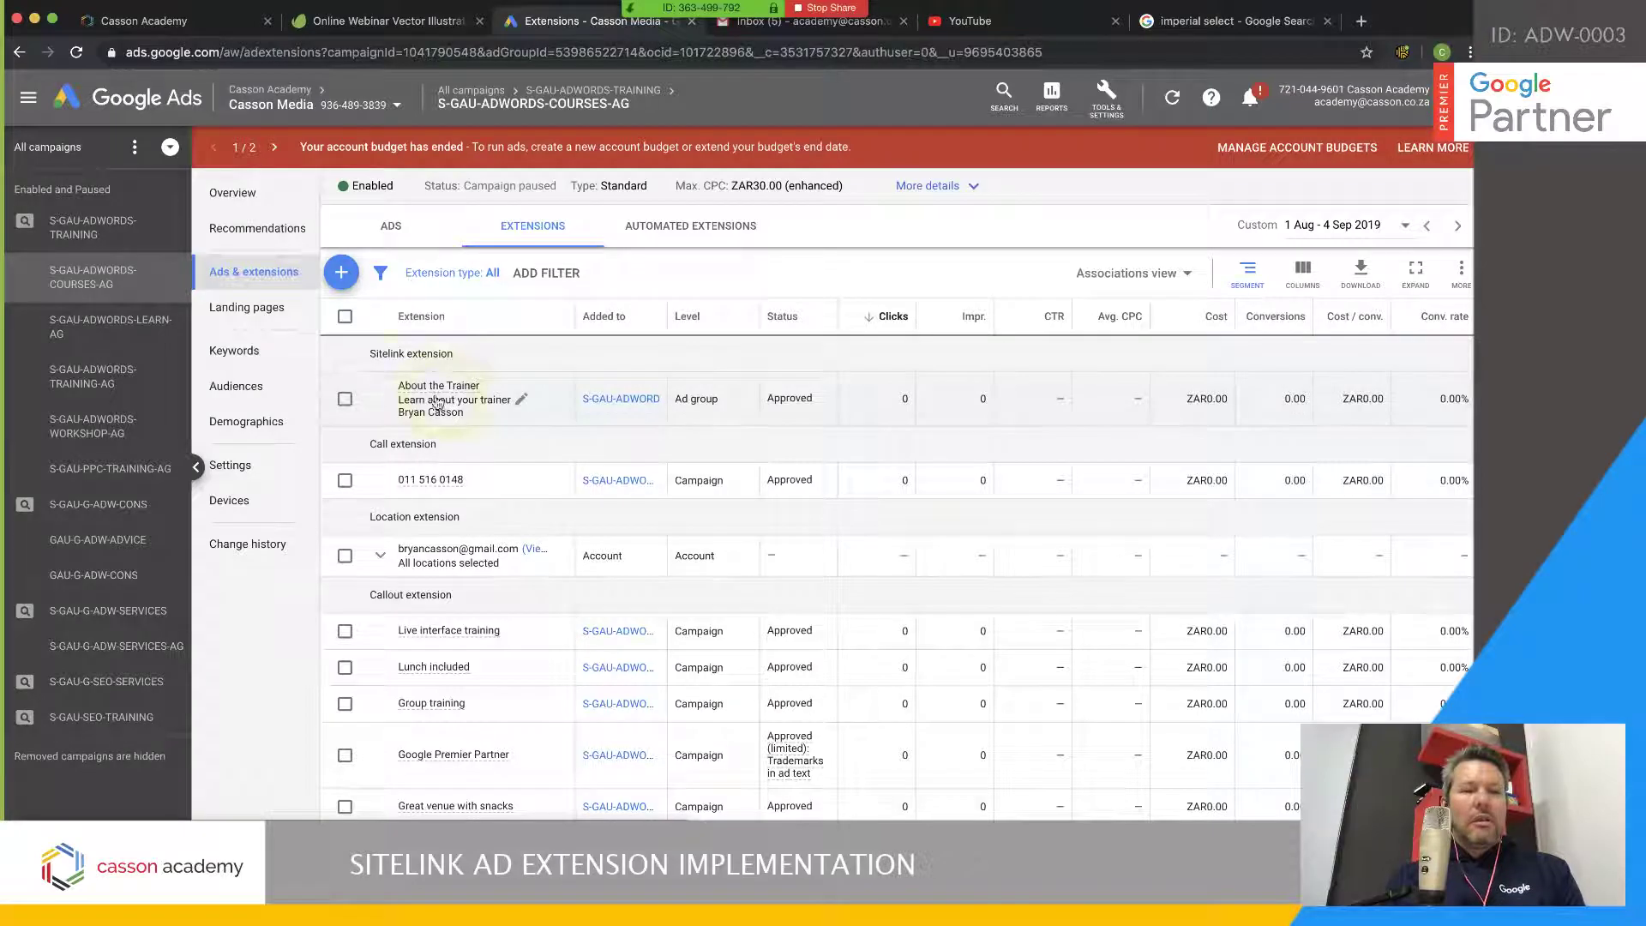
left_click(135, 243)
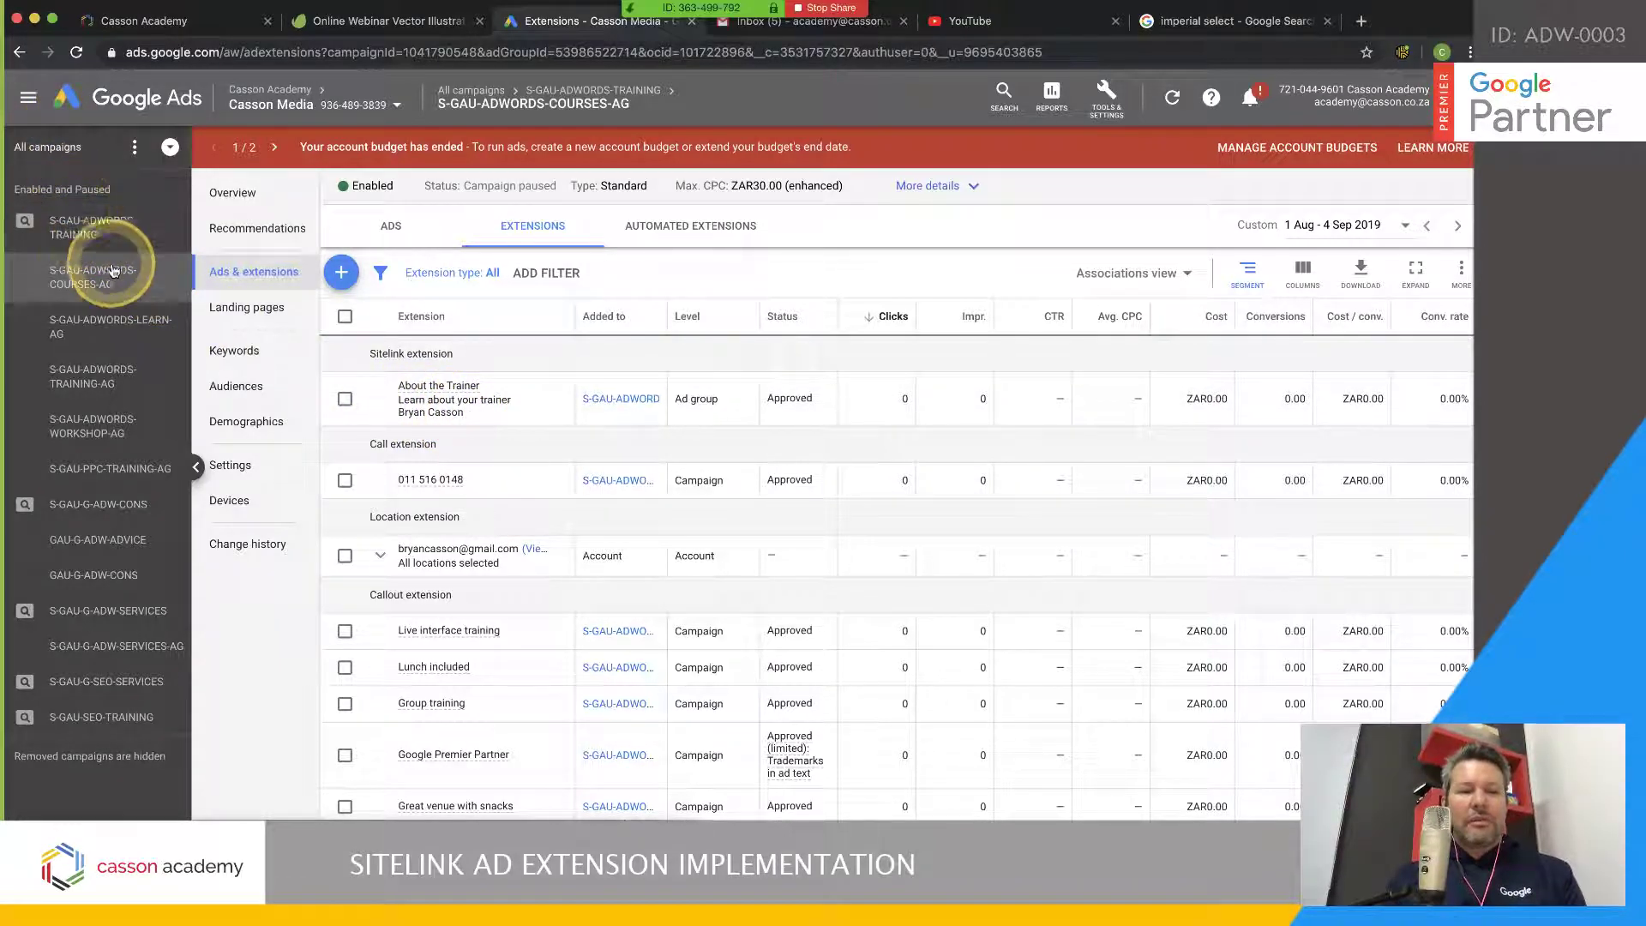
Start a new sitelink extension for the S-GAU-ADWORDS-TRAINING campaign and look through its four sitelink forms
left_click(128, 230)
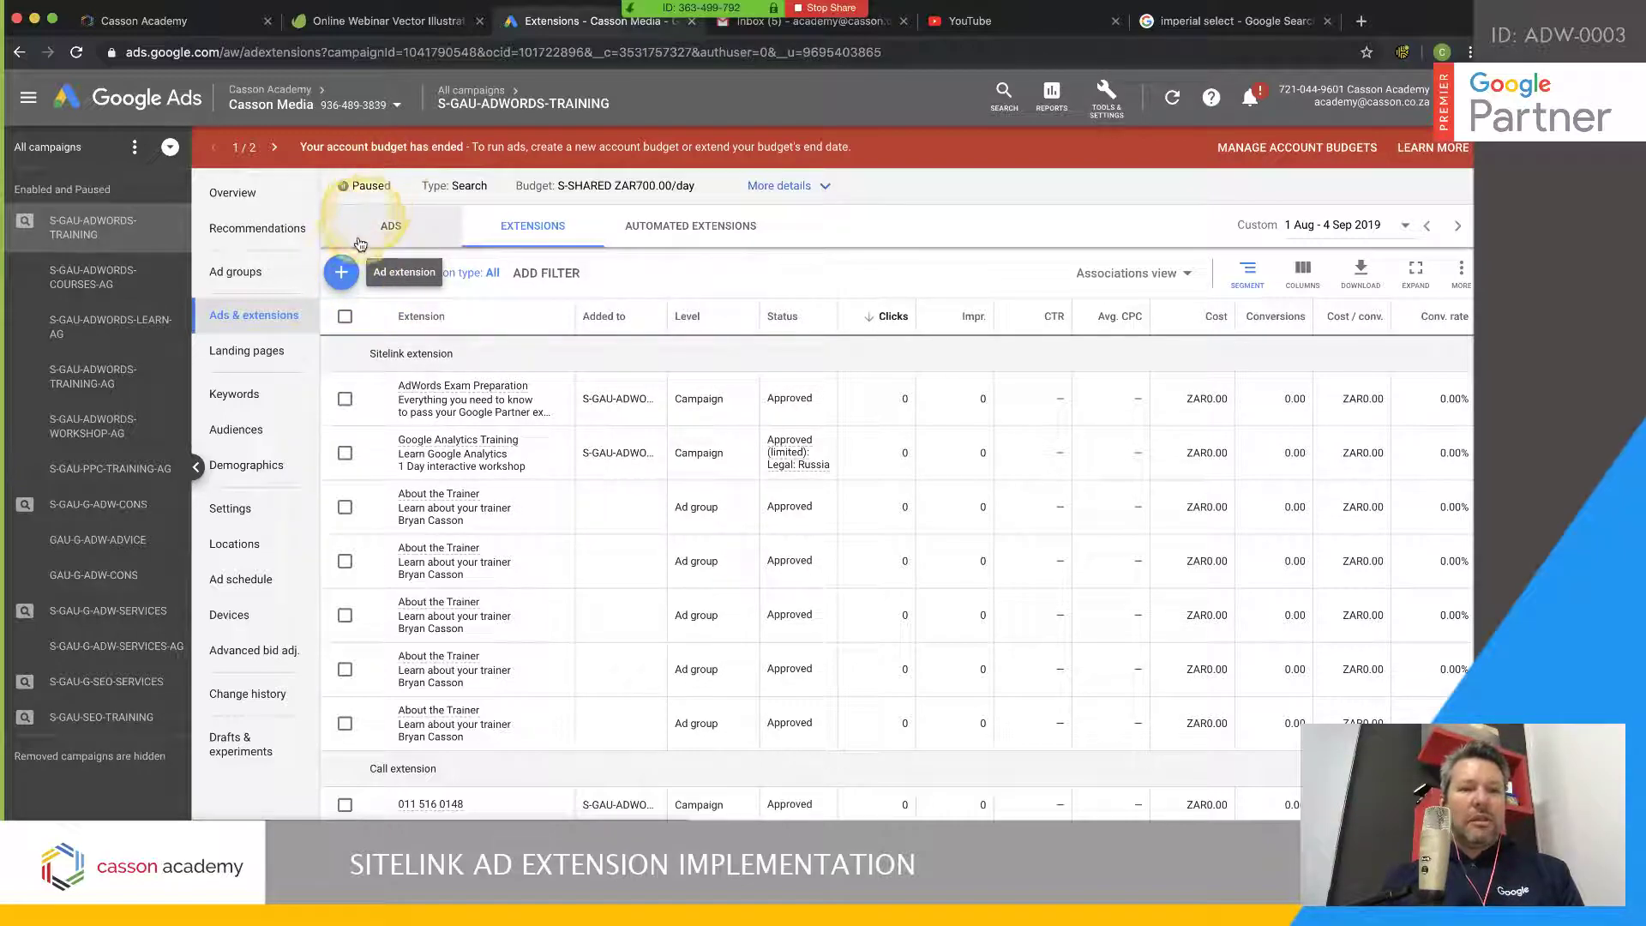
left_click(341, 273)
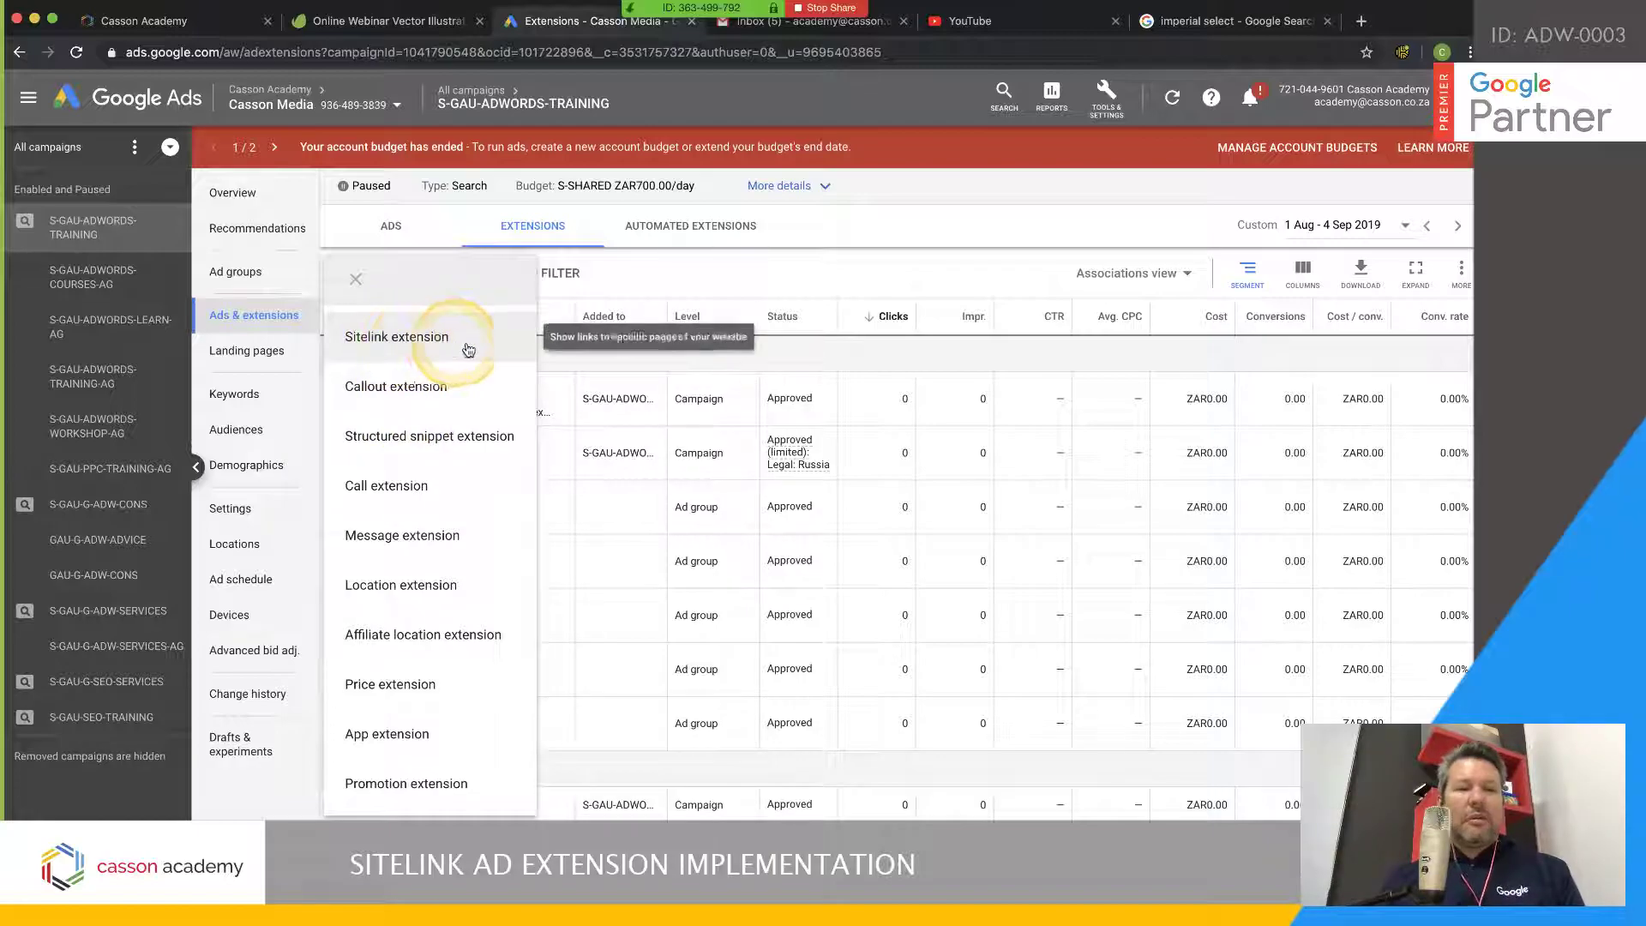
left_click(418, 342)
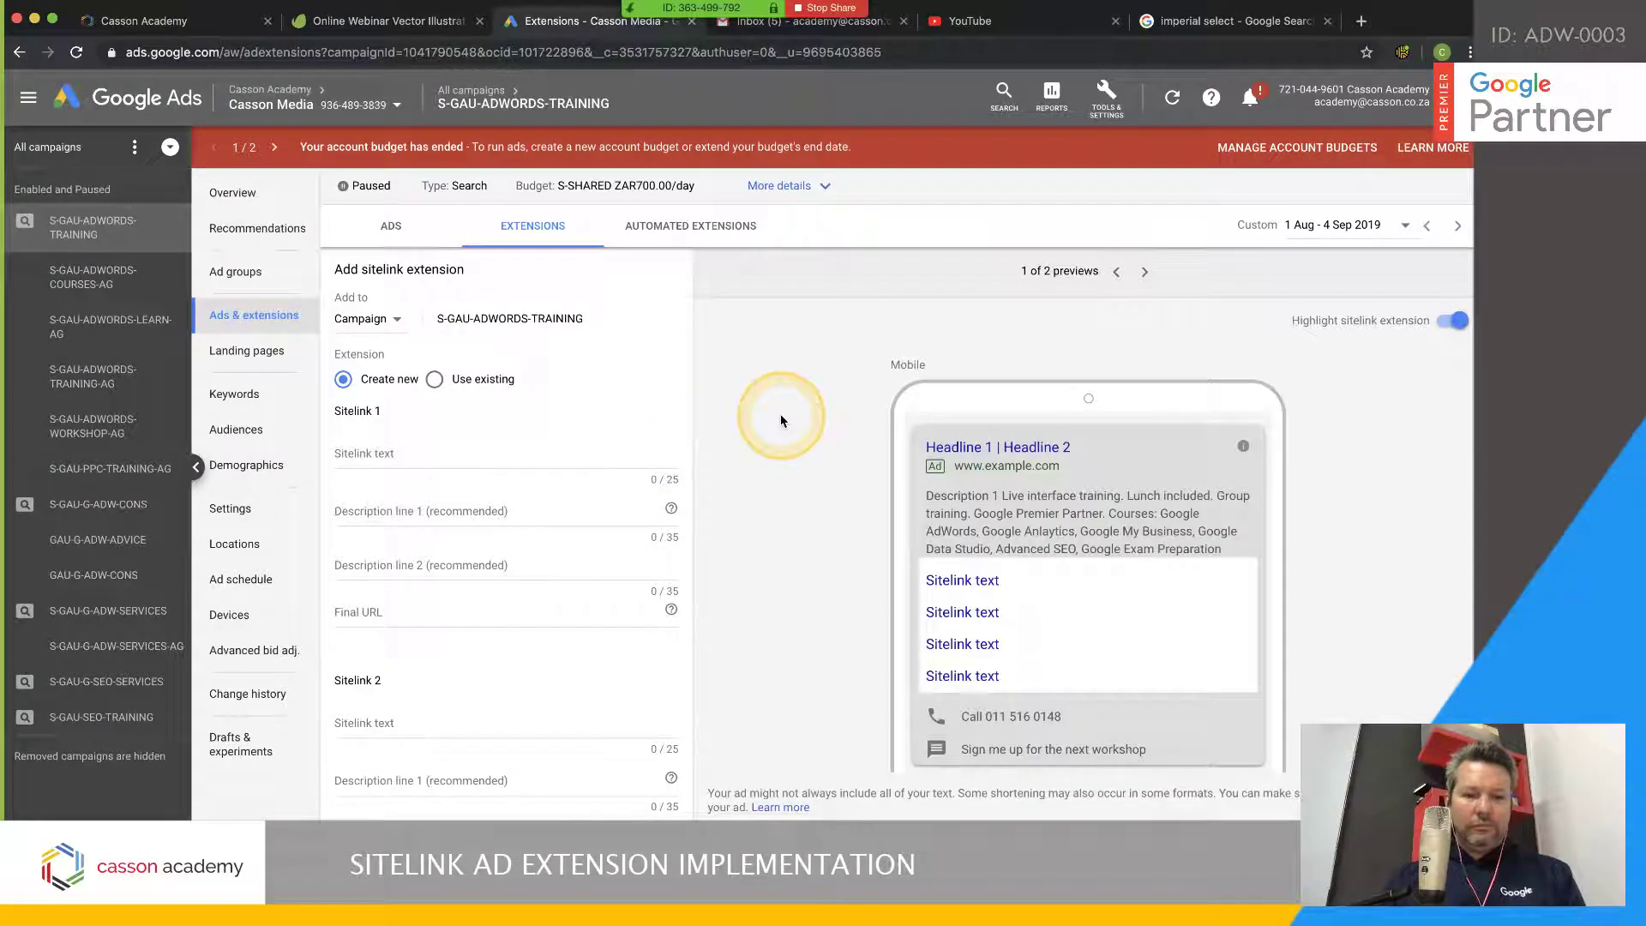
scroll(781, 413, "down", 2)
scroll(780, 421, "down", 10)
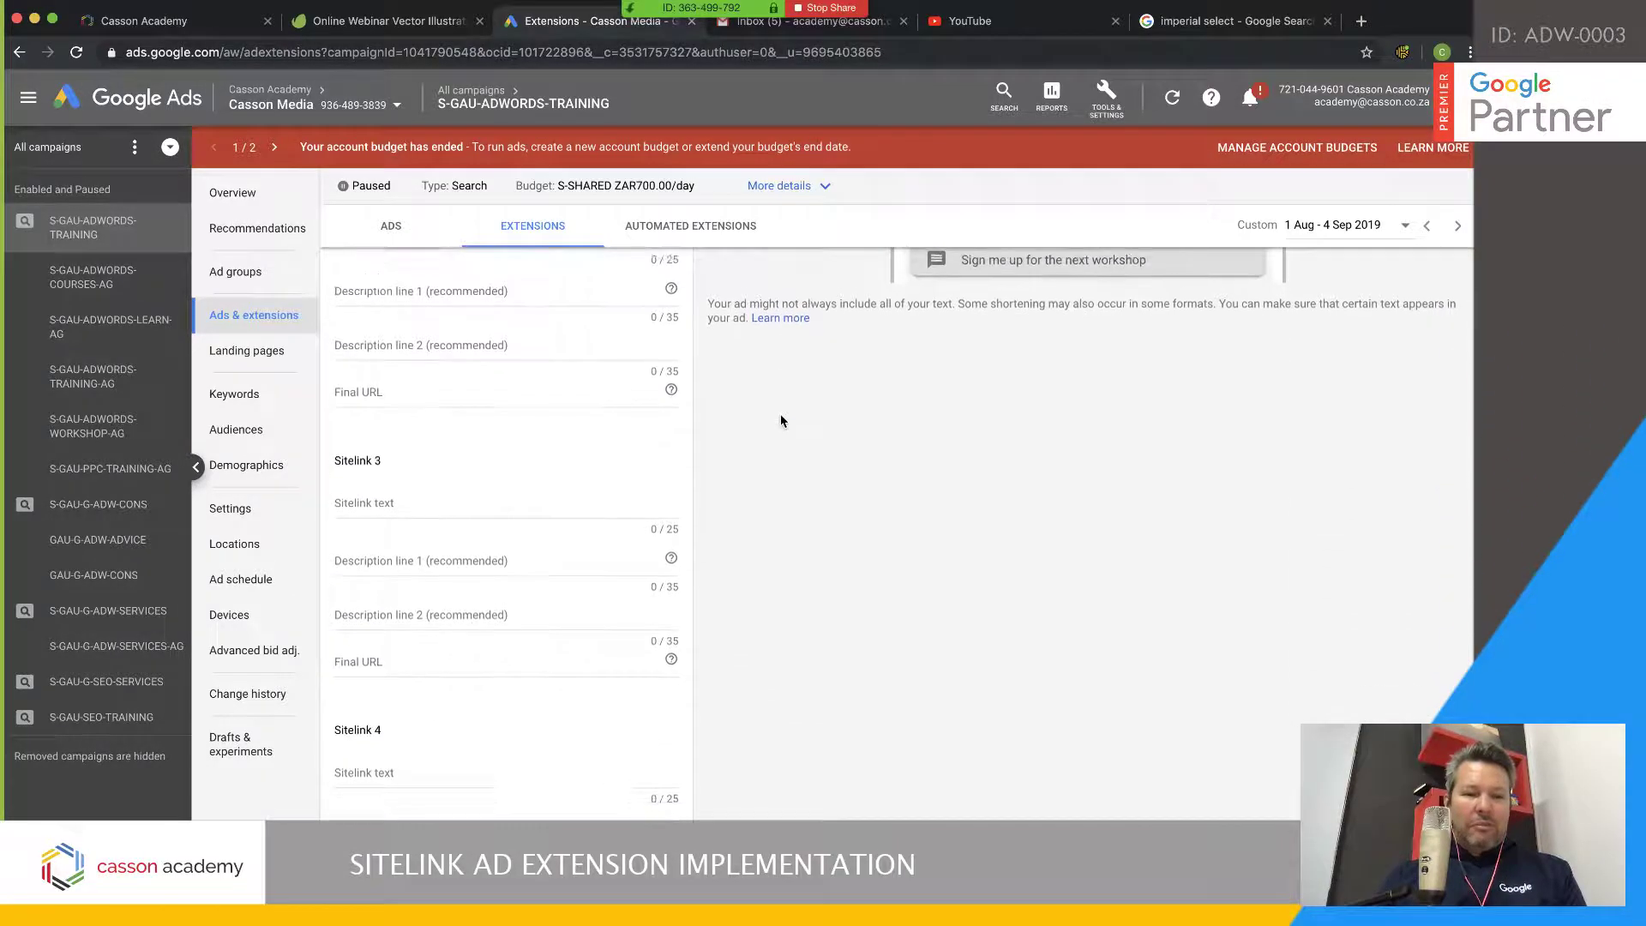
scroll(514, 378, "up", 4)
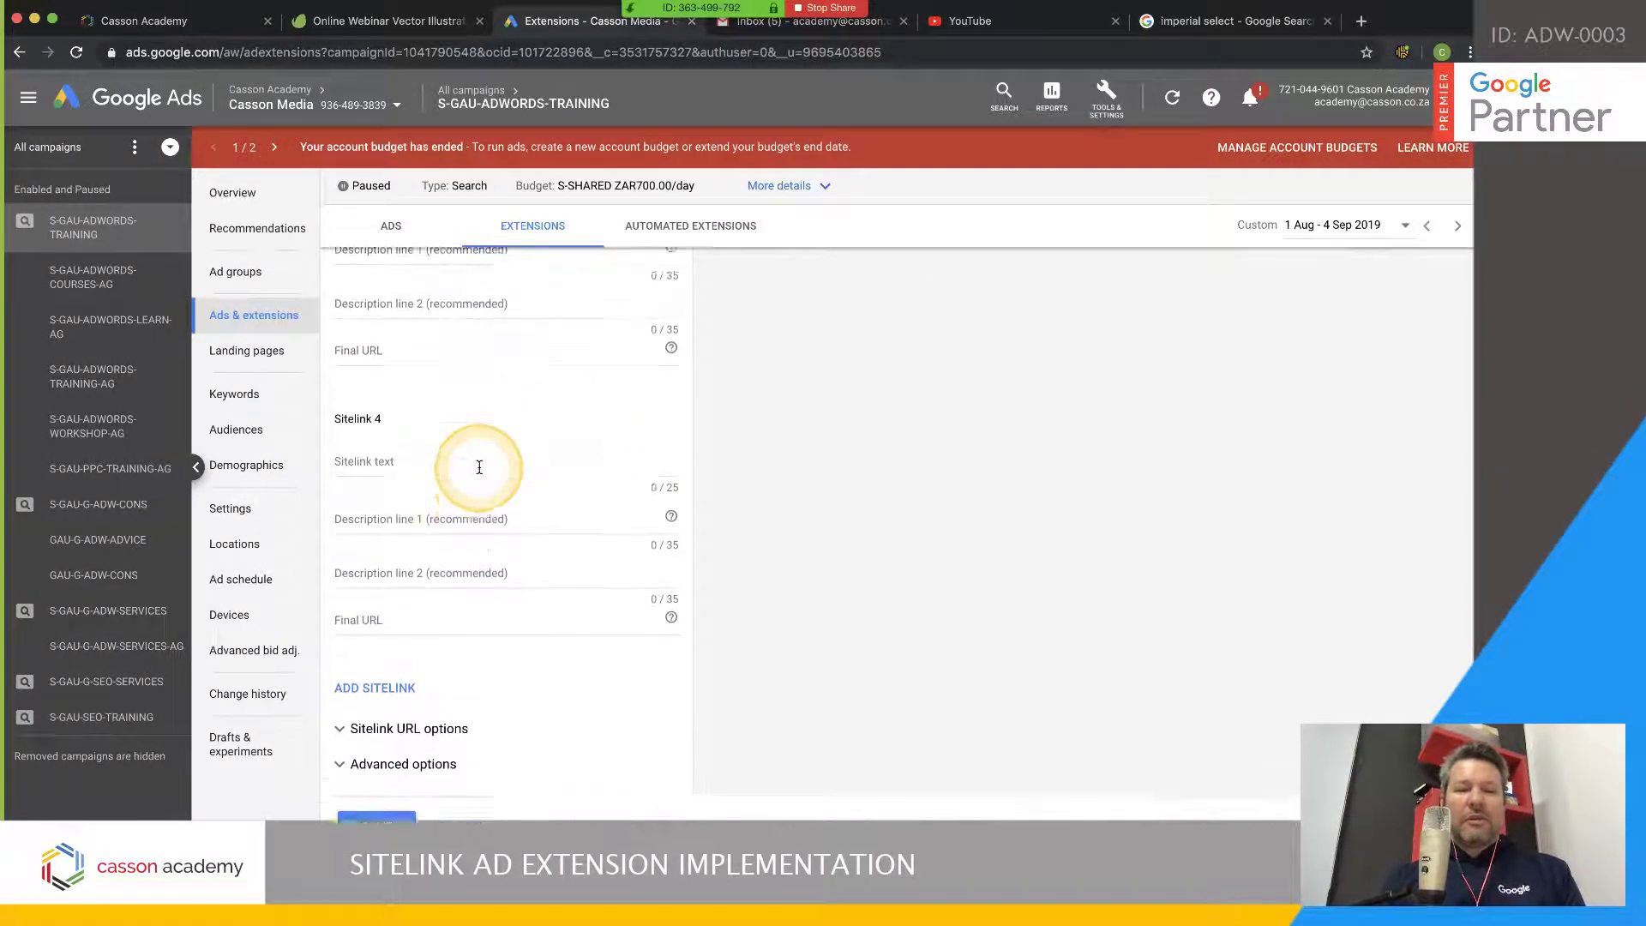
Check the sitelinks of the Imperial Select search ad and return to the start of the sitelink form
left_click(1191, 21)
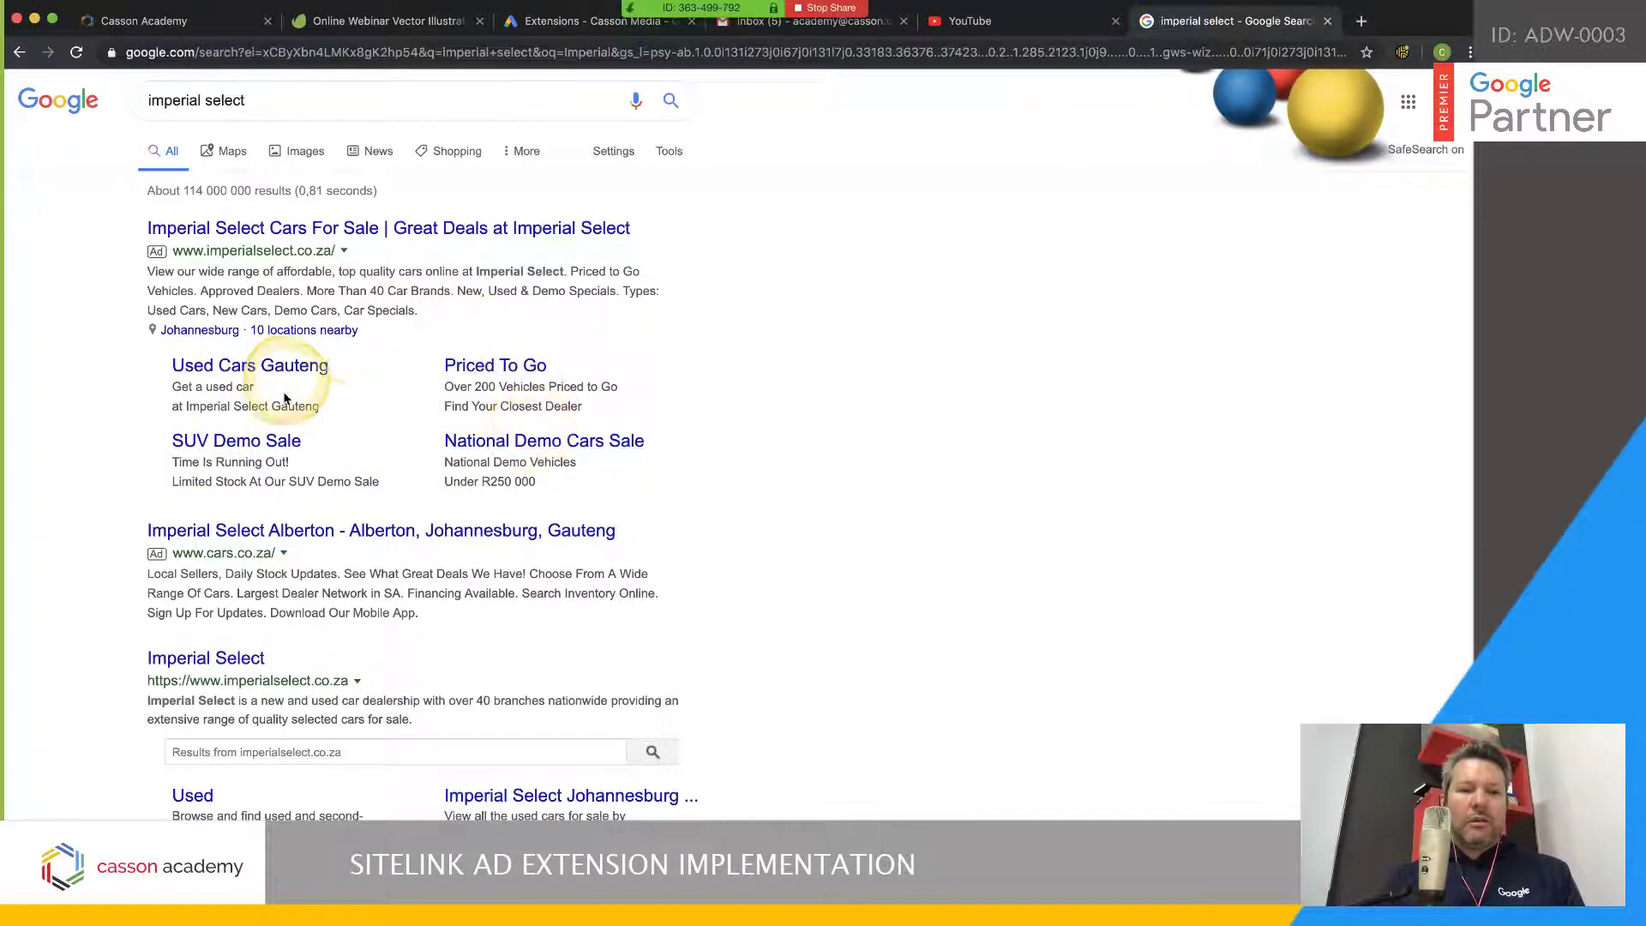
left_click(549, 26)
scroll(397, 515, "up", 5)
scroll(382, 511, "up", 2)
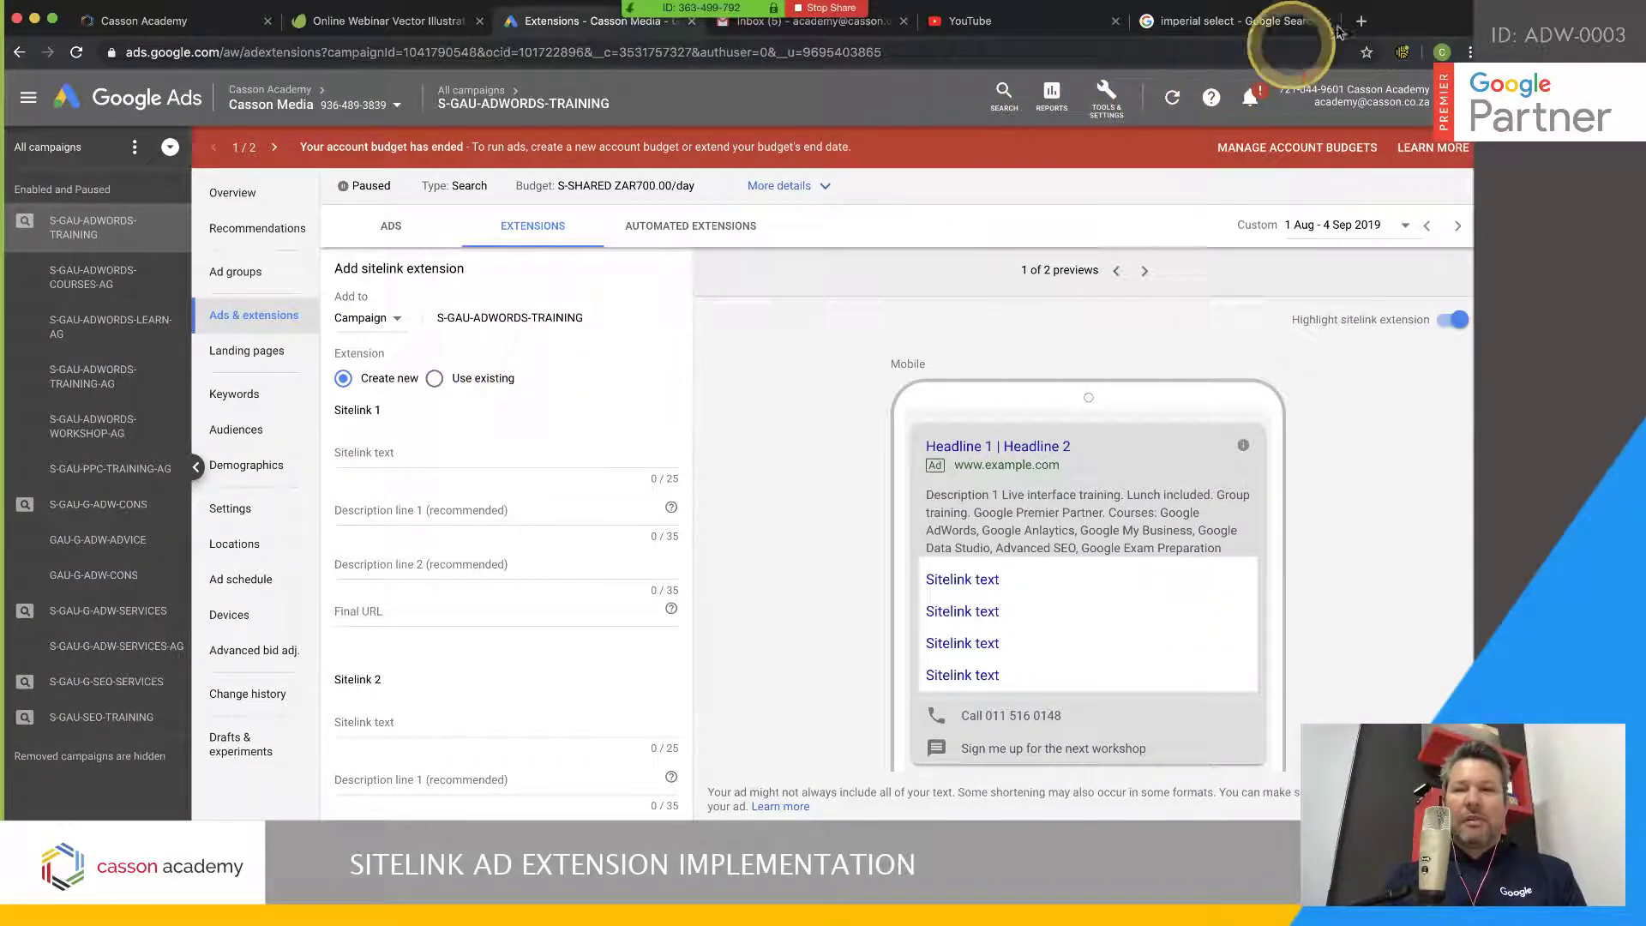
Look through the Casson Academy site and open the Sitelink Ad Extensions course from its home page
left_click(1362, 21)
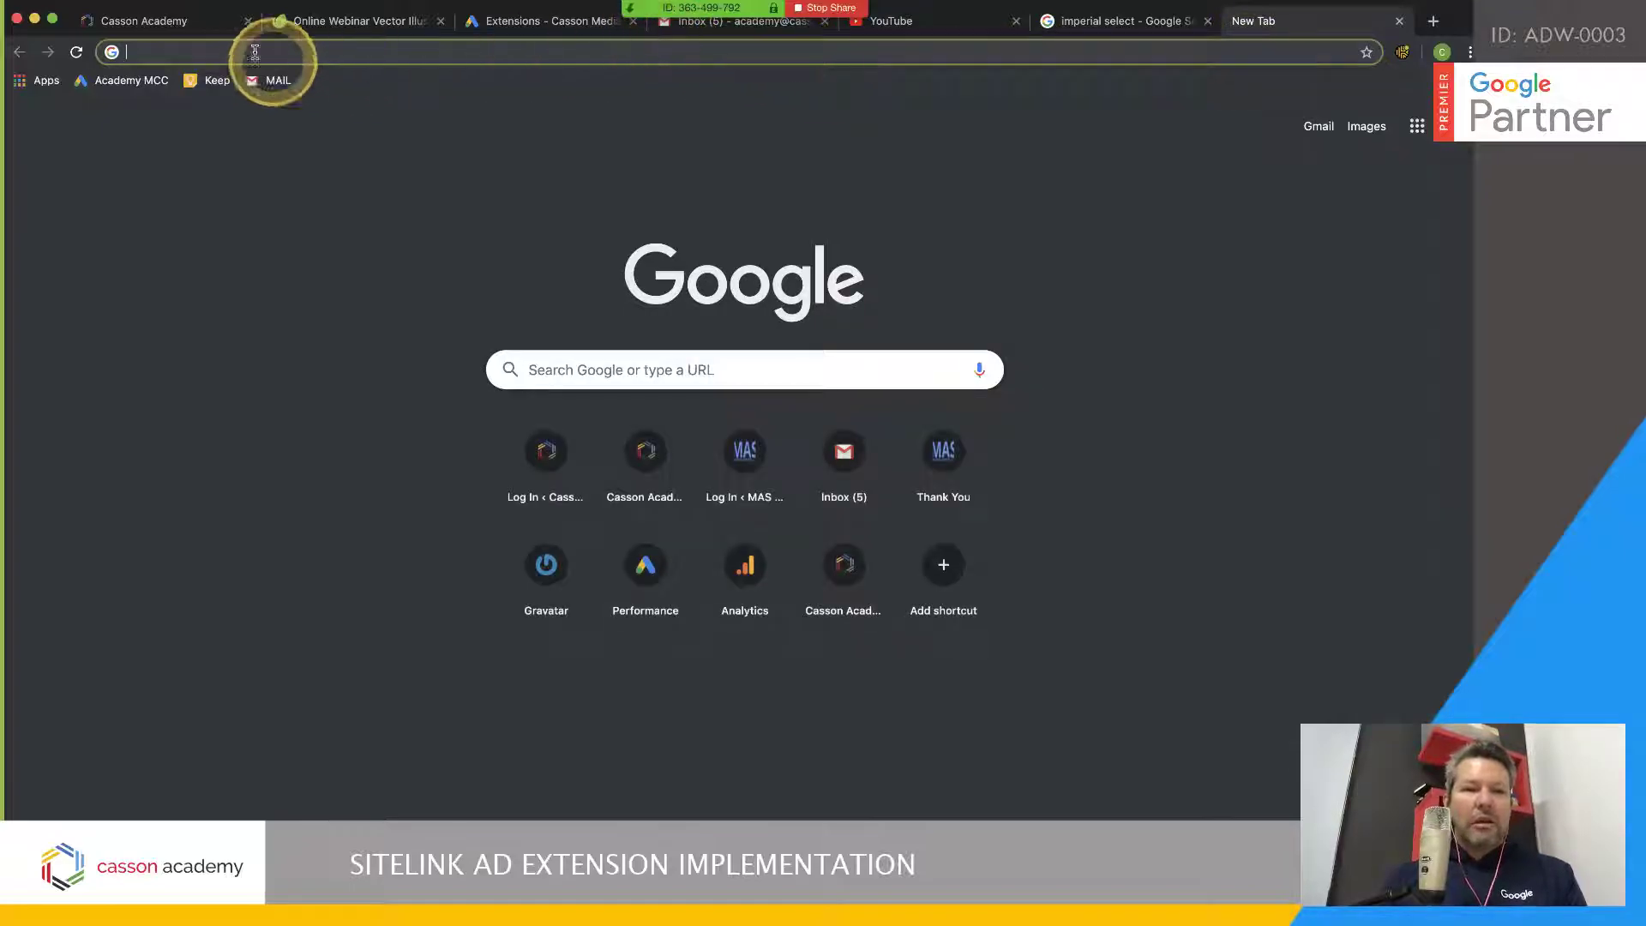
left_click(193, 23)
scroll(588, 443, "down", 15)
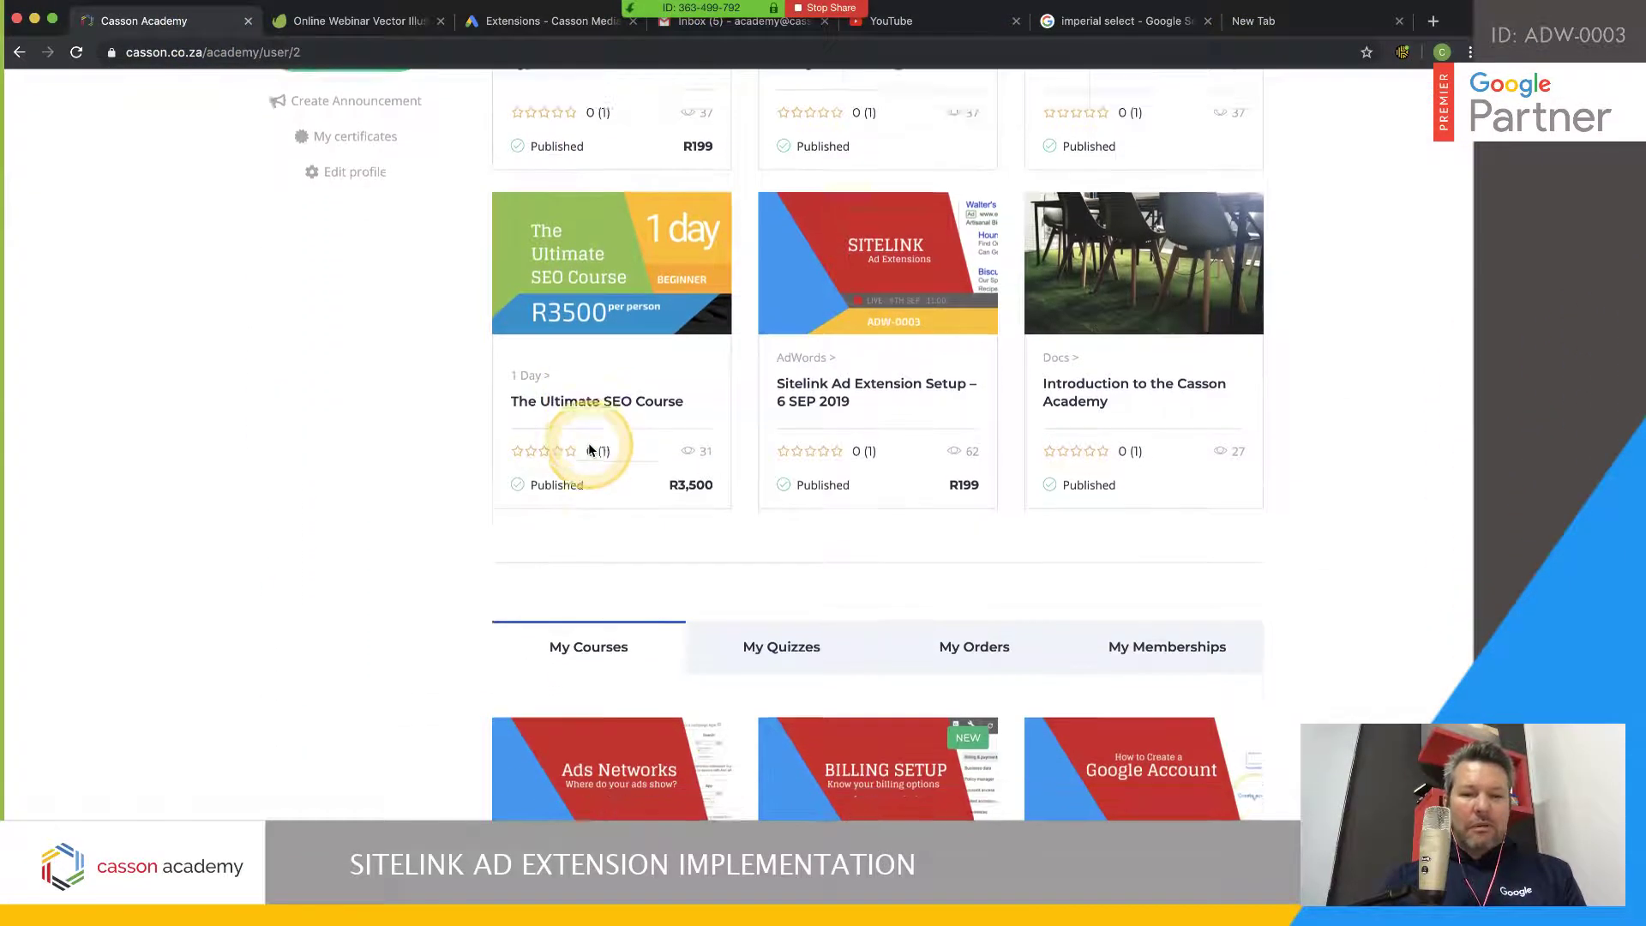
scroll(588, 444, "up", 15)
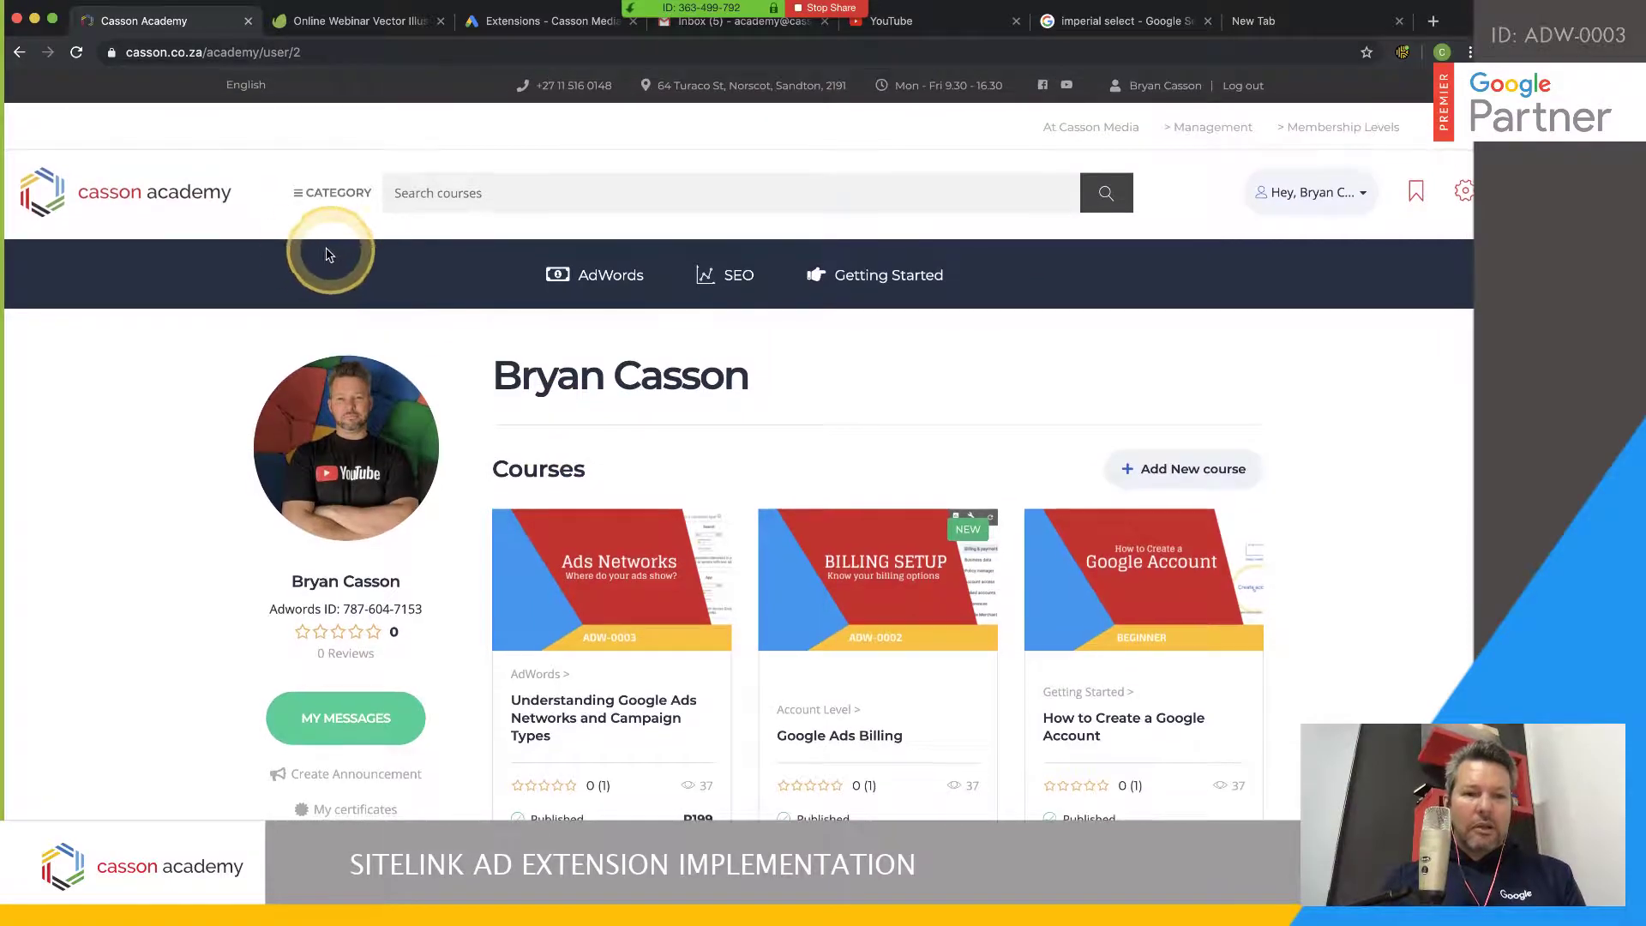
left_click(210, 195)
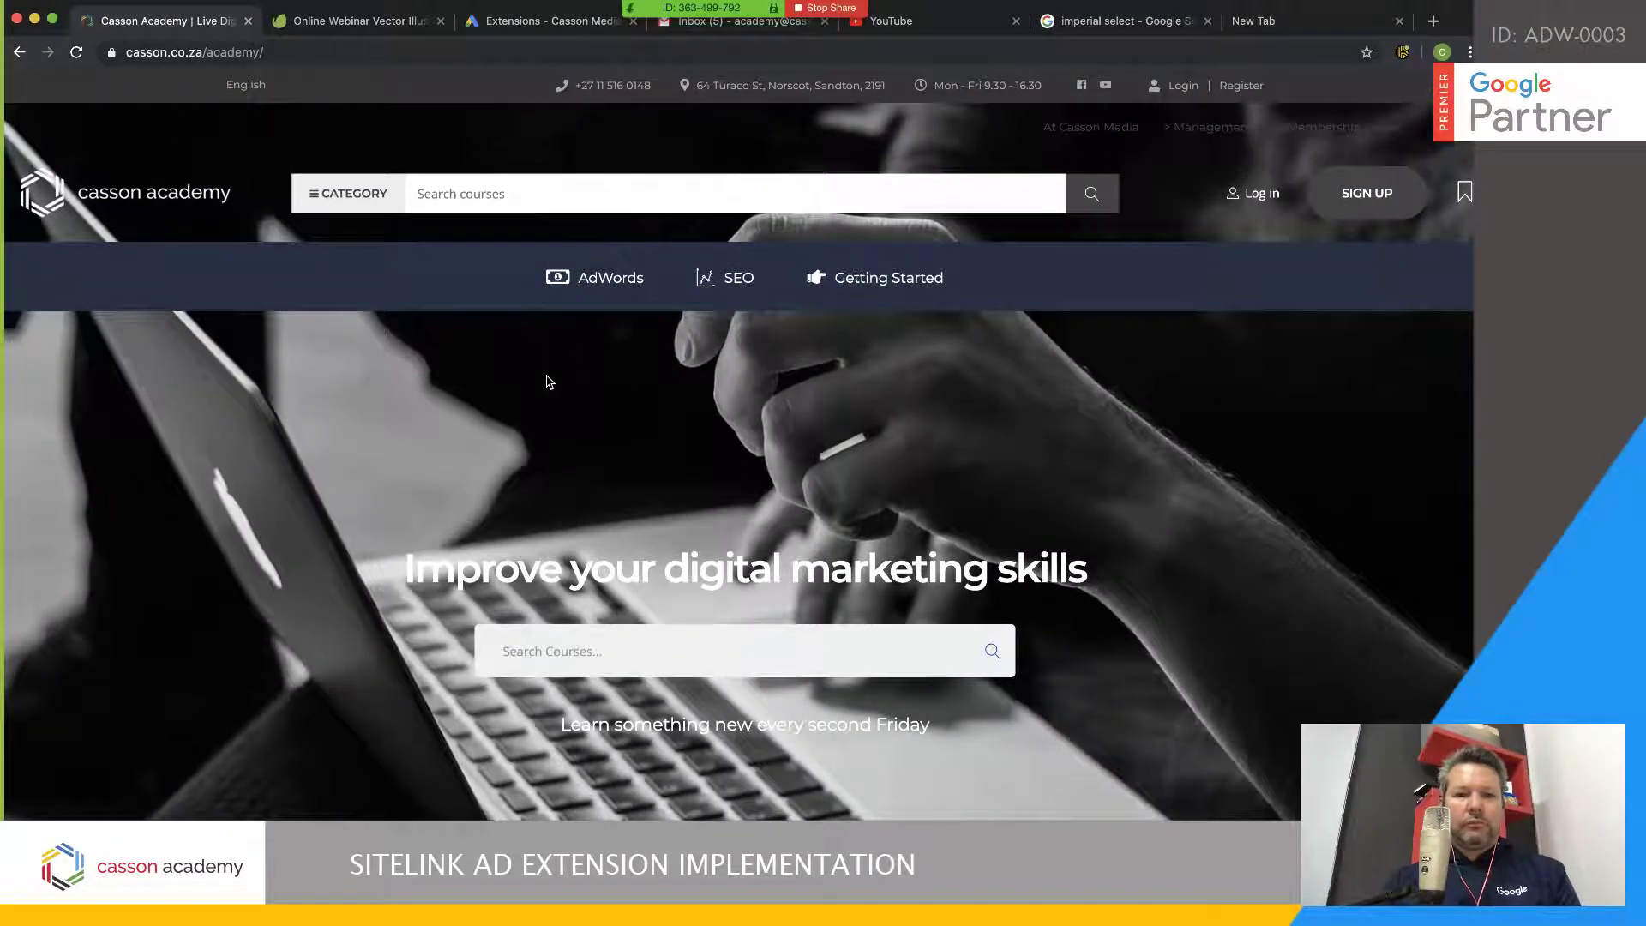
scroll(519, 467, "down", 6)
left_click(581, 584)
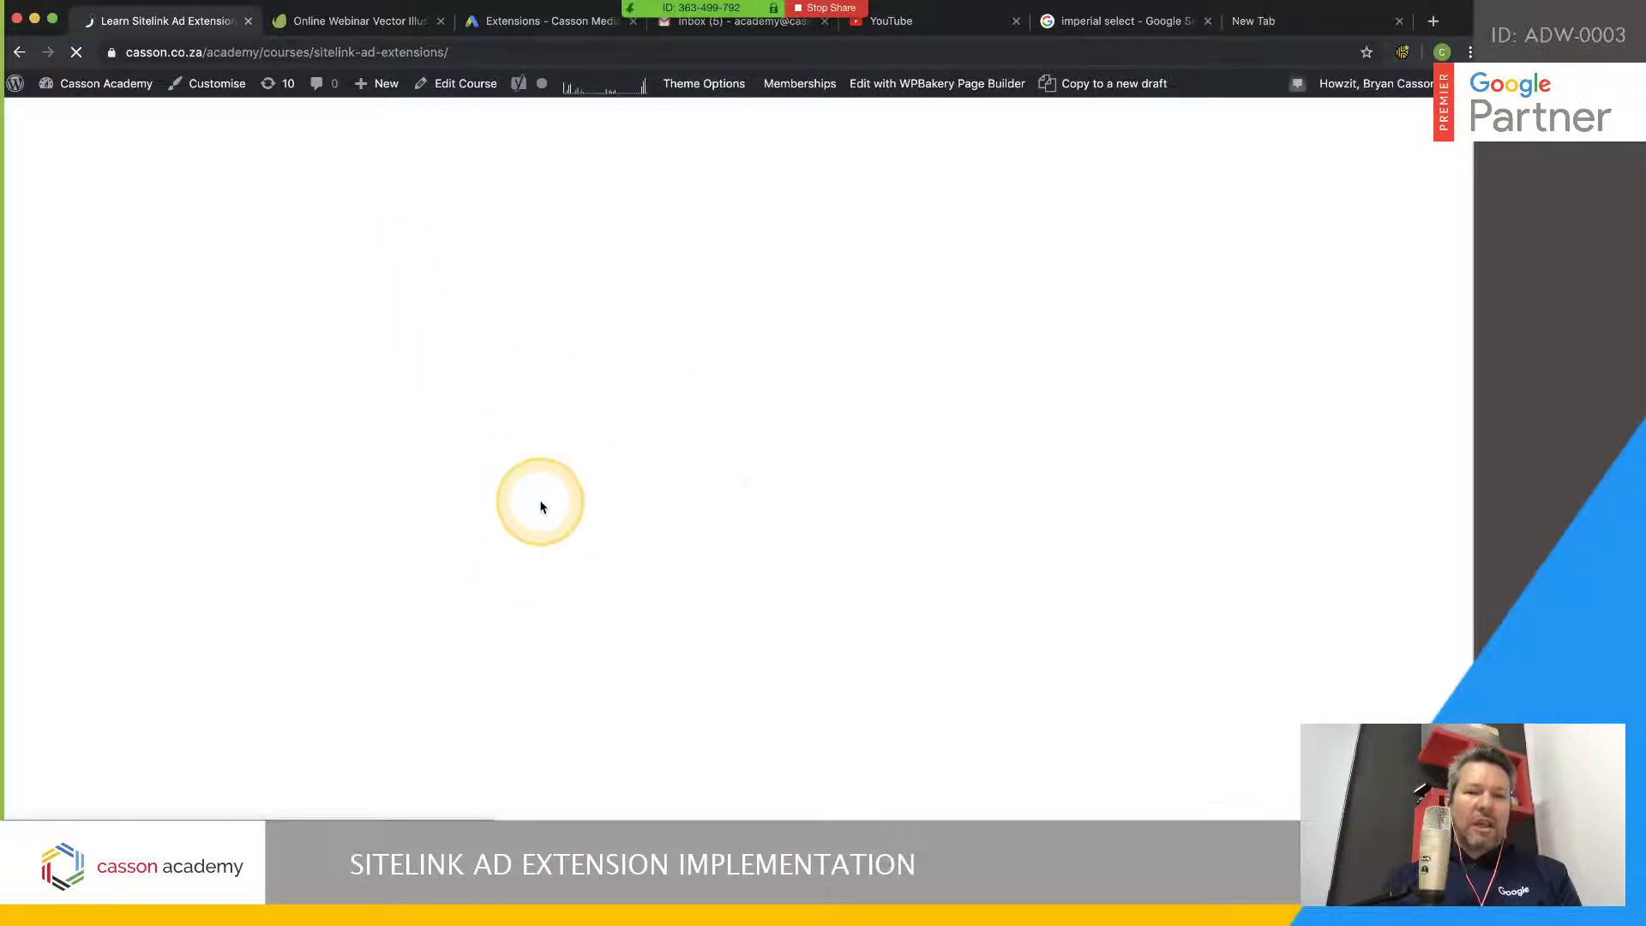
Examine the Sitelink Ad Extension Setup course page, including its title, web address and list of learning points
scroll(591, 446, "down", 5)
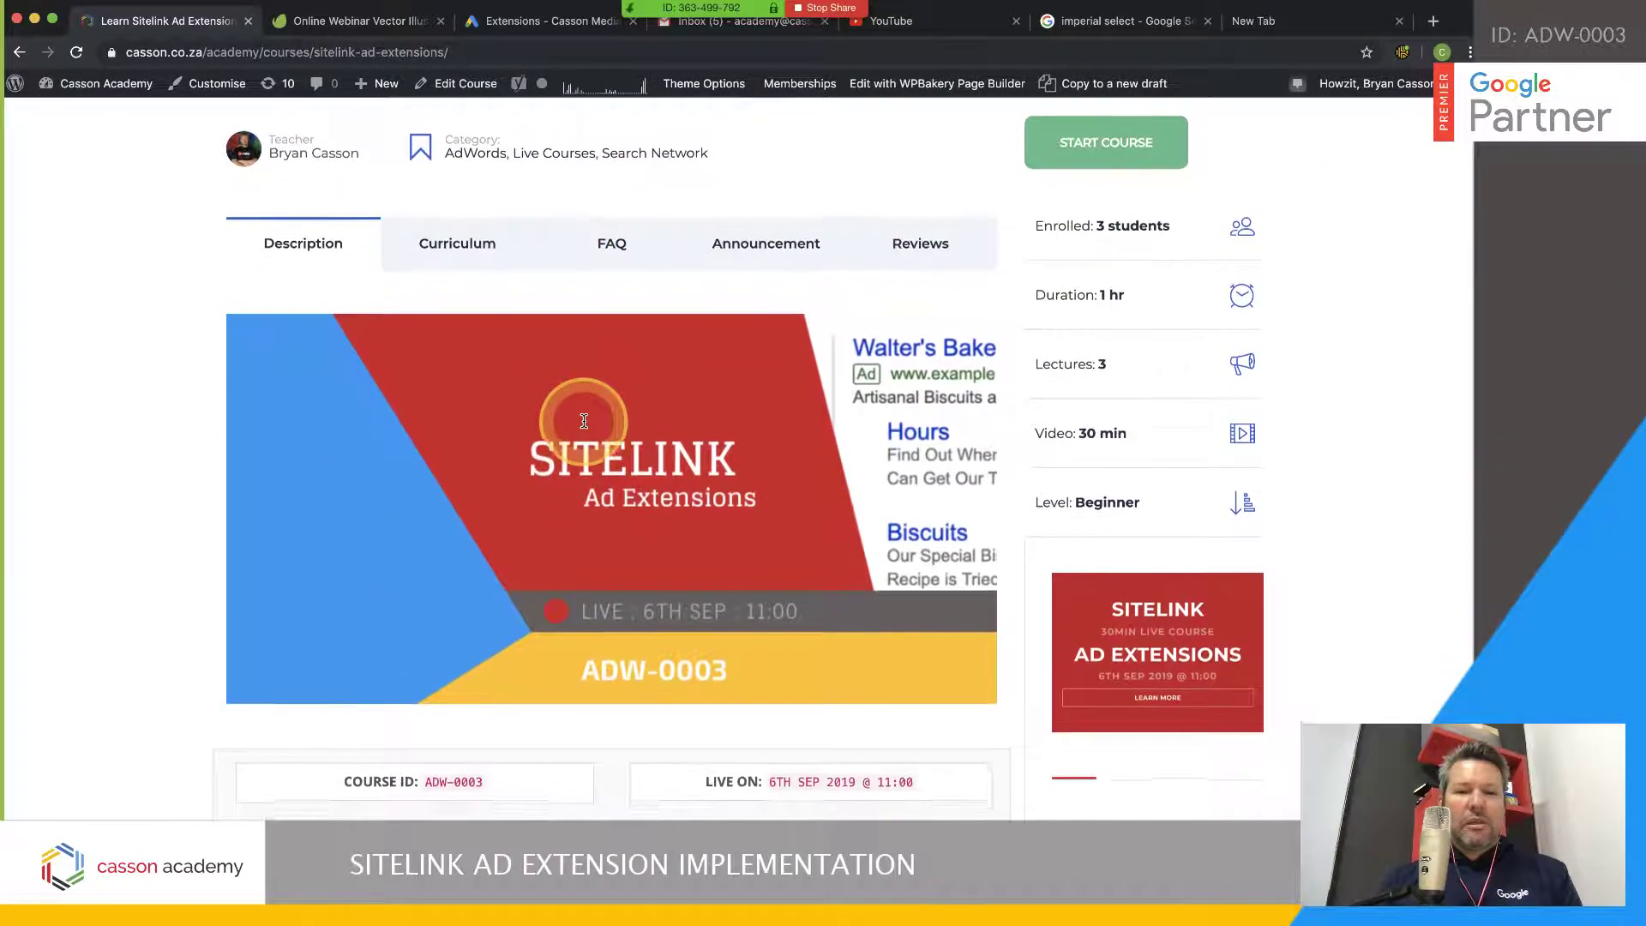
scroll(586, 420, "down", 2)
scroll(587, 420, "up", 5)
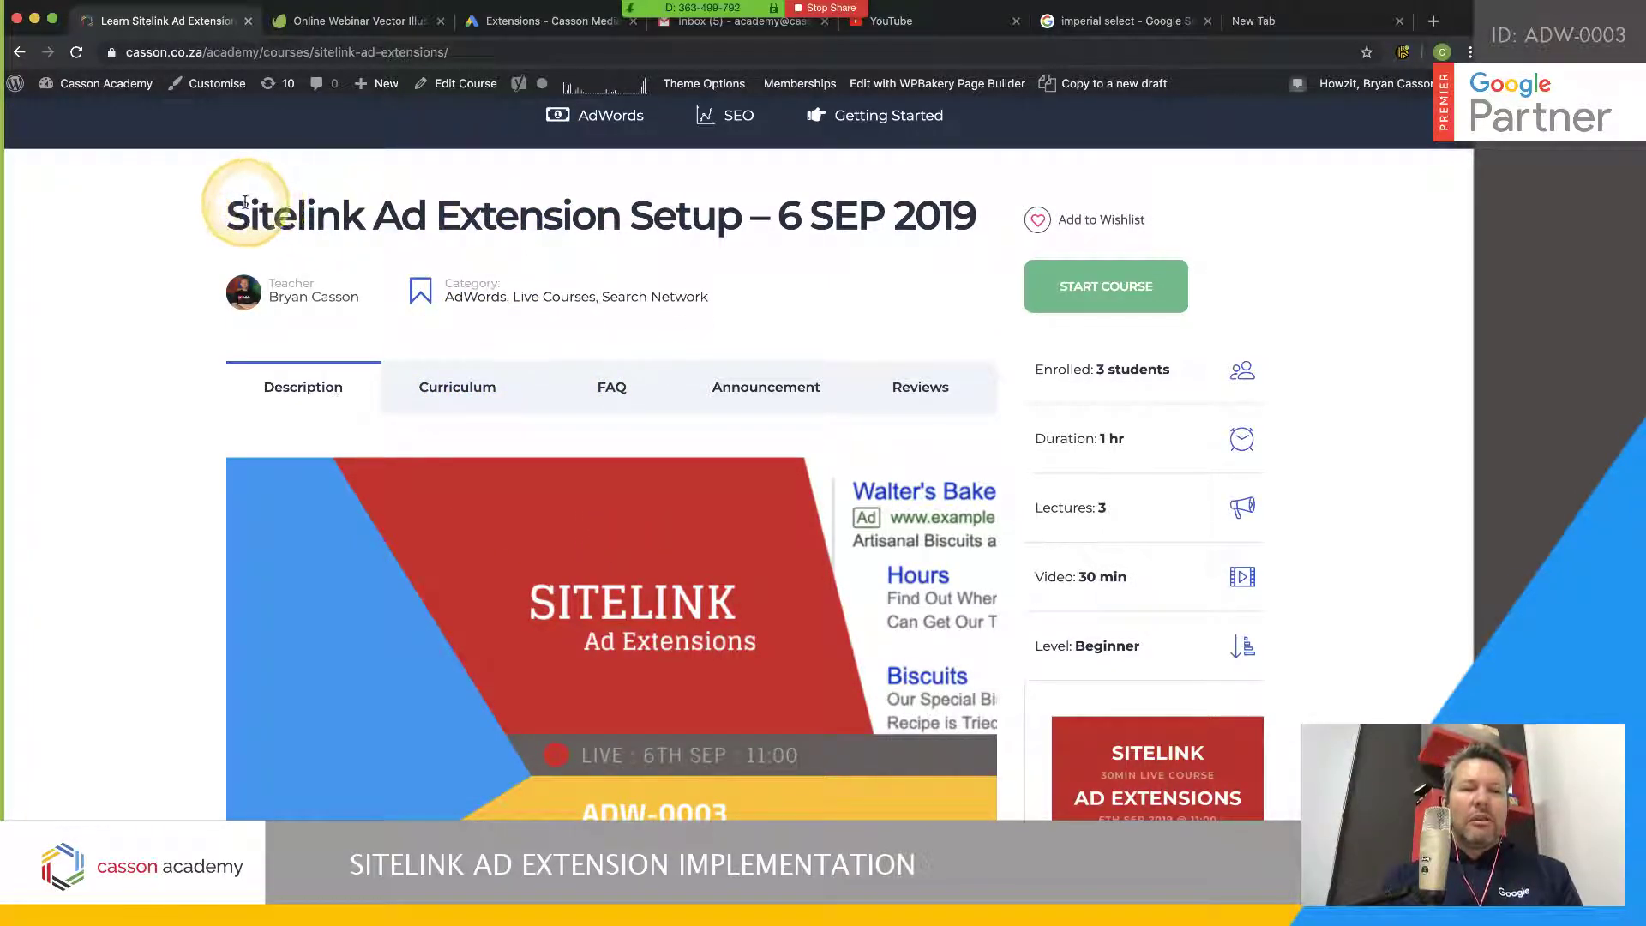
left_click(201, 45)
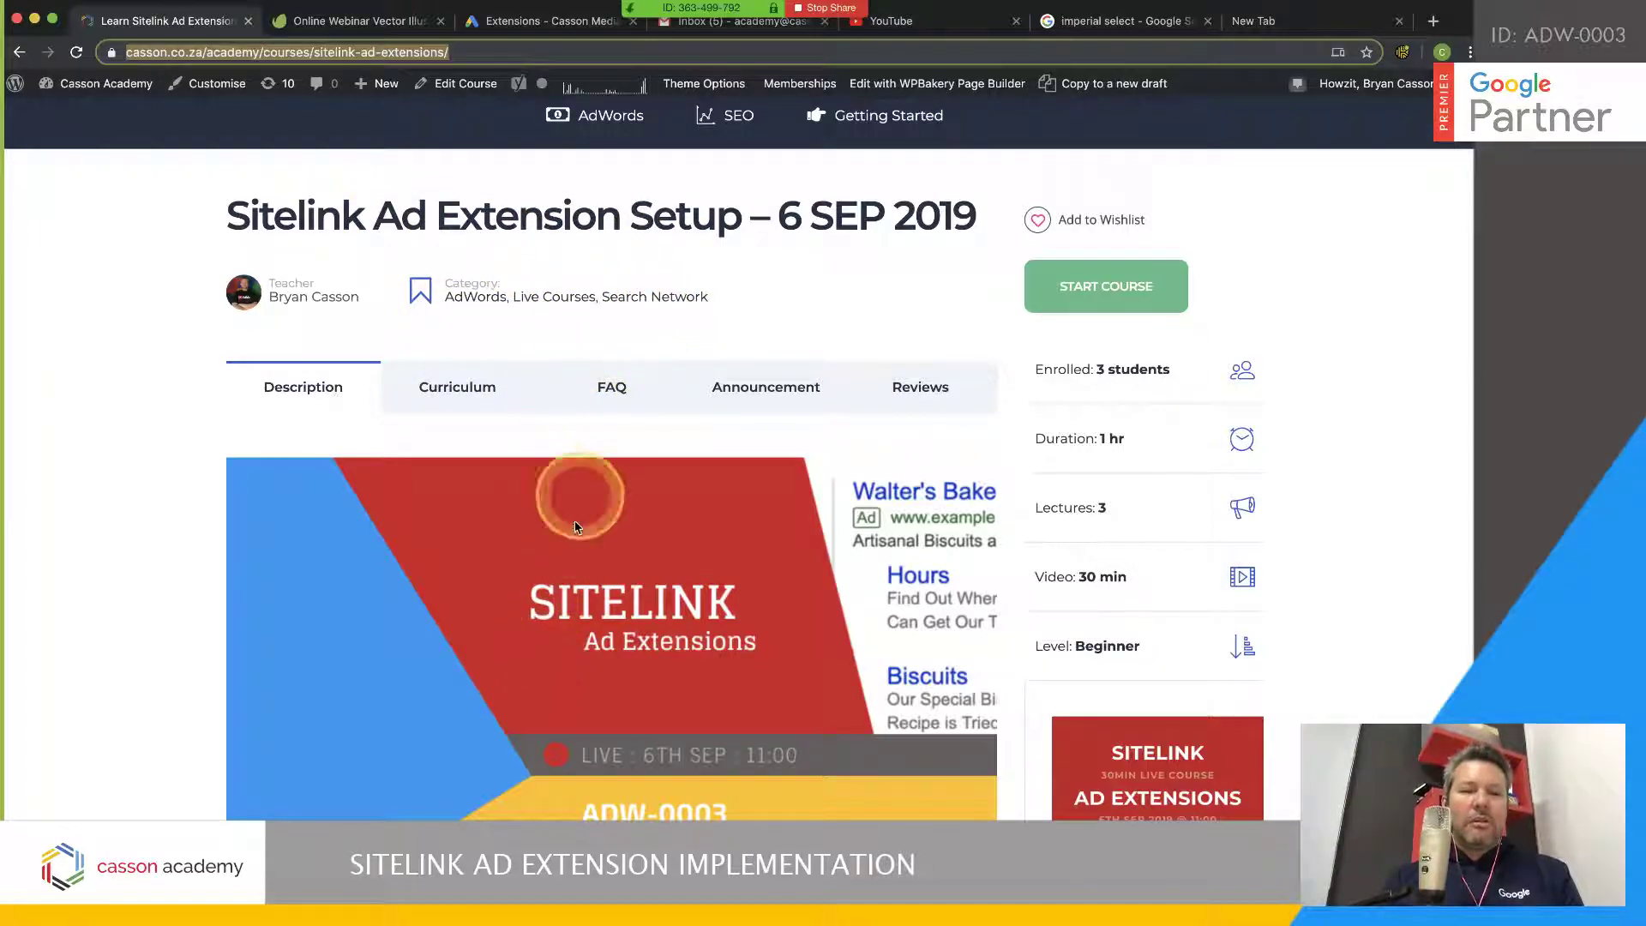
left_click(235, 204)
left_click_drag(235, 203, 741, 227)
left_click(681, 305)
scroll(680, 306, "down", 10)
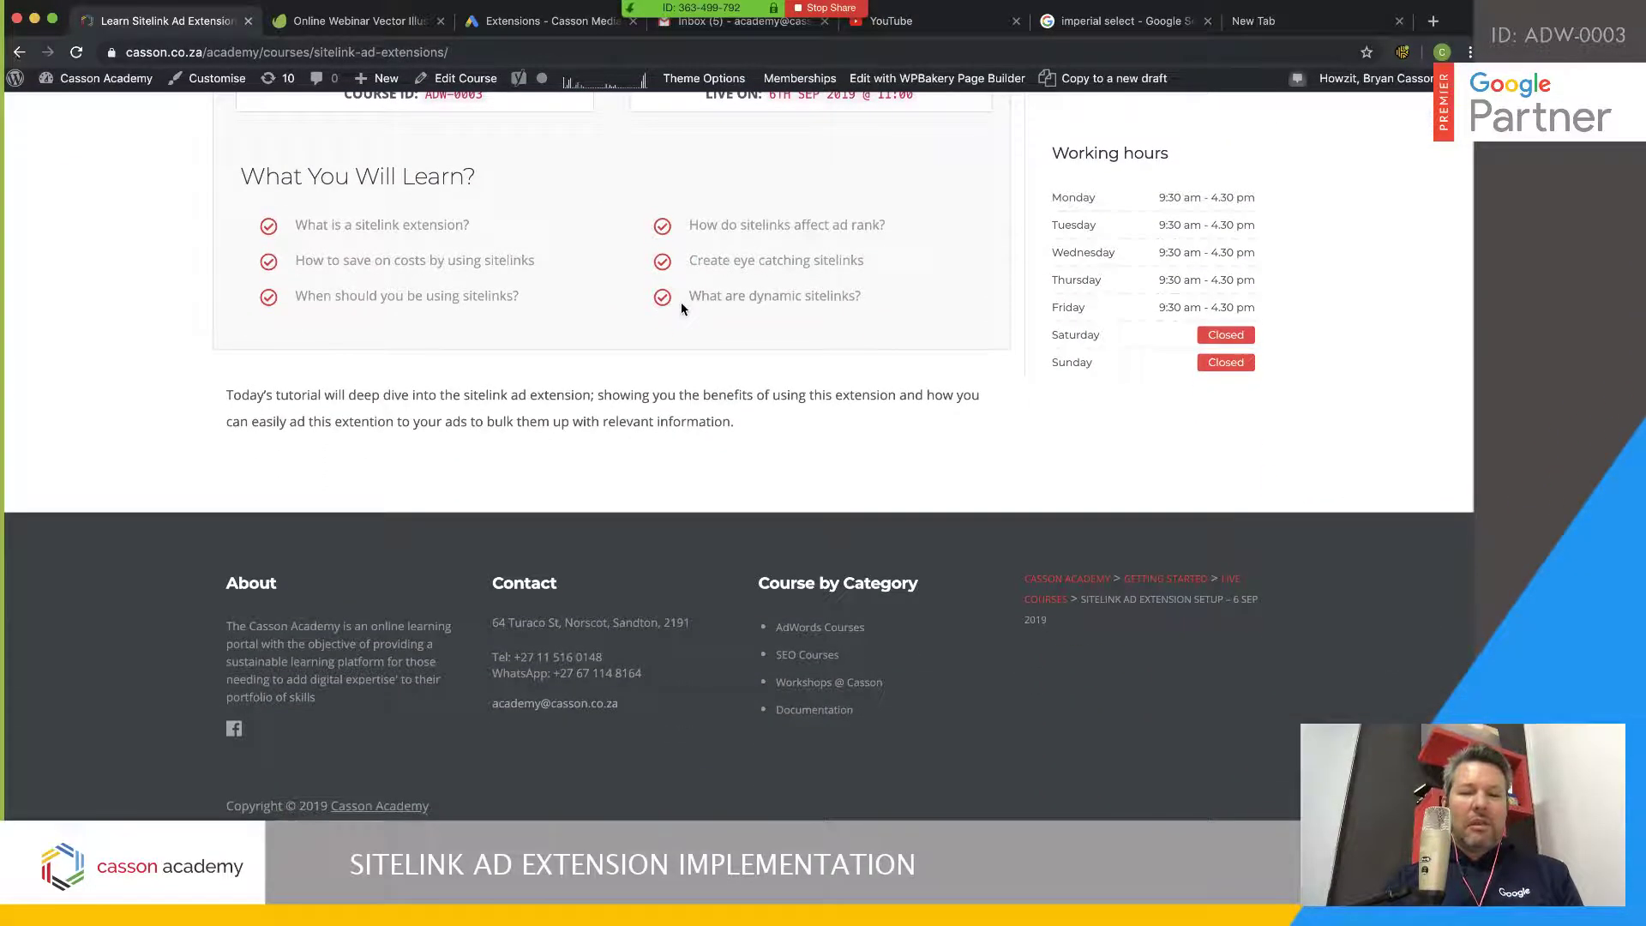
scroll(680, 305, "up", 7)
scroll(681, 308, "up", 5)
Open the Understanding Google Ads Networks and Campaign Types course from the Casson Academy home page and copy its web address
left_click(433, 348)
left_click(193, 219)
left_click(199, 222)
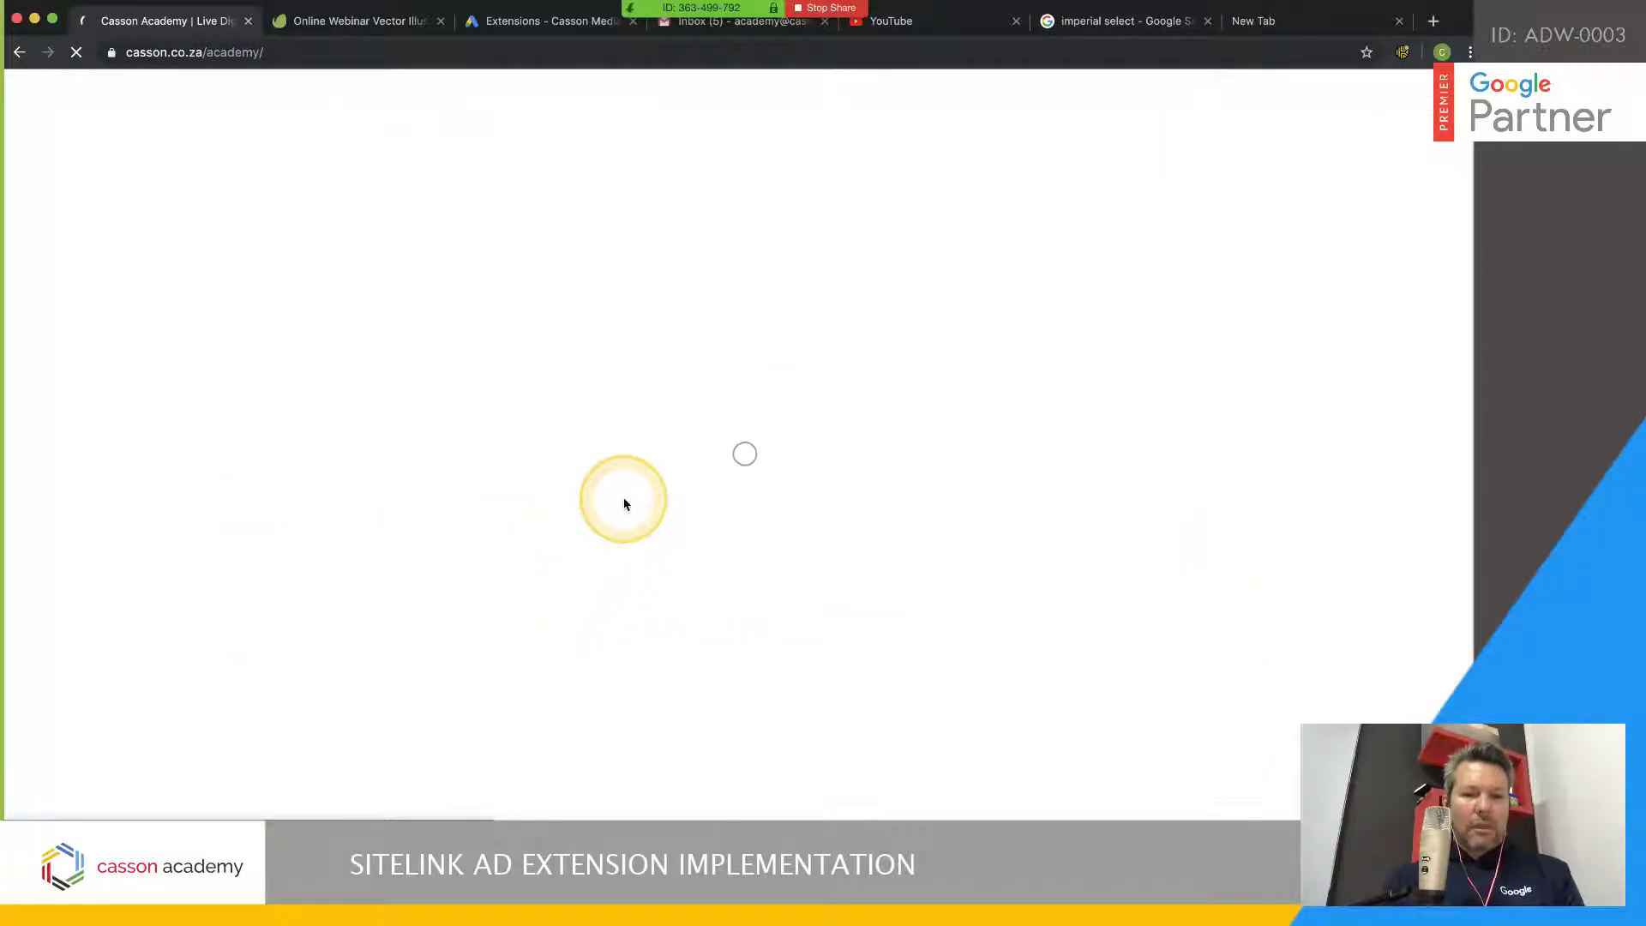
left_click(698, 455)
scroll(698, 455, "down", 12)
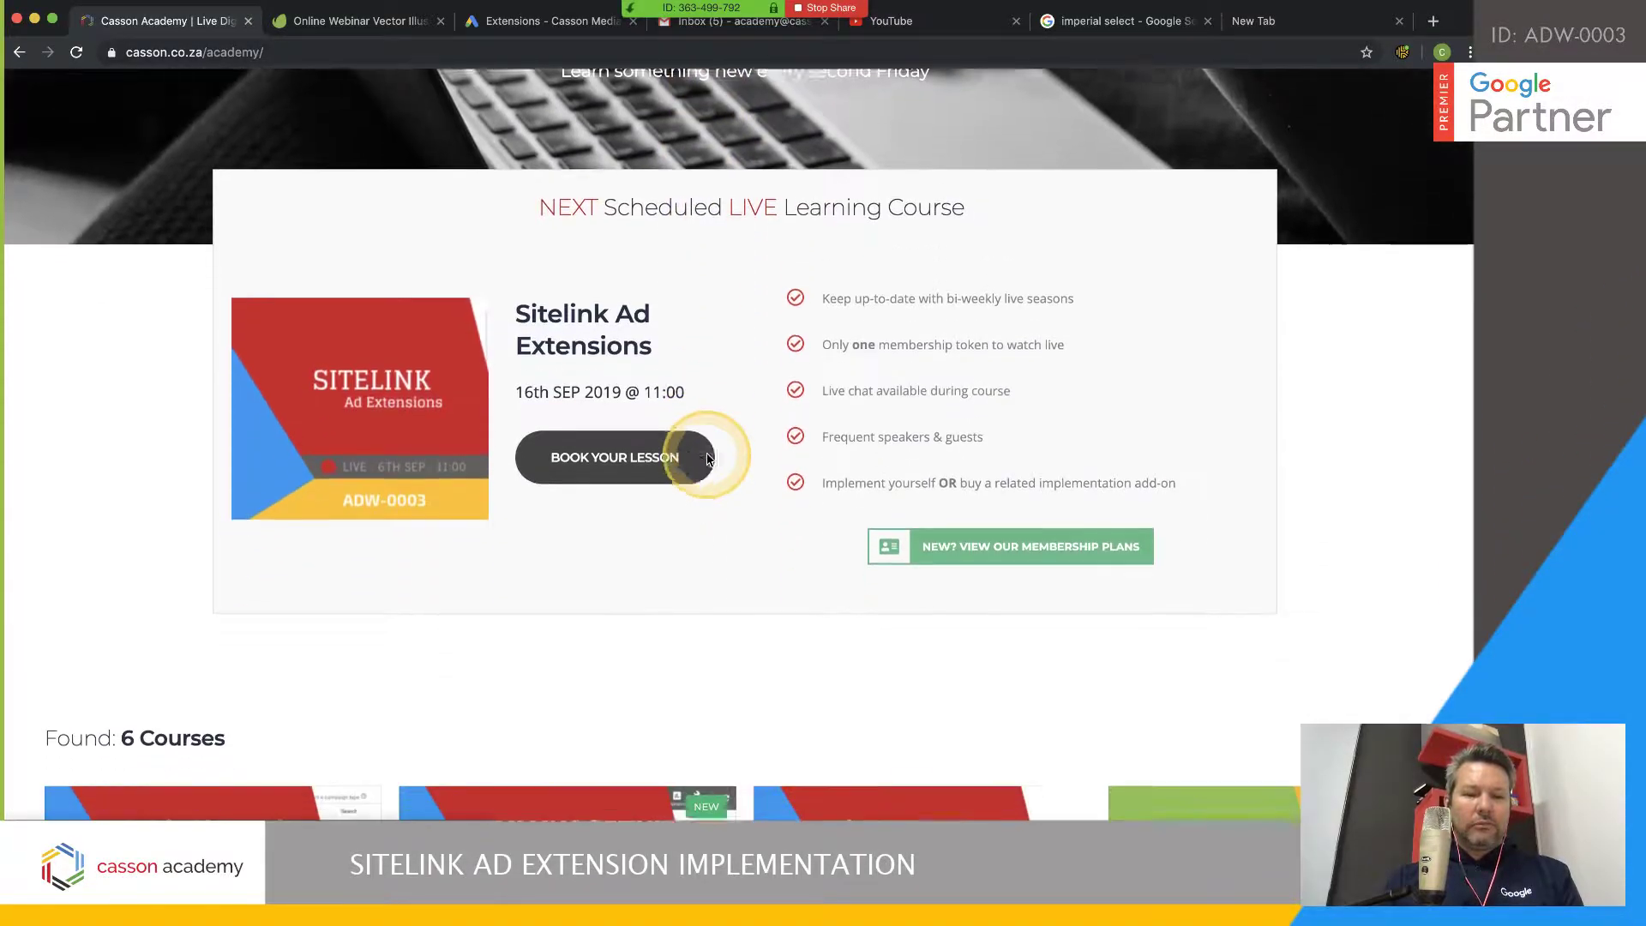
left_click(237, 370)
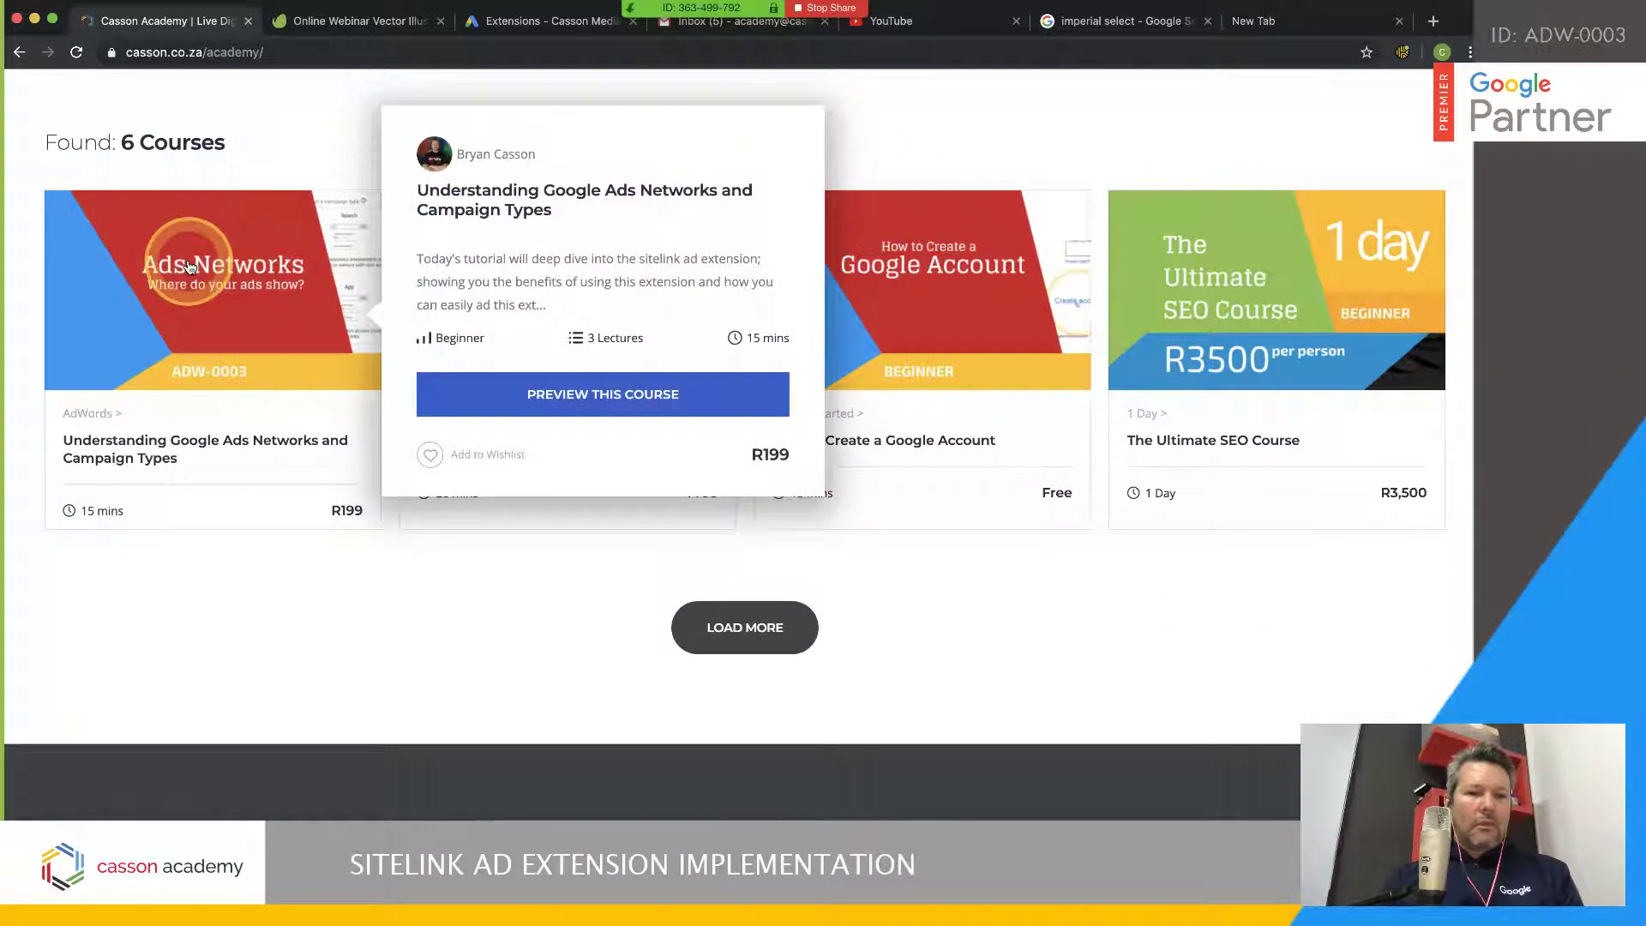
left_click(188, 263)
left_click(527, 52)
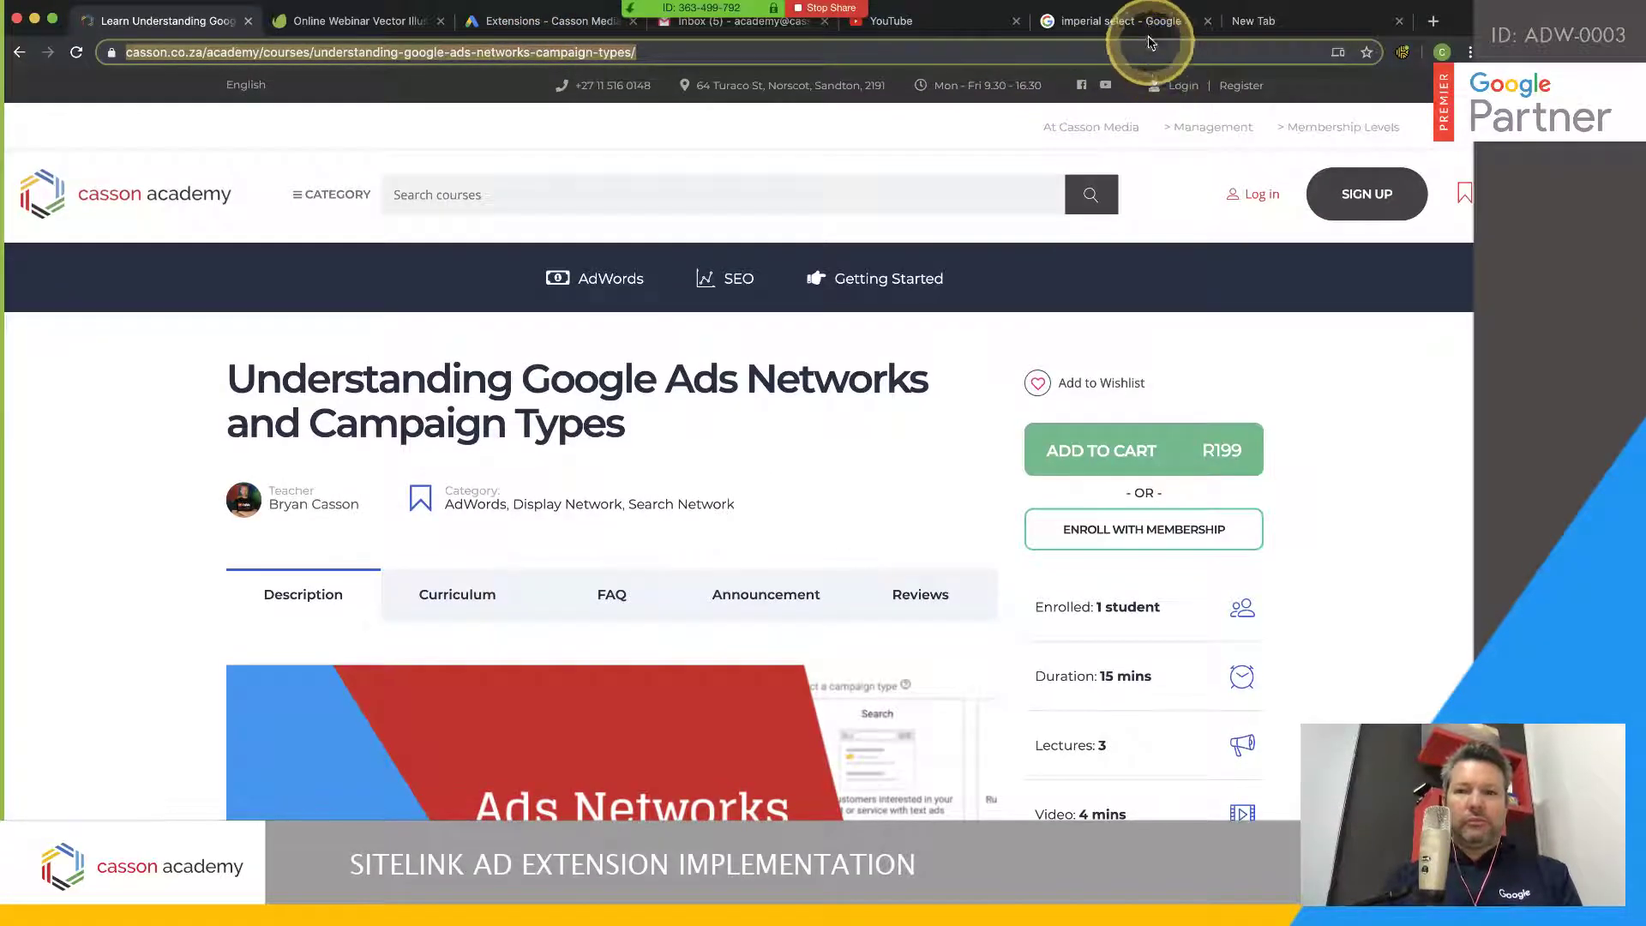
Set the final URL of Sitelink 1 to the copied course address and check the address's ending
left_click(514, 20)
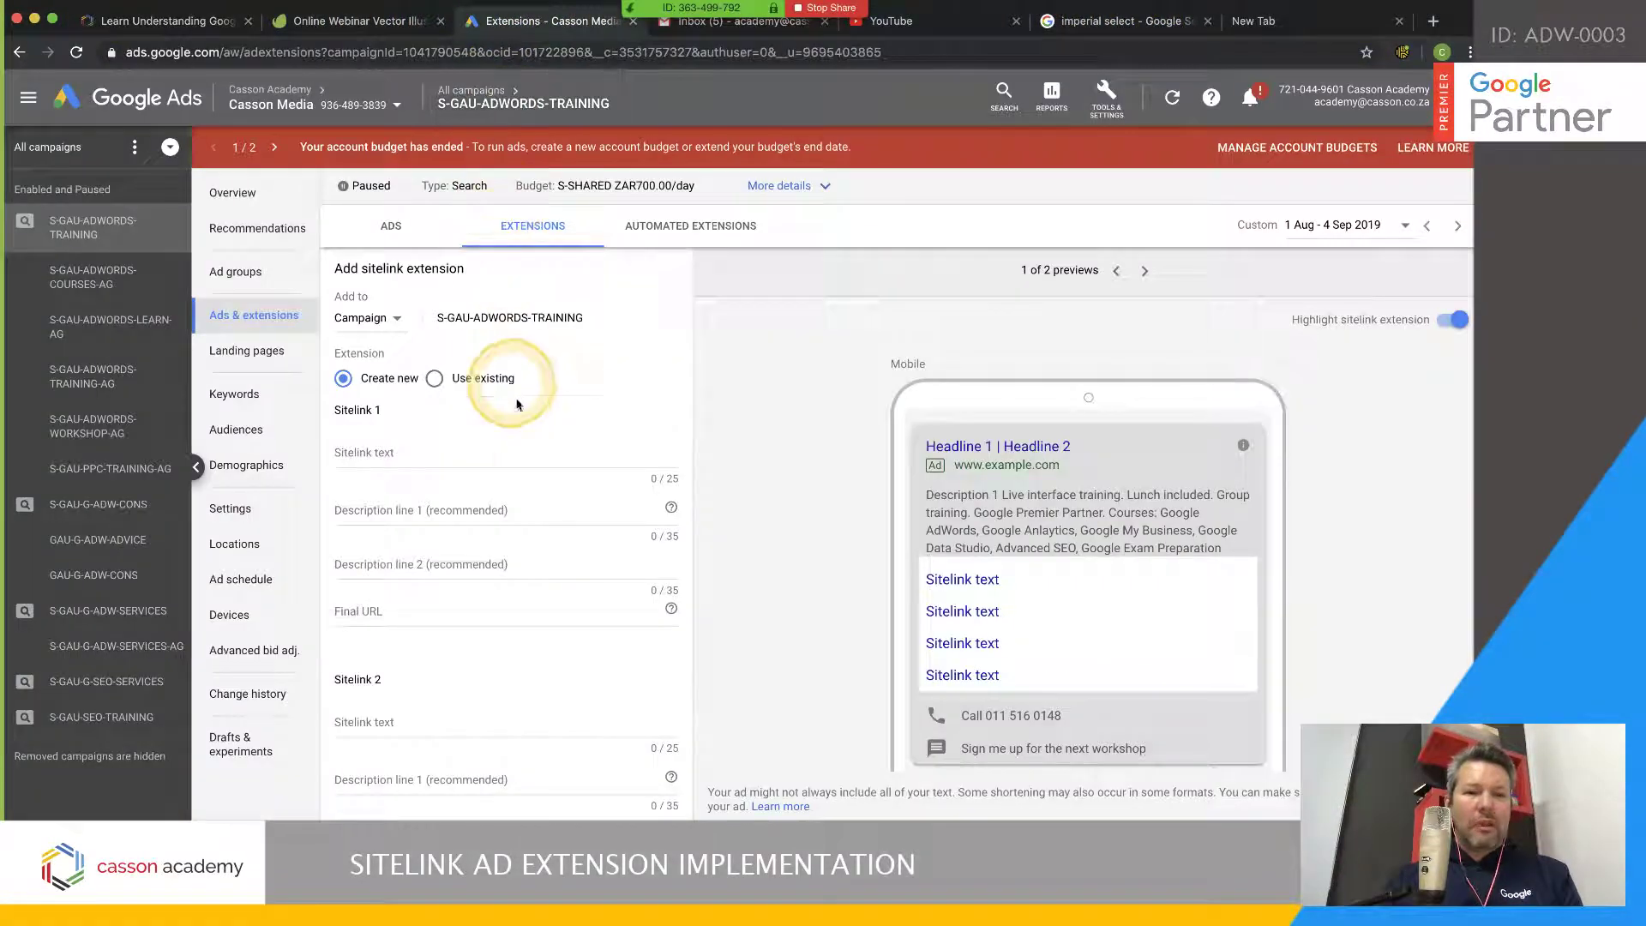
left_click(369, 614)
key("super+v")
left_click(437, 470)
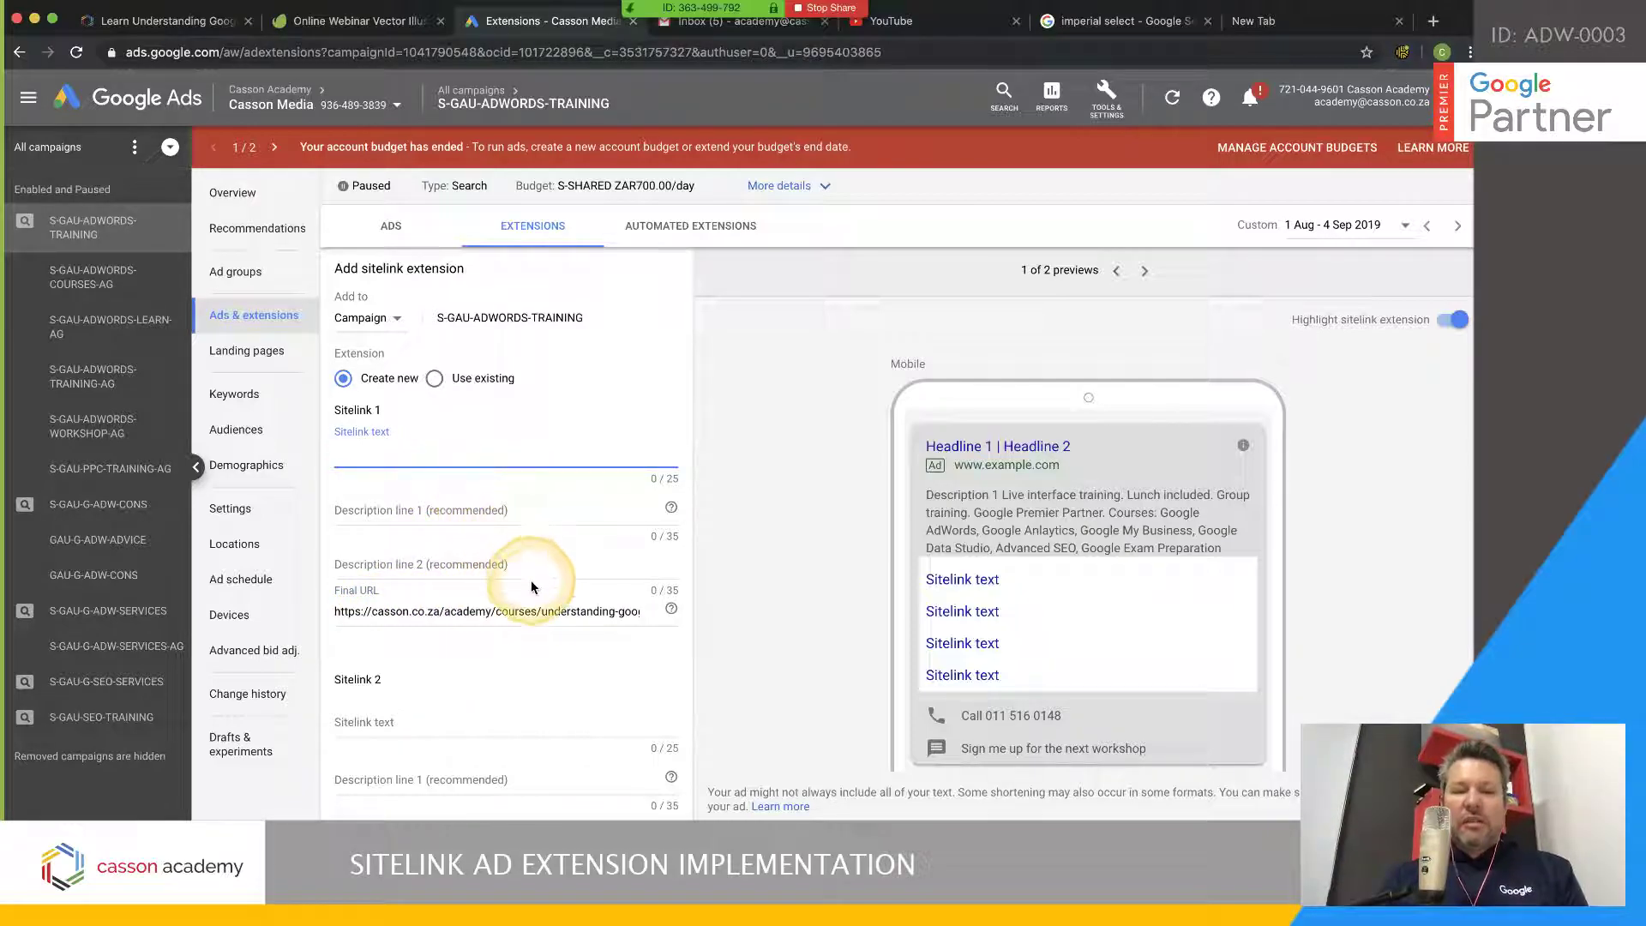
left_click_drag(542, 624, 681, 619)
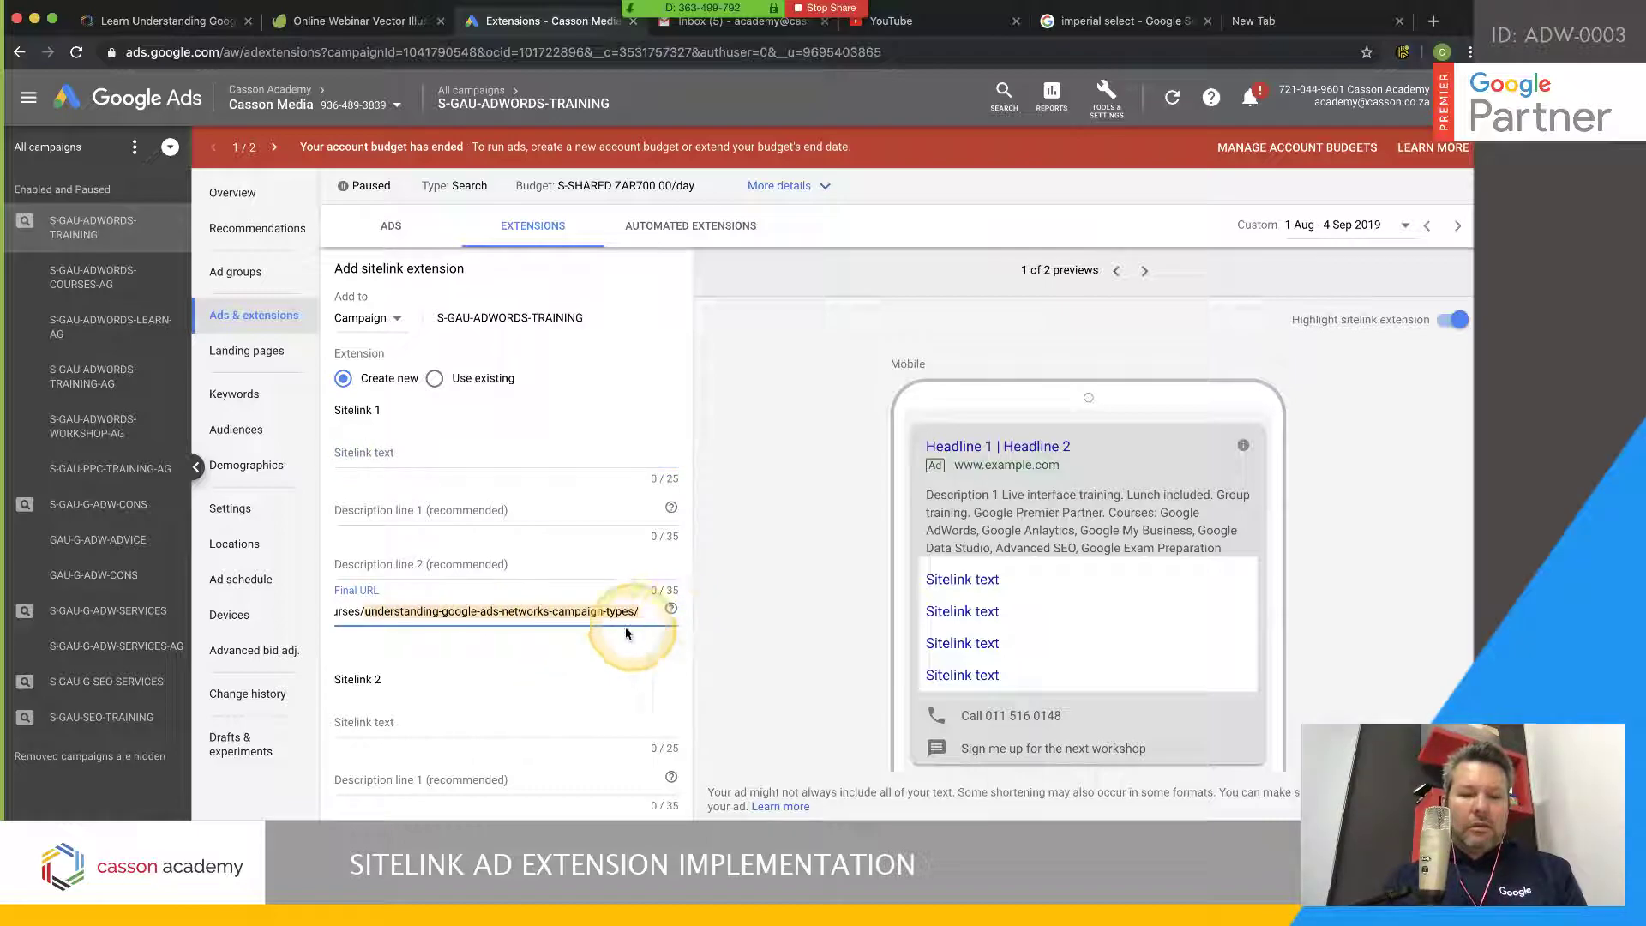
left_click(435, 465)
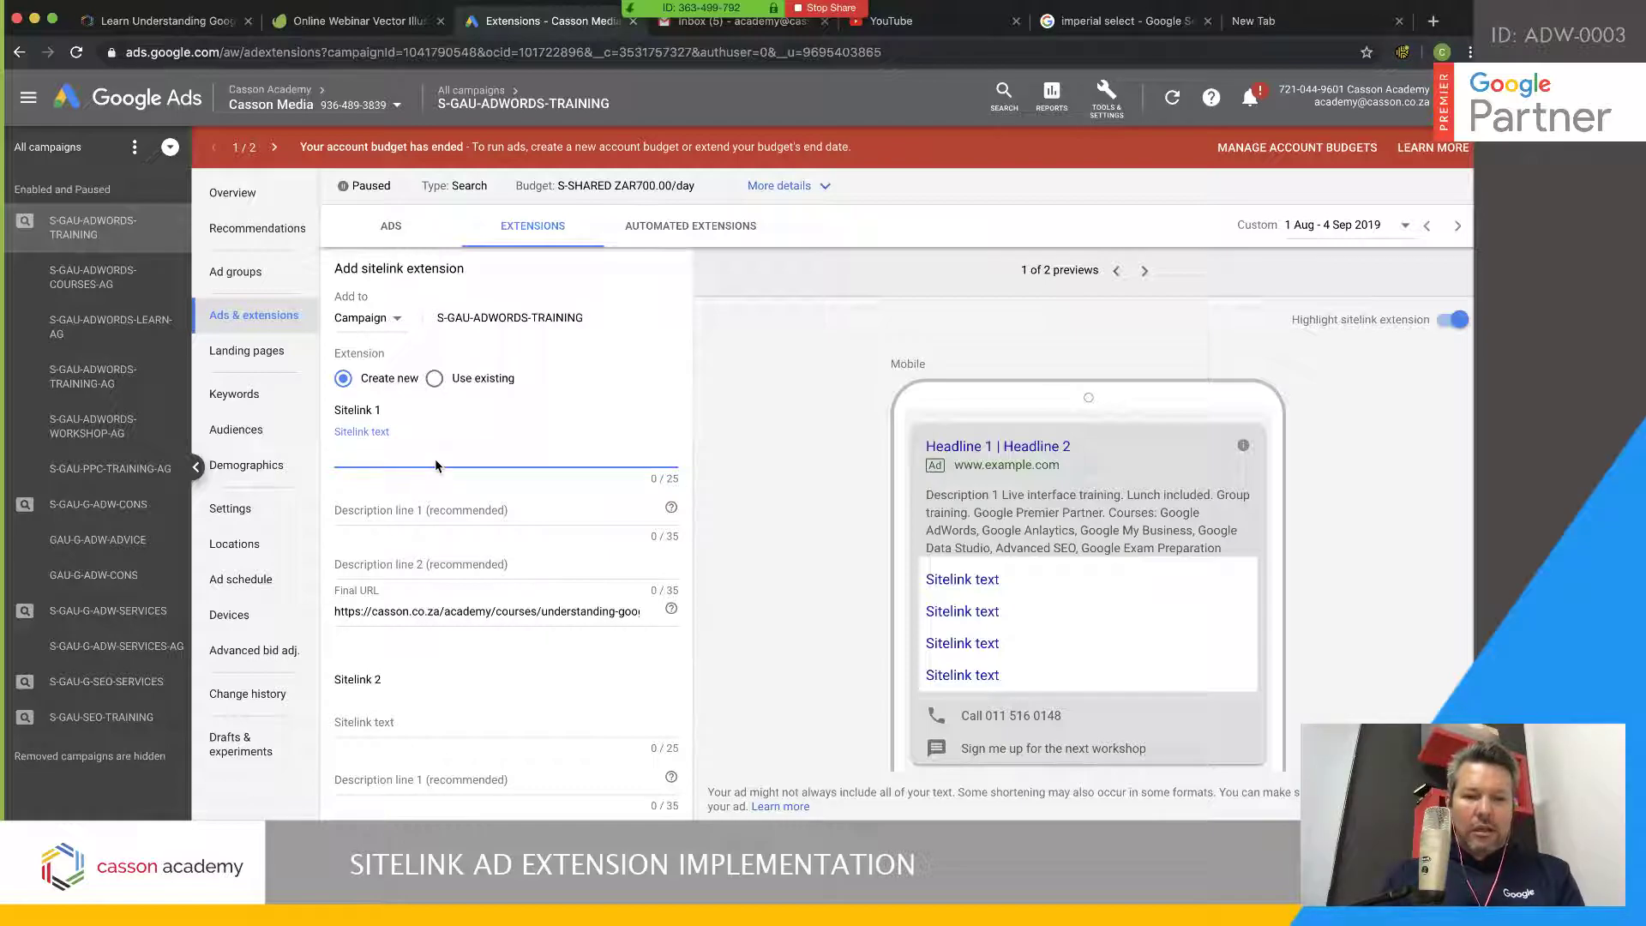
left_click_drag(542, 617, 681, 619)
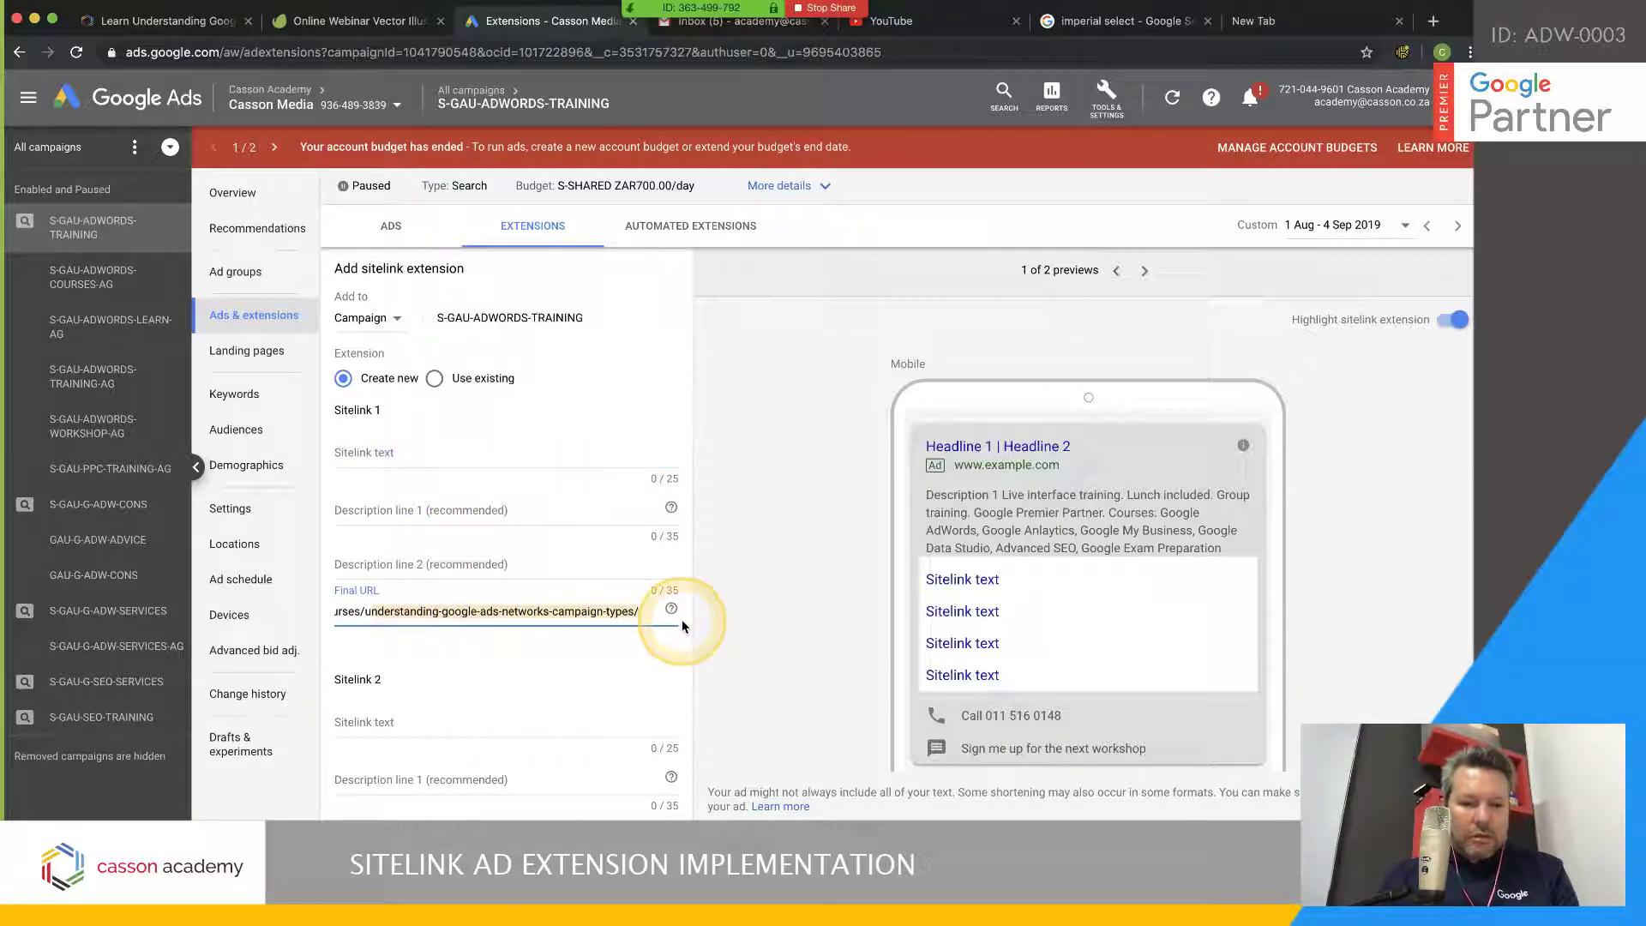
Enter "Learn About Campaign Types" as the text of Sitelink 1
left_click(451, 460)
type("Under")
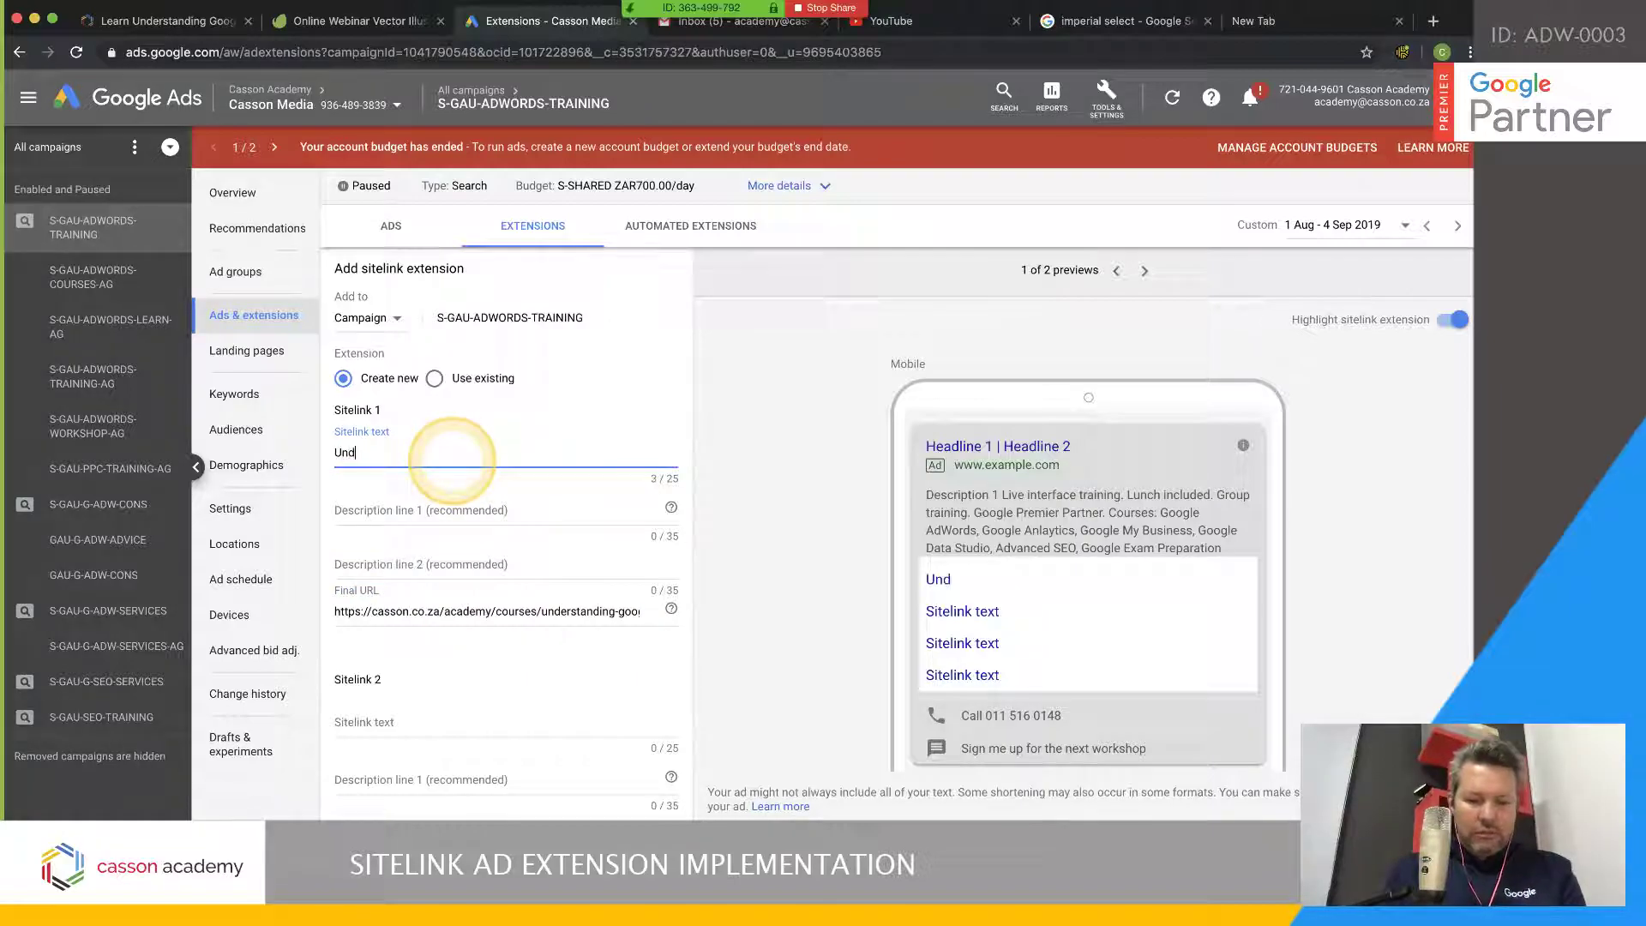
key("BackSpace")
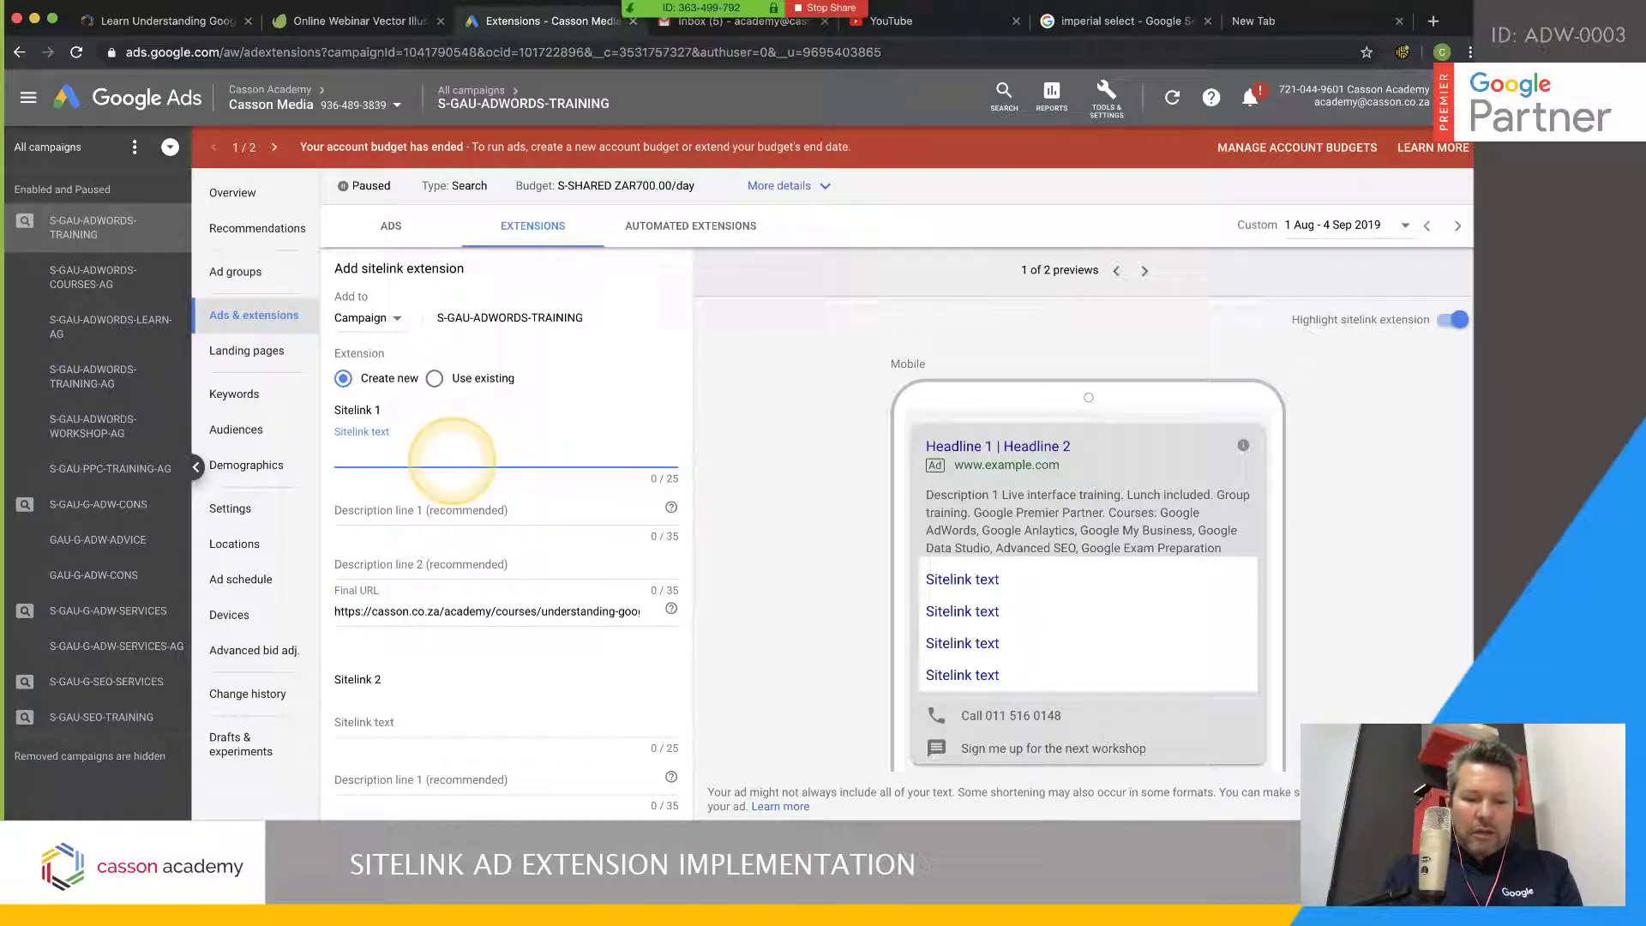
type("Campaign")
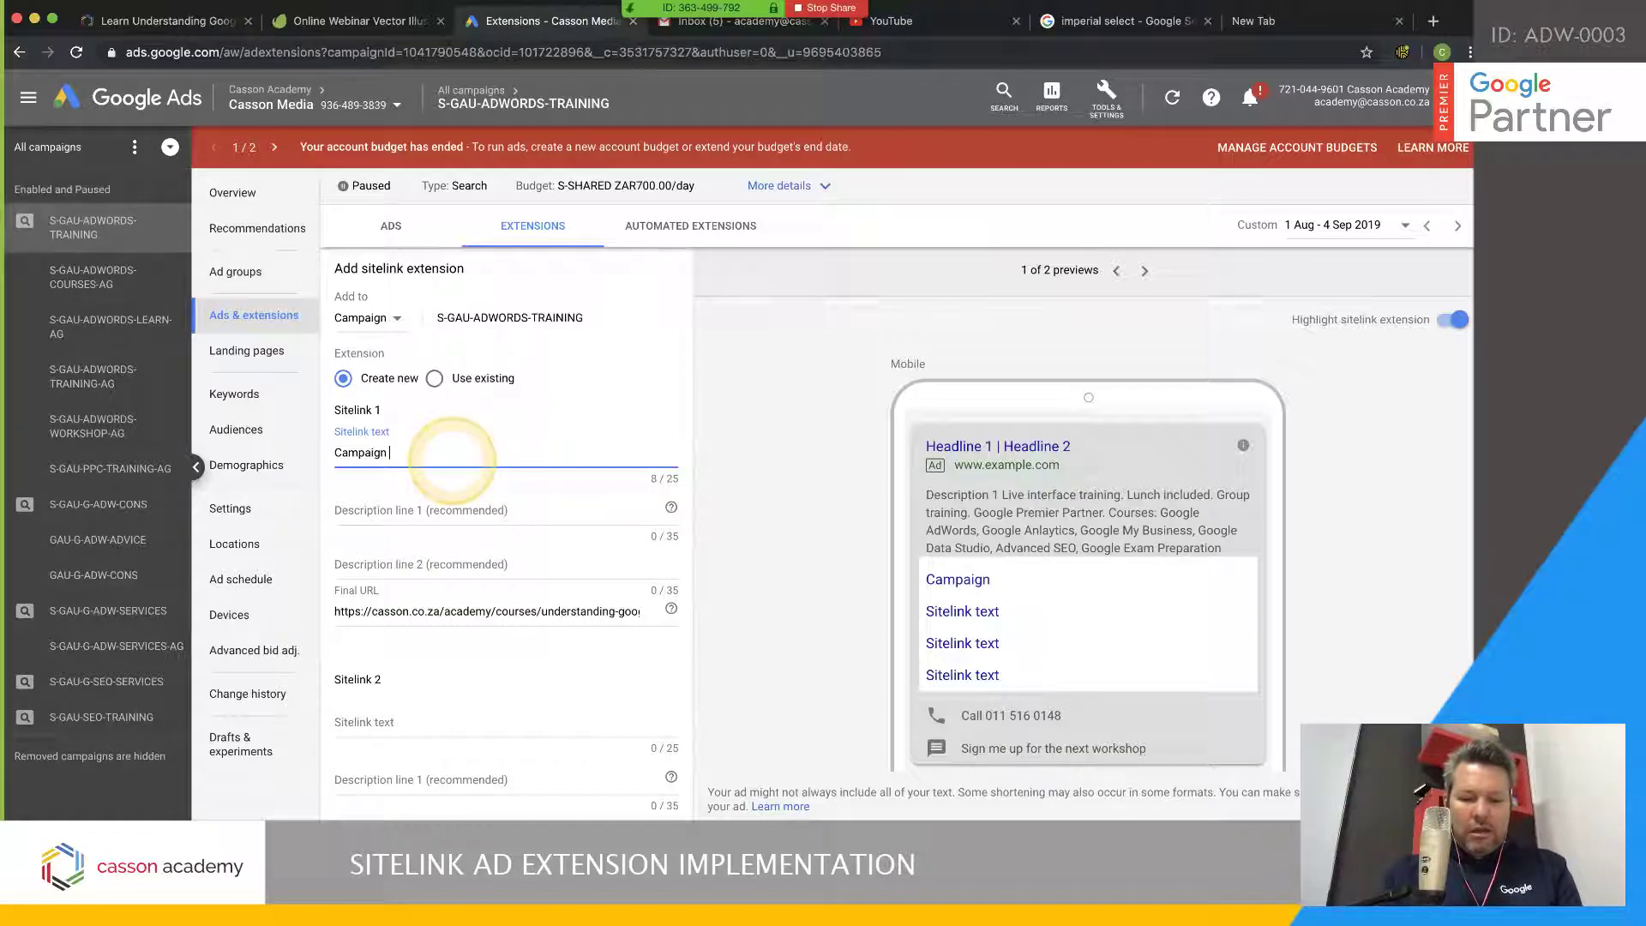
type(" Types")
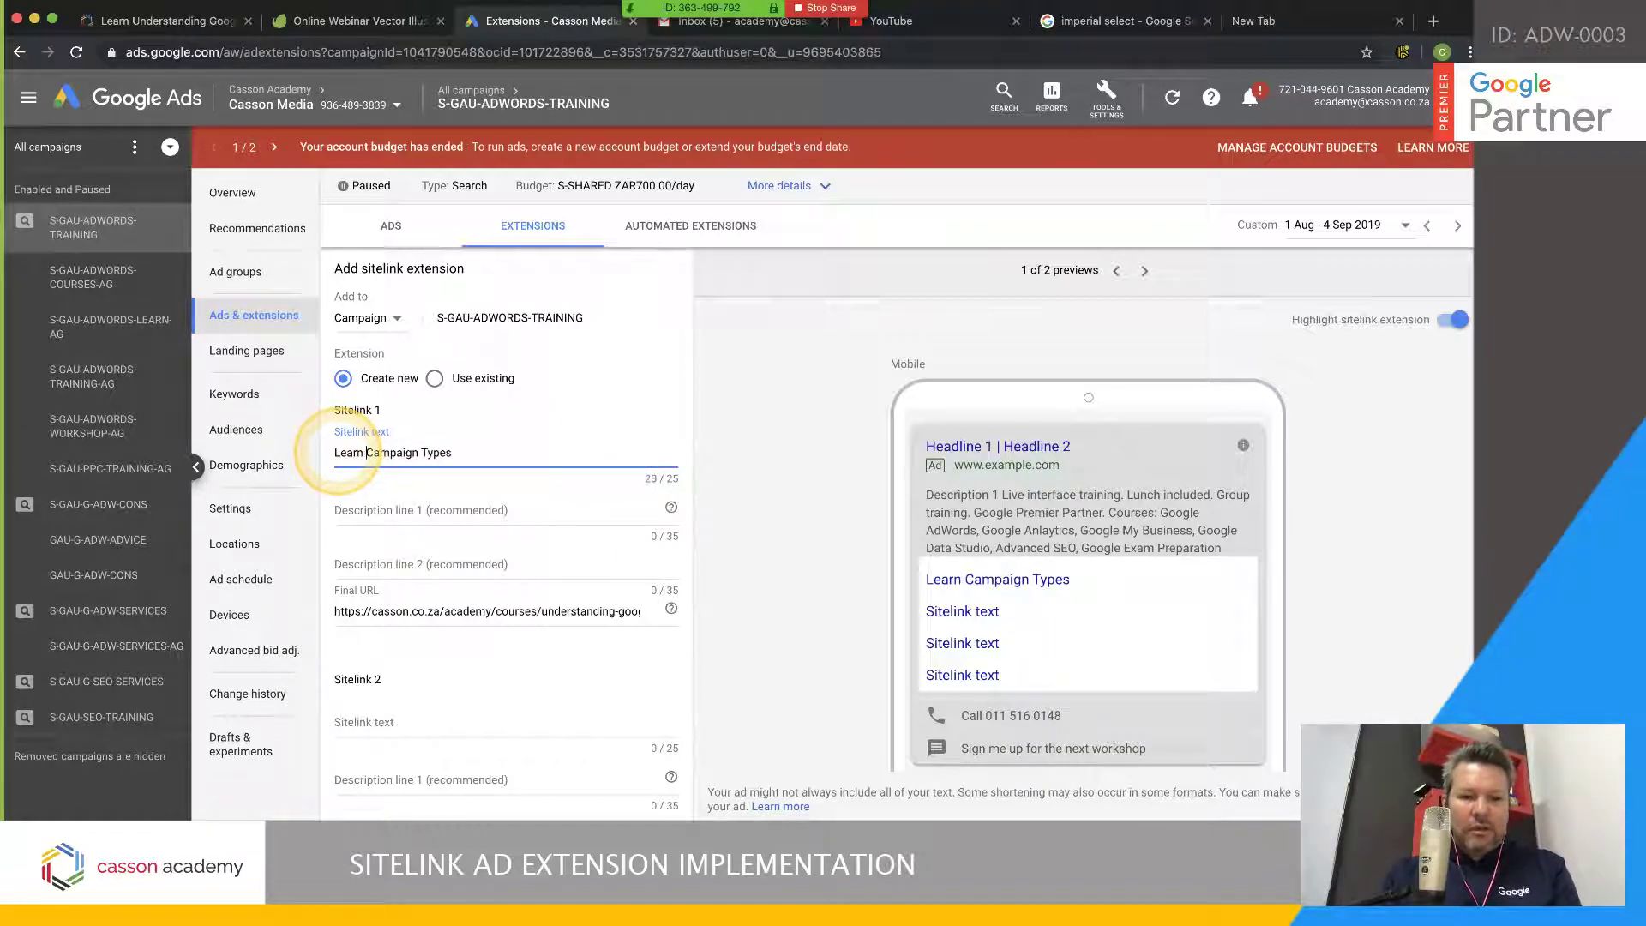
type("ut")
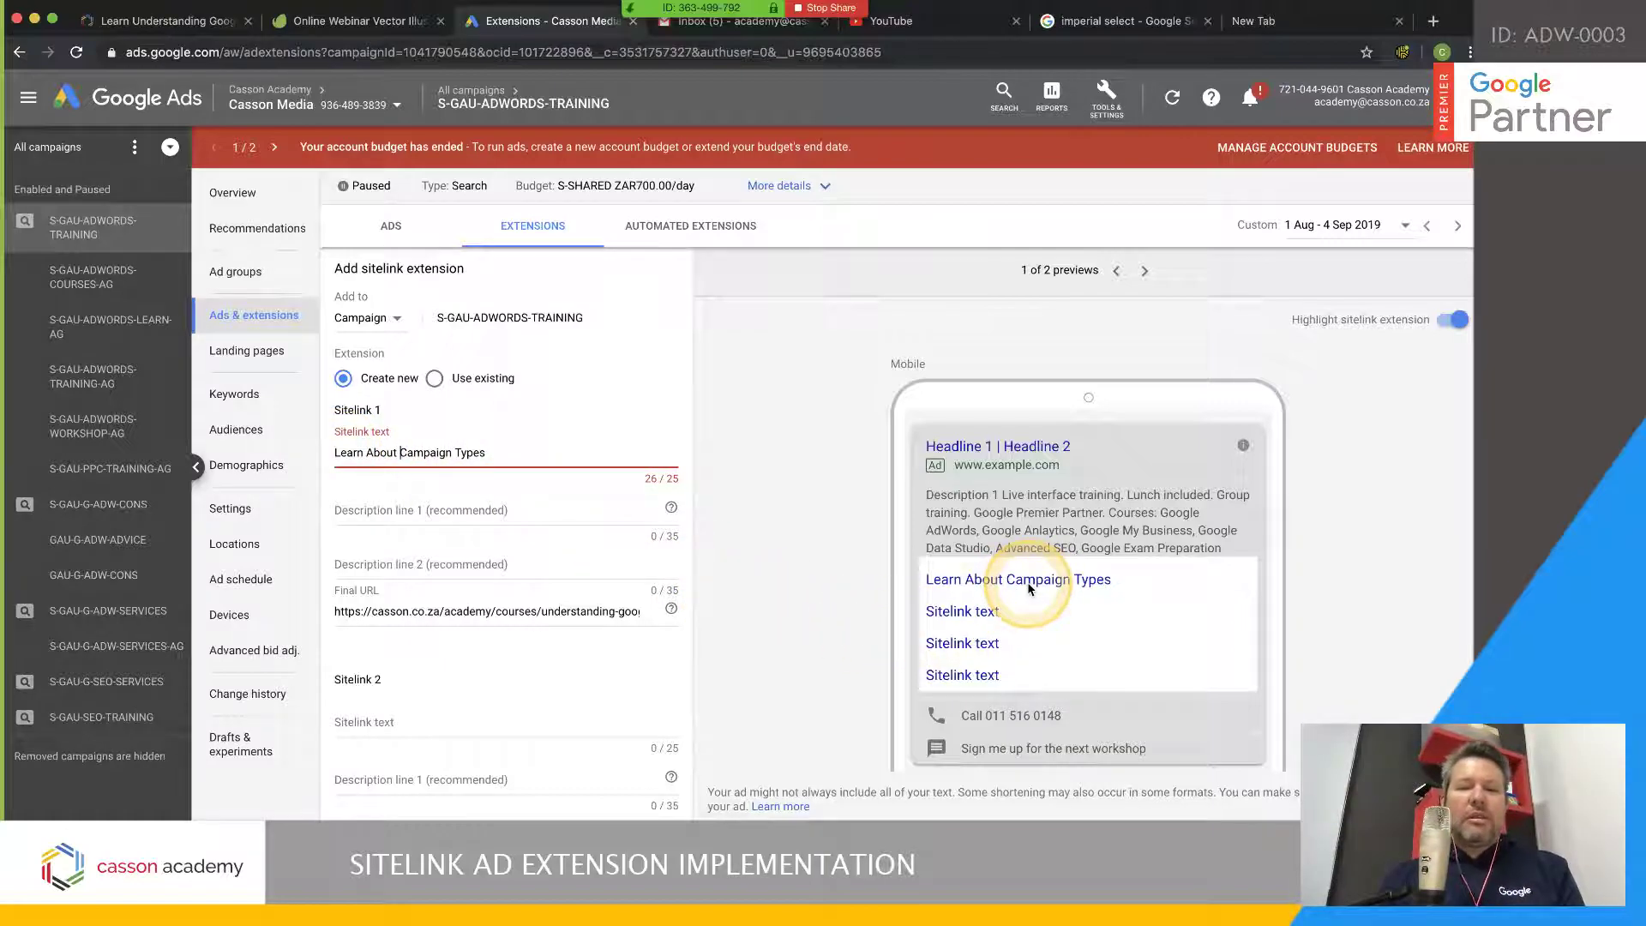
Shorten the text of Sitelink 1 to "About Campaign Types"
left_click(518, 449)
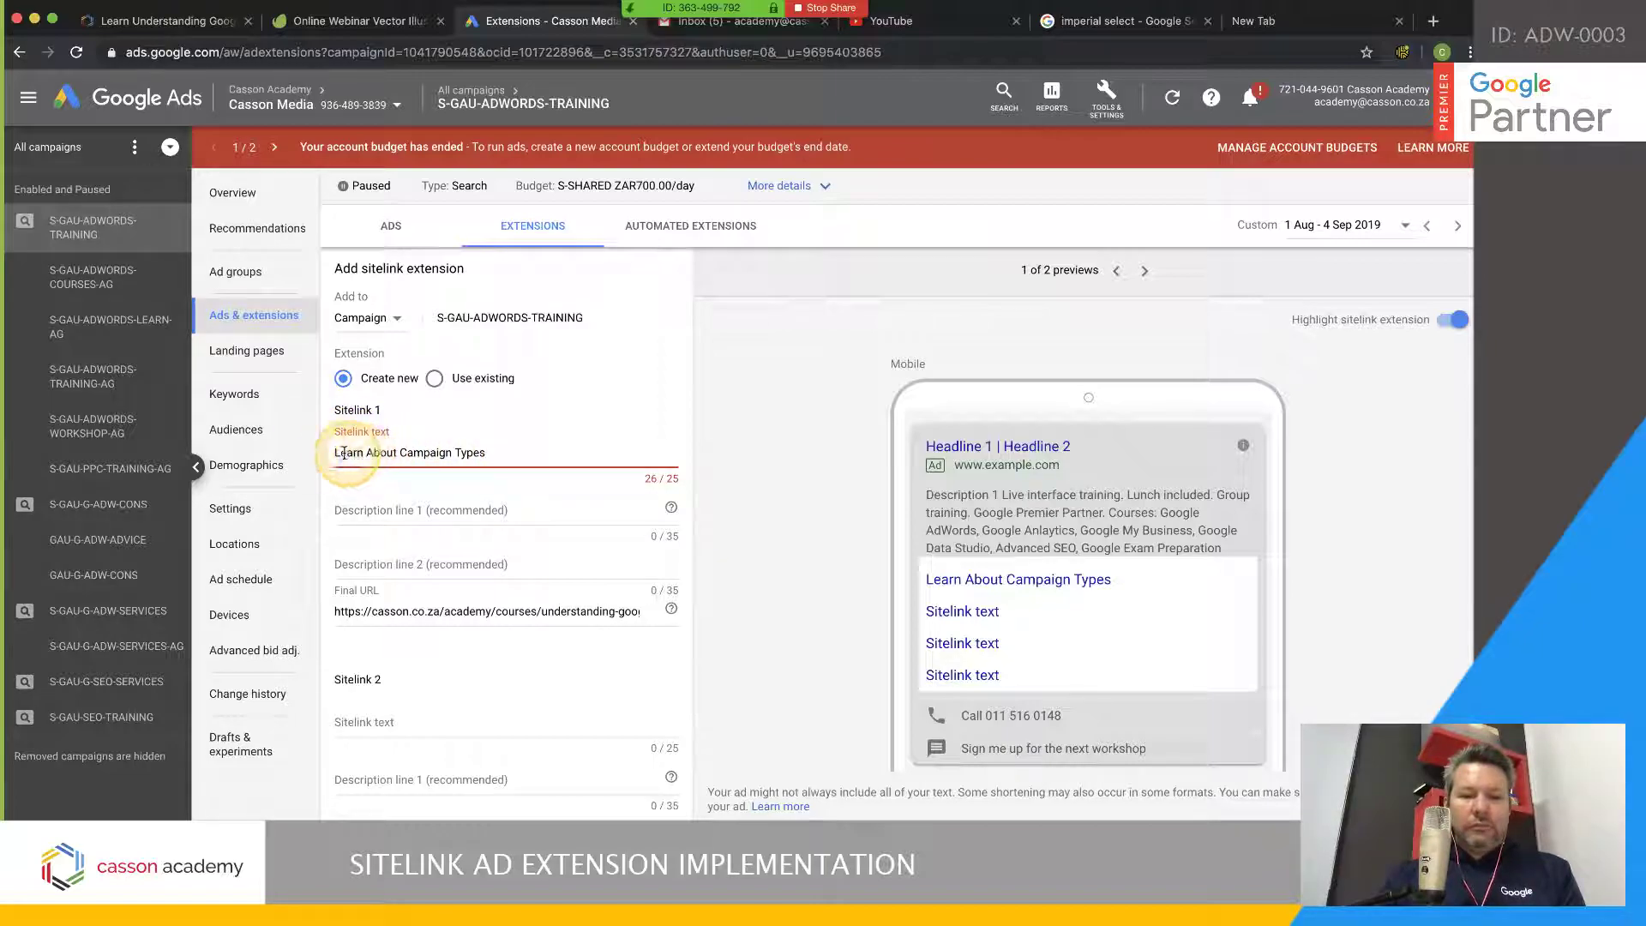
key("BackSpace")
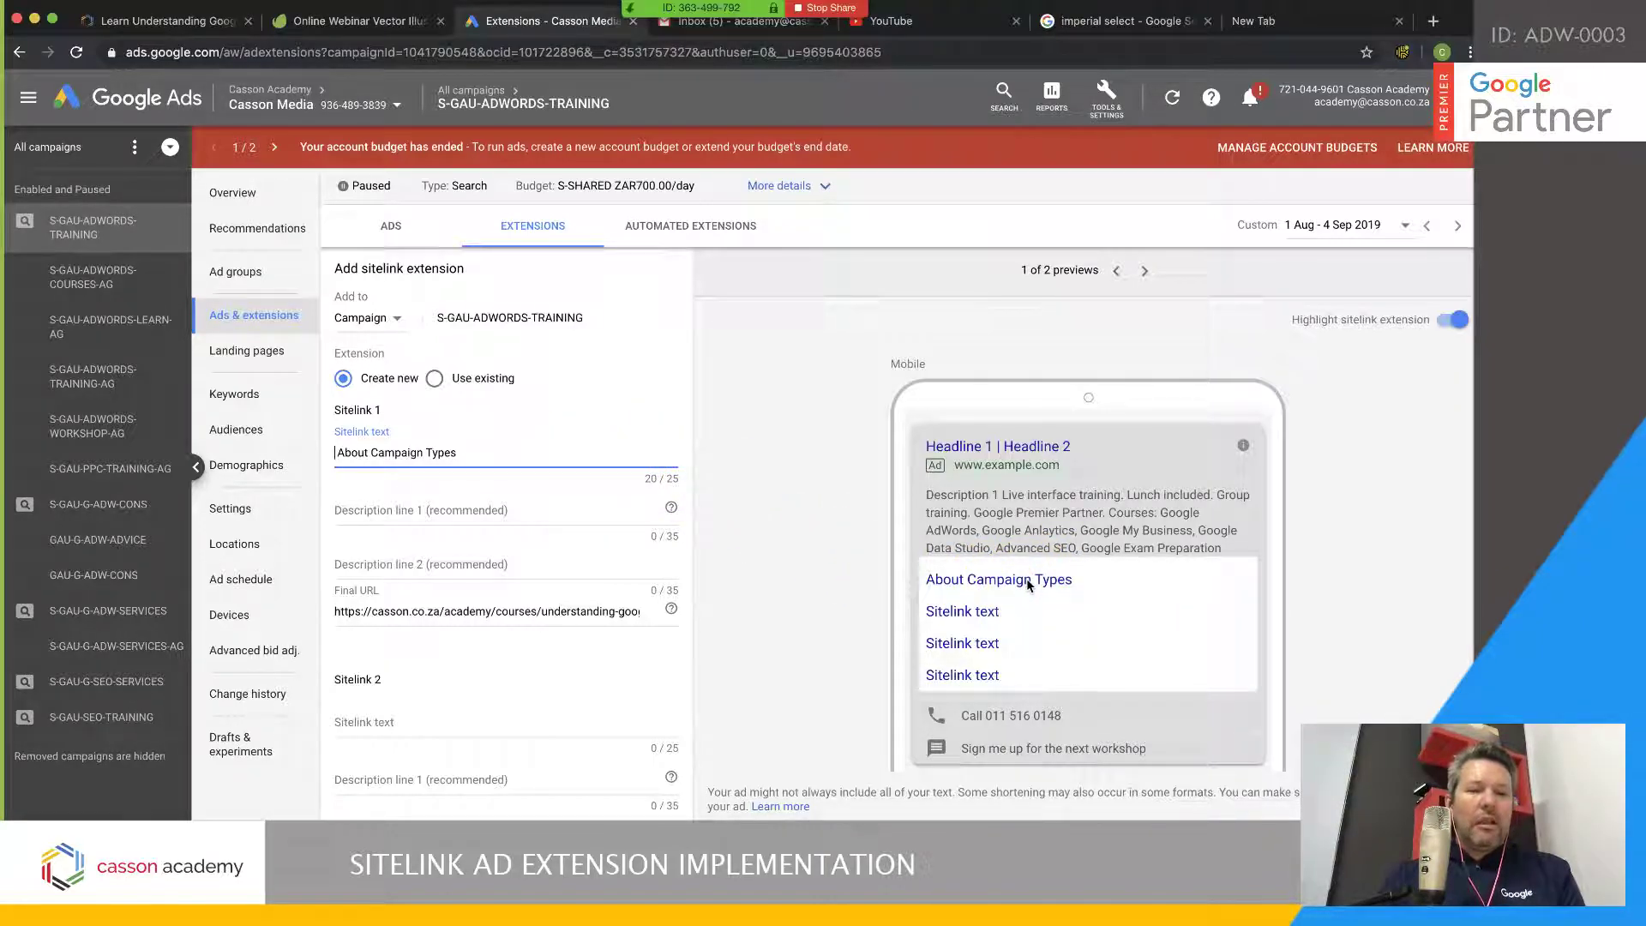
left_click(404, 437)
Copy "Identifying video ads on the display network" from the course page into description line 1 of Sitelink 1
left_click(457, 512)
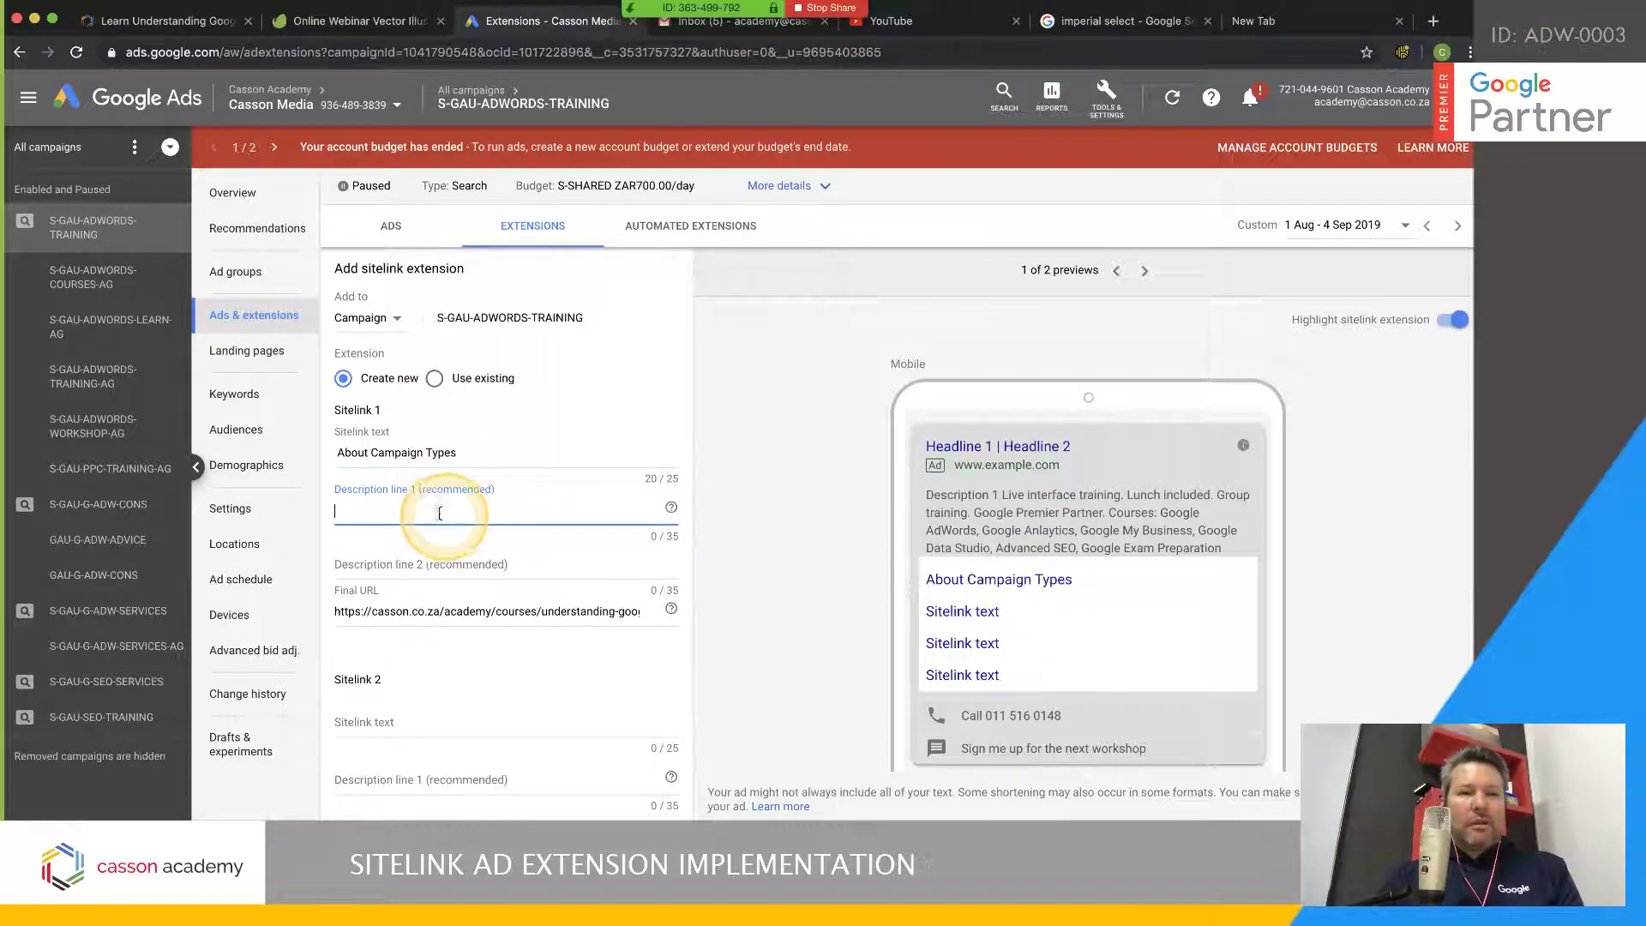
left_click(167, 21)
scroll(457, 421, "down", 2)
scroll(457, 421, "down", 10)
mouse_move(590, 401)
left_mouse_down()
mouse_move(306, 384)
mouse_move(273, 429)
mouse_move(455, 447)
mouse_move(574, 424)
left_mouse_up()
key("super+c")
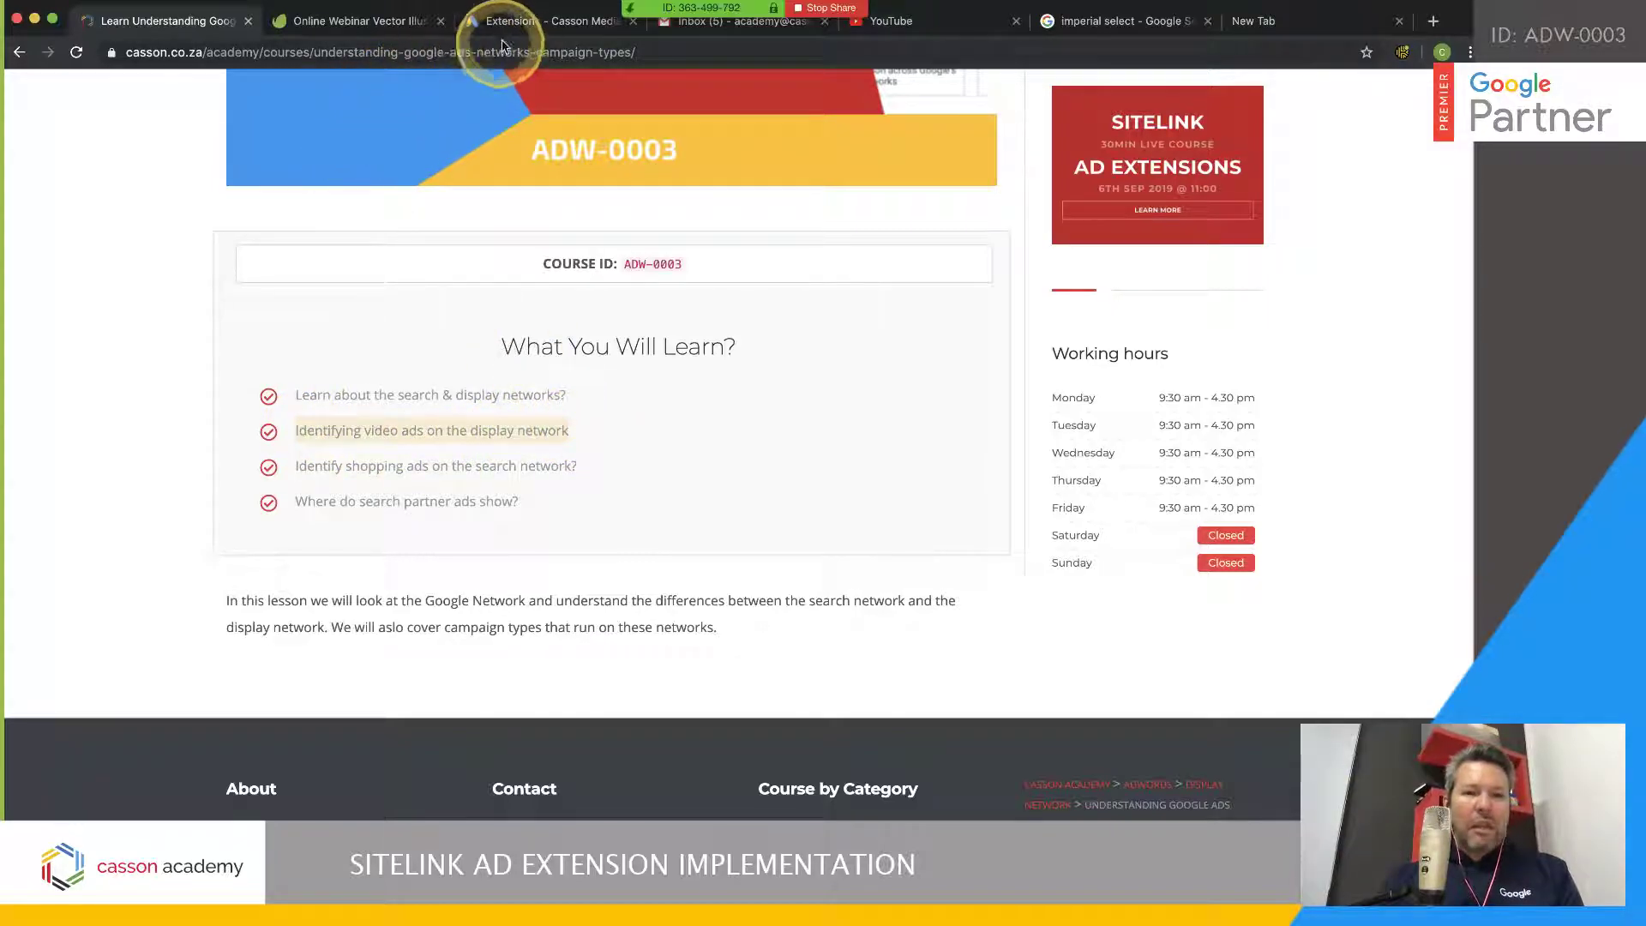
left_click(523, 22)
key("super+v")
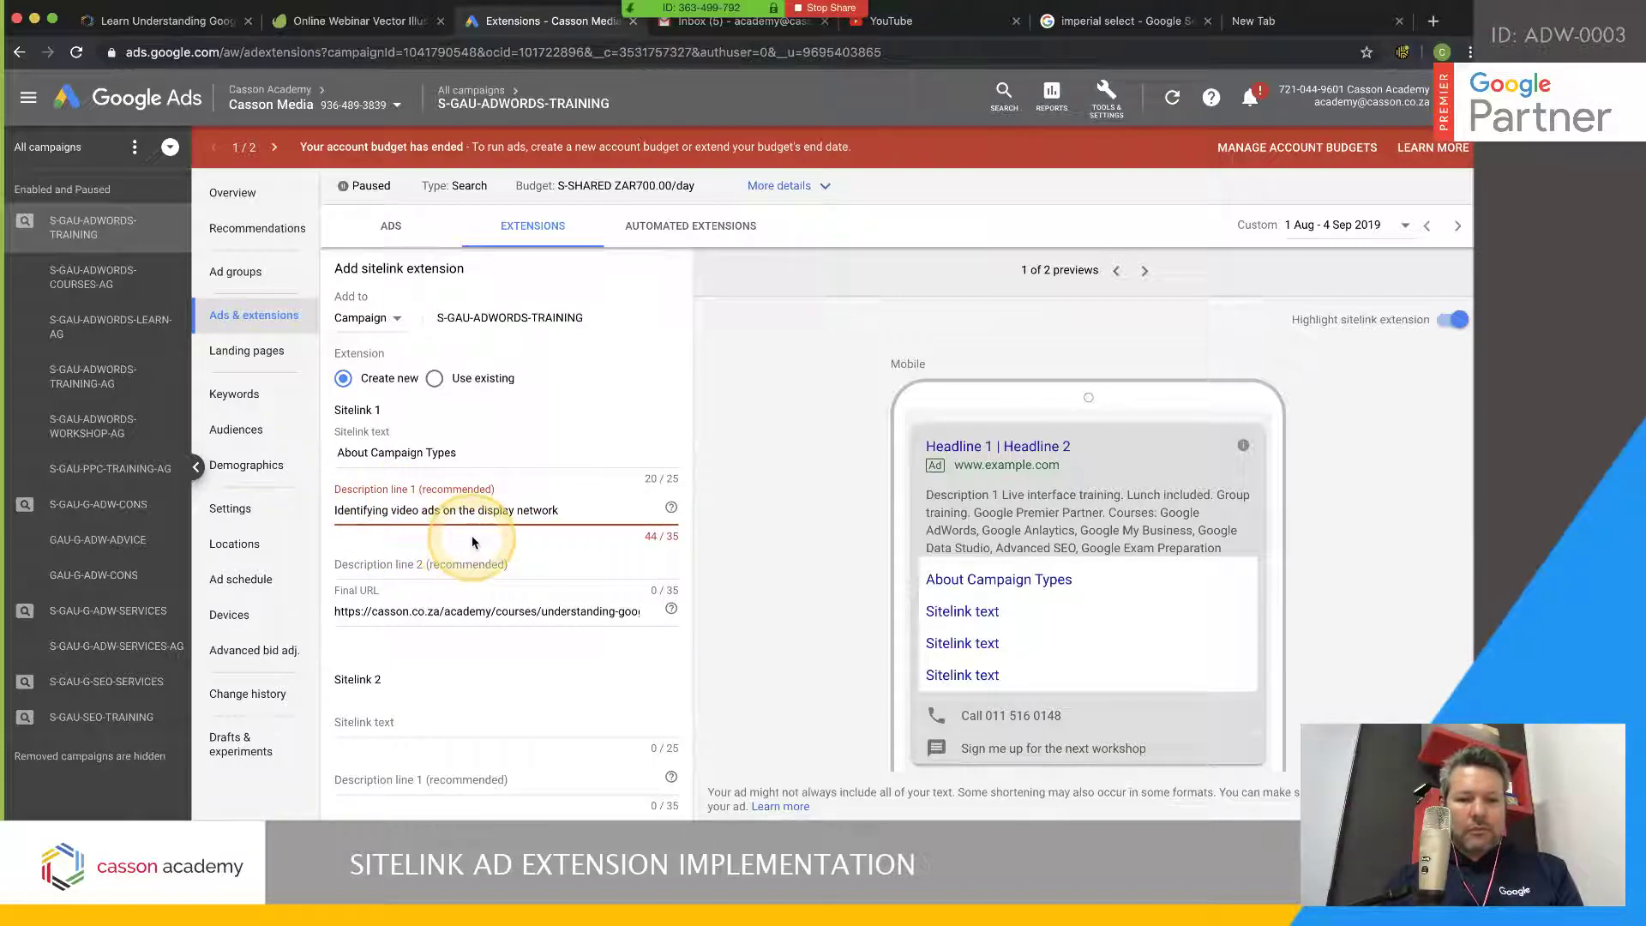
Reword description line 1 of Sitelink 1 to "Learn about video ads on the display"
left_click(517, 510)
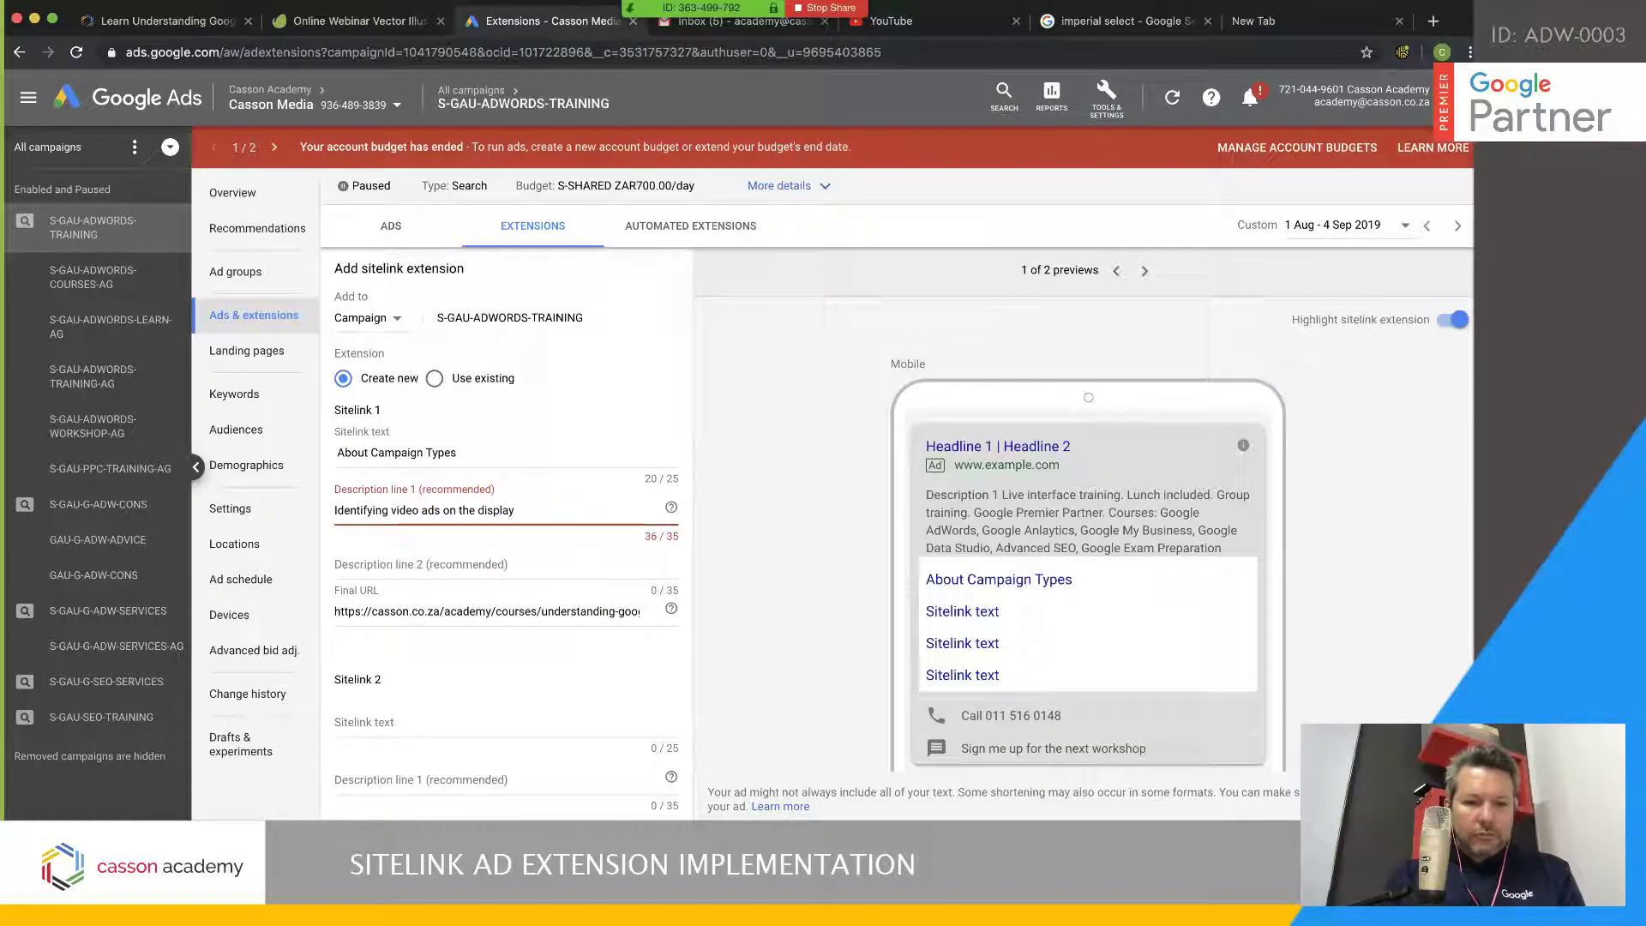
left_click_drag(516, 510, 331, 513)
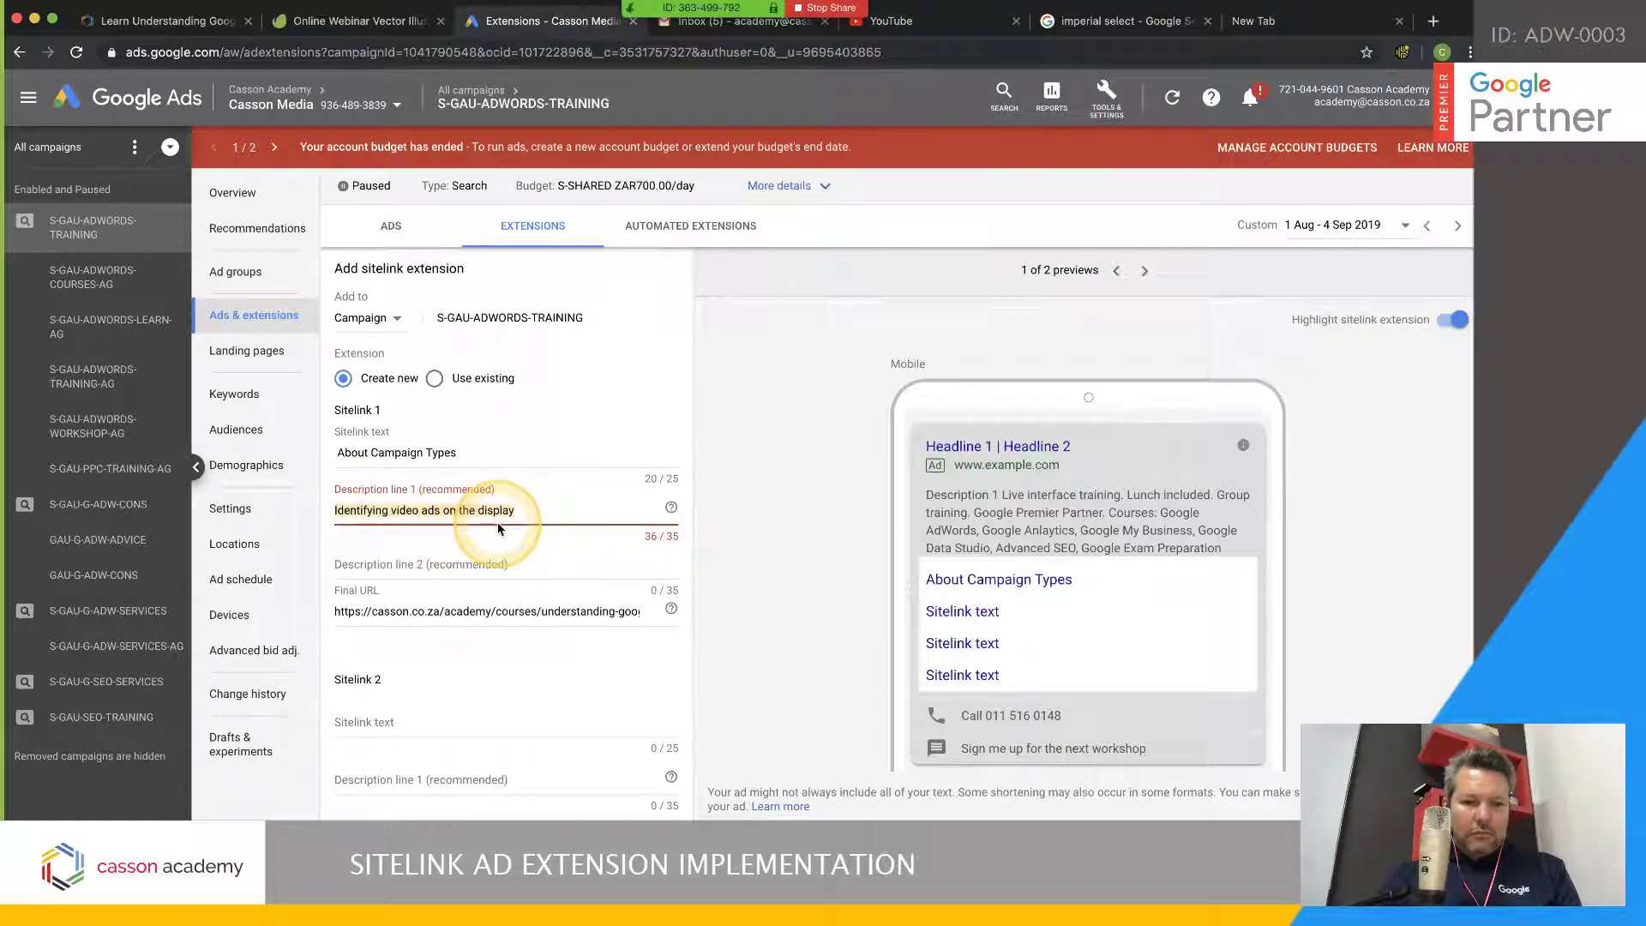
left_click(386, 511)
key("BackSpace")
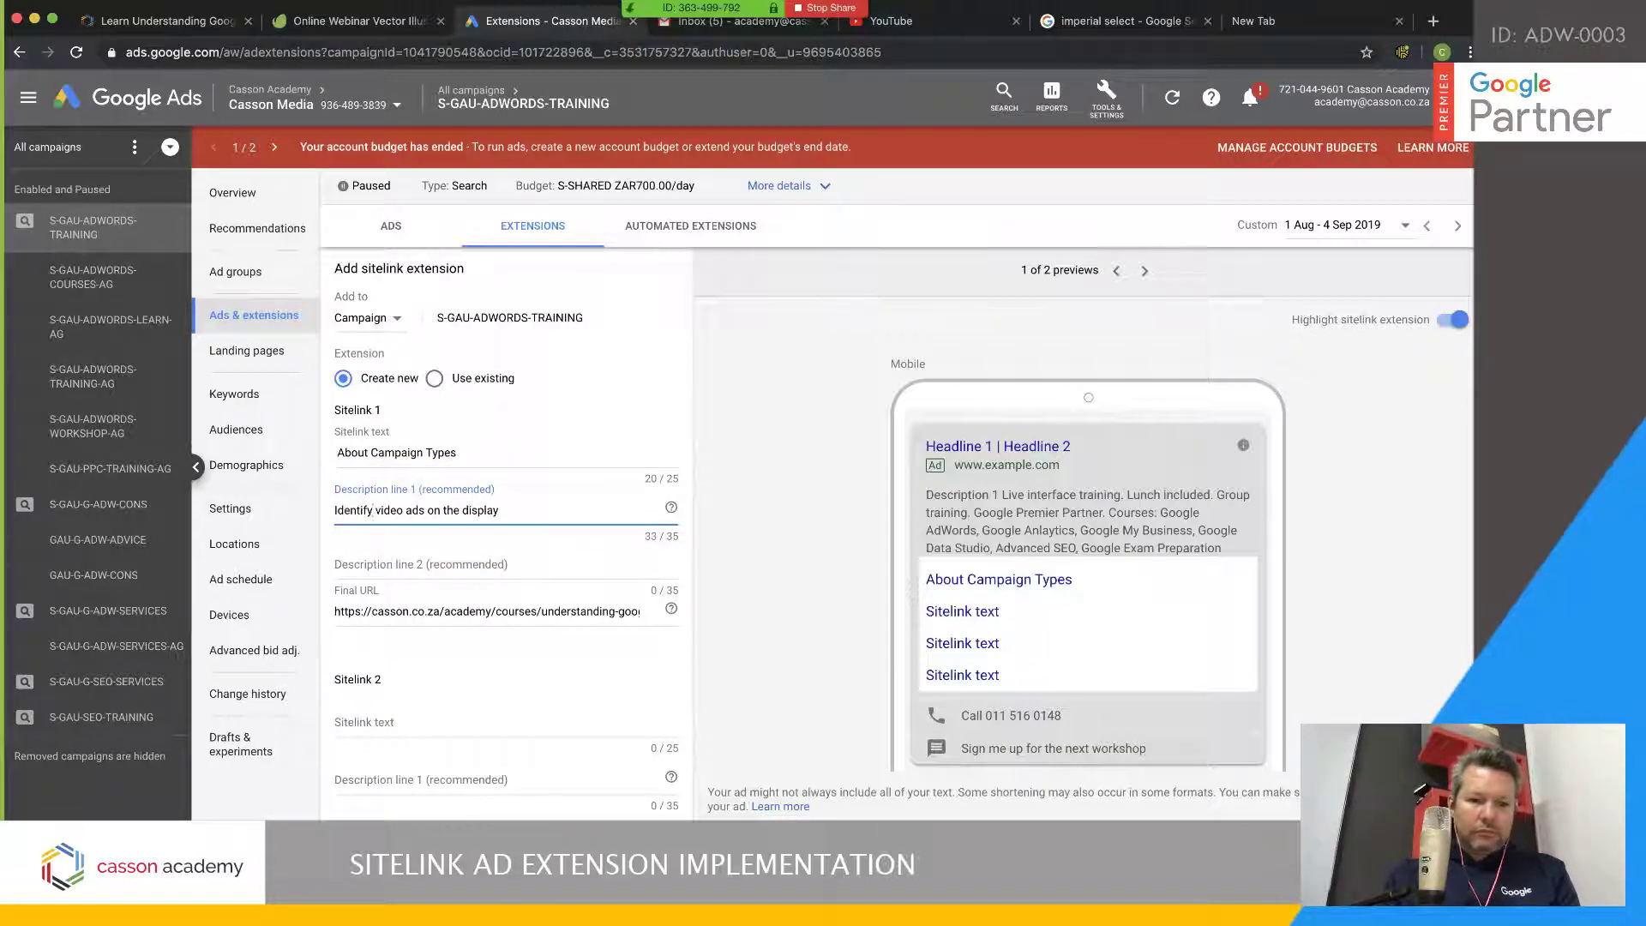
type("nabout")
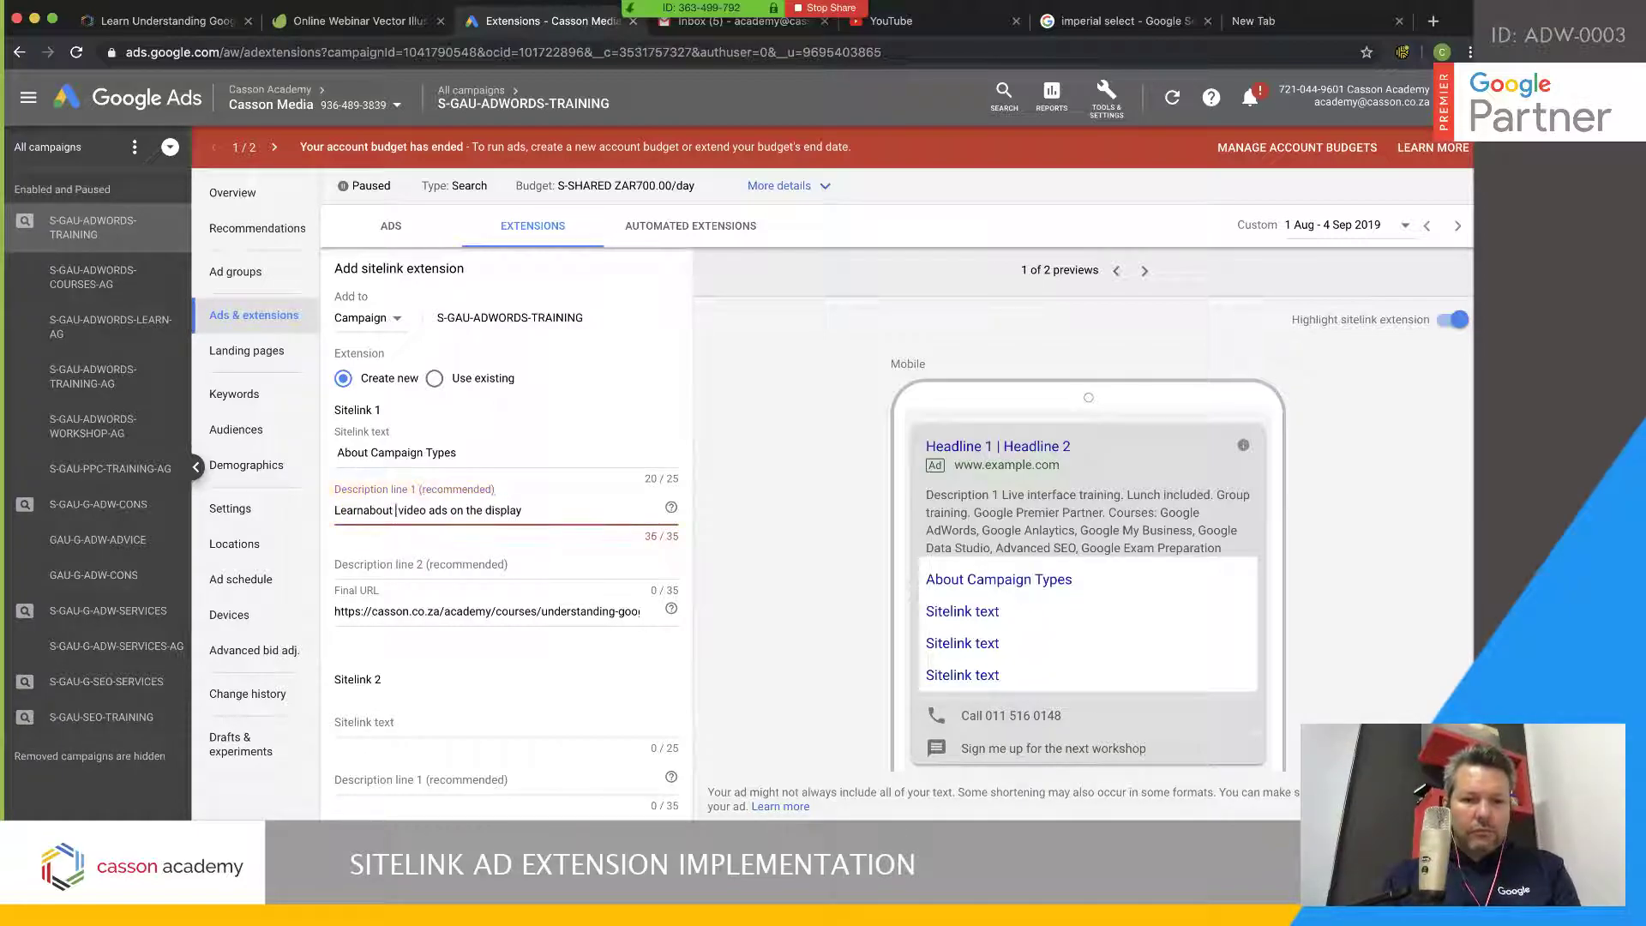
left_click(518, 539)
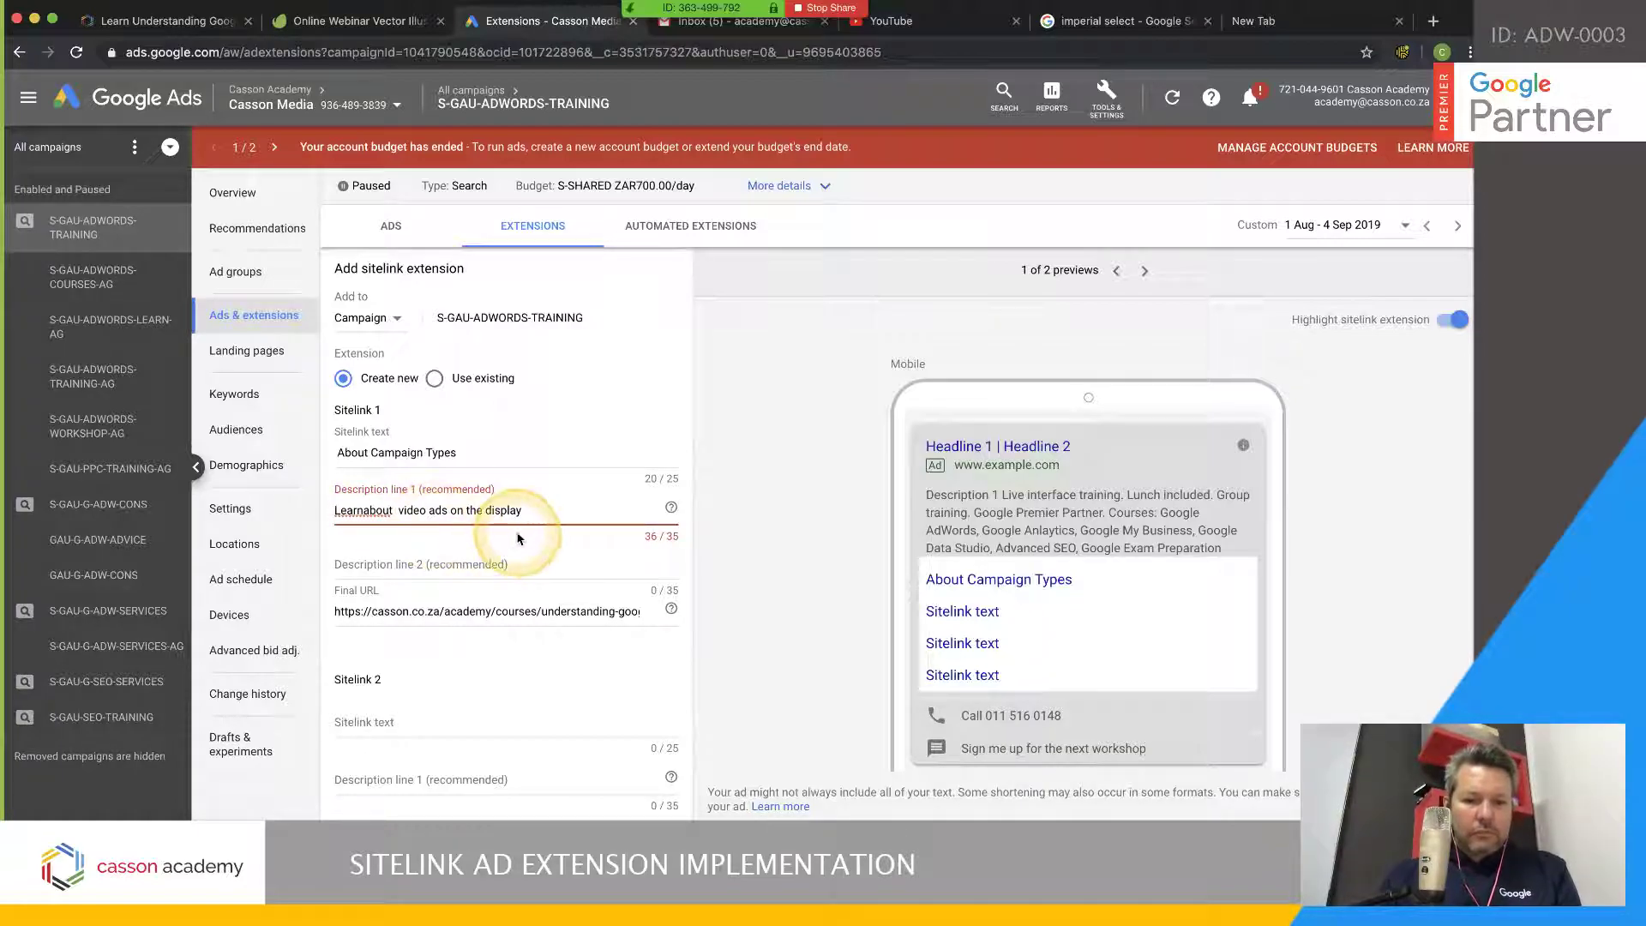
left_click(470, 510)
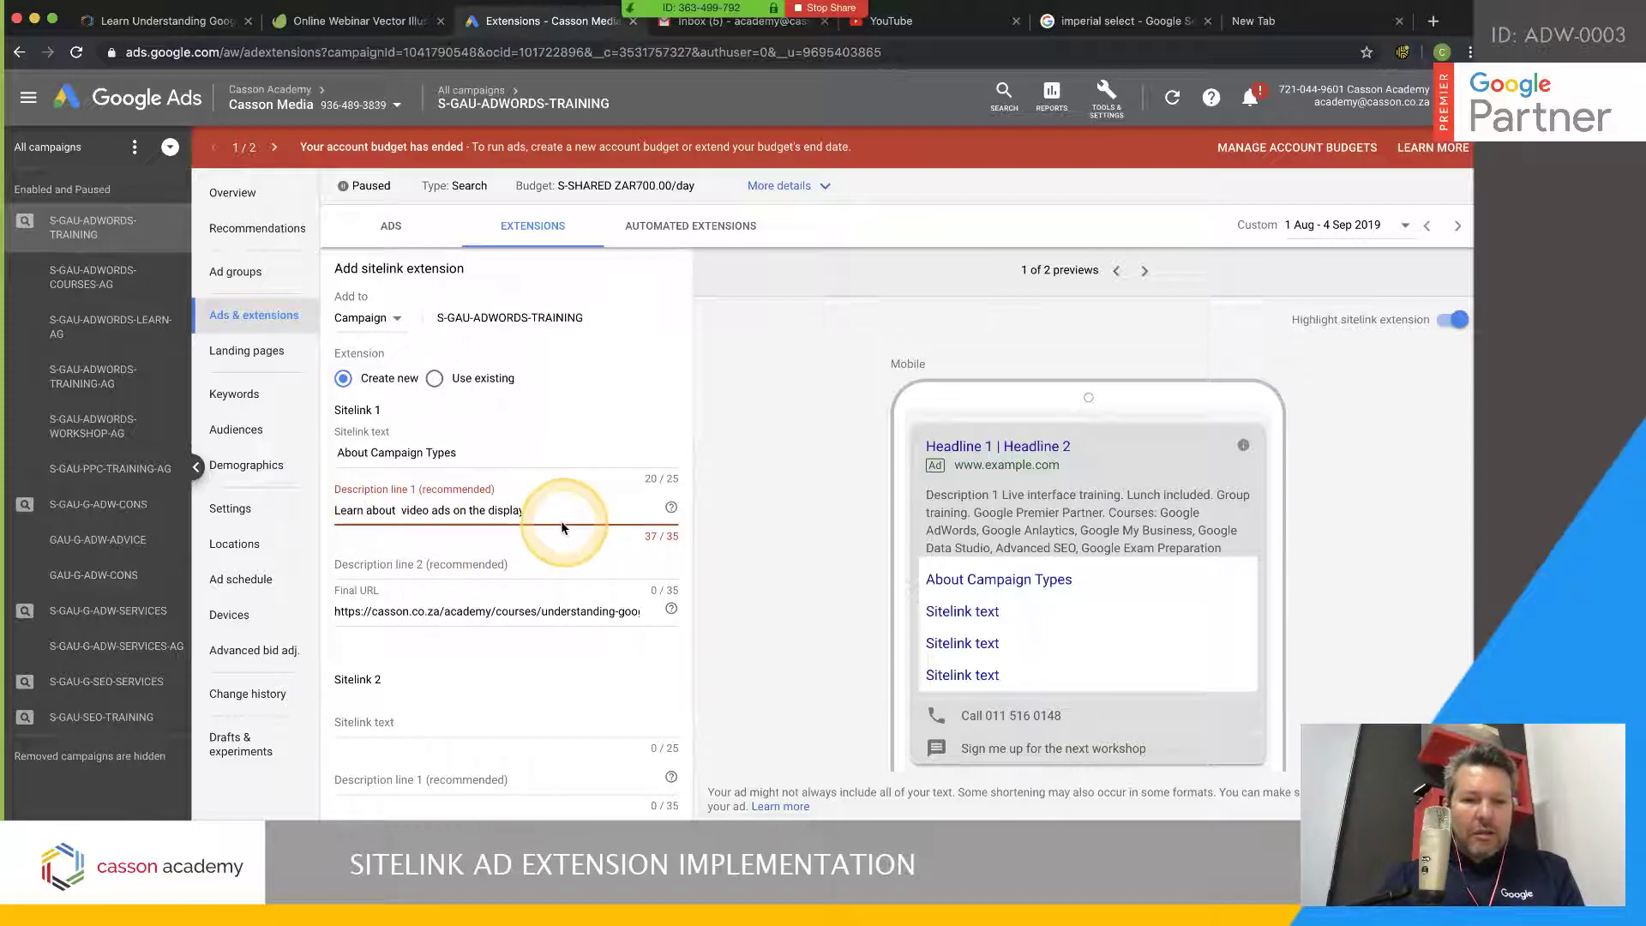
left_click(408, 513)
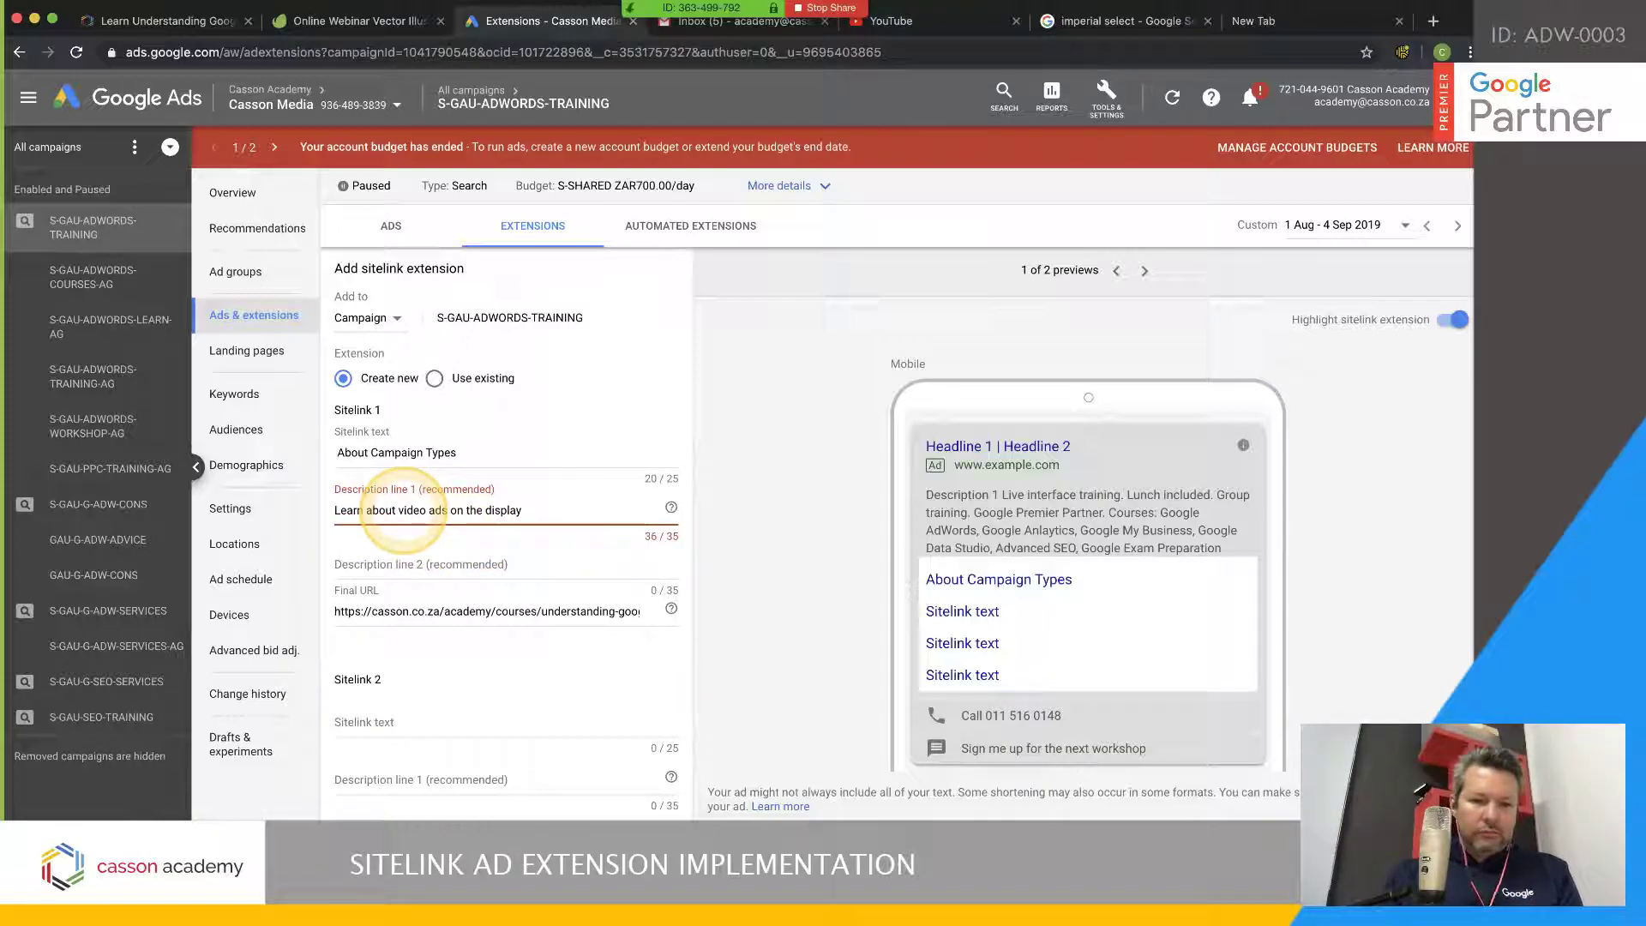
Move "on the display" from description line 1 of Sitelink 1 to description line 2 and complete it as "on the display Network"
left_click_drag(537, 511, 440, 511)
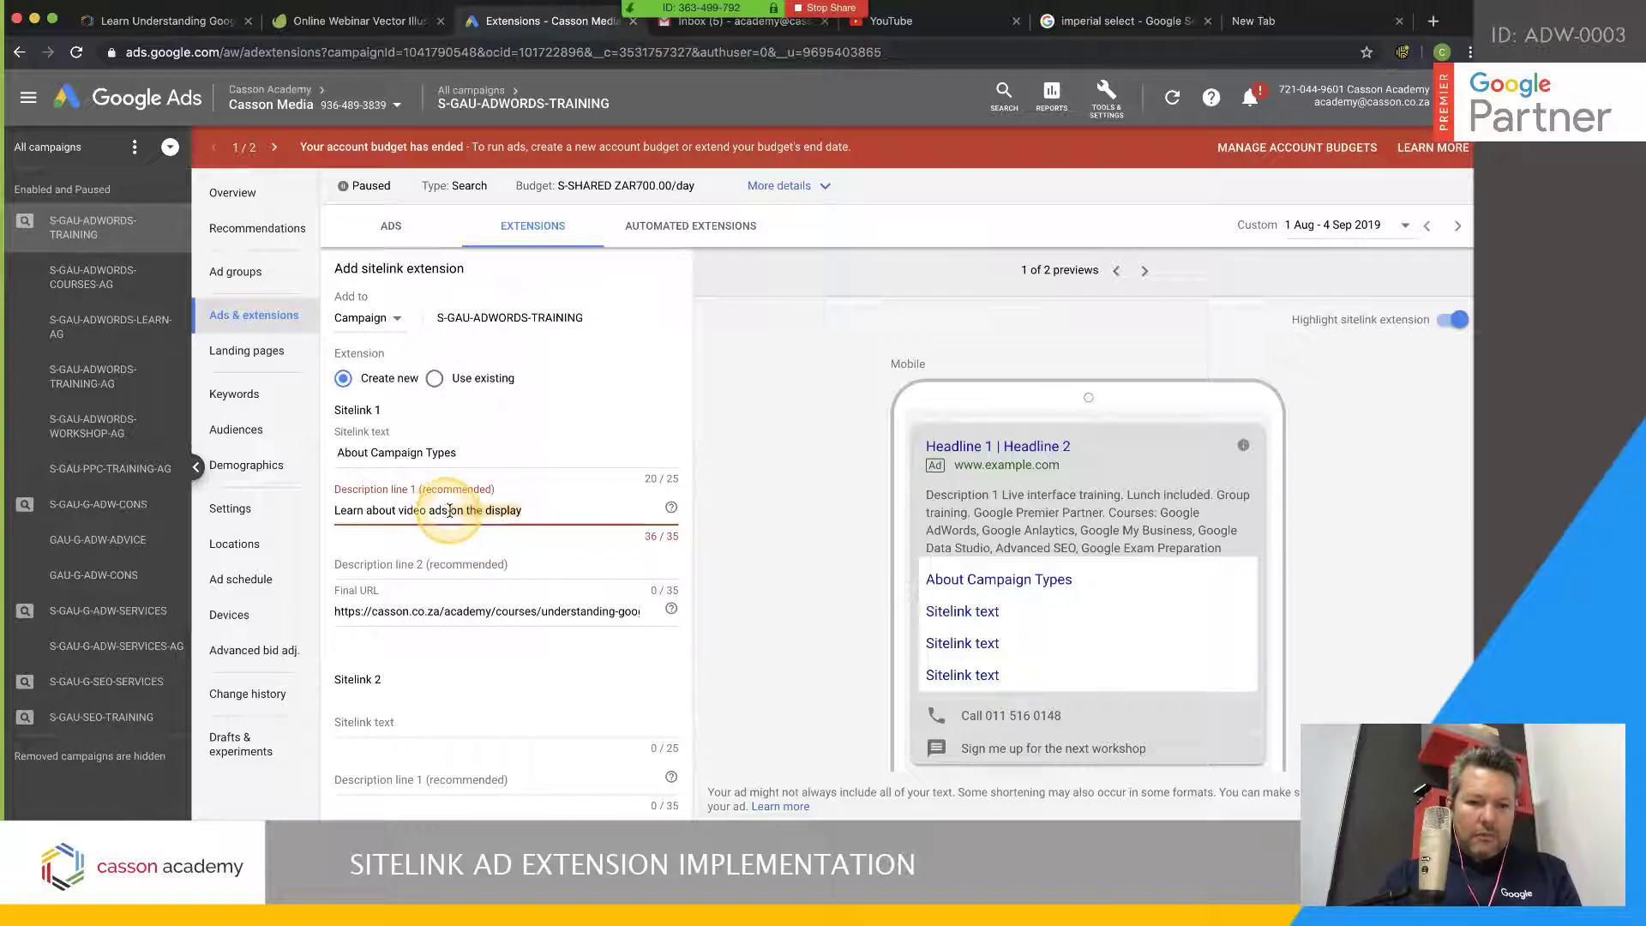
key("ctrl+x")
left_click(411, 561)
key("ctrl+v")
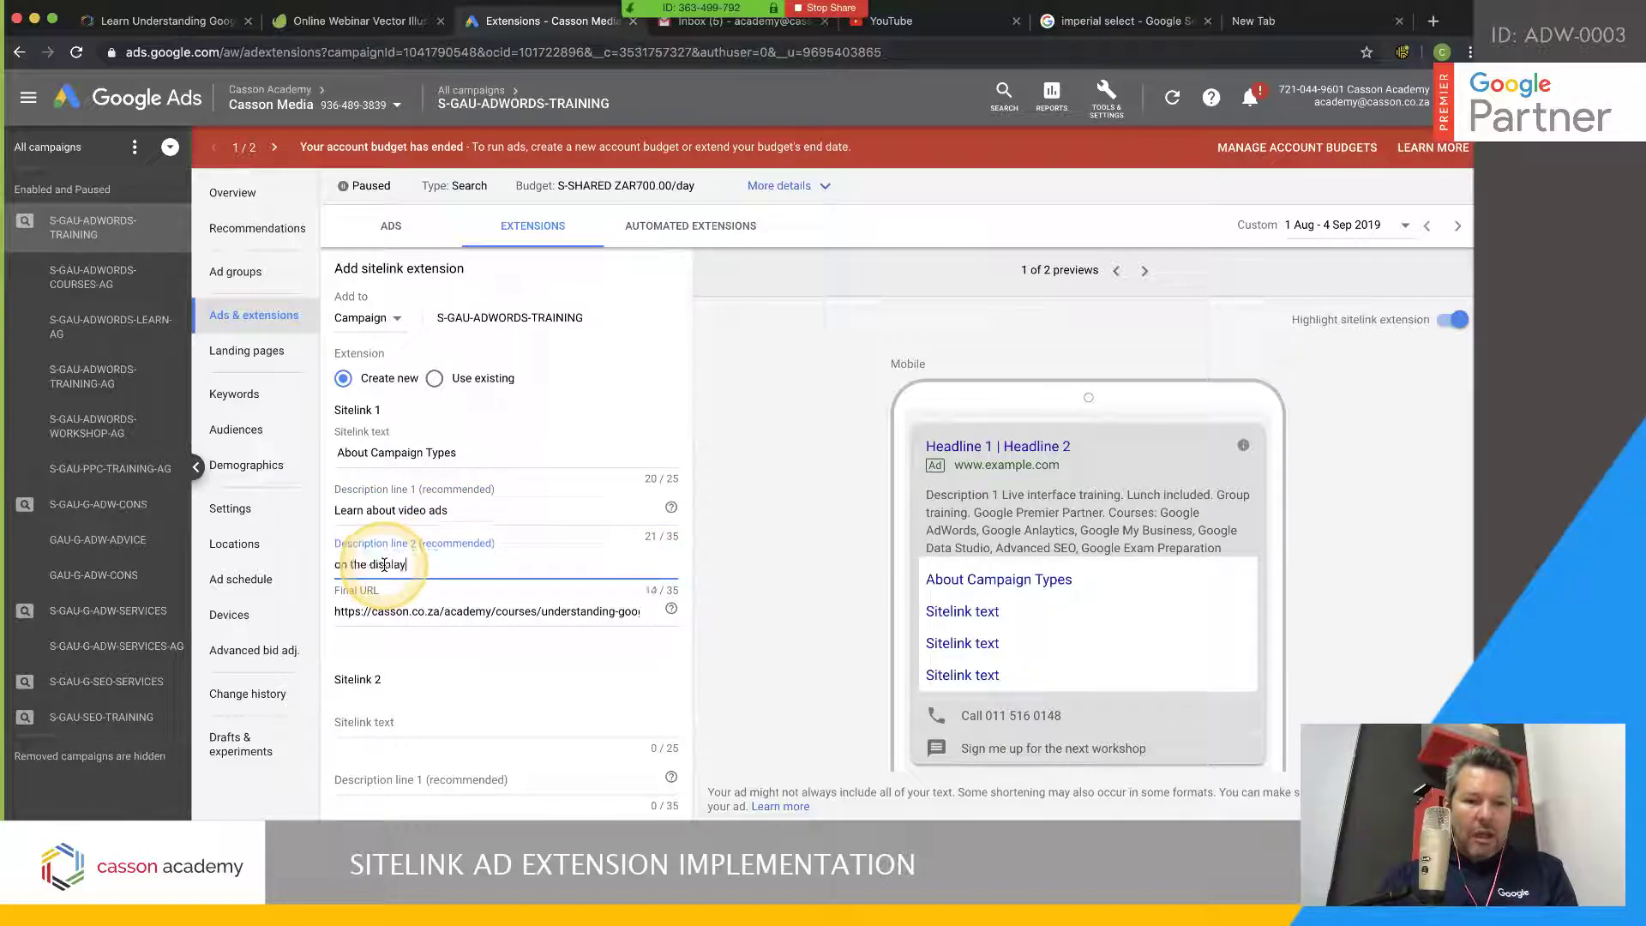
type("Network")
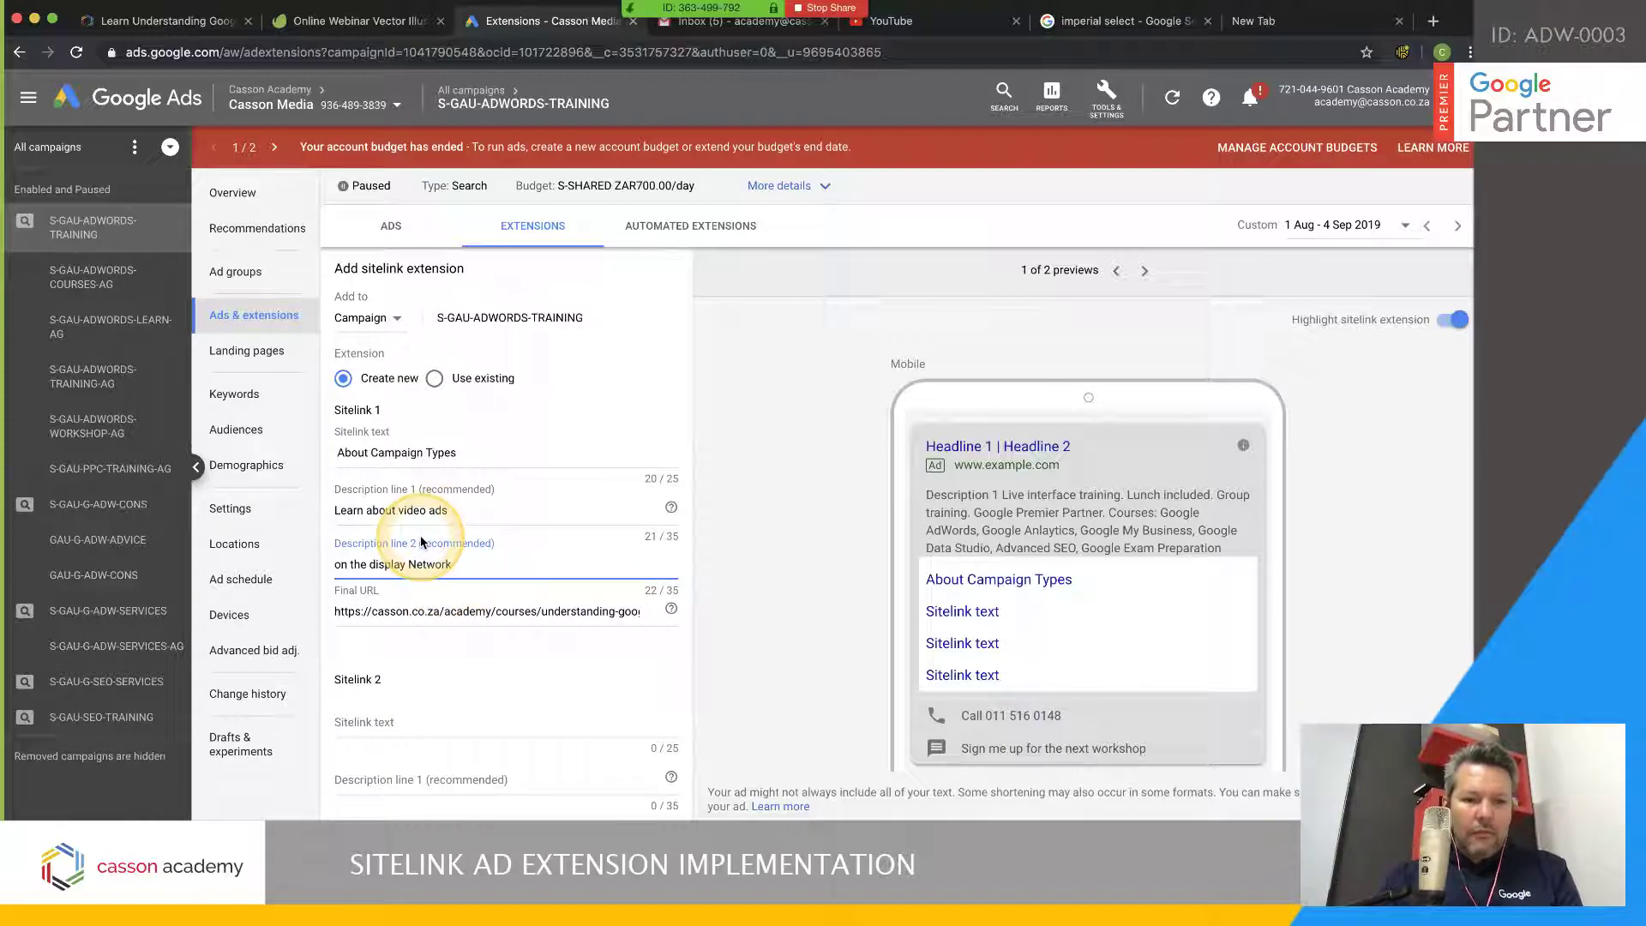
Capitalise Sitelink 1's descriptions as "Learn About Video Ads" and "On the Display Network", and show the desktop ad preview
left_click(369, 512)
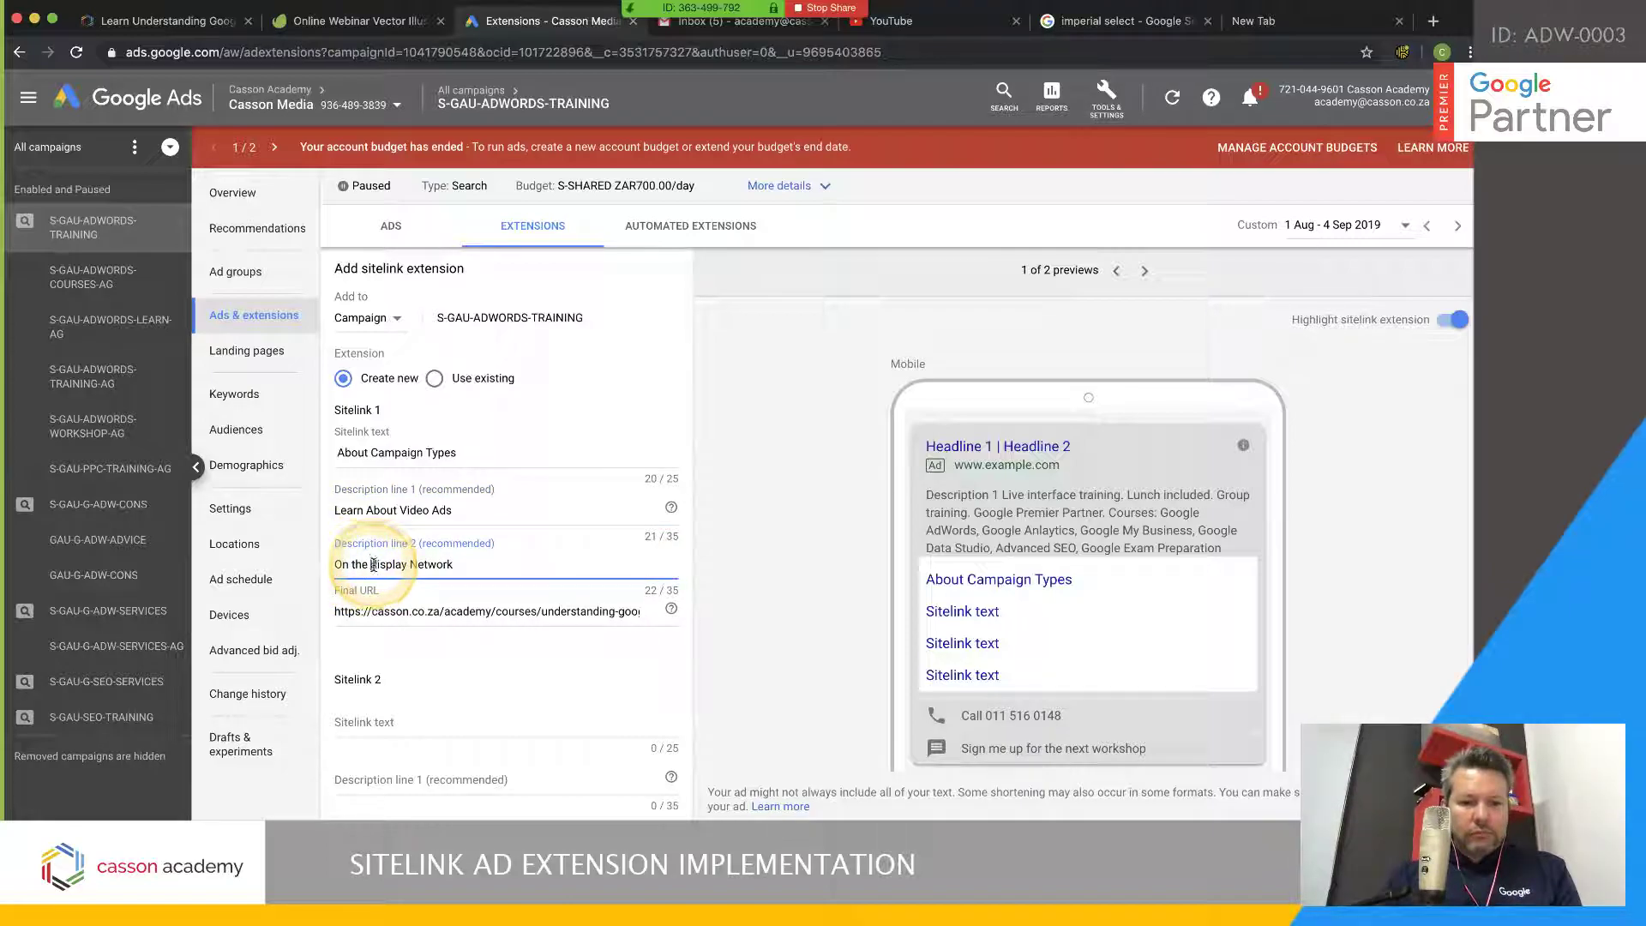
type("D")
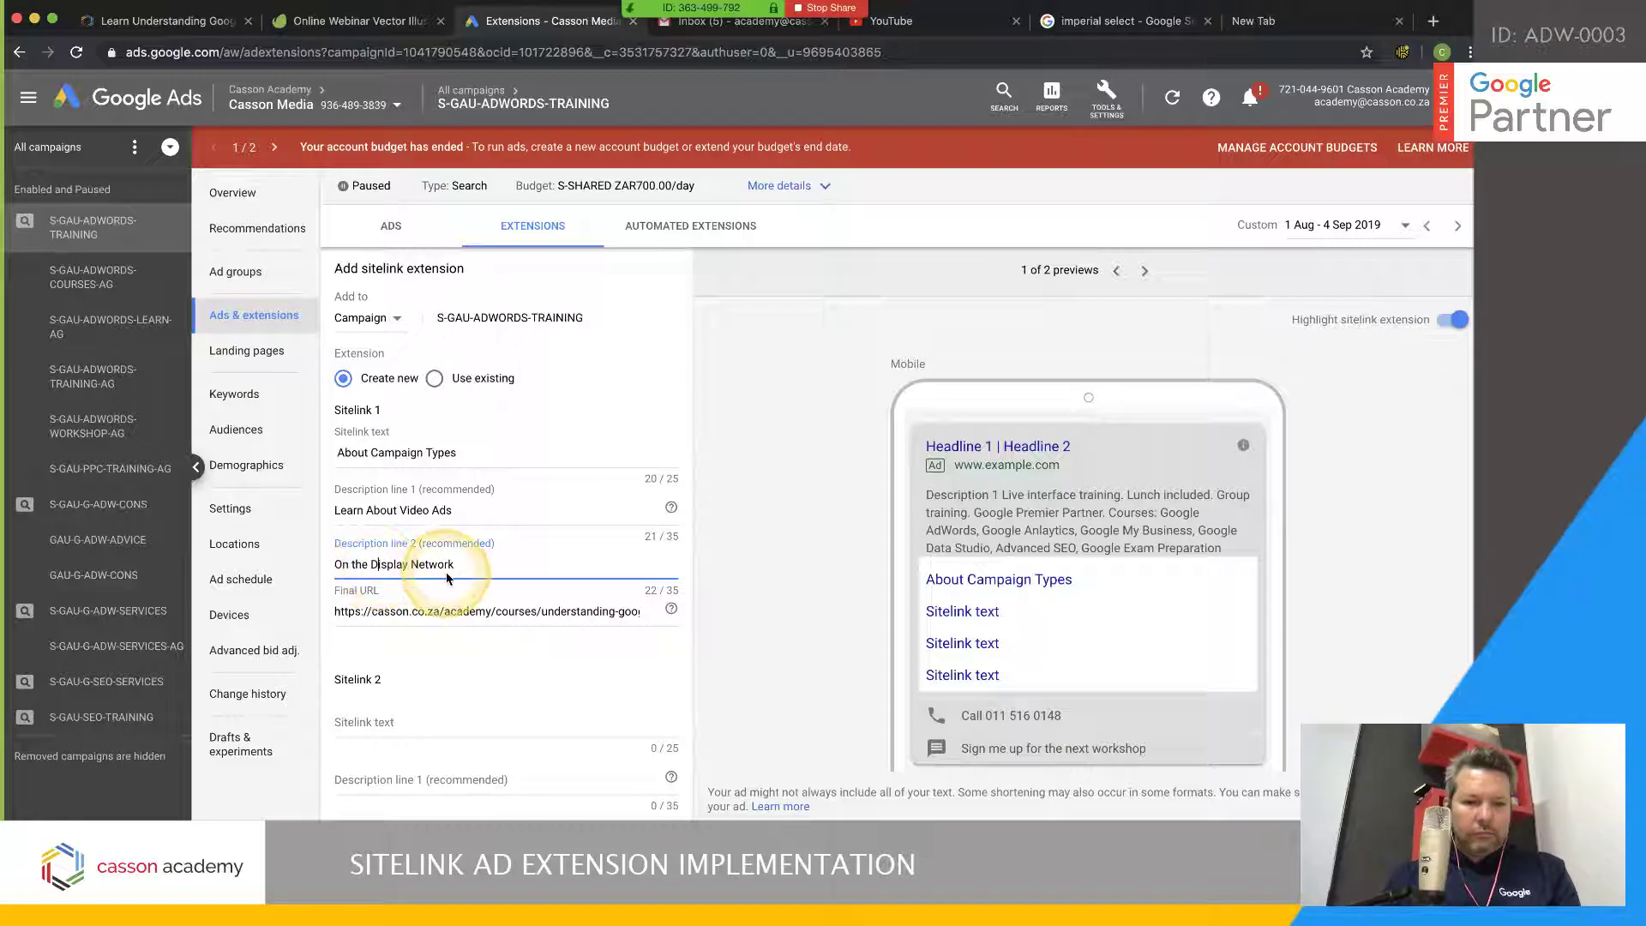
left_click(574, 534)
left_click(471, 510)
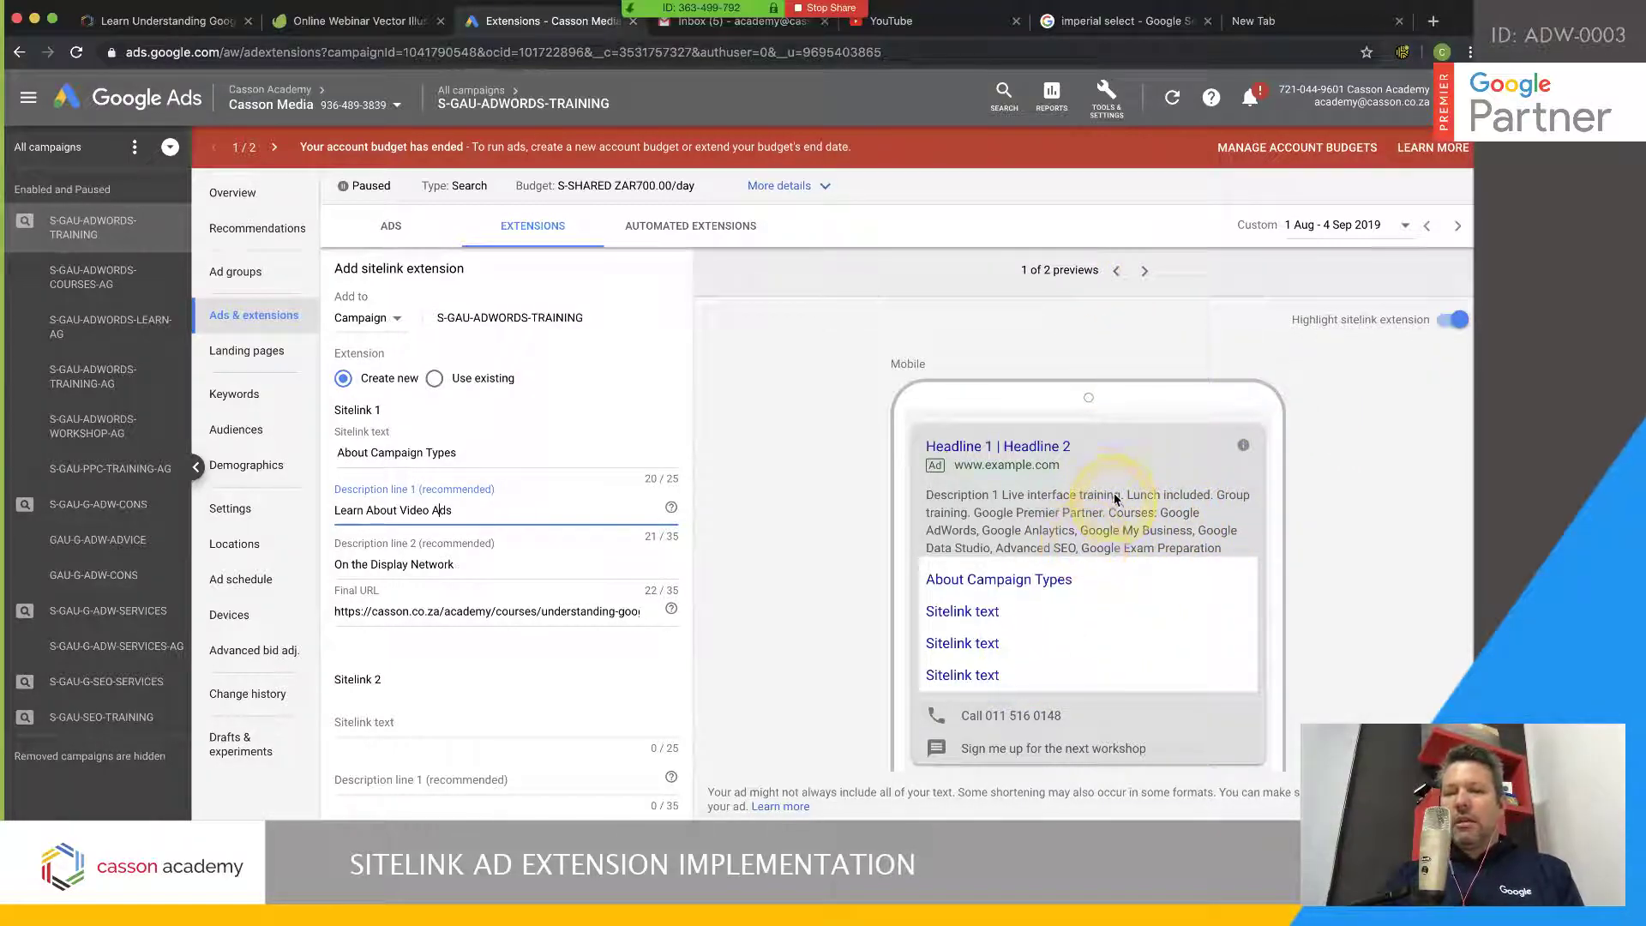
left_click(1146, 272)
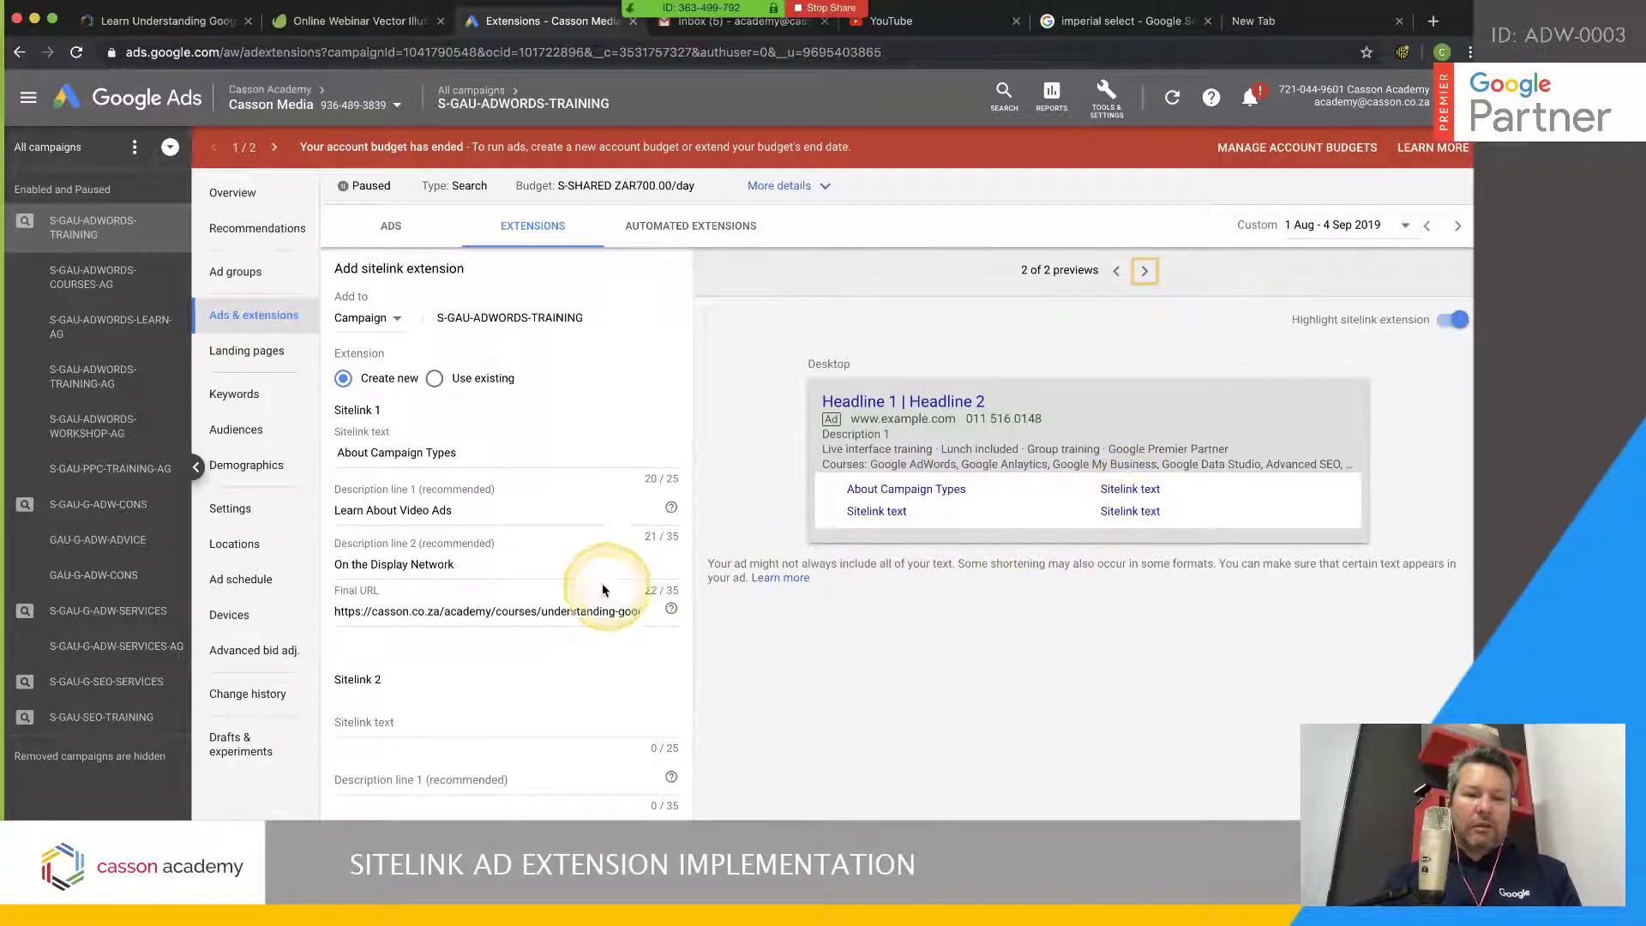
Open the Google Ads Billing course from the Casson Academy course list and copy its page address
scroll(597, 559, "down", 1)
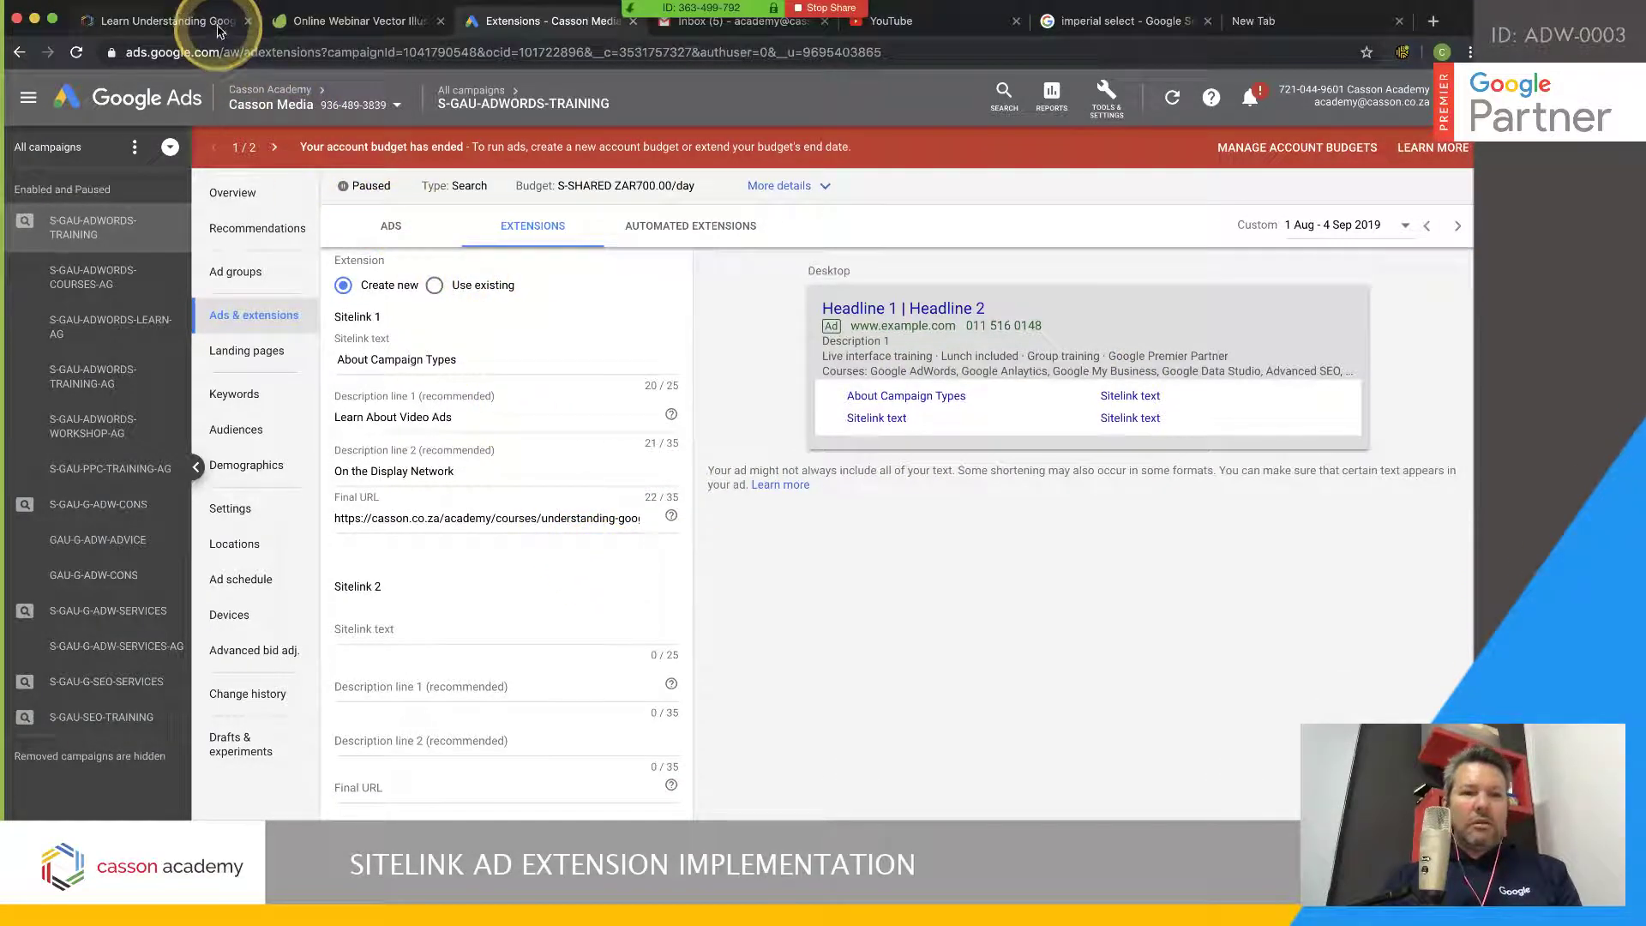
left_click(216, 28)
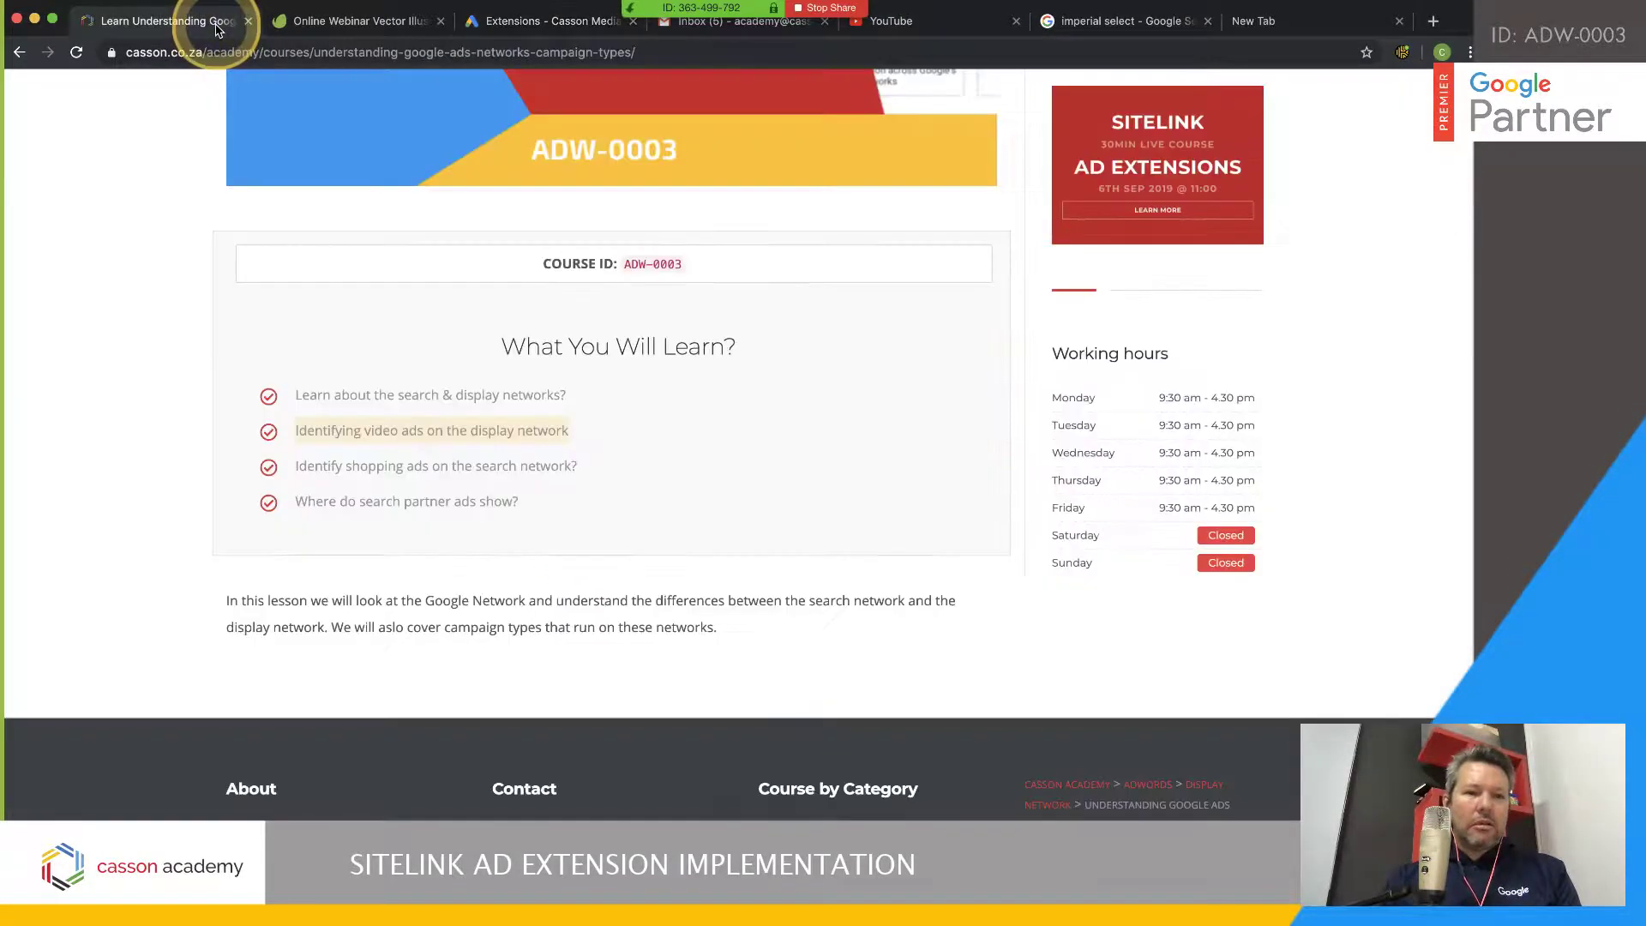
scroll(651, 441, "up", 6)
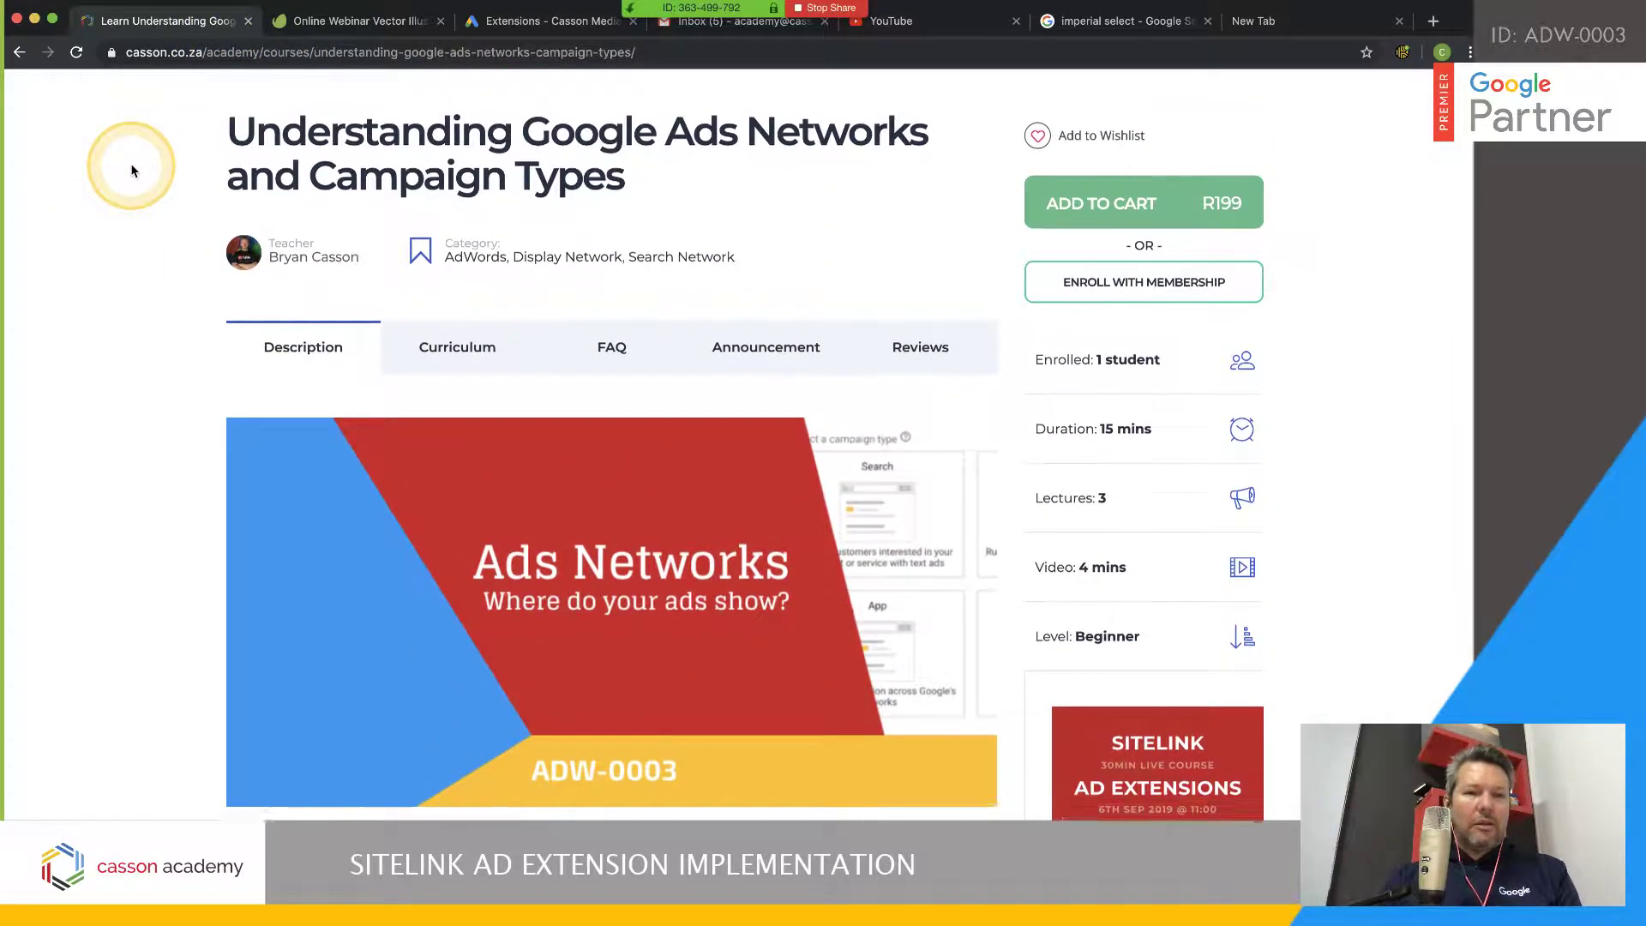
scroll(129, 165, "up", 3)
left_click(17, 54)
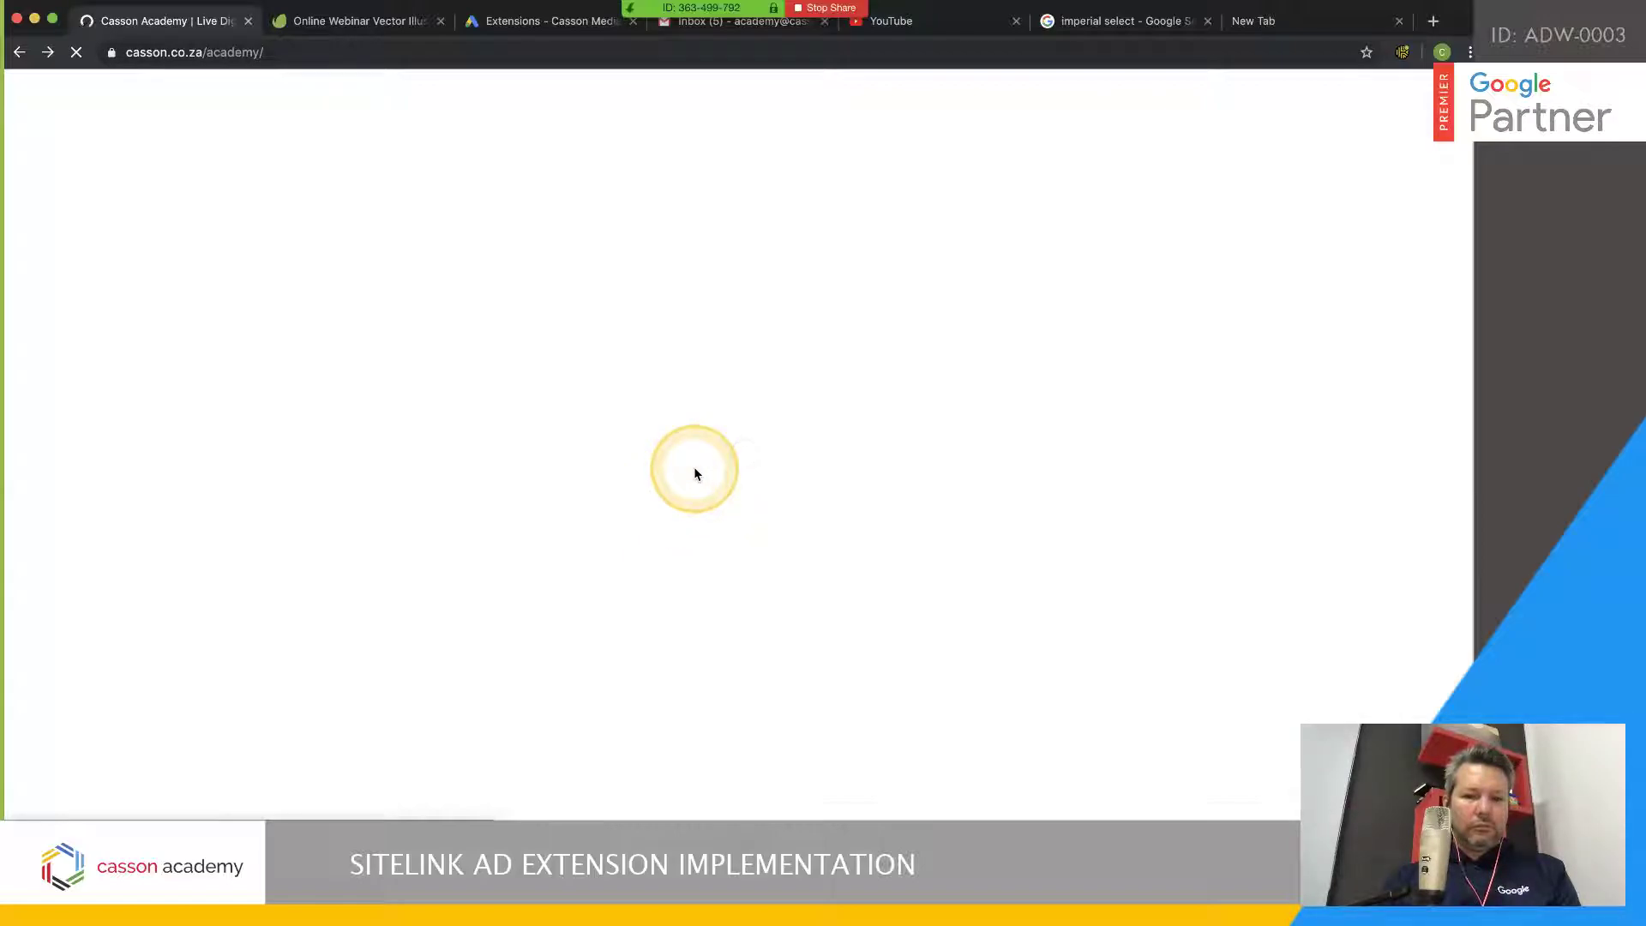
mouse_move(695, 474)
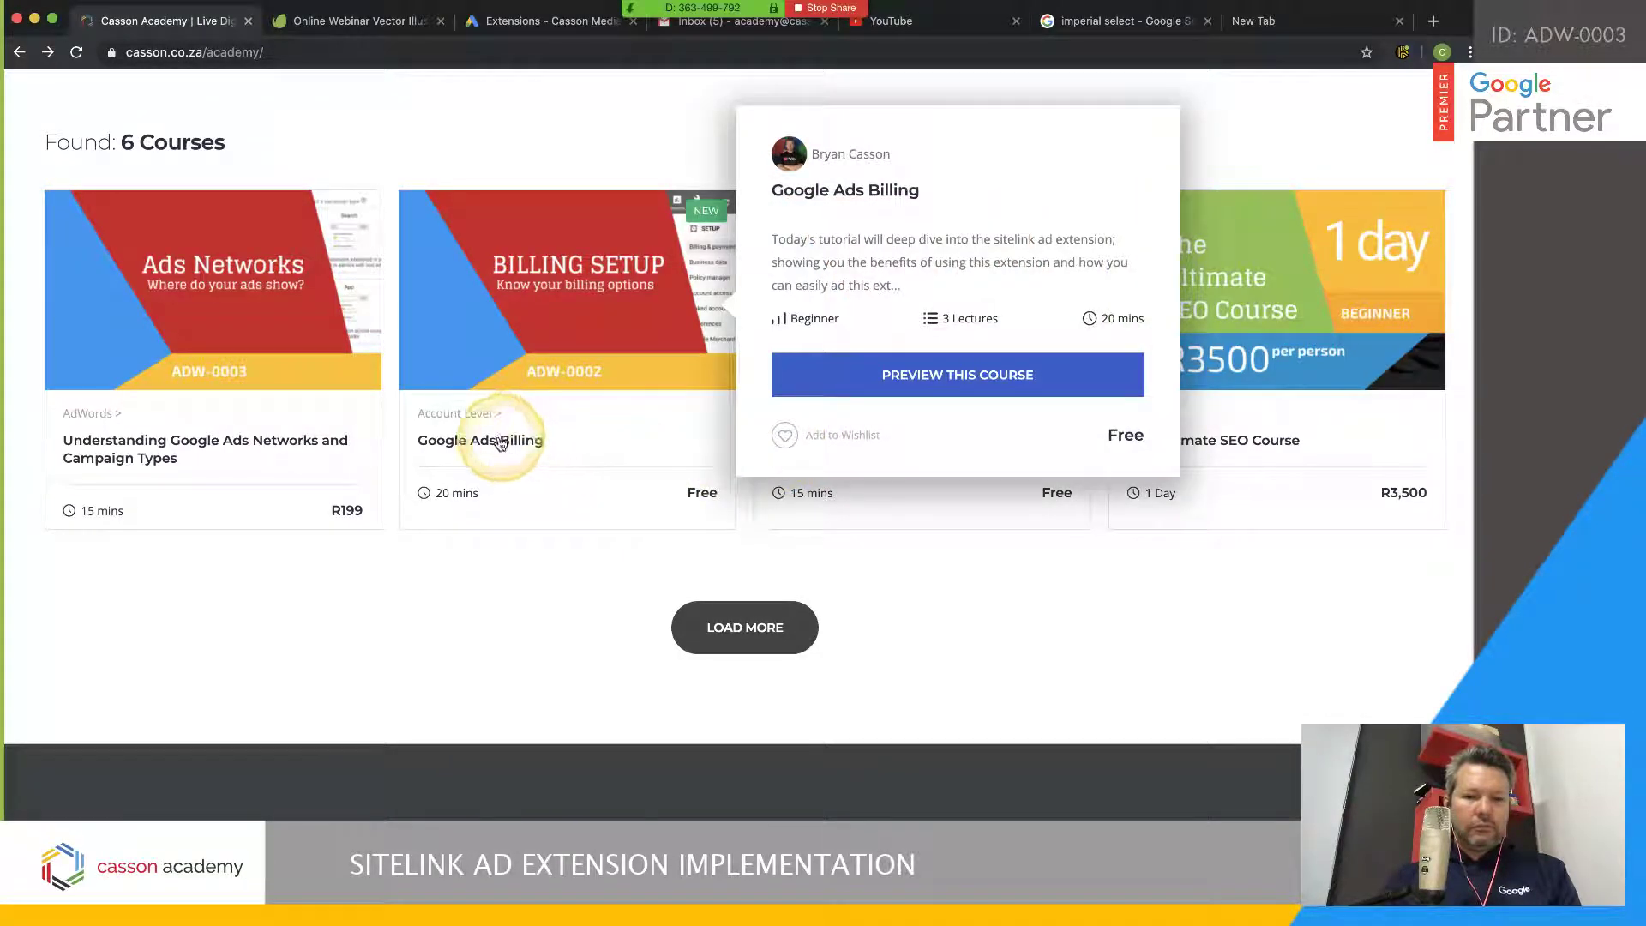
left_click(563, 452)
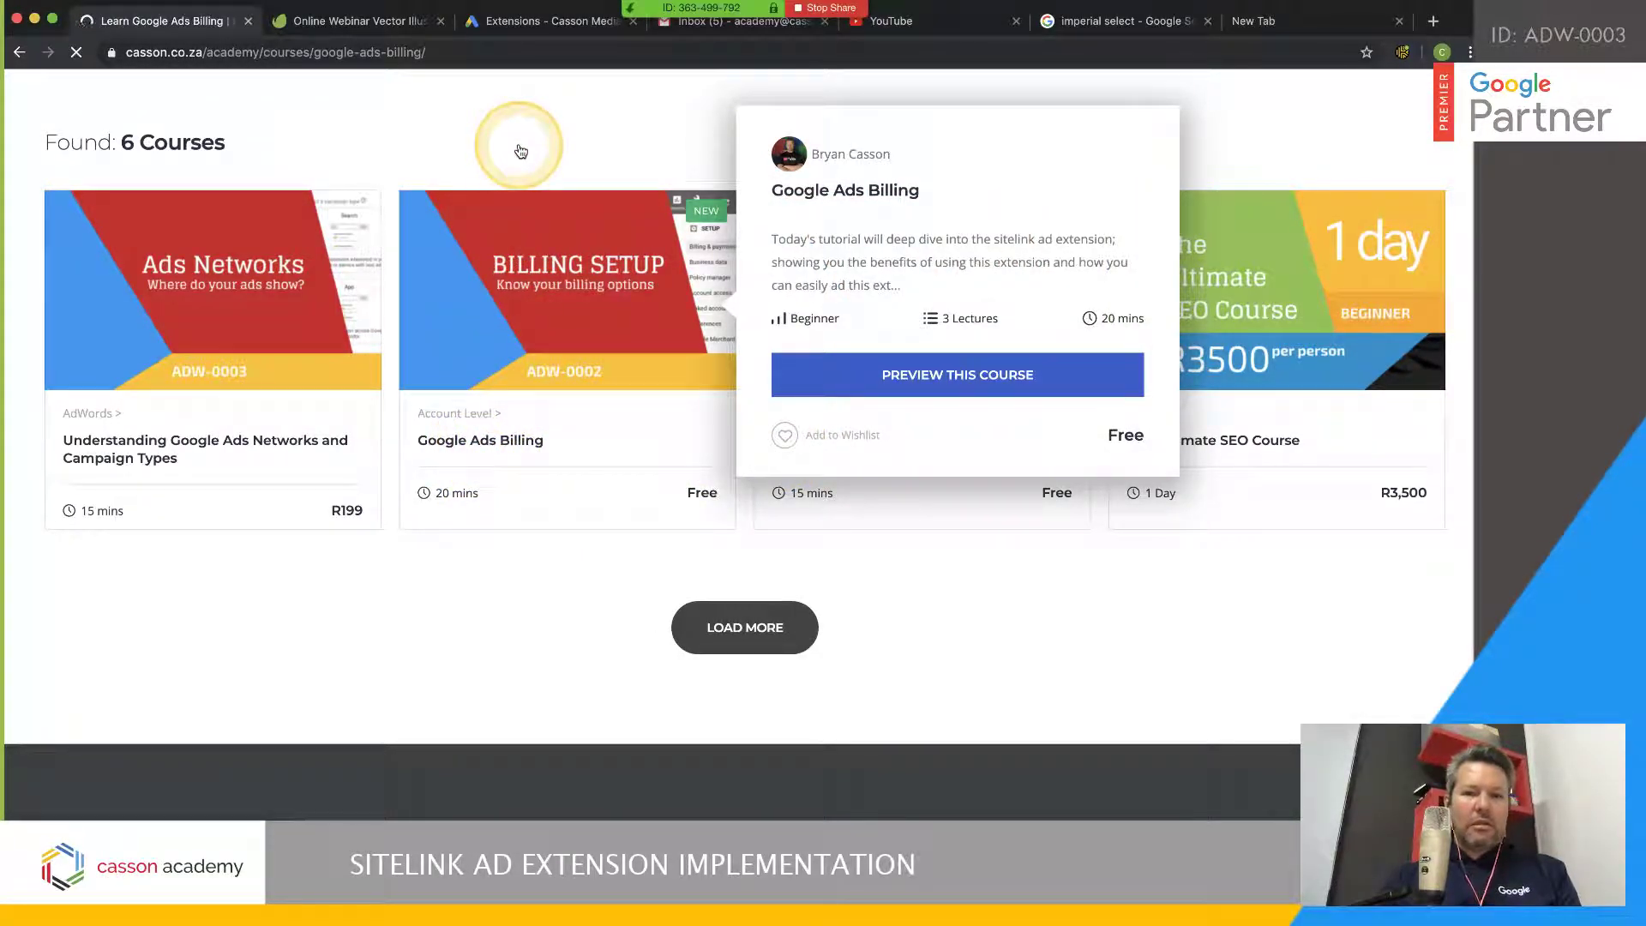
left_click(452, 53)
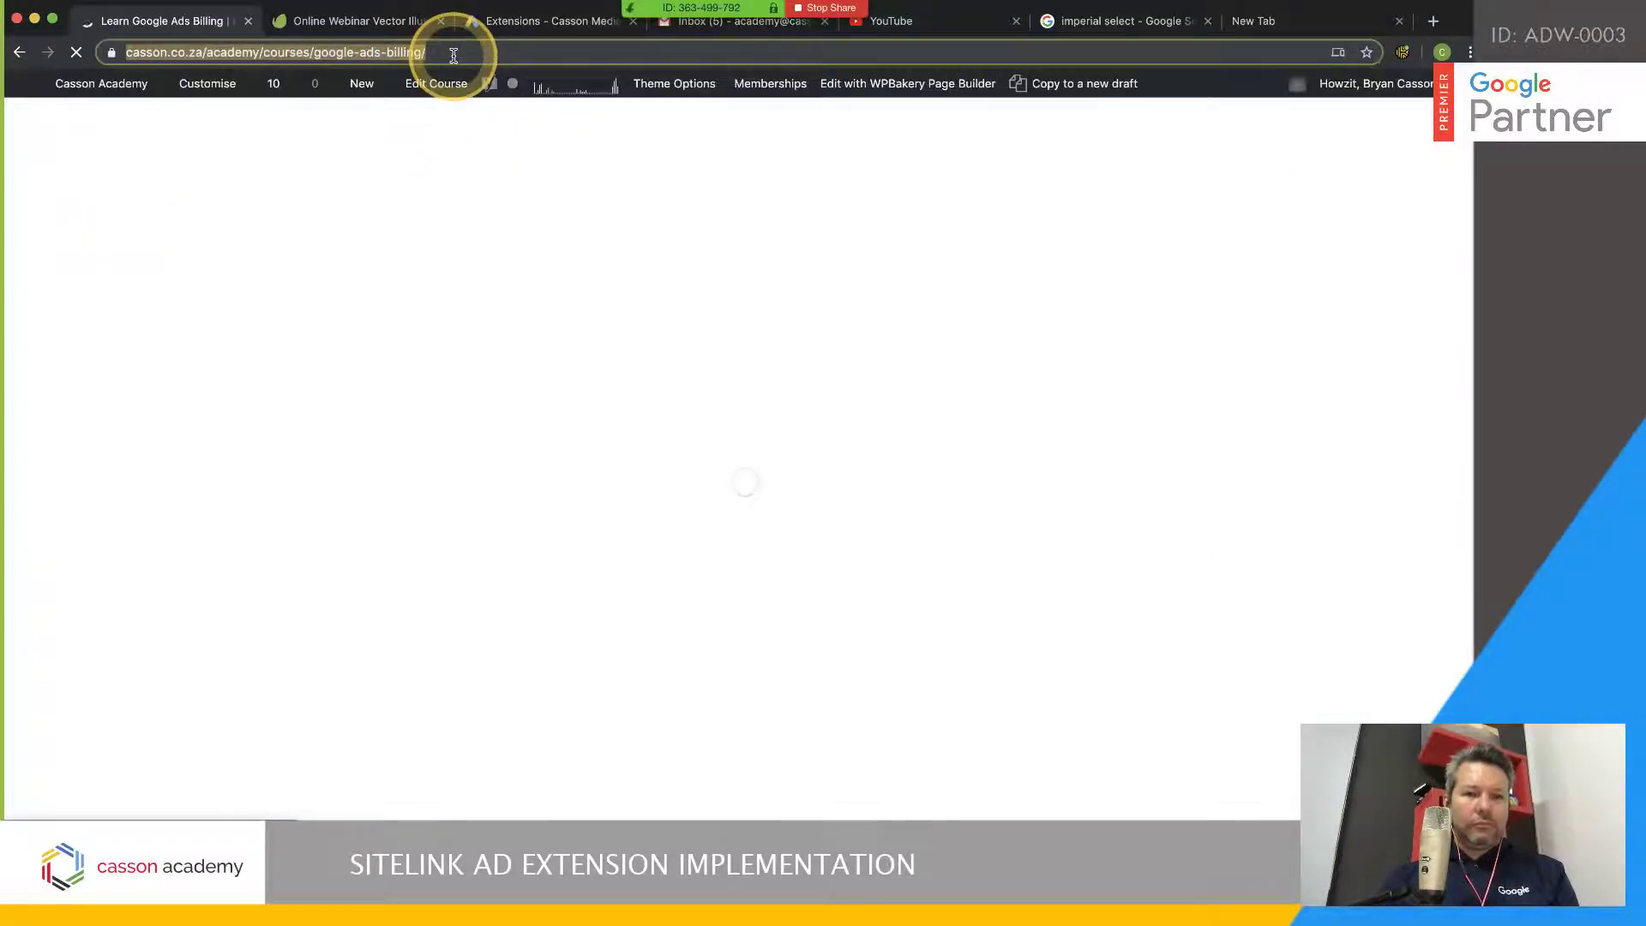
Set the final URL of Sitelink 2 to the copied Google Ads Billing course address
left_click(551, 28)
scroll(475, 559, "down", 2)
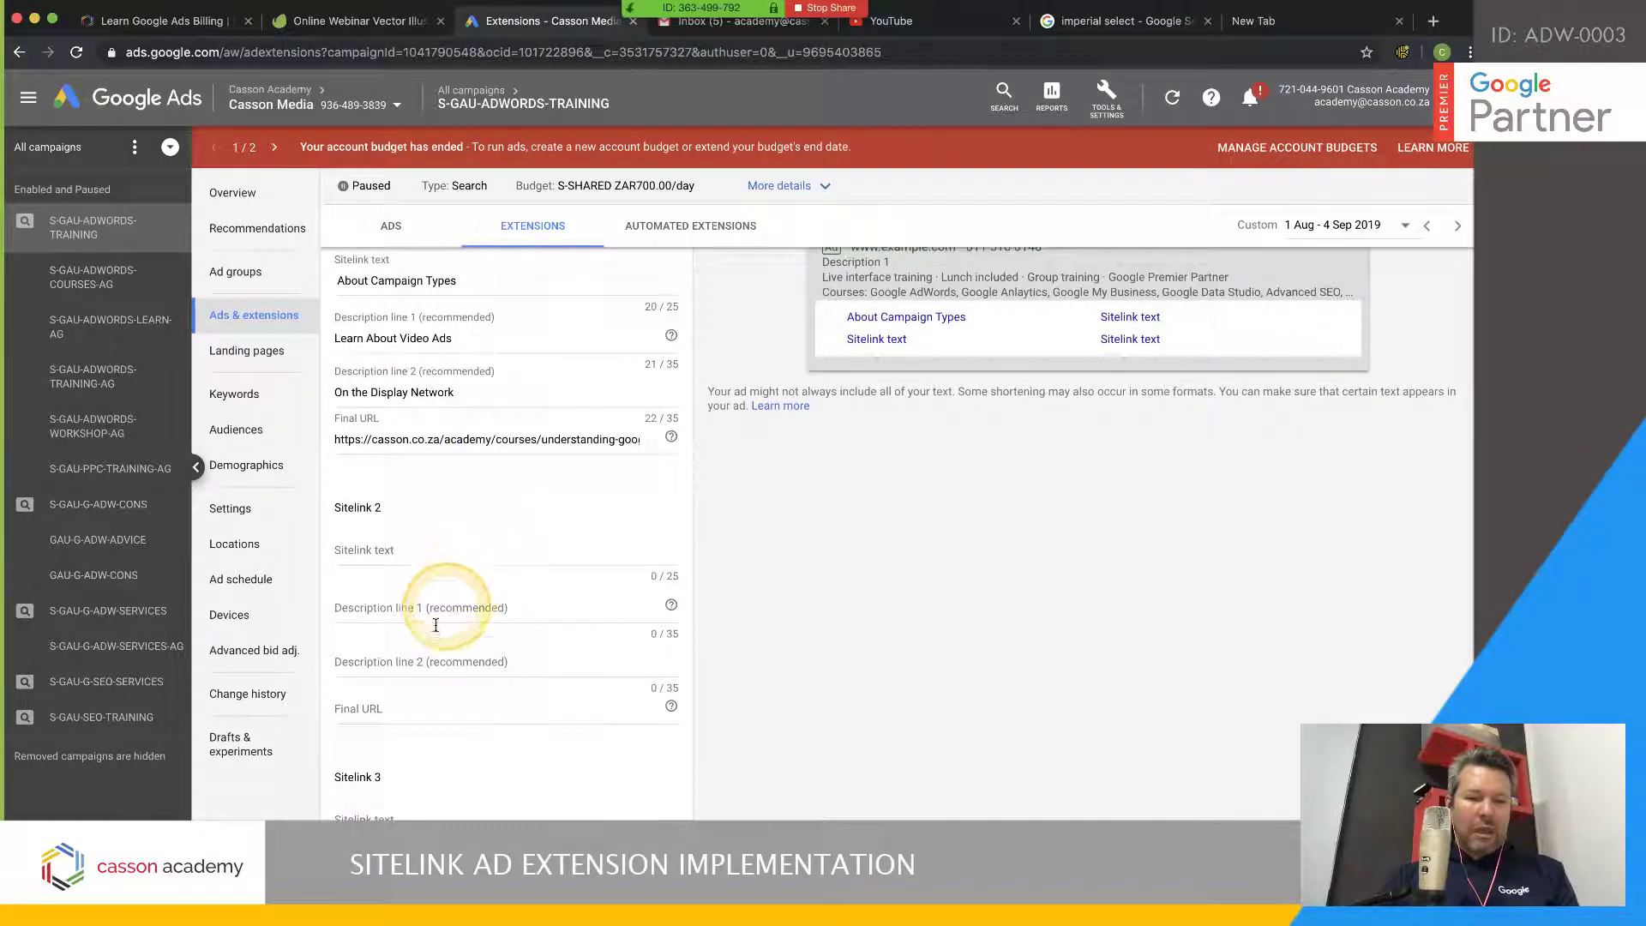
key("super+v")
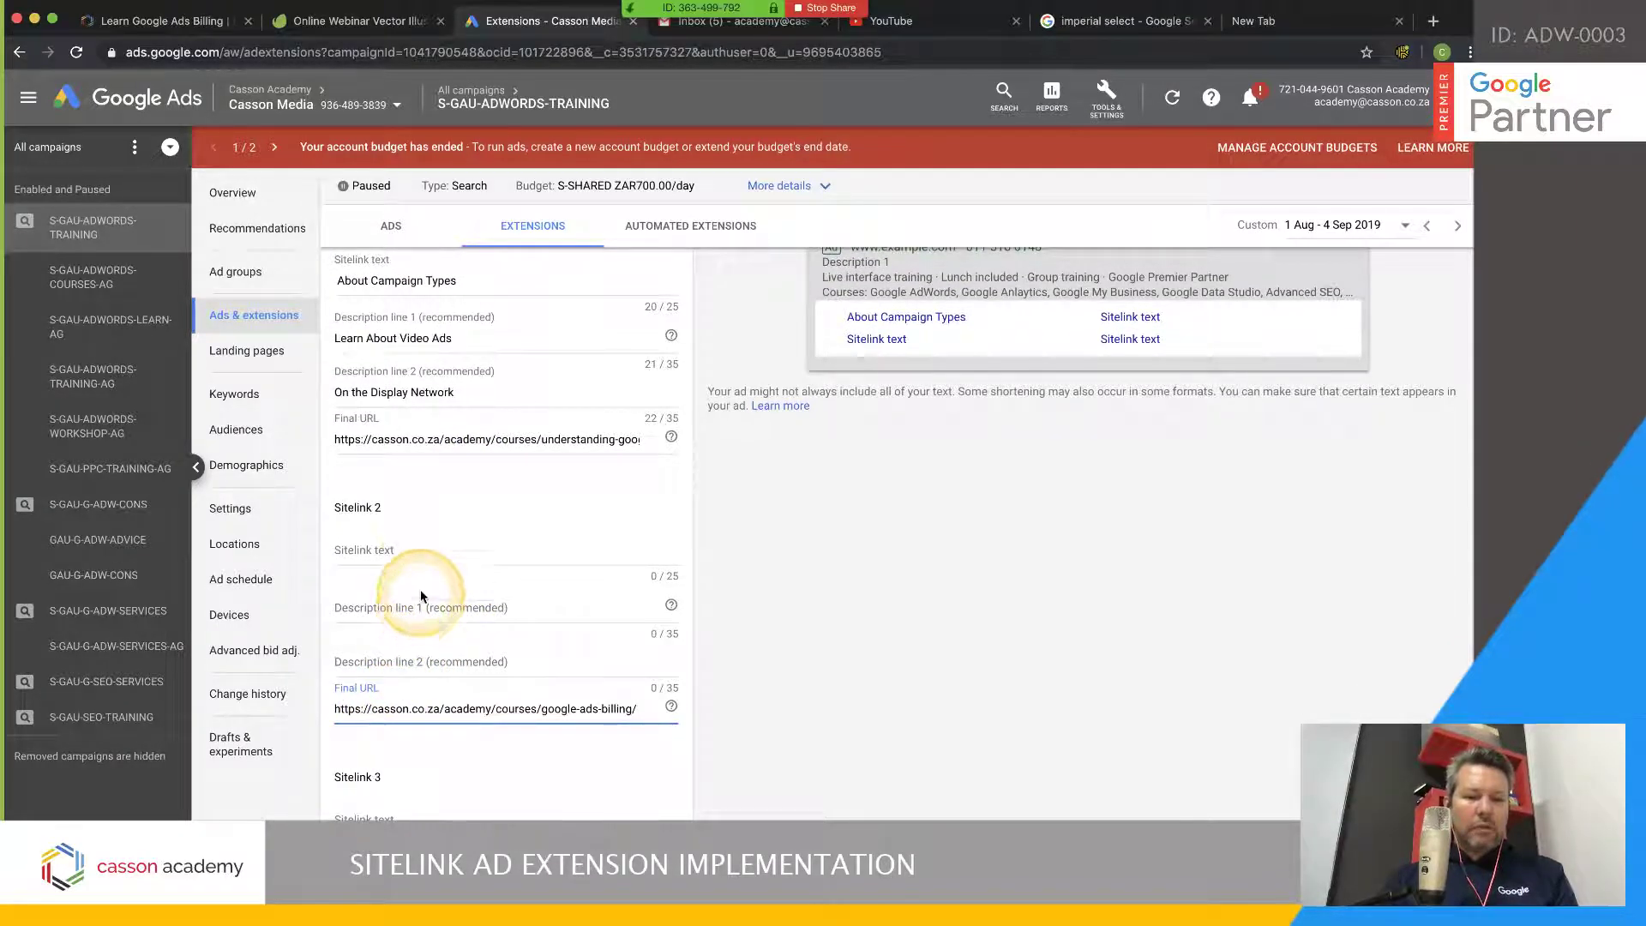
Enter "Google Ads Billing Course" as the text of Sitelink 2
left_click(424, 558)
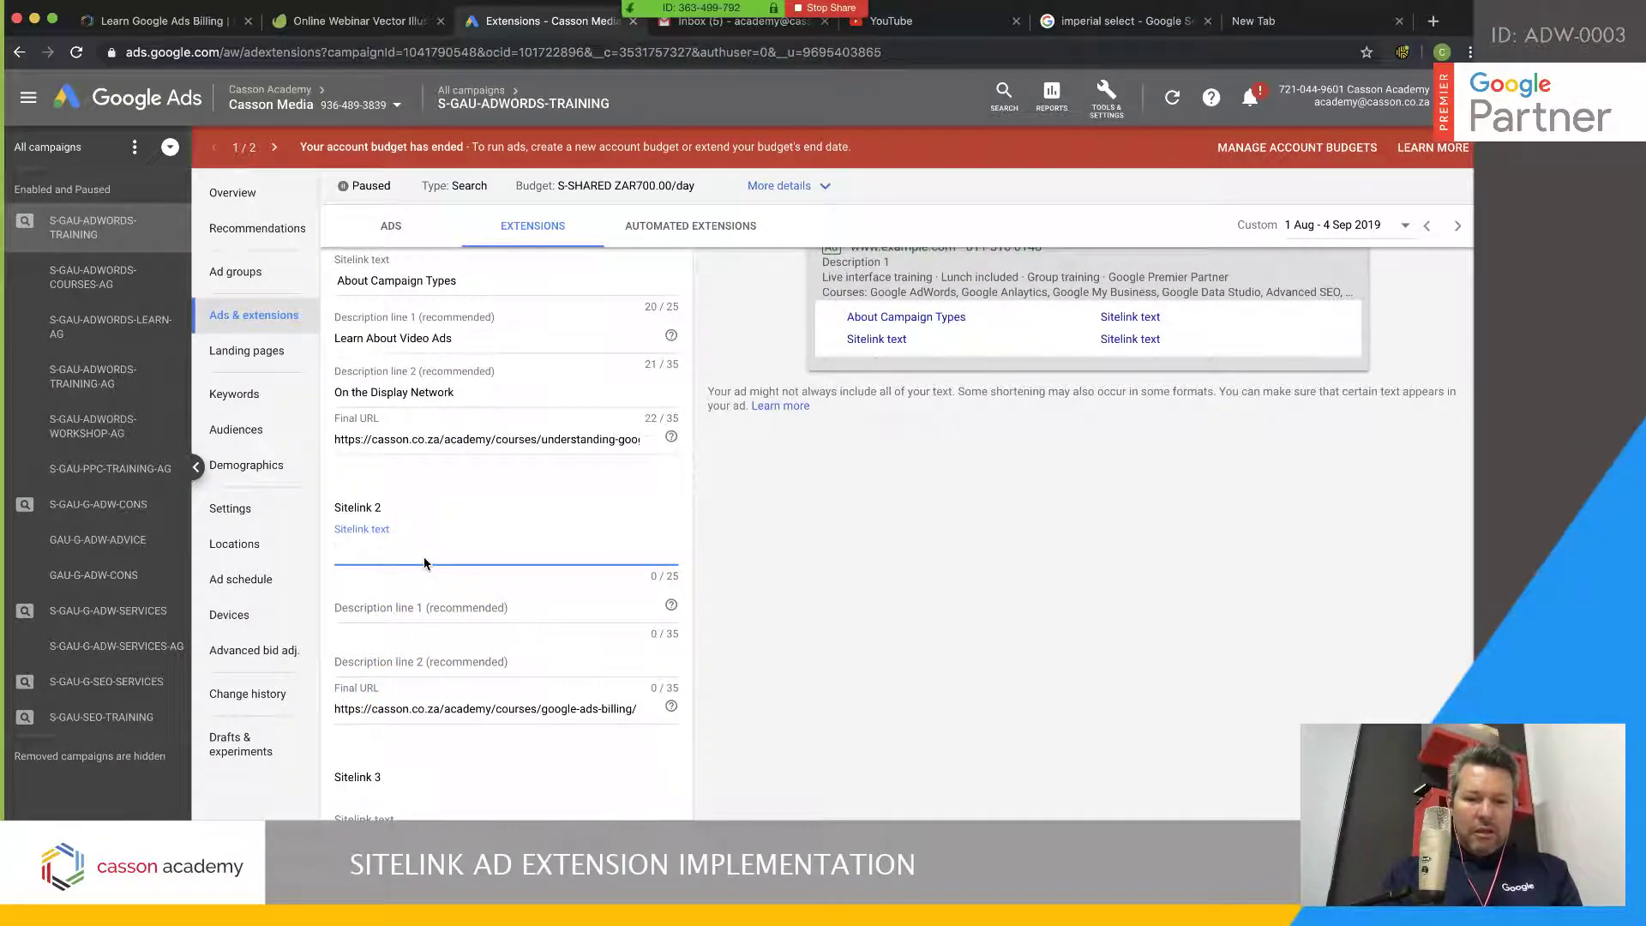
left_click(424, 564)
type("Google Ads Billing Cour")
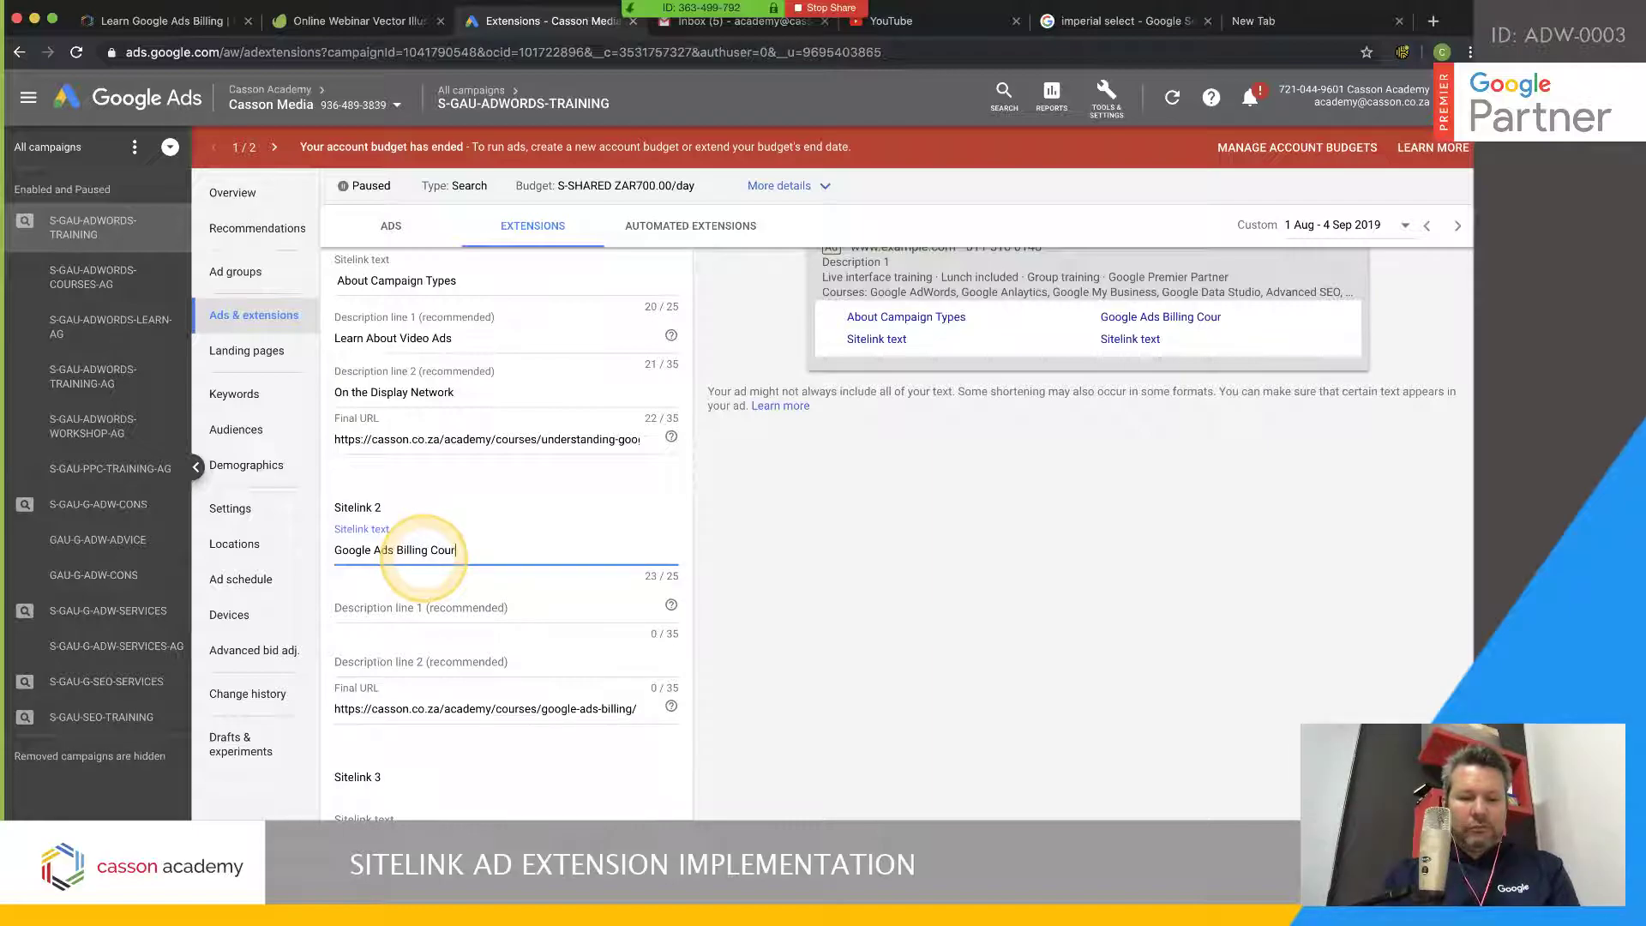
Copy "Setting payment methods?" from the Google Ads Billing course page into description line 1 of Sitelink 2
left_click(449, 607)
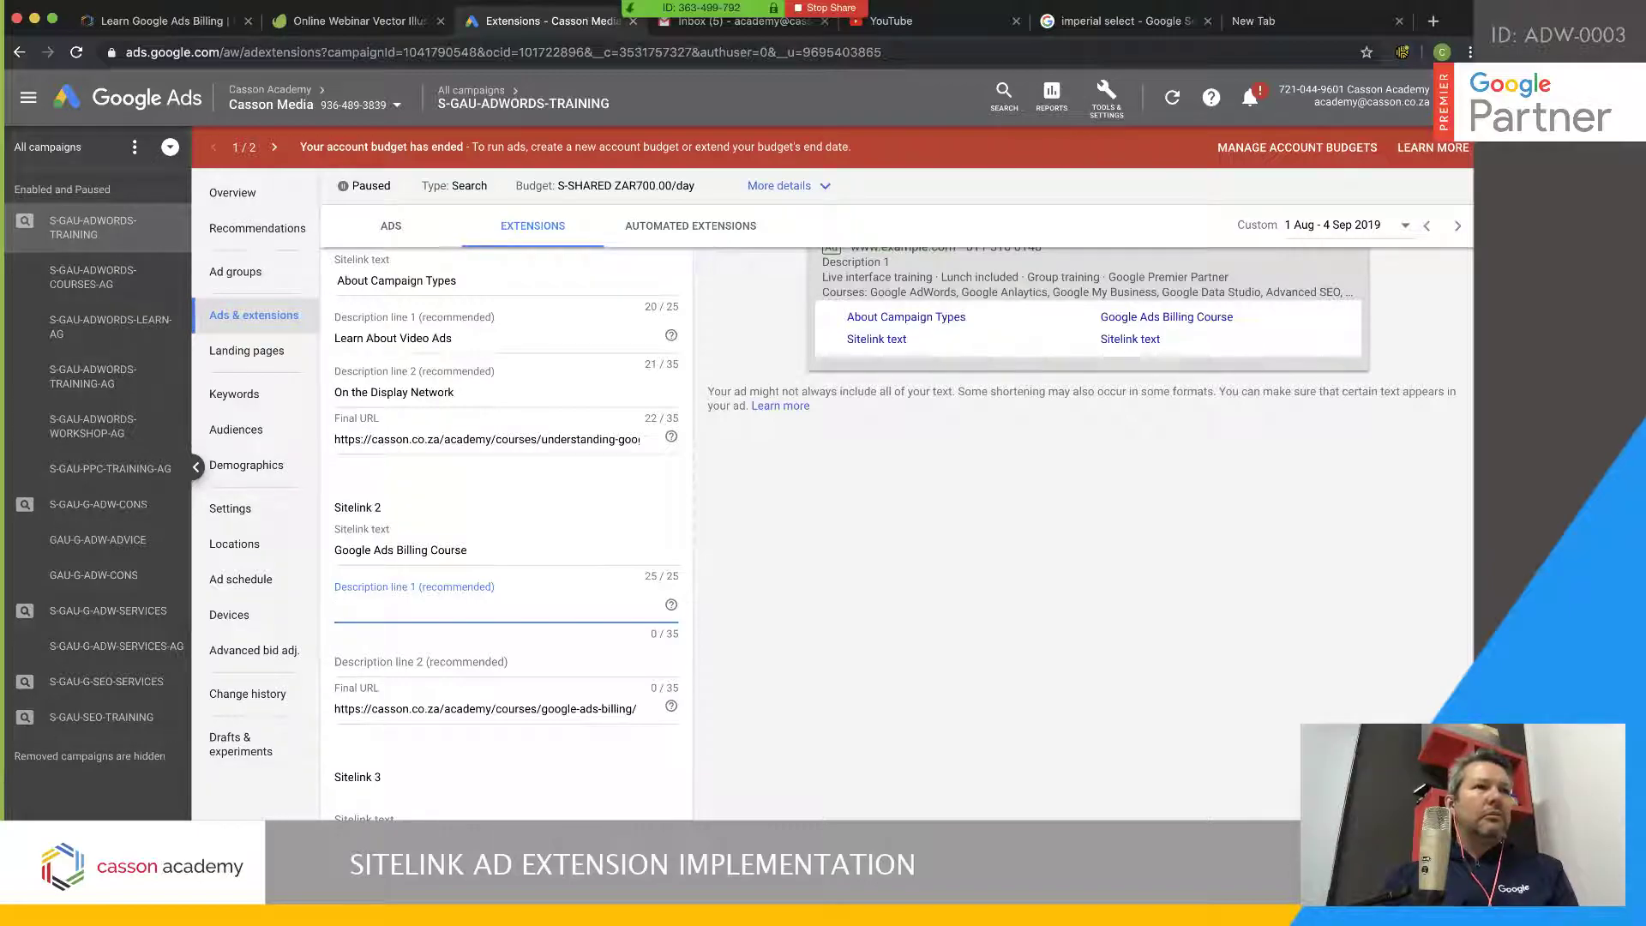
key("super+Tab")
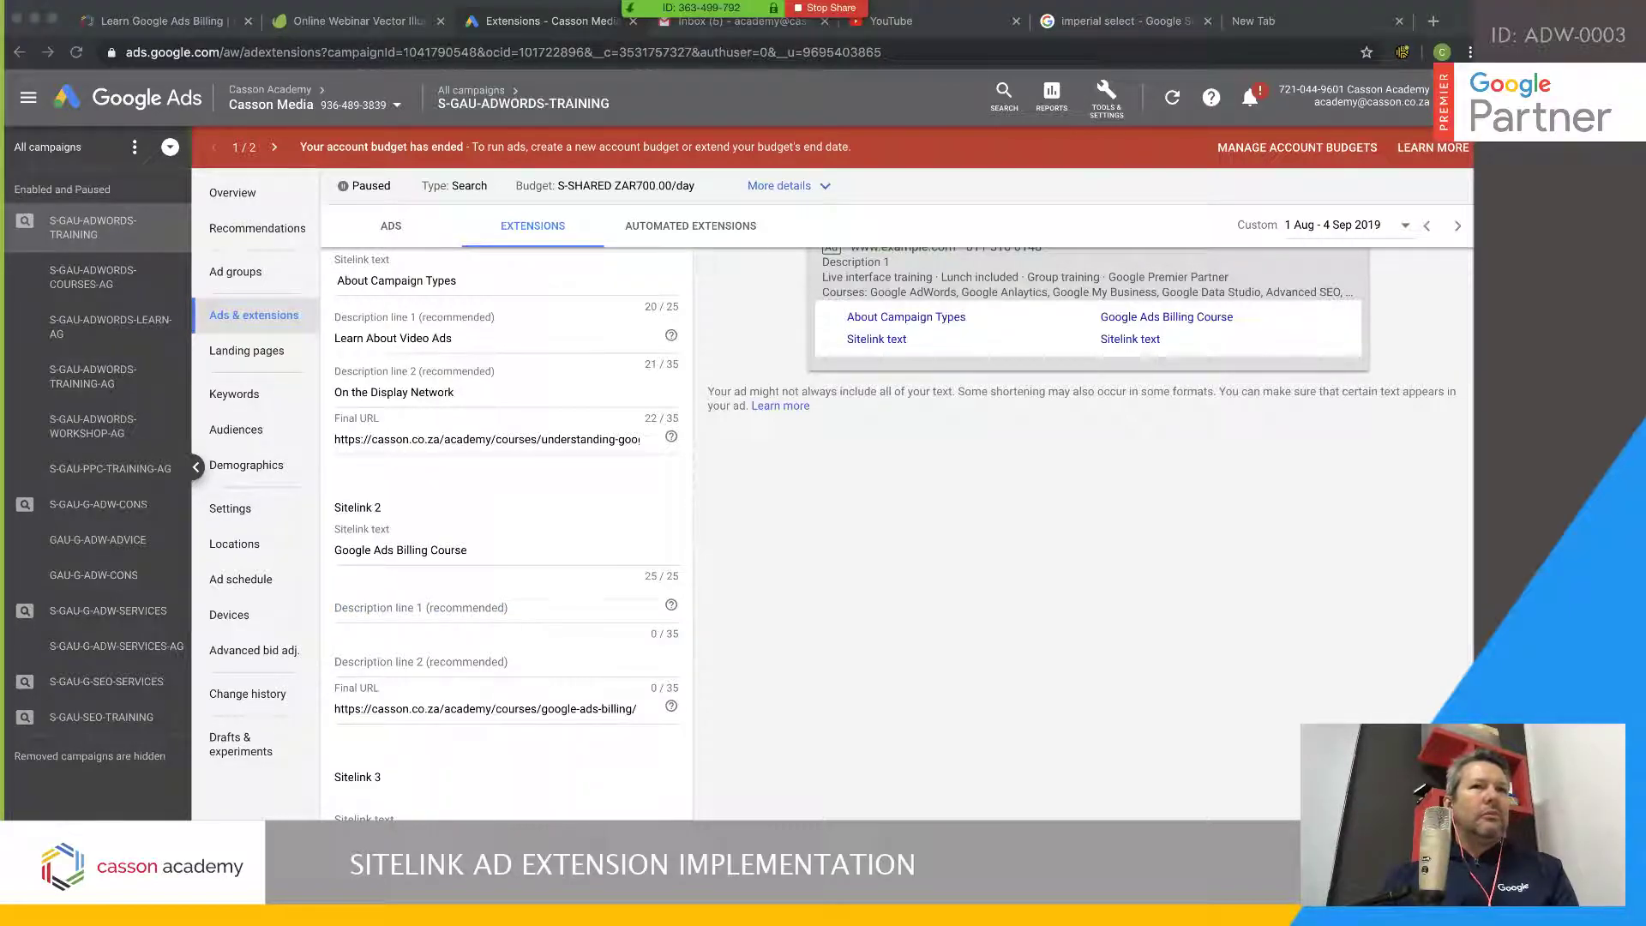
left_click(470, 624)
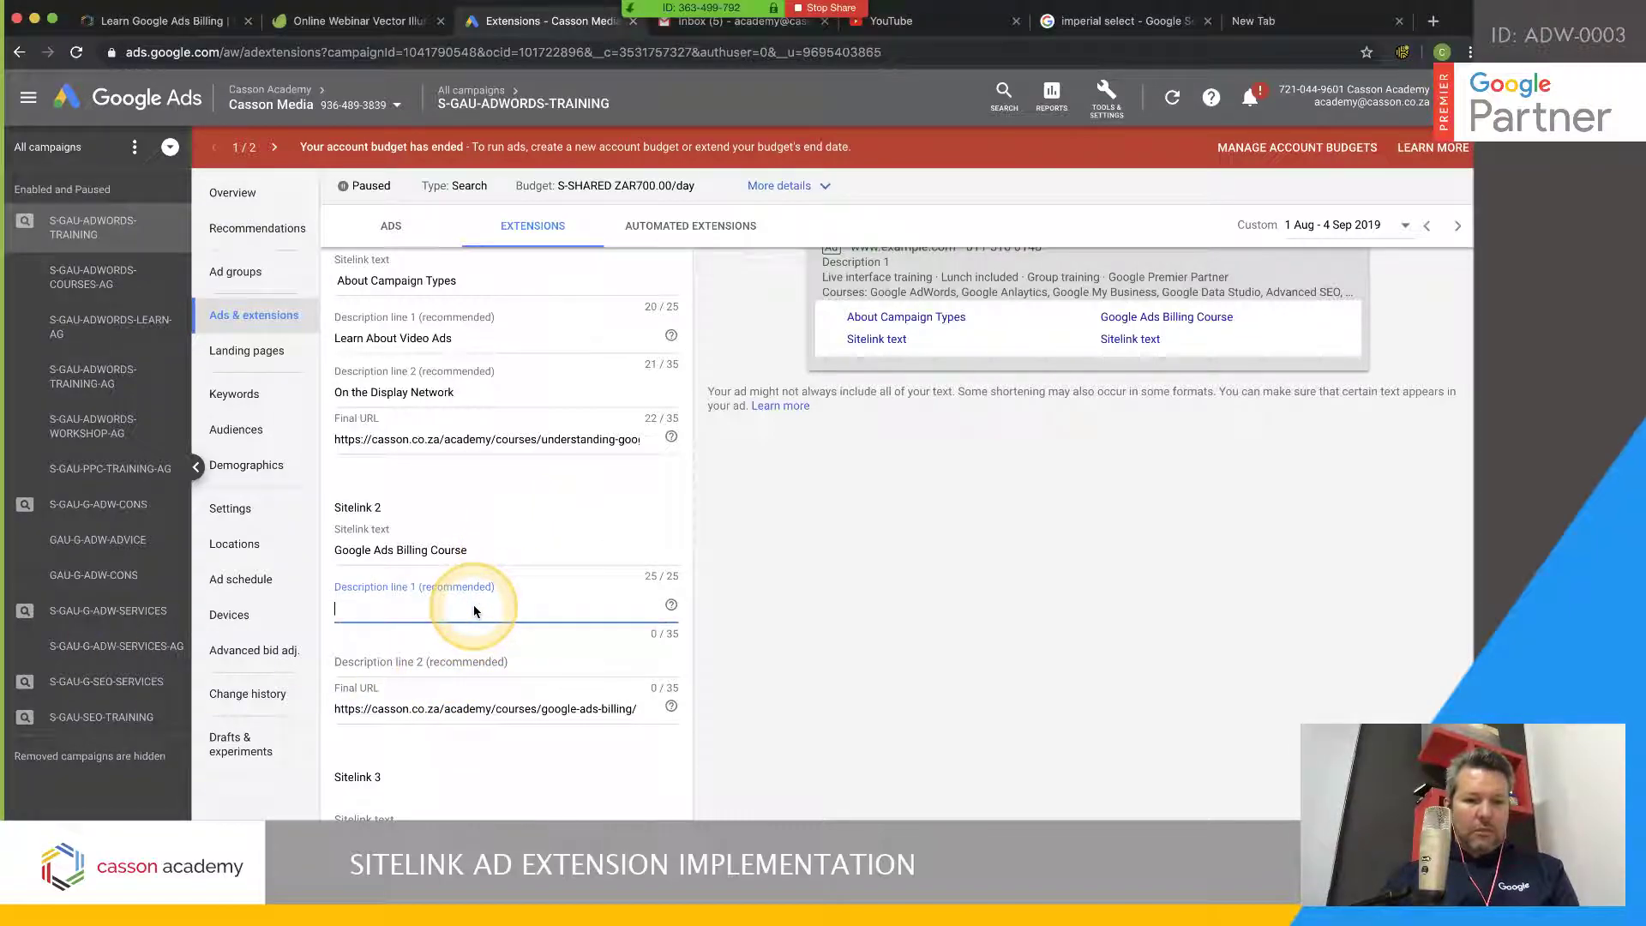
left_click(171, 23)
scroll(543, 607, "down", 8)
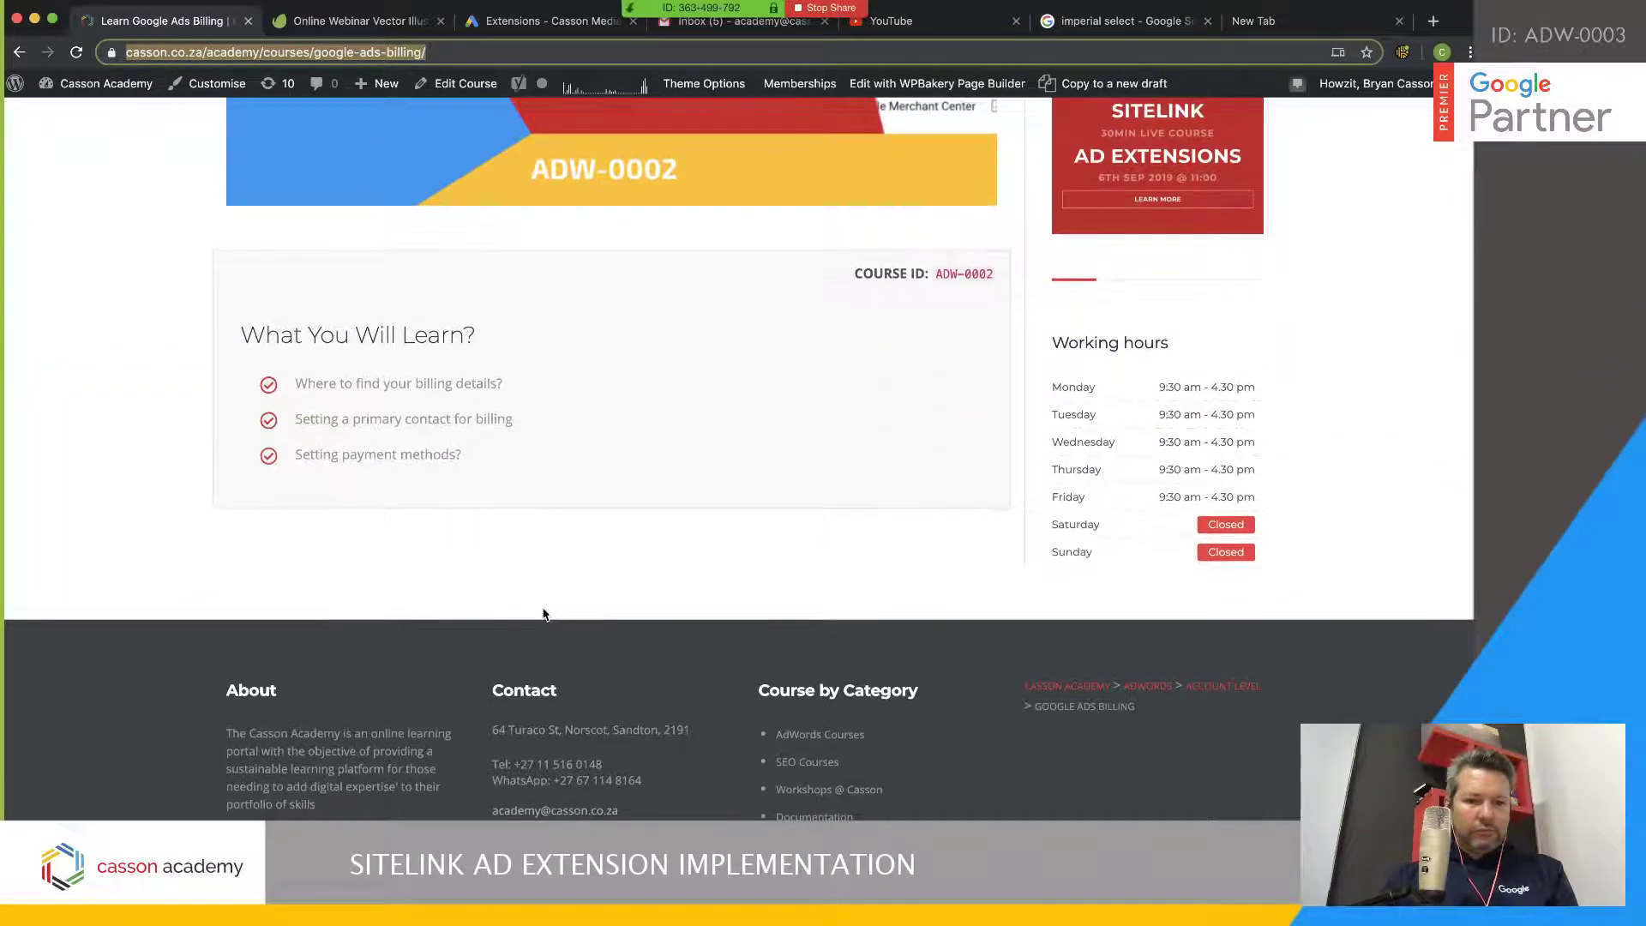
scroll(543, 613, "up", 2)
left_click(532, 581)
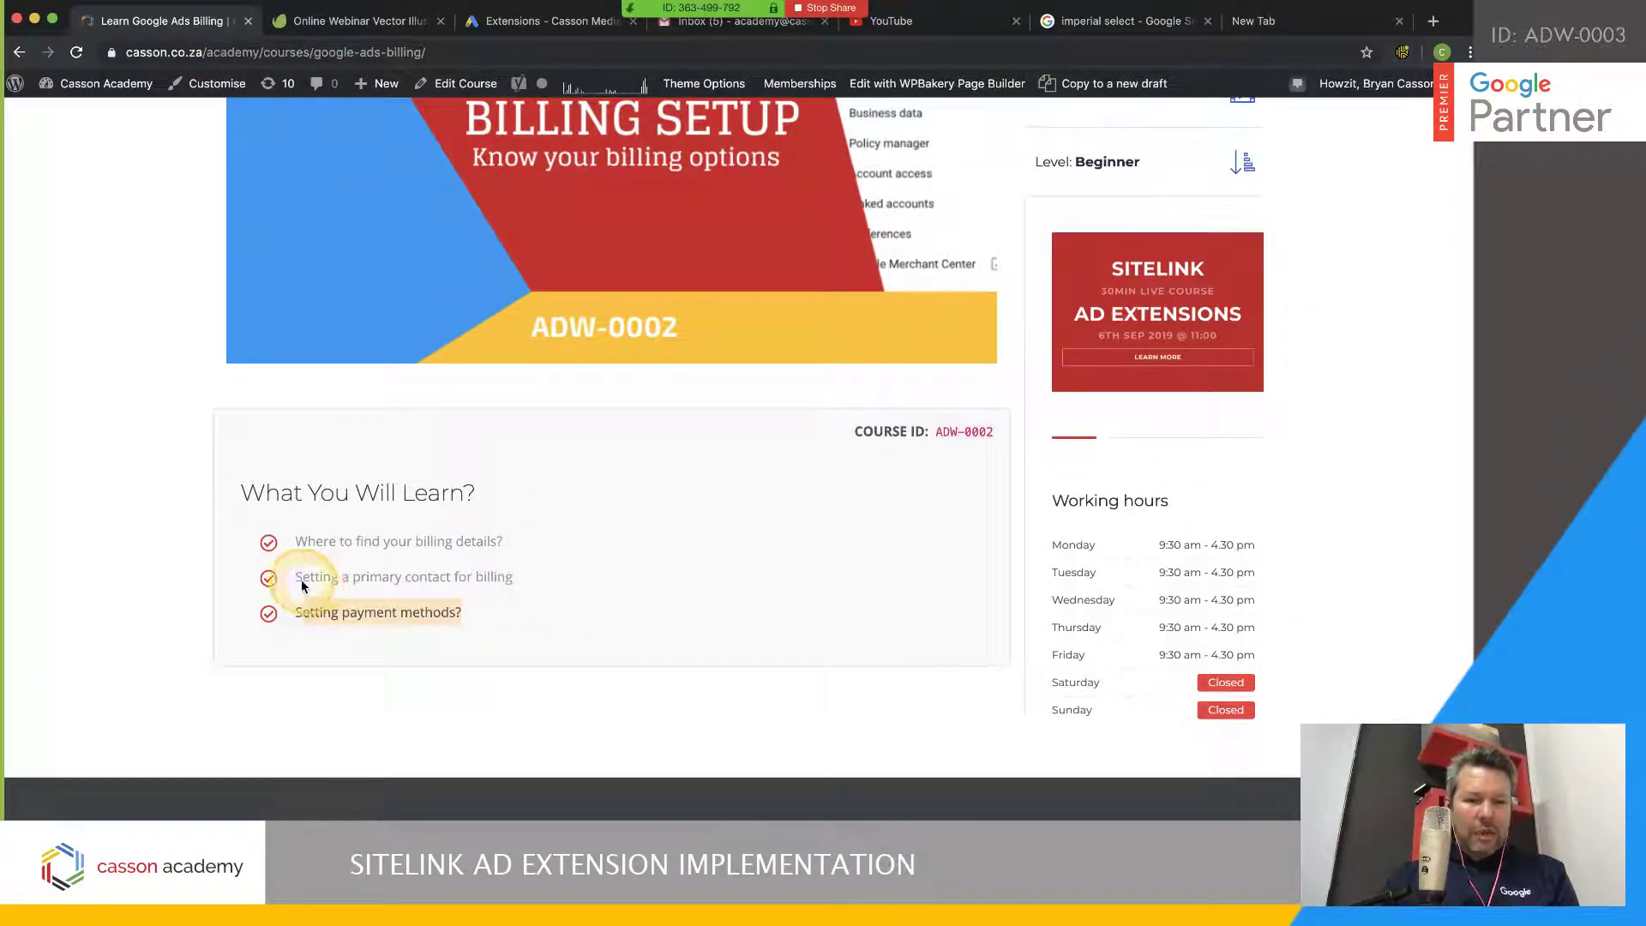
left_click_drag(380, 577, 521, 575)
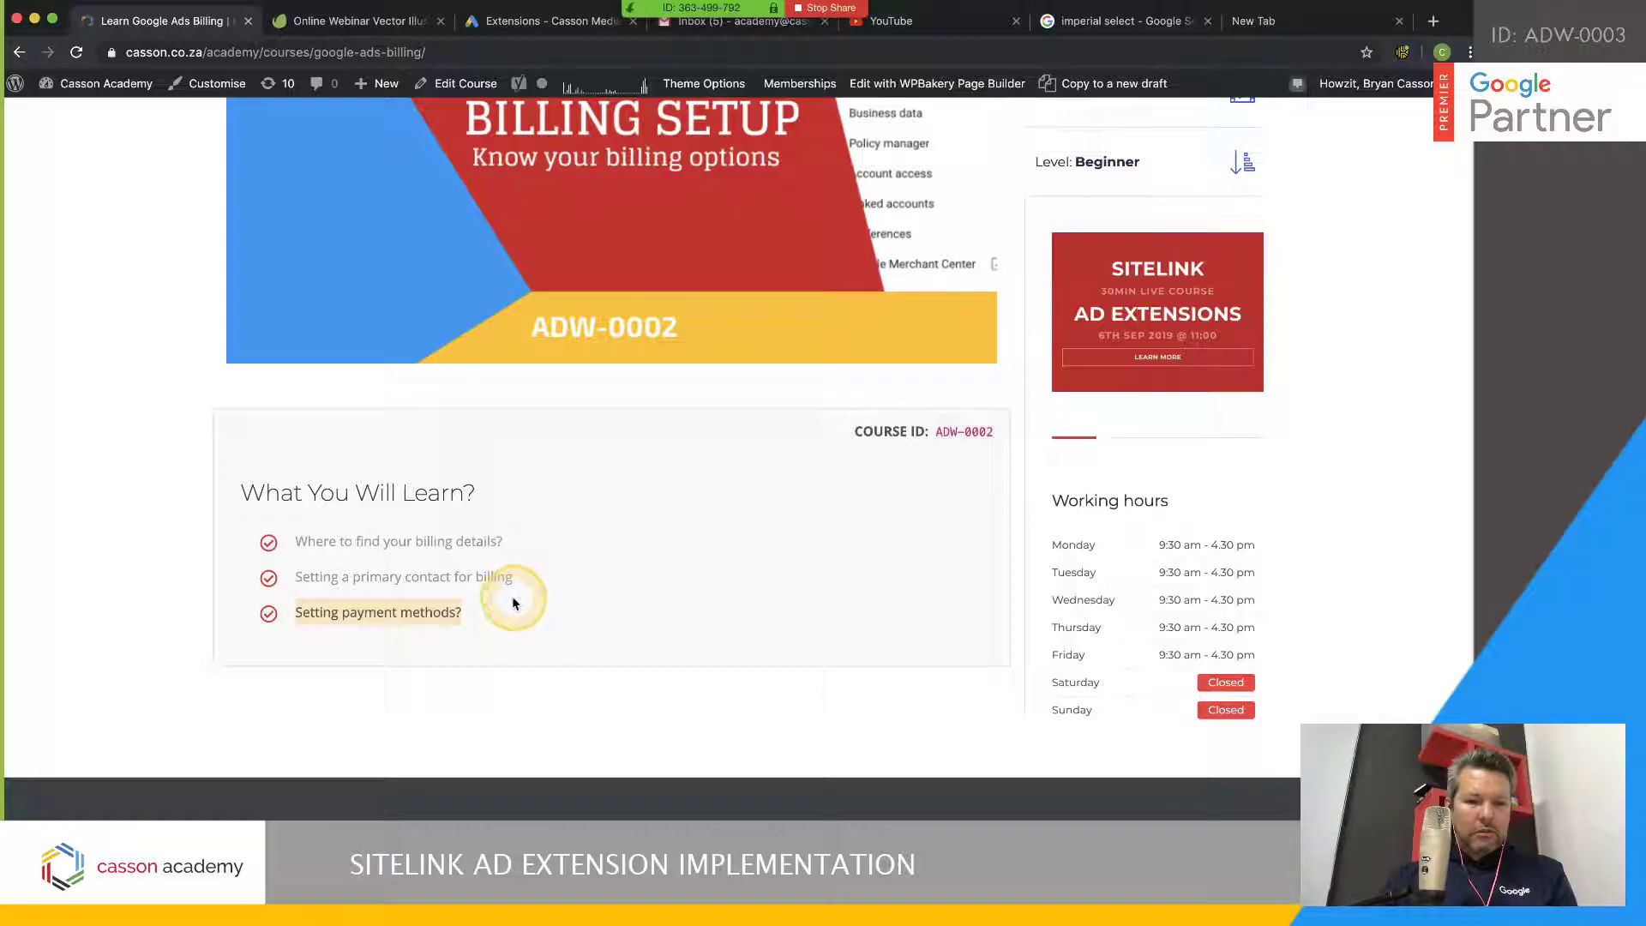
left_click(550, 532)
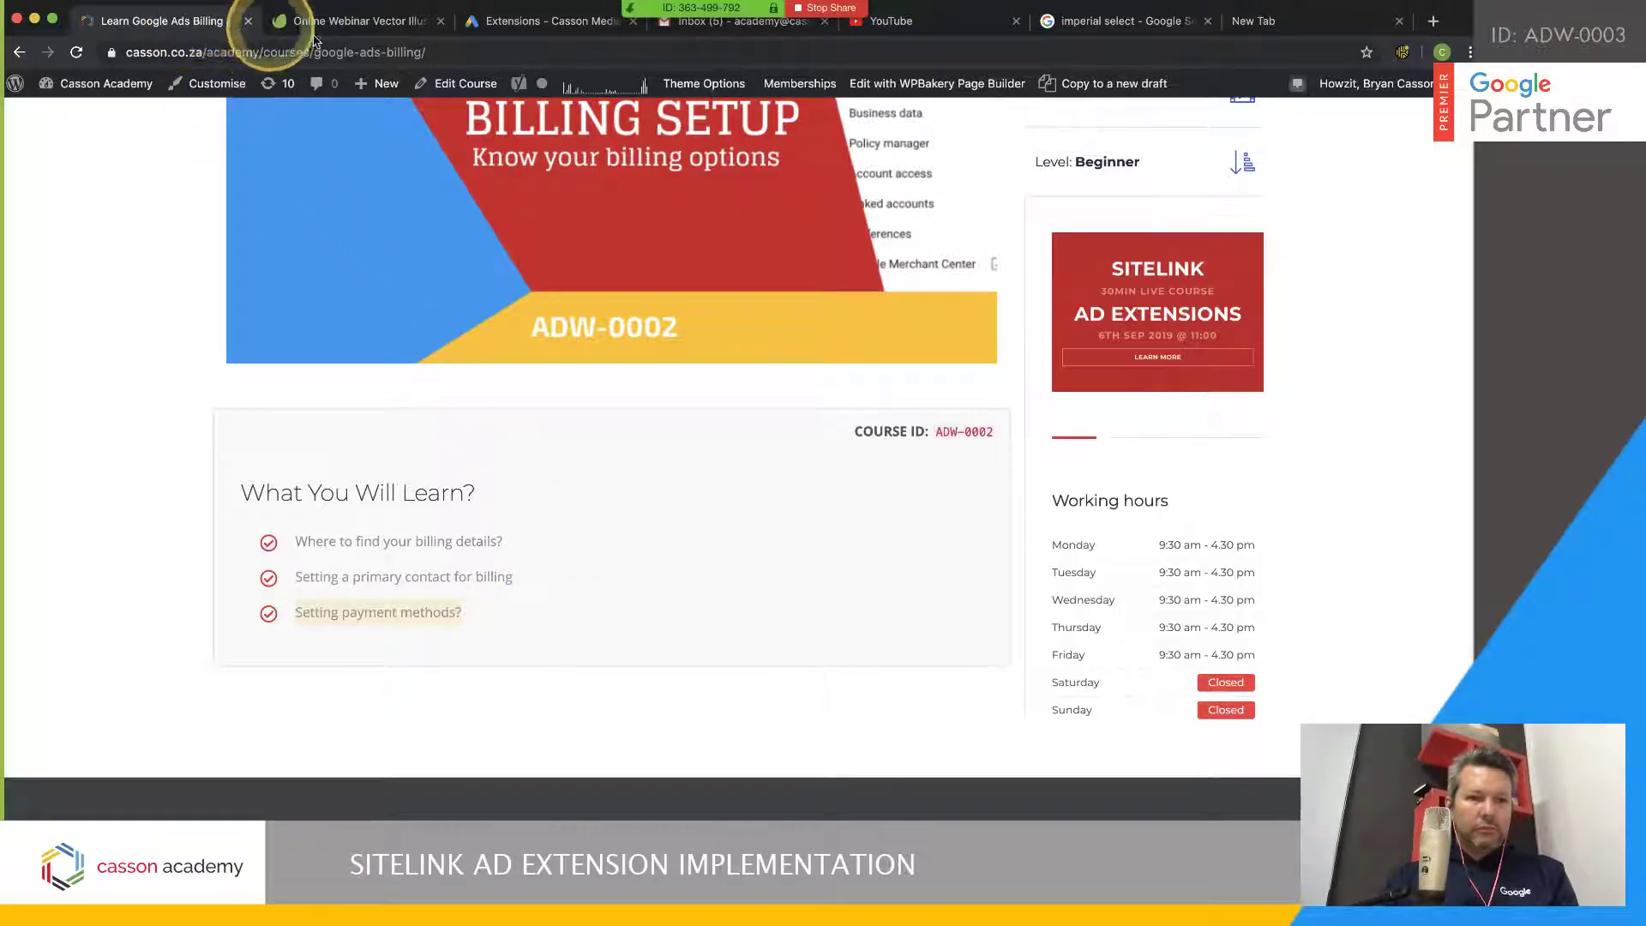
left_click(523, 25)
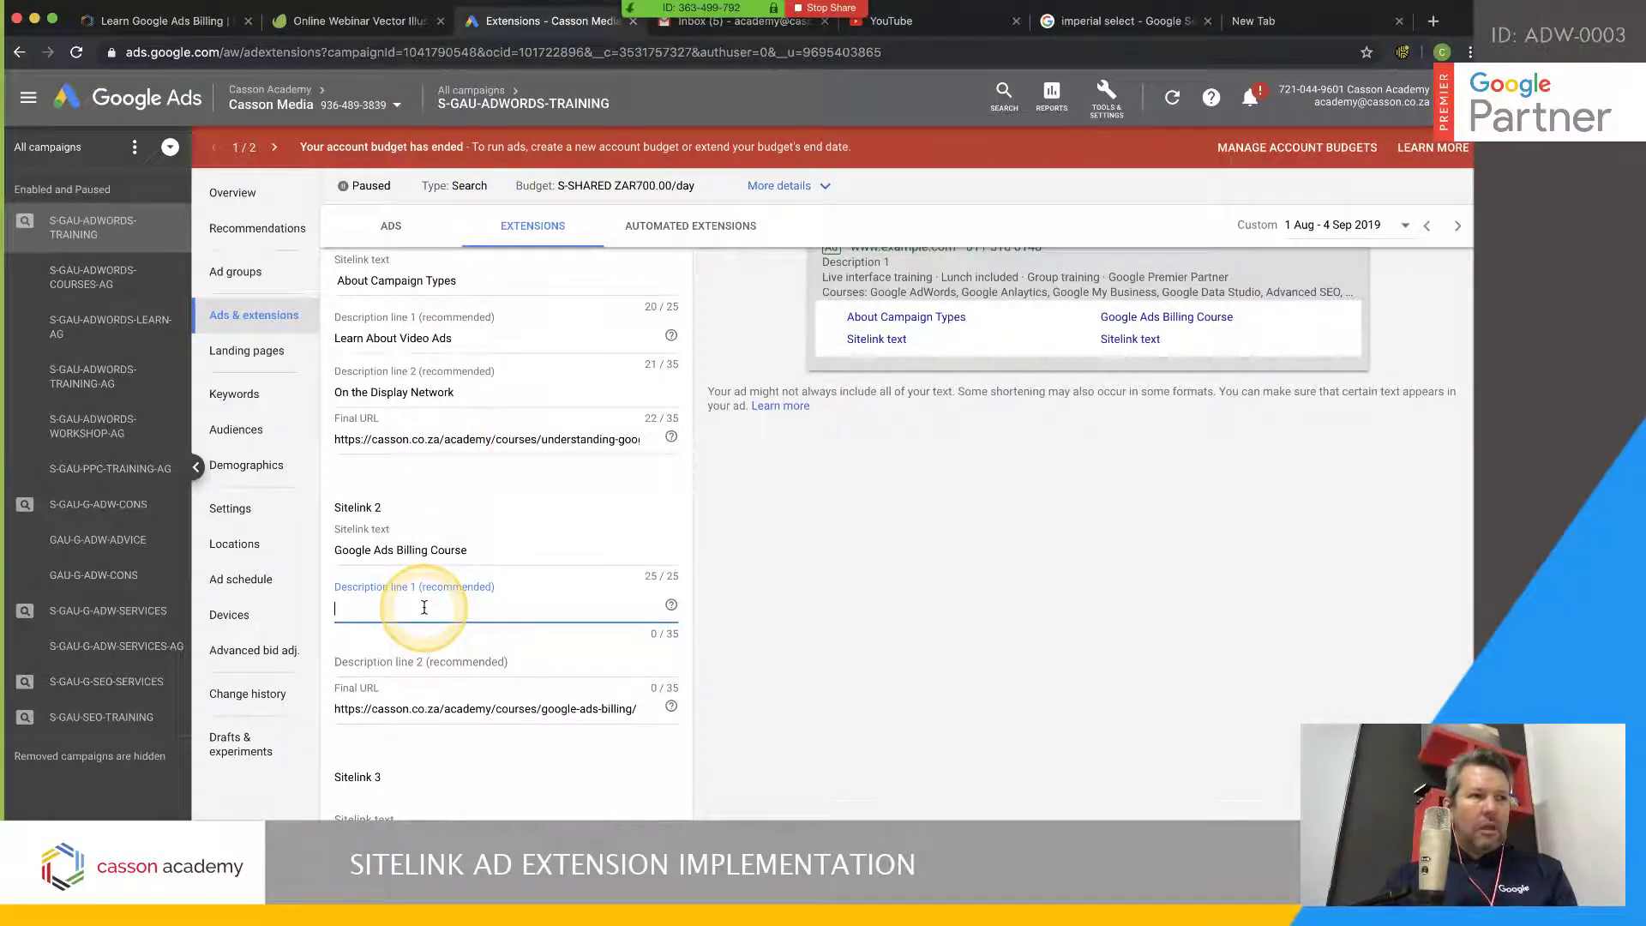
Copy "Where to find your billing details?" from the Google Ads Billing course page into description line 2 of Sitelink 2
left_click(482, 650)
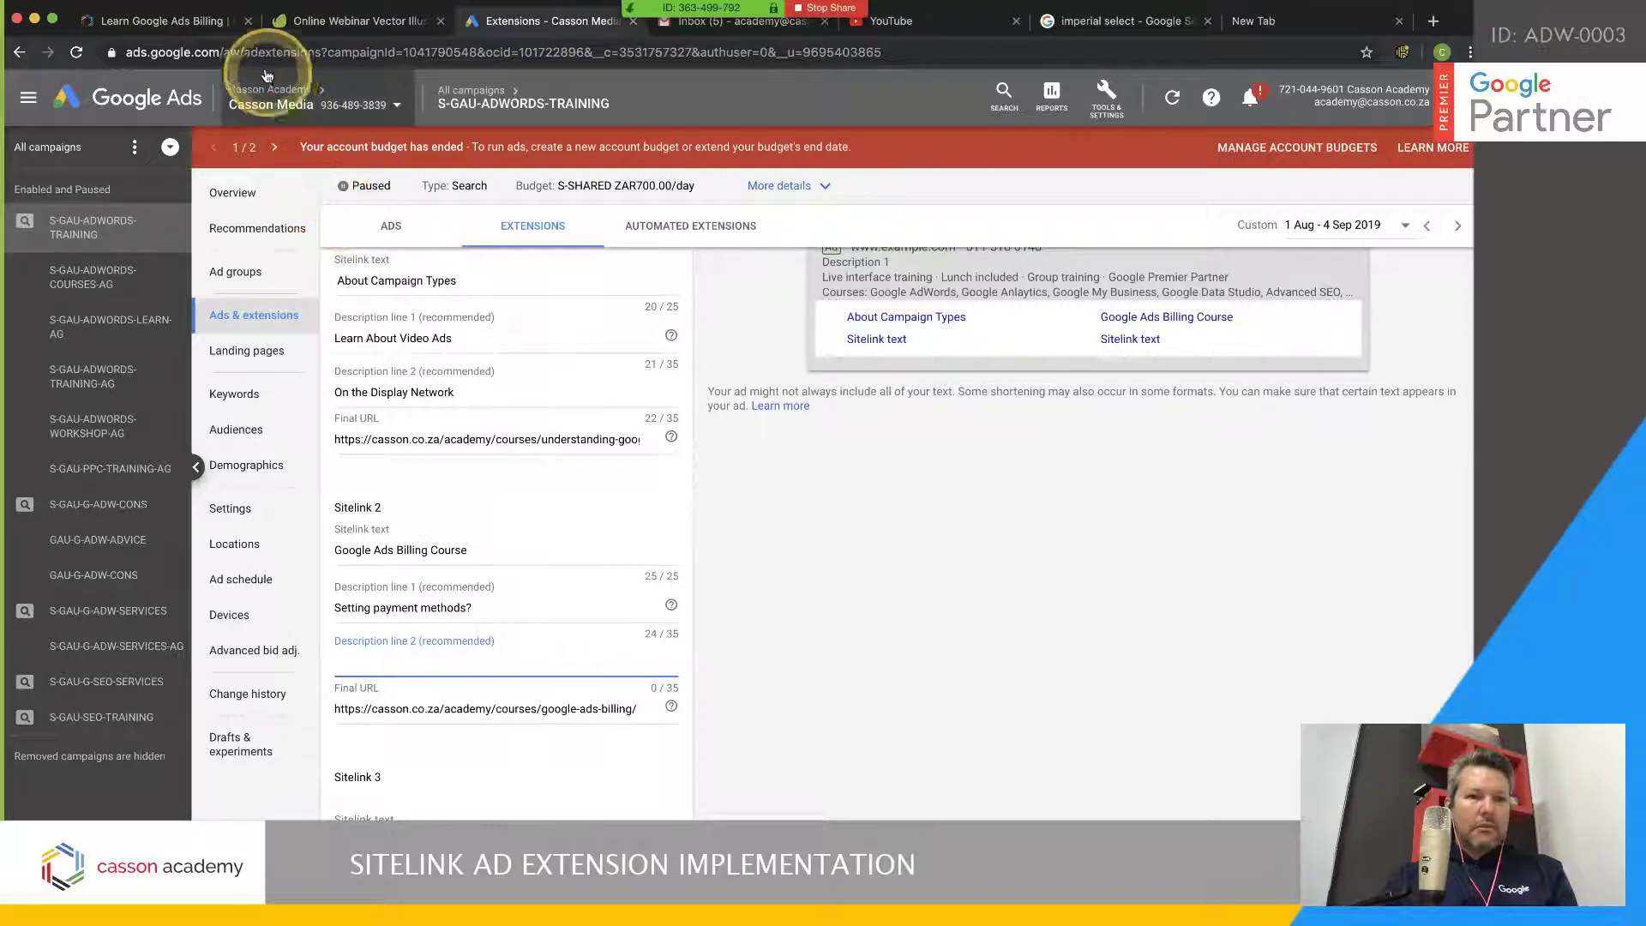
left_click(205, 21)
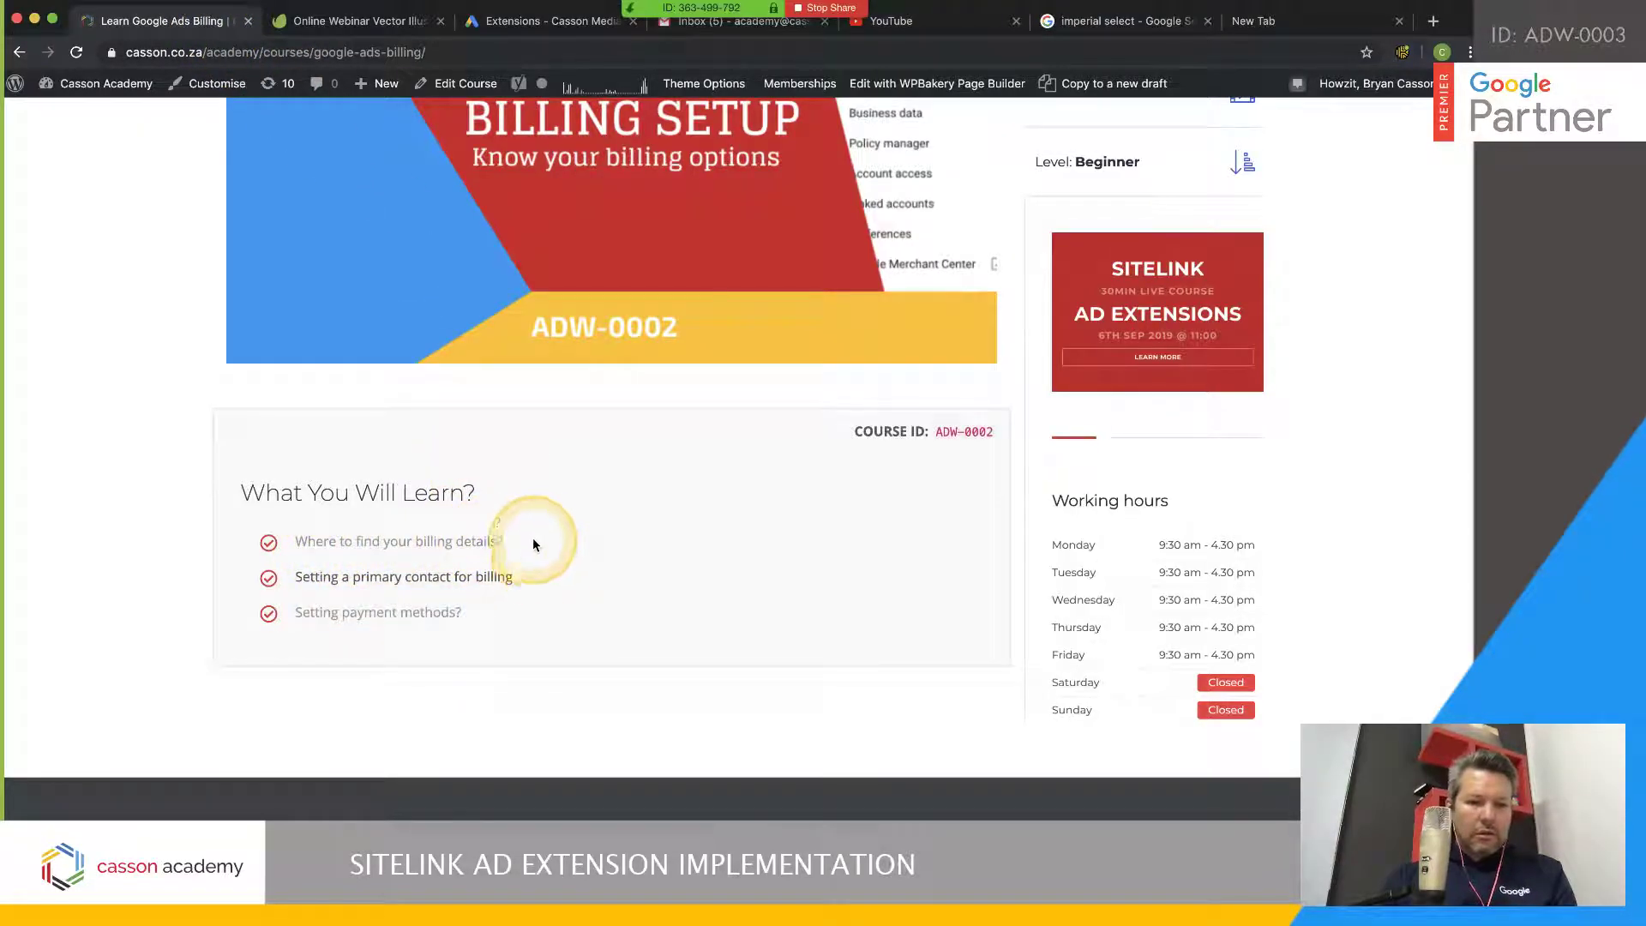
triple_click(339, 536)
key("ctrl+c")
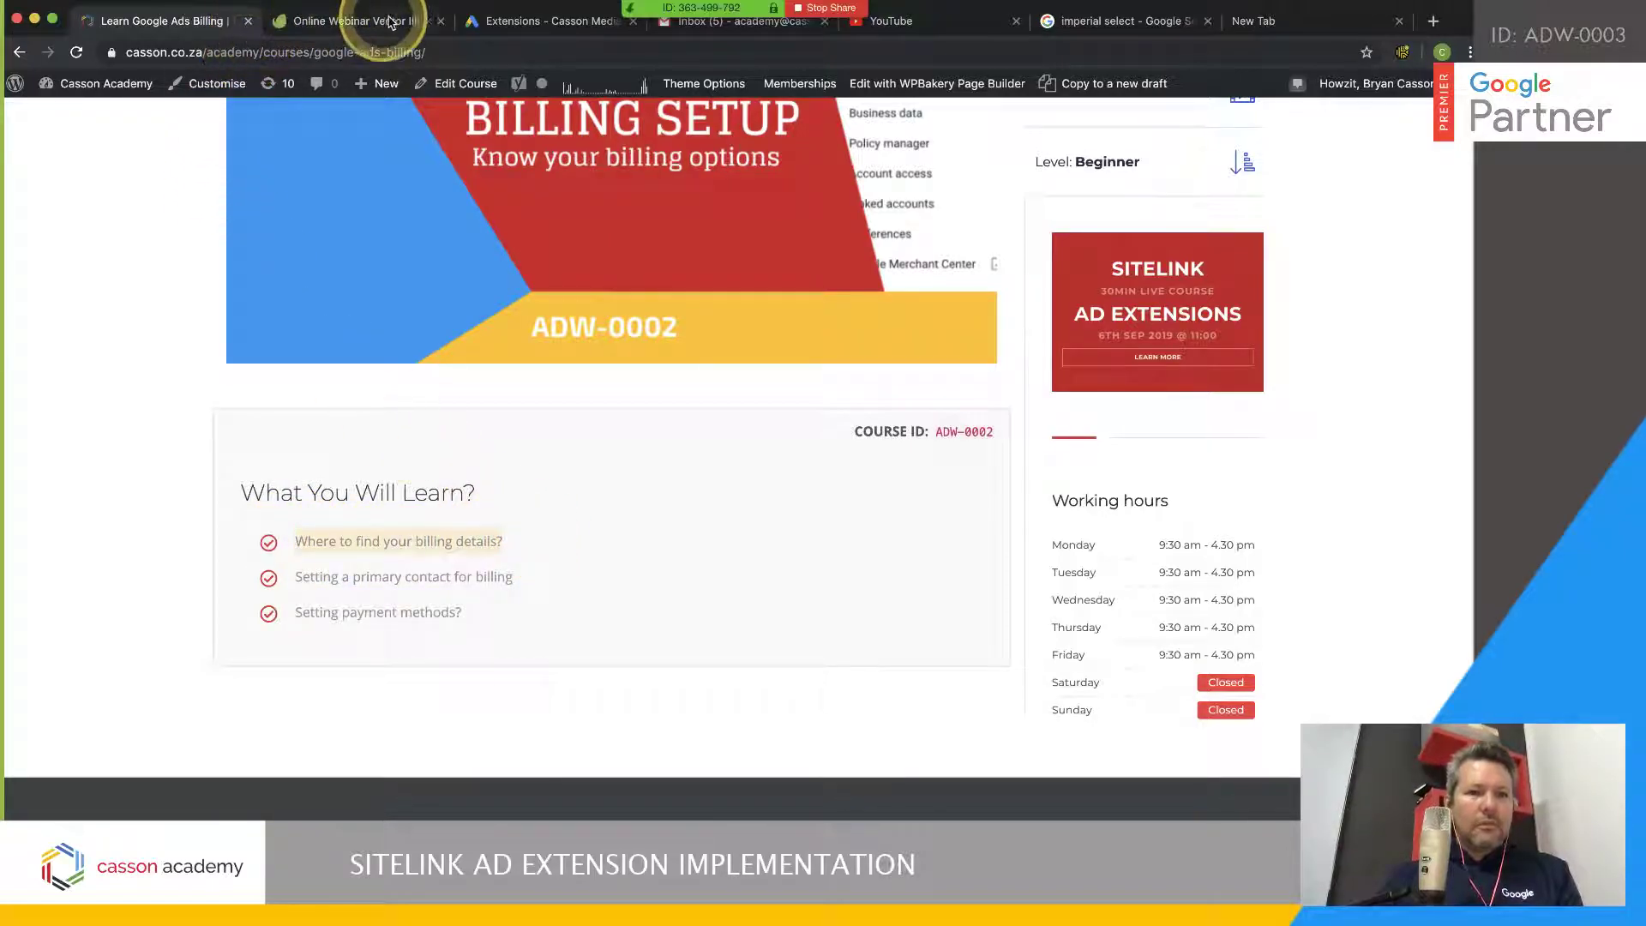
left_click(484, 19)
key("ctrl+v")
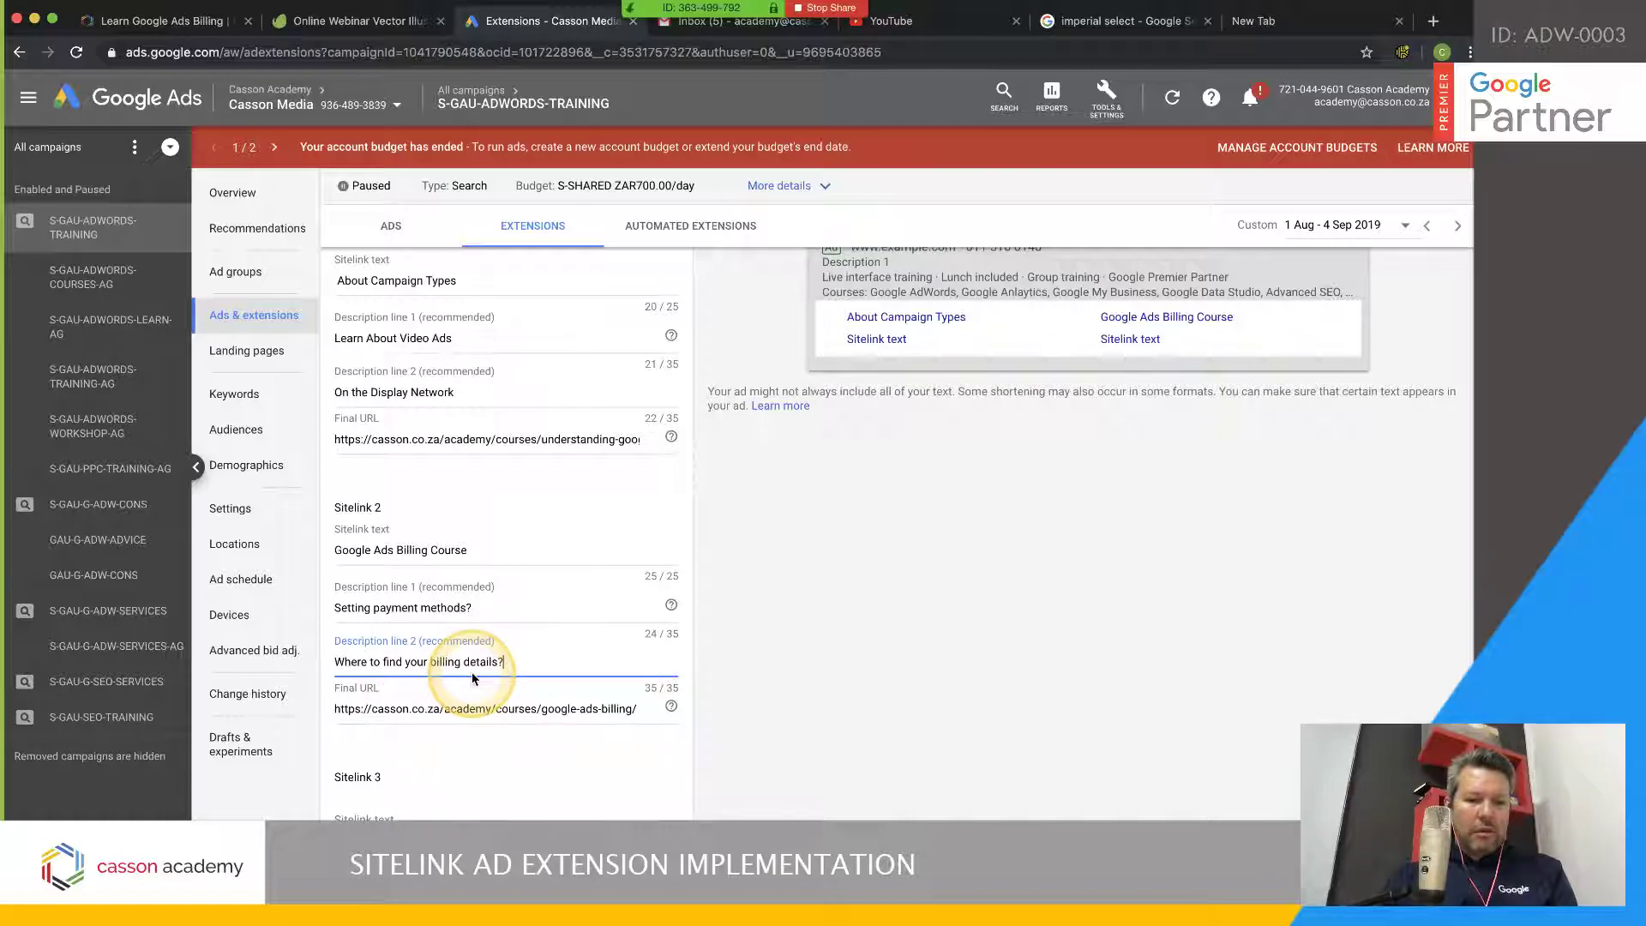
left_click(836, 677)
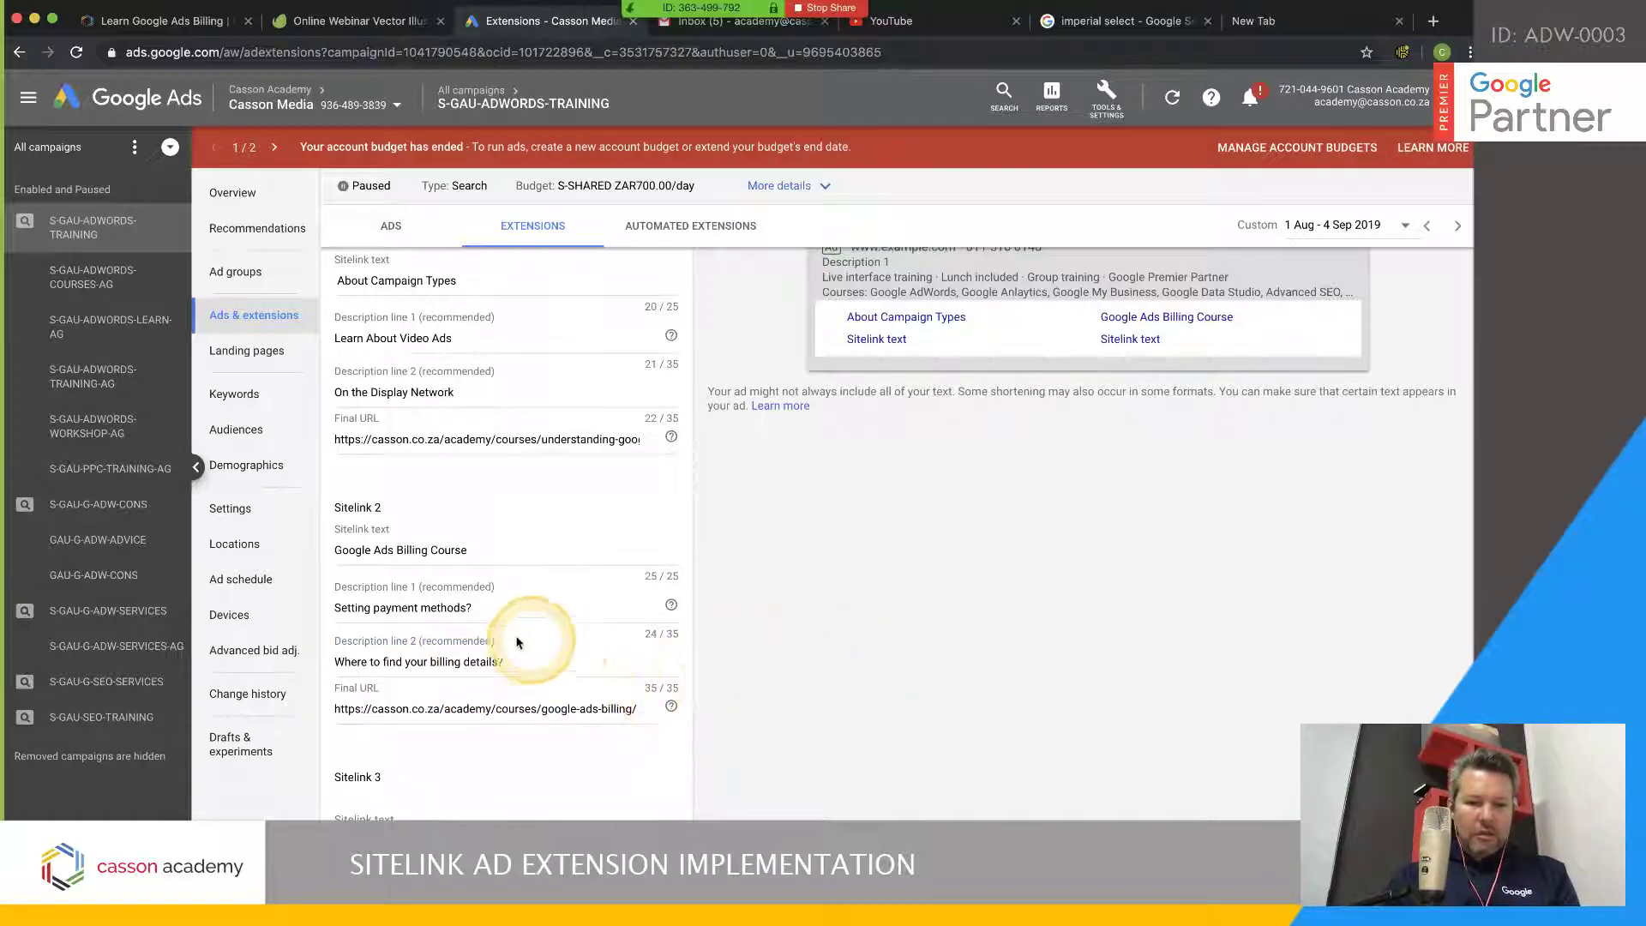
Review the texts, descriptions and final URLs of Sitelink 1 and Sitelink 2 together with the ad preview
scroll(688, 577, "down", 3)
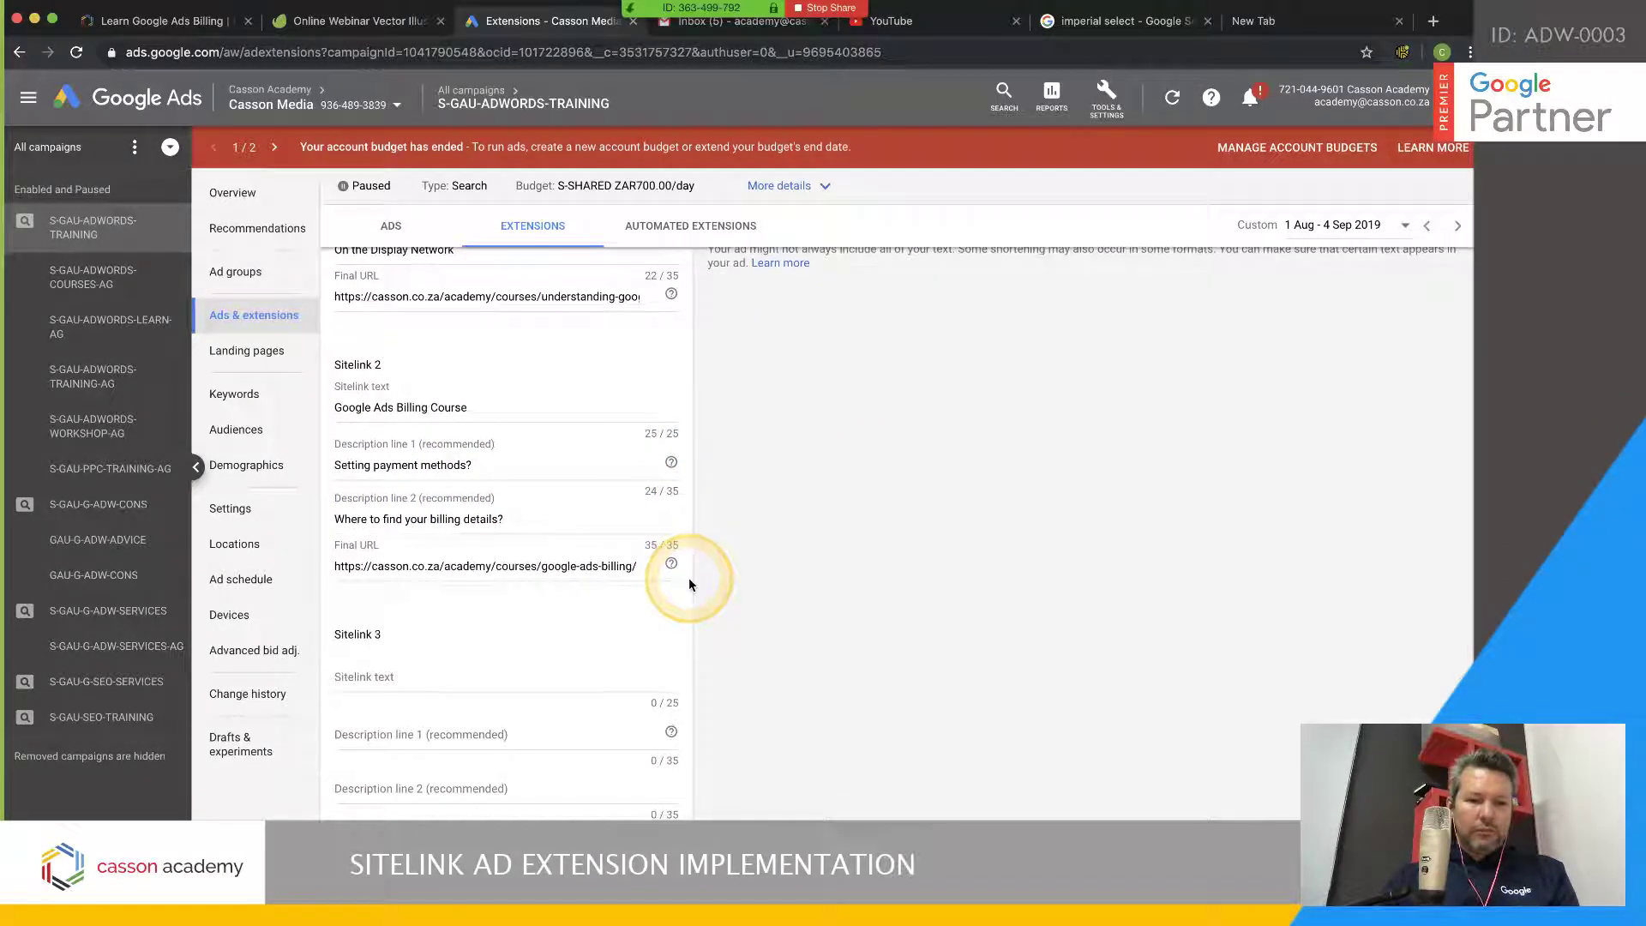
scroll(689, 584, "down", 3)
scroll(690, 584, "up", 5)
scroll(690, 584, "down", 1)
scroll(690, 584, "up", 3)
left_click(478, 522)
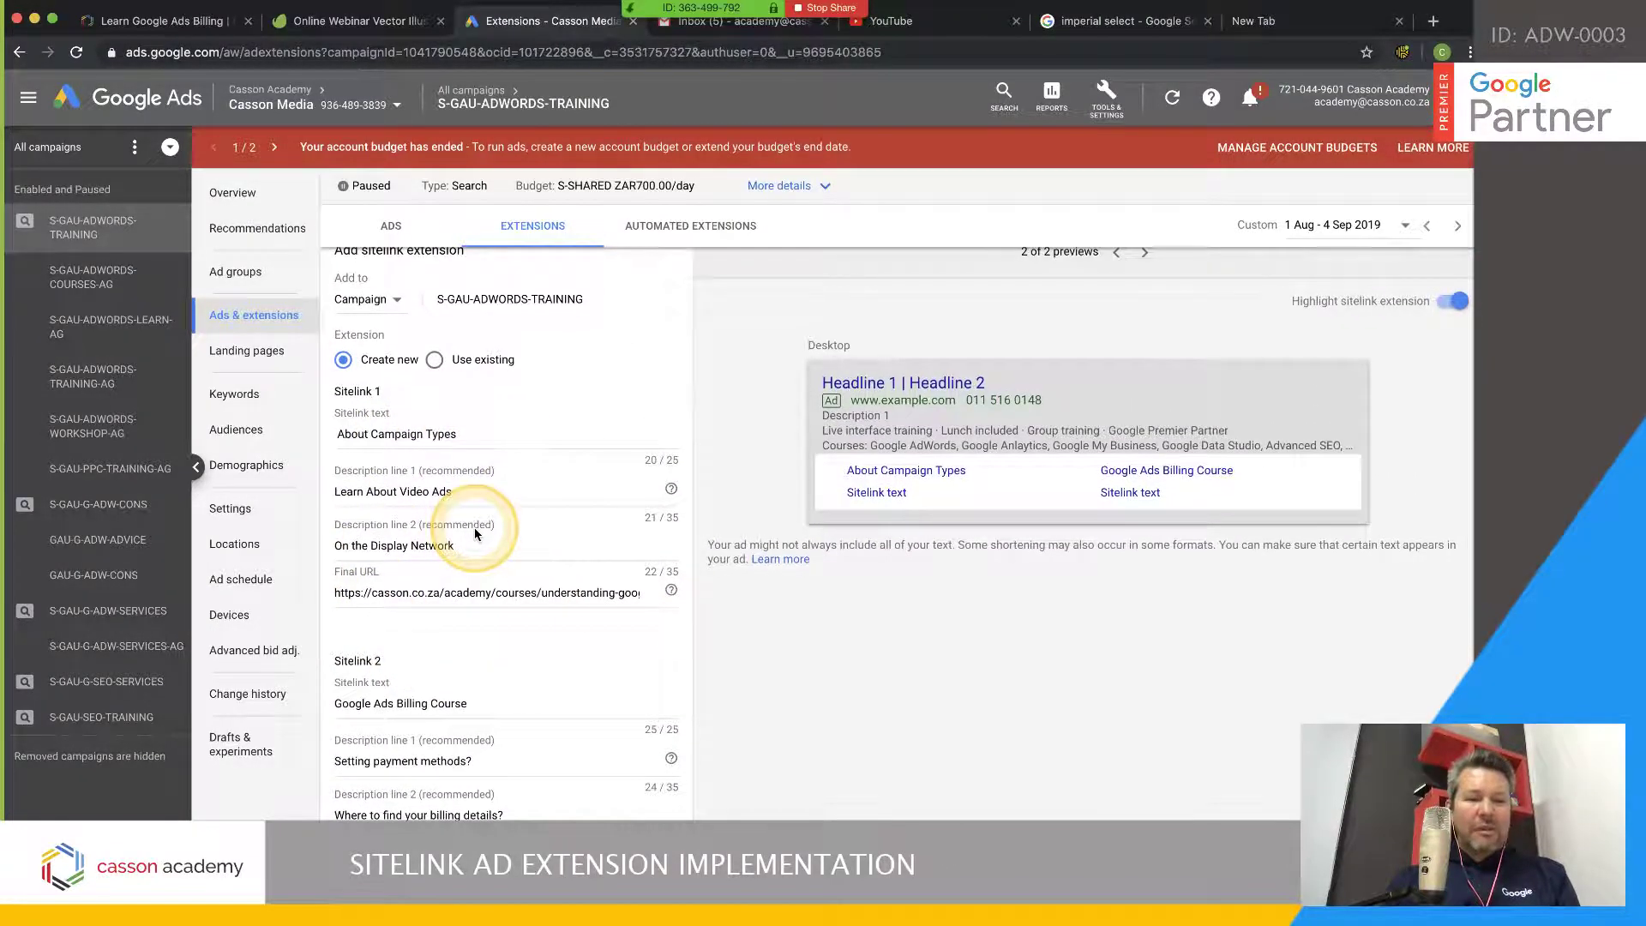
scroll(475, 528, "down", 5)
left_click(456, 497)
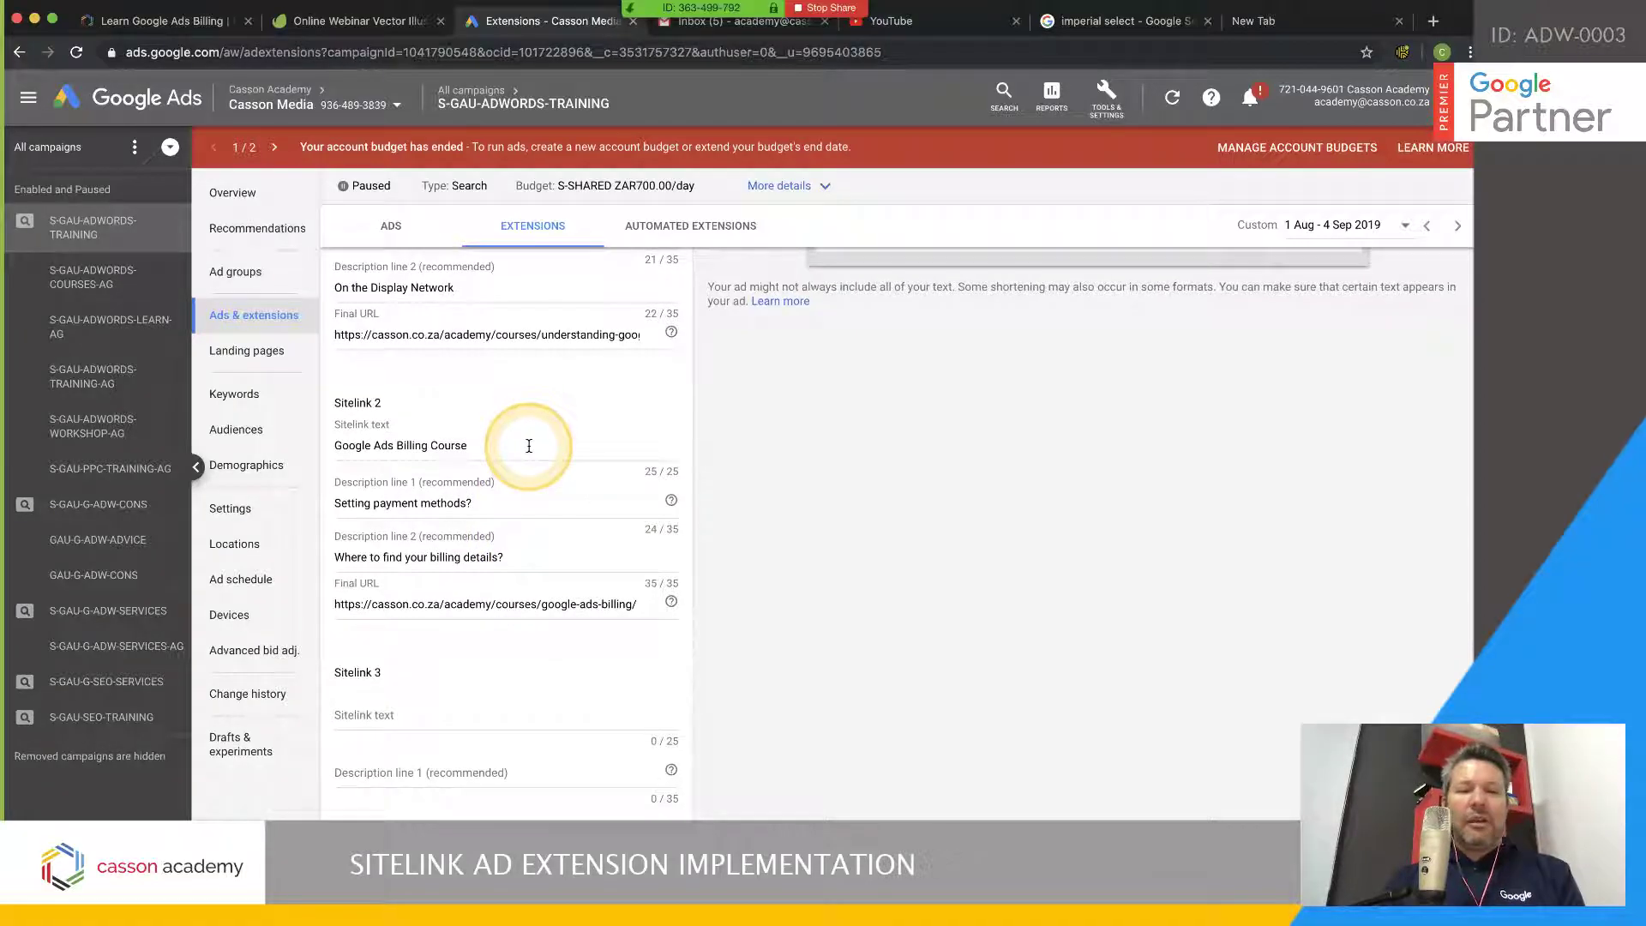
scroll(527, 442, "up", 3)
scroll(528, 448, "down", 5)
scroll(529, 451, "up", 5)
scroll(528, 448, "up", 4)
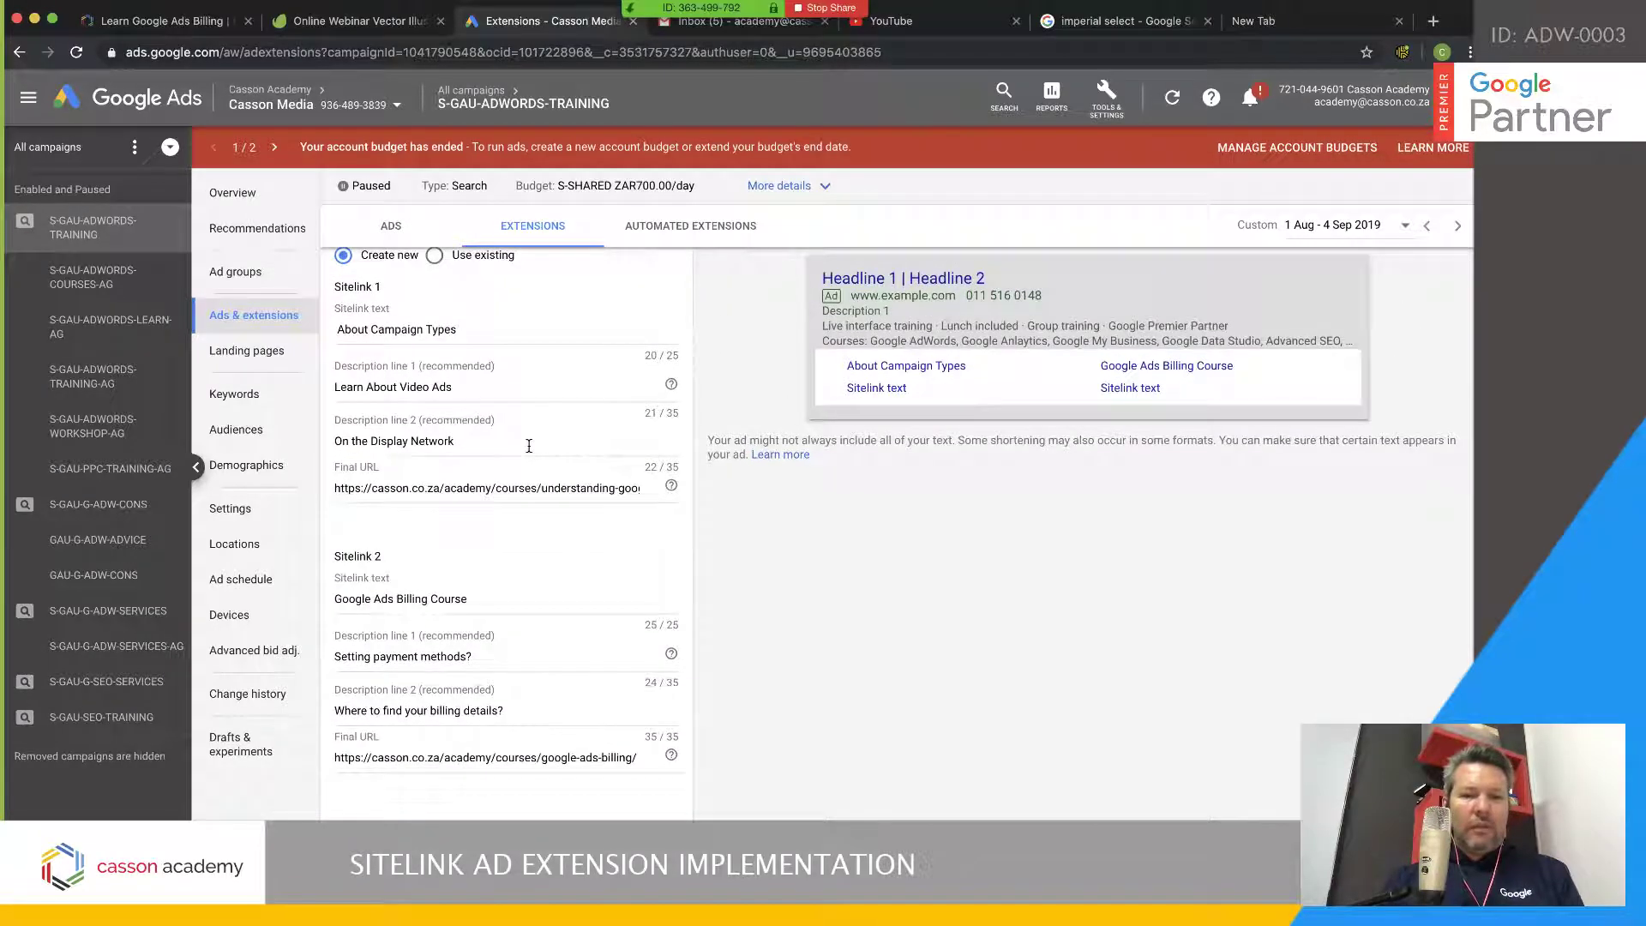
Try ending the text of Sitelink 1 with special characters such as "!" and "*"
left_click(482, 422)
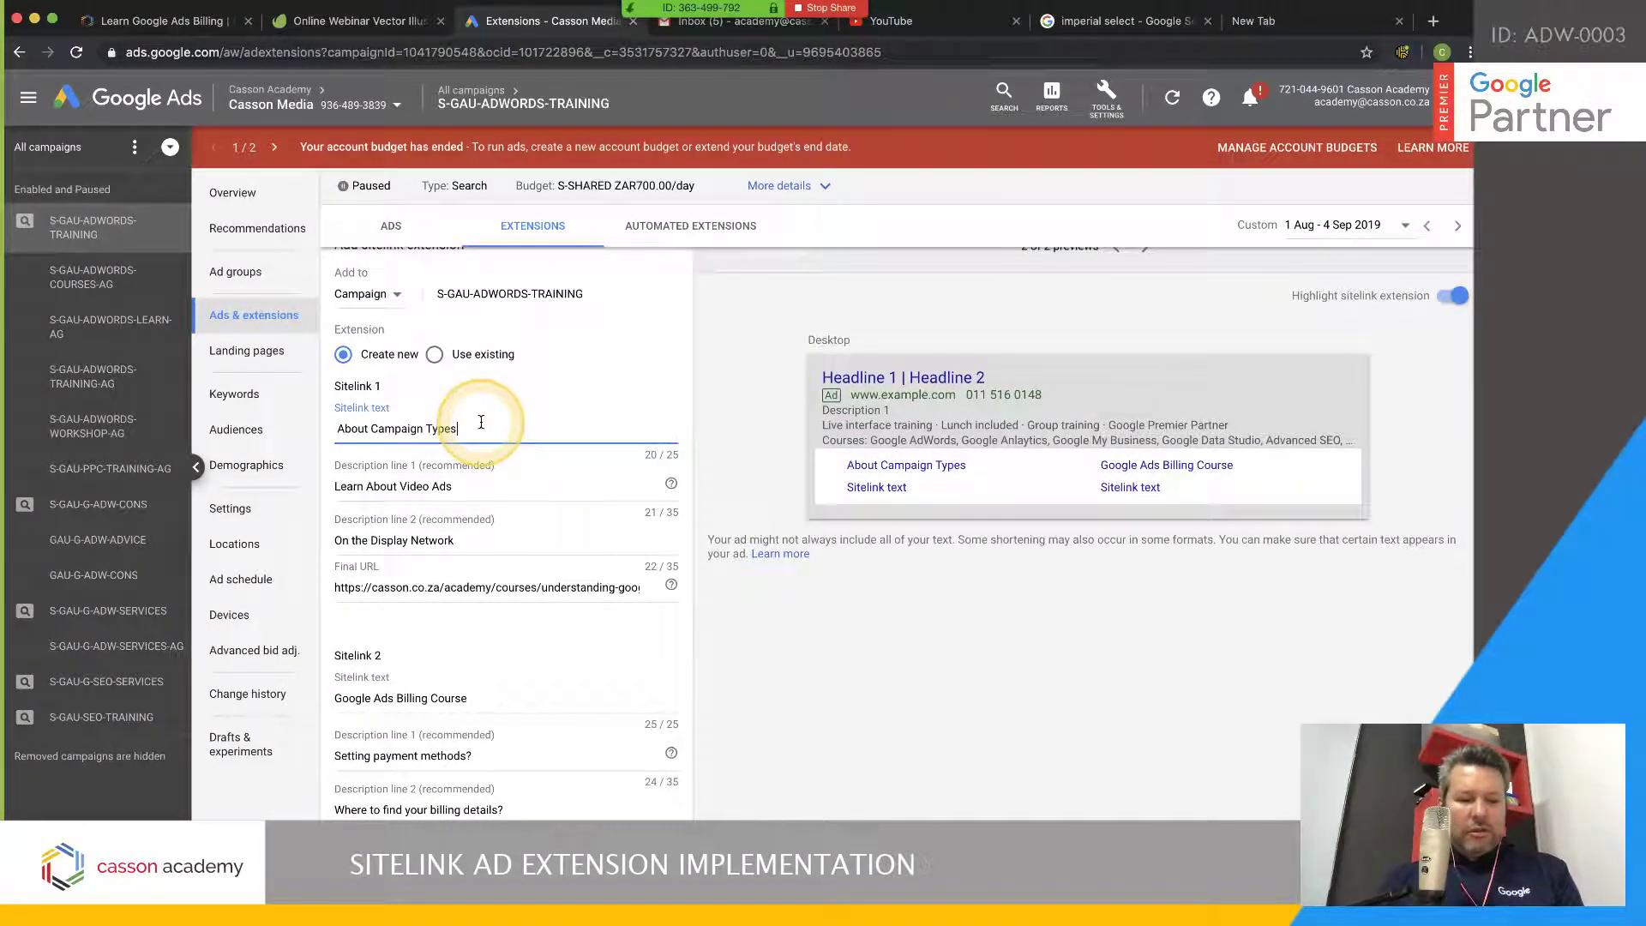
type("!")
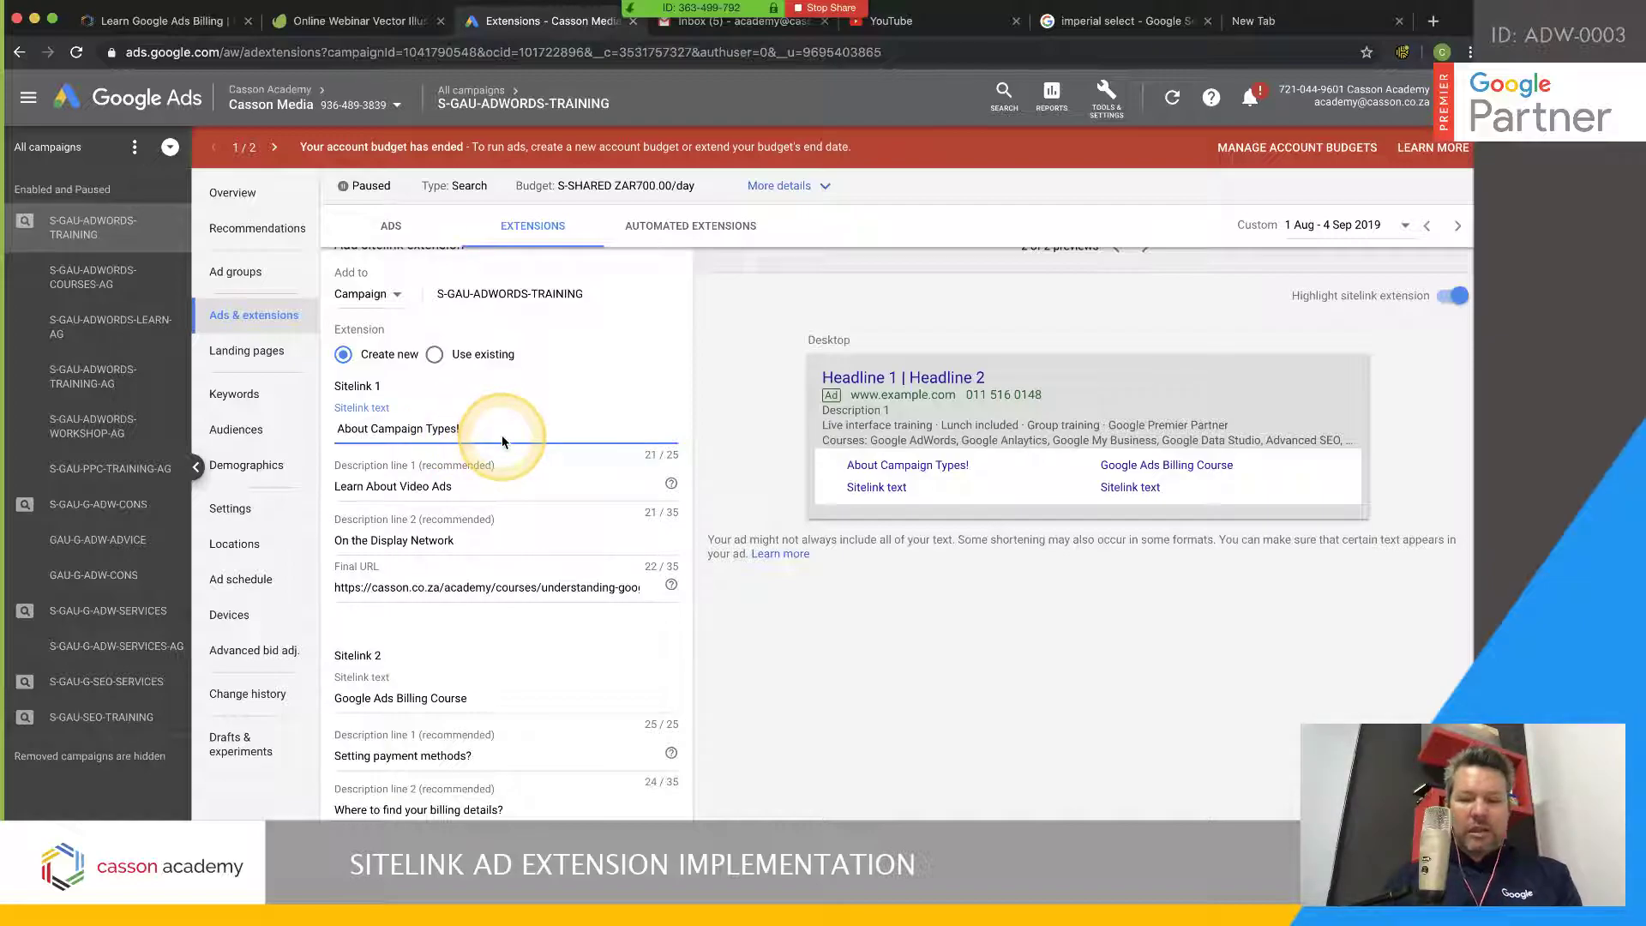
key("BackSpace")
scroll(501, 552, "down", 3)
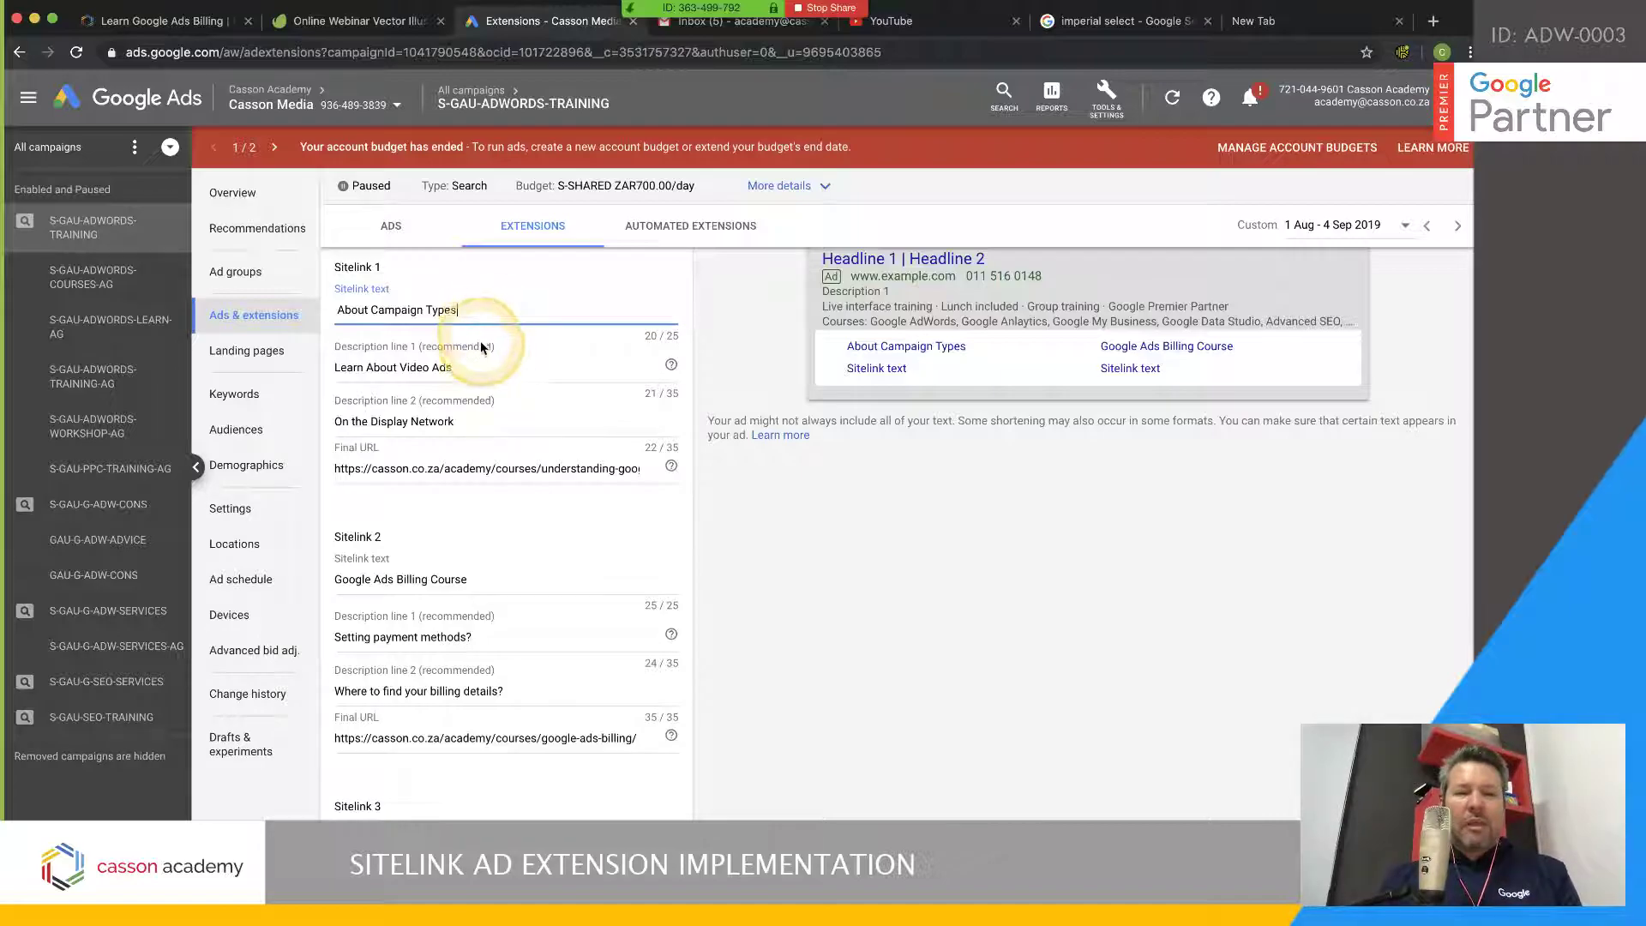
scroll(476, 420, "up", 2)
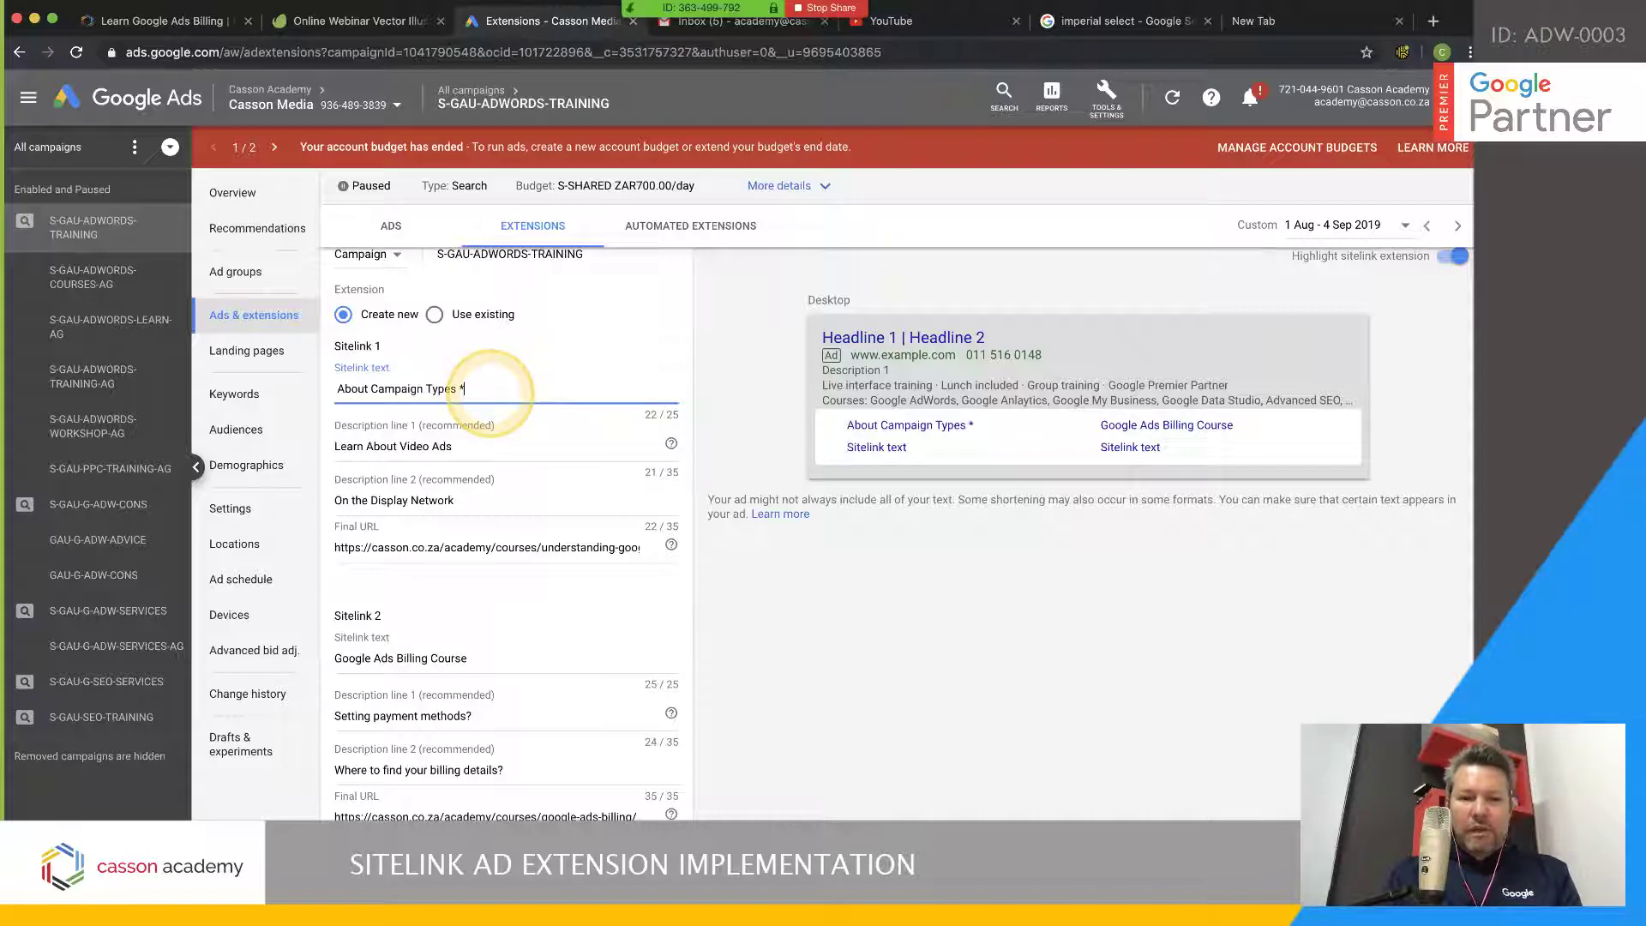
type("(")
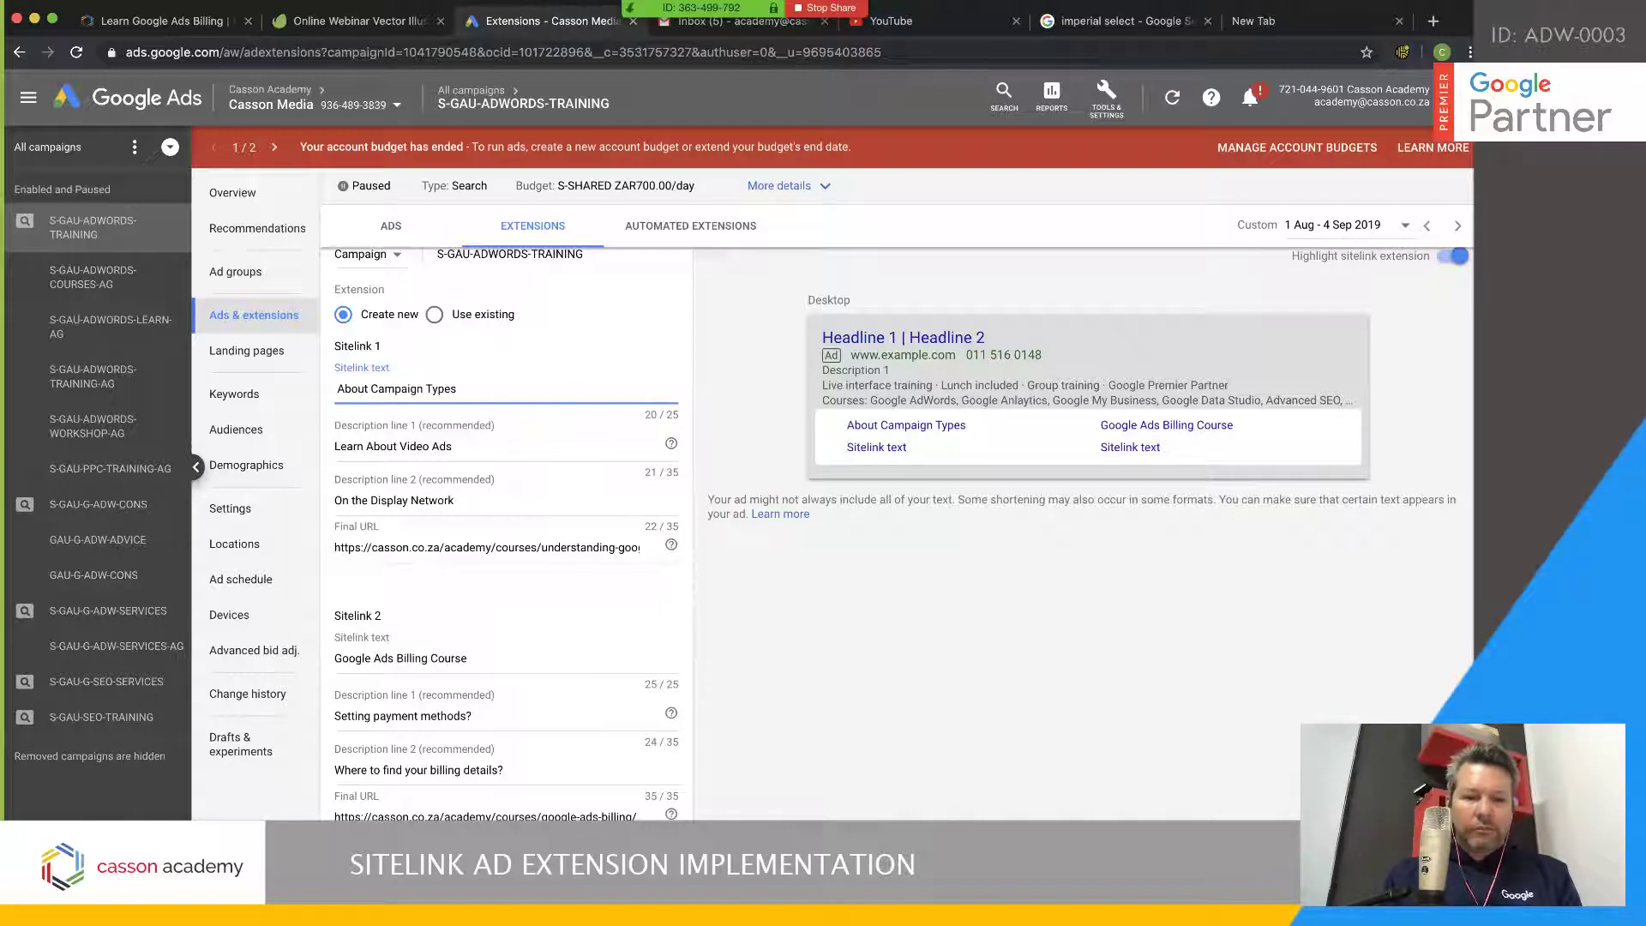
Save the two new sitelink extensions to the S-GAU-ADWORDS-TRAINING campaign
scroll(763, 516, "down", 5)
scroll(763, 523, "up", 6)
scroll(763, 523, "down", 10)
scroll(763, 523, "down", 2)
left_click(376, 448)
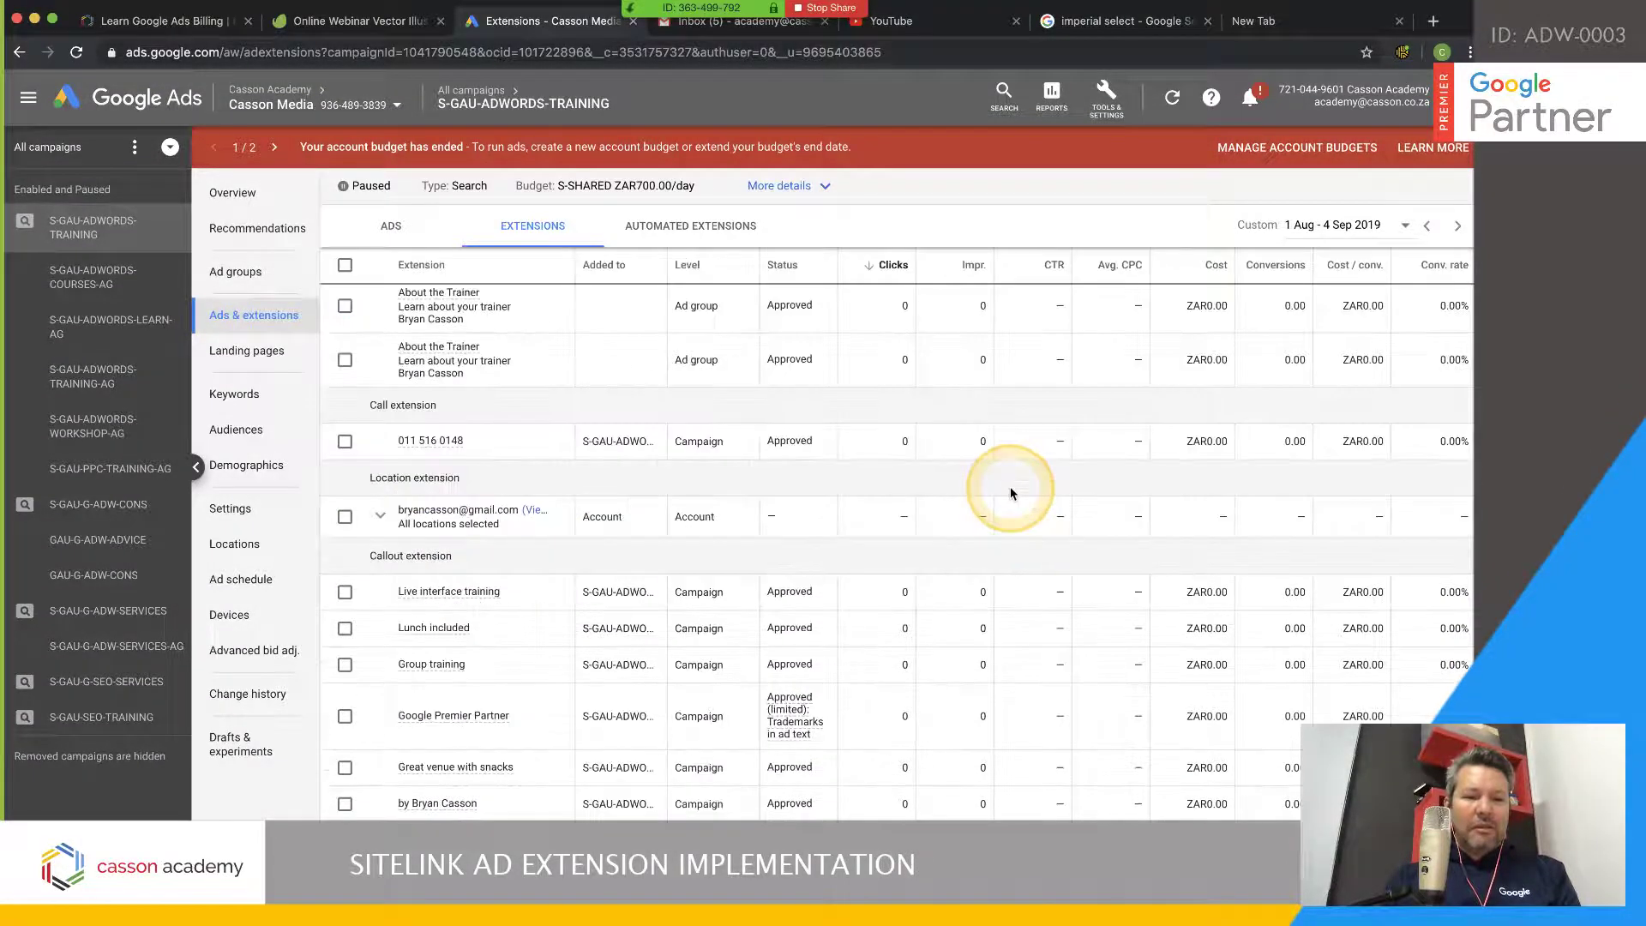
Filter the campaign's extensions list by extension type to show only sitelink extensions
scroll(804, 530, "up", 4)
scroll(805, 531, "down", 2)
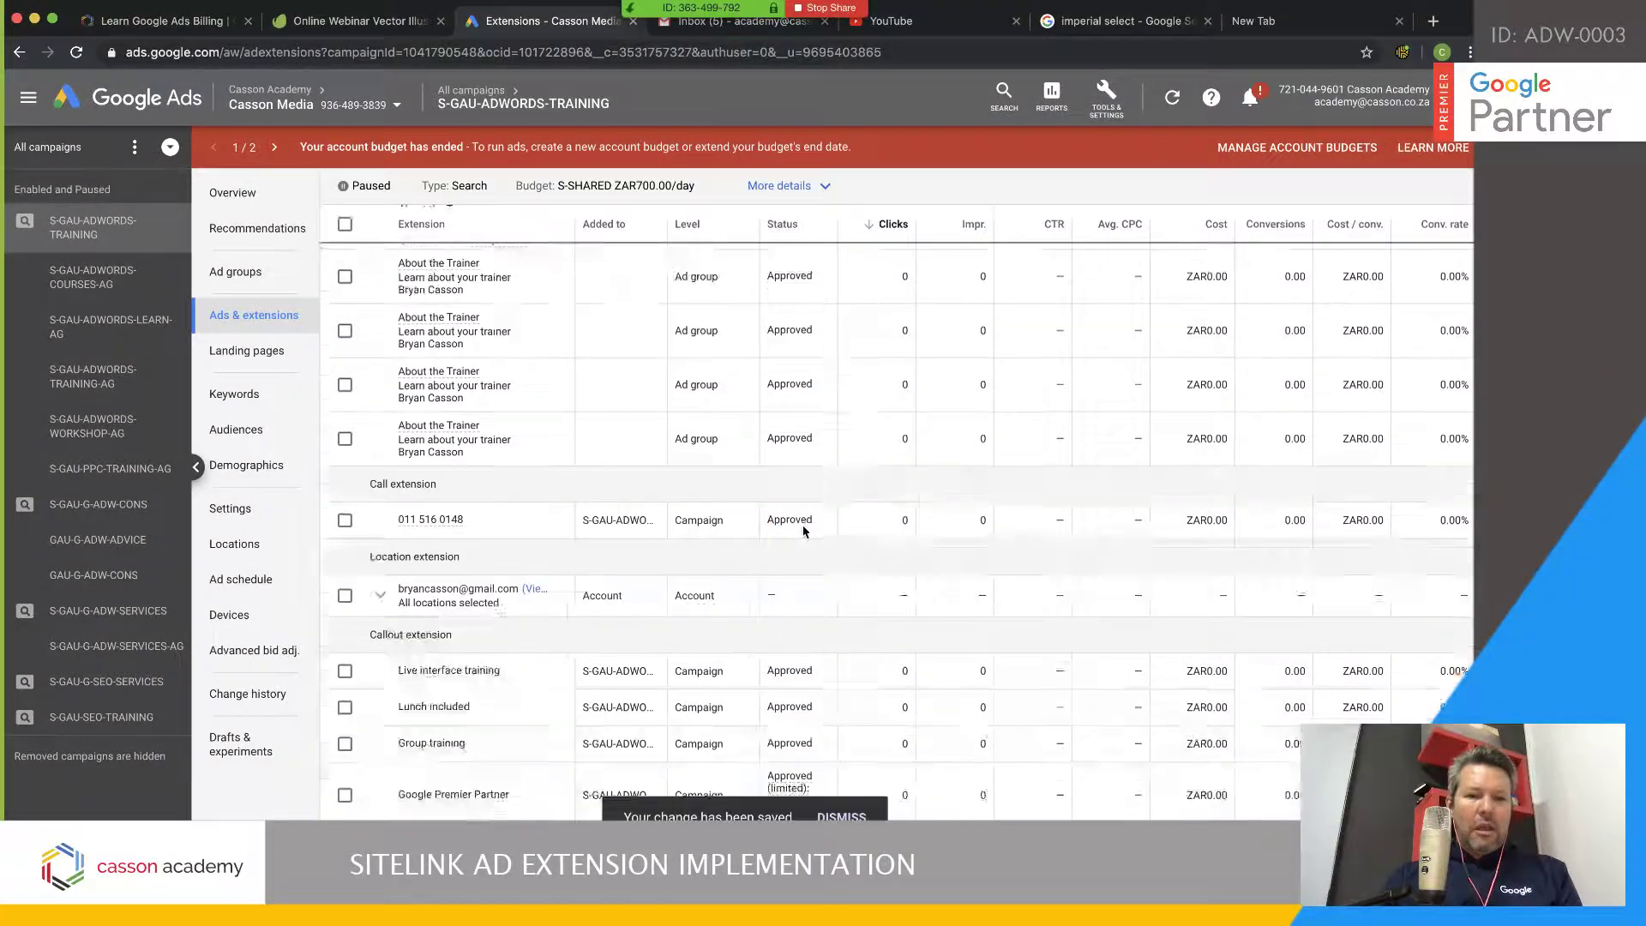
scroll(631, 463, "up", 5)
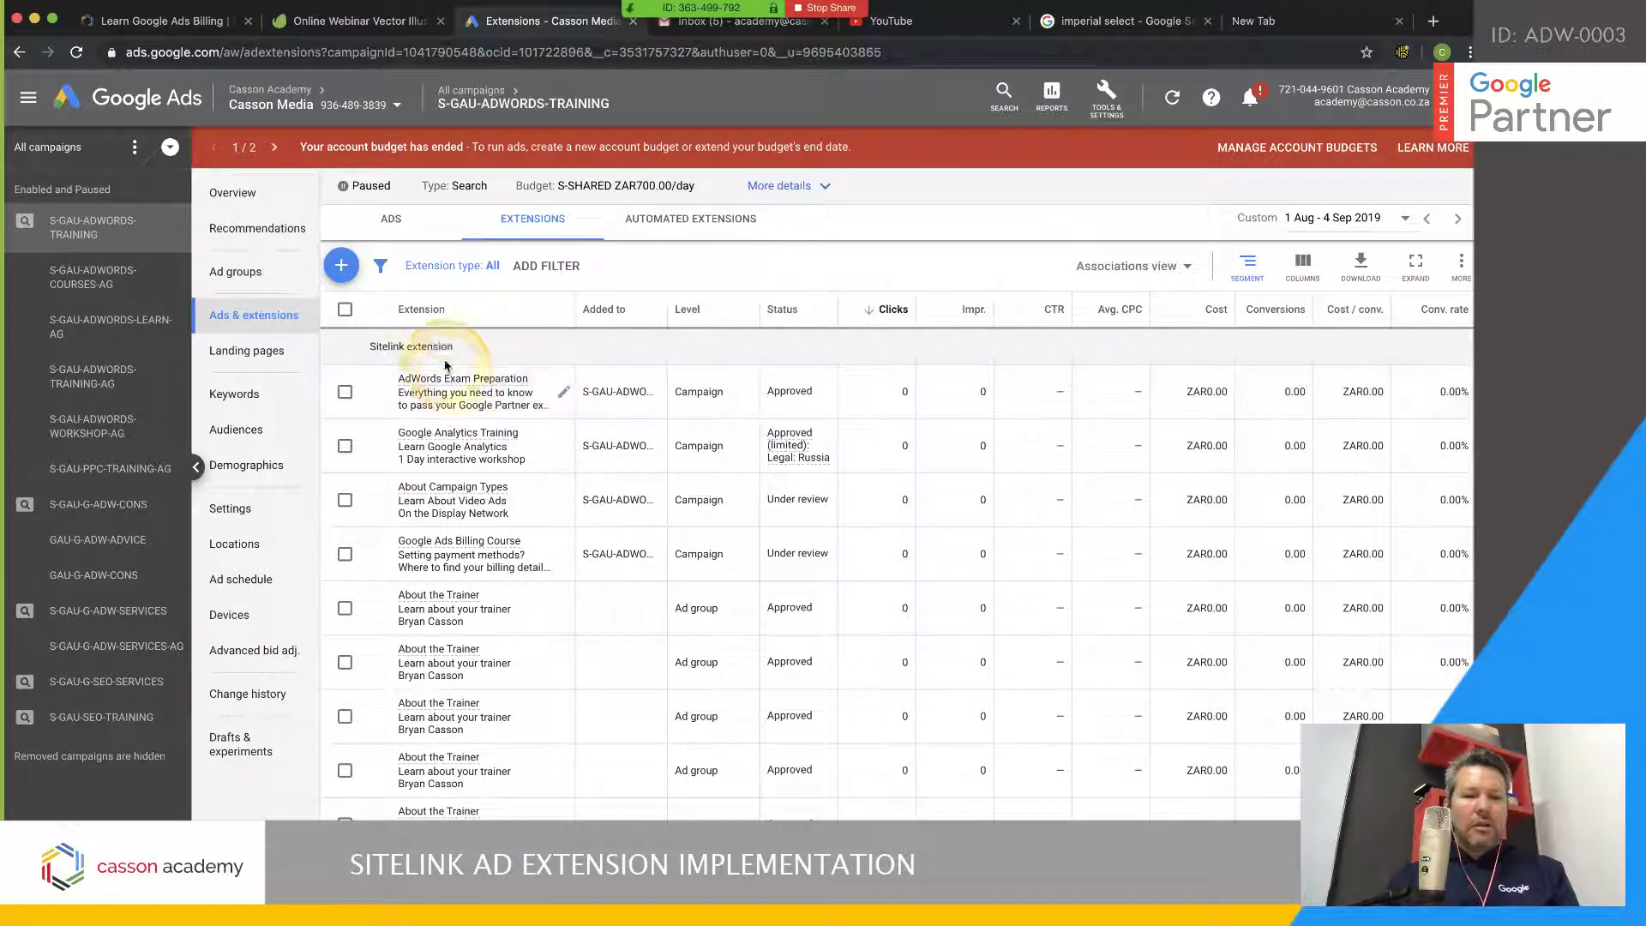
left_click(452, 266)
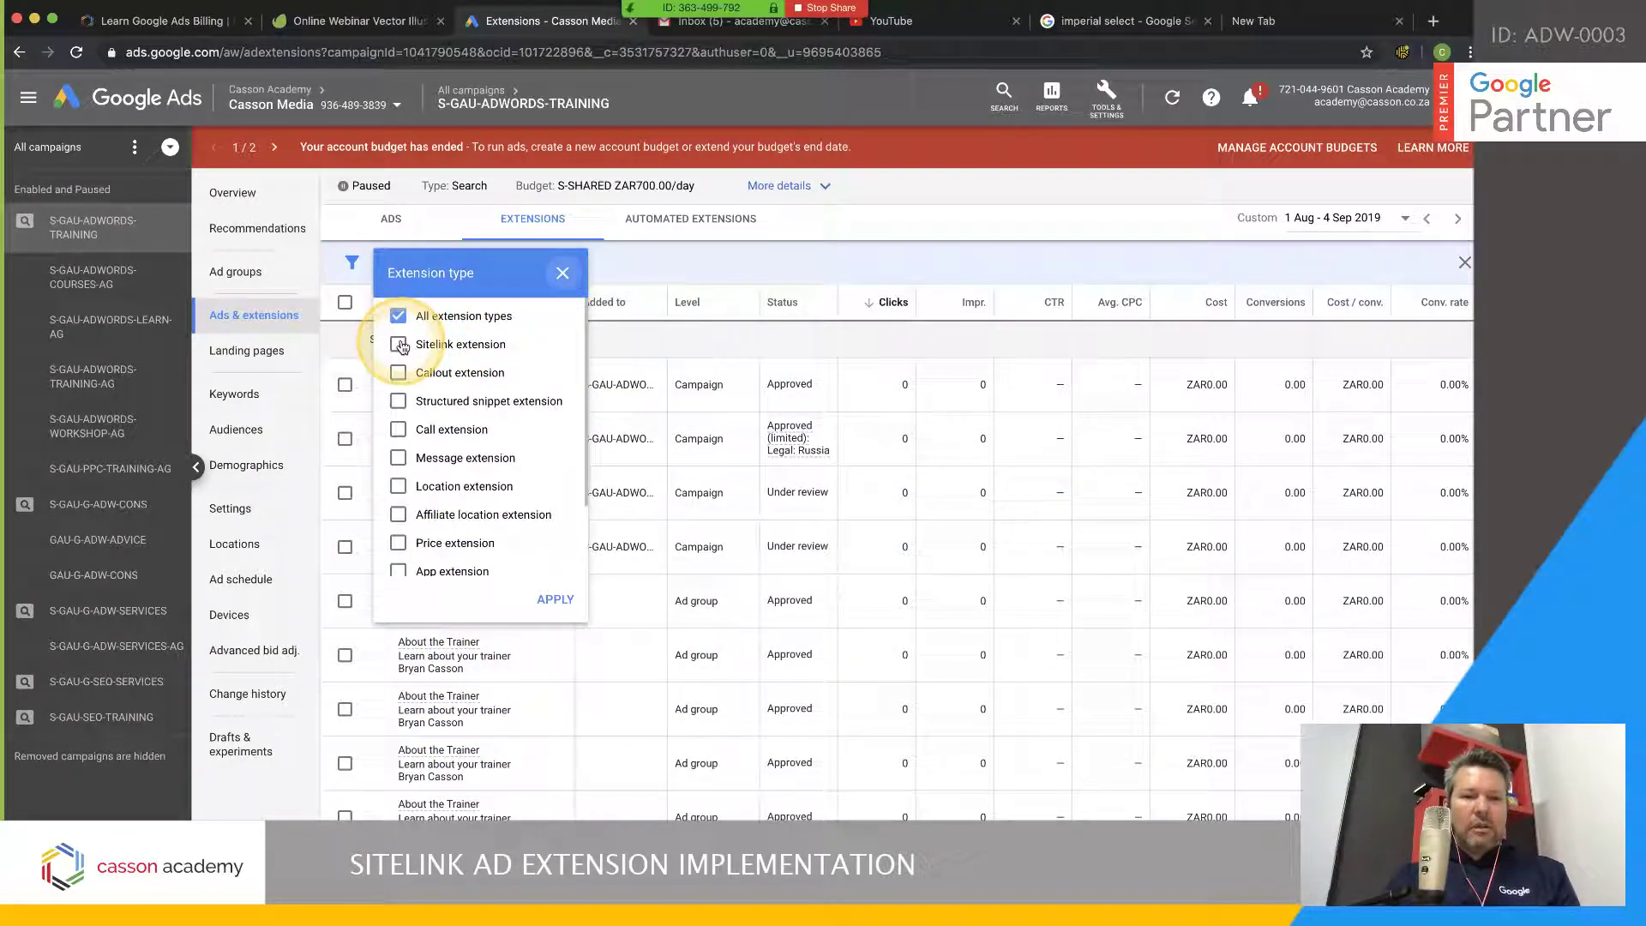
left_click(705, 372)
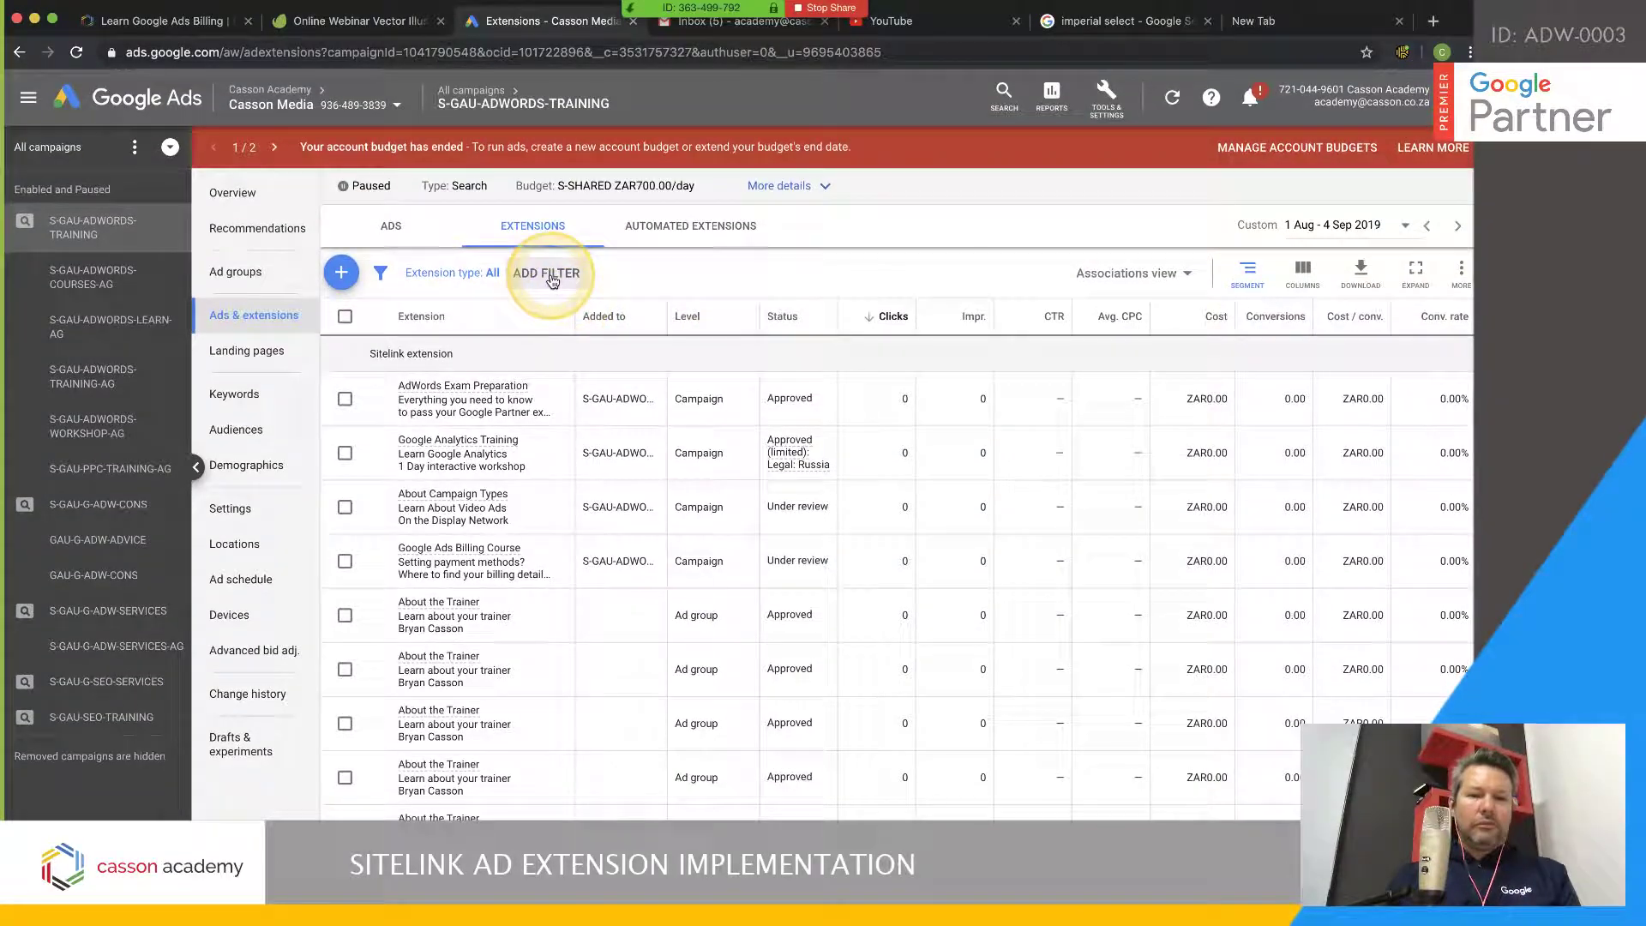
left_click(409, 275)
left_click(398, 352)
left_click(555, 607)
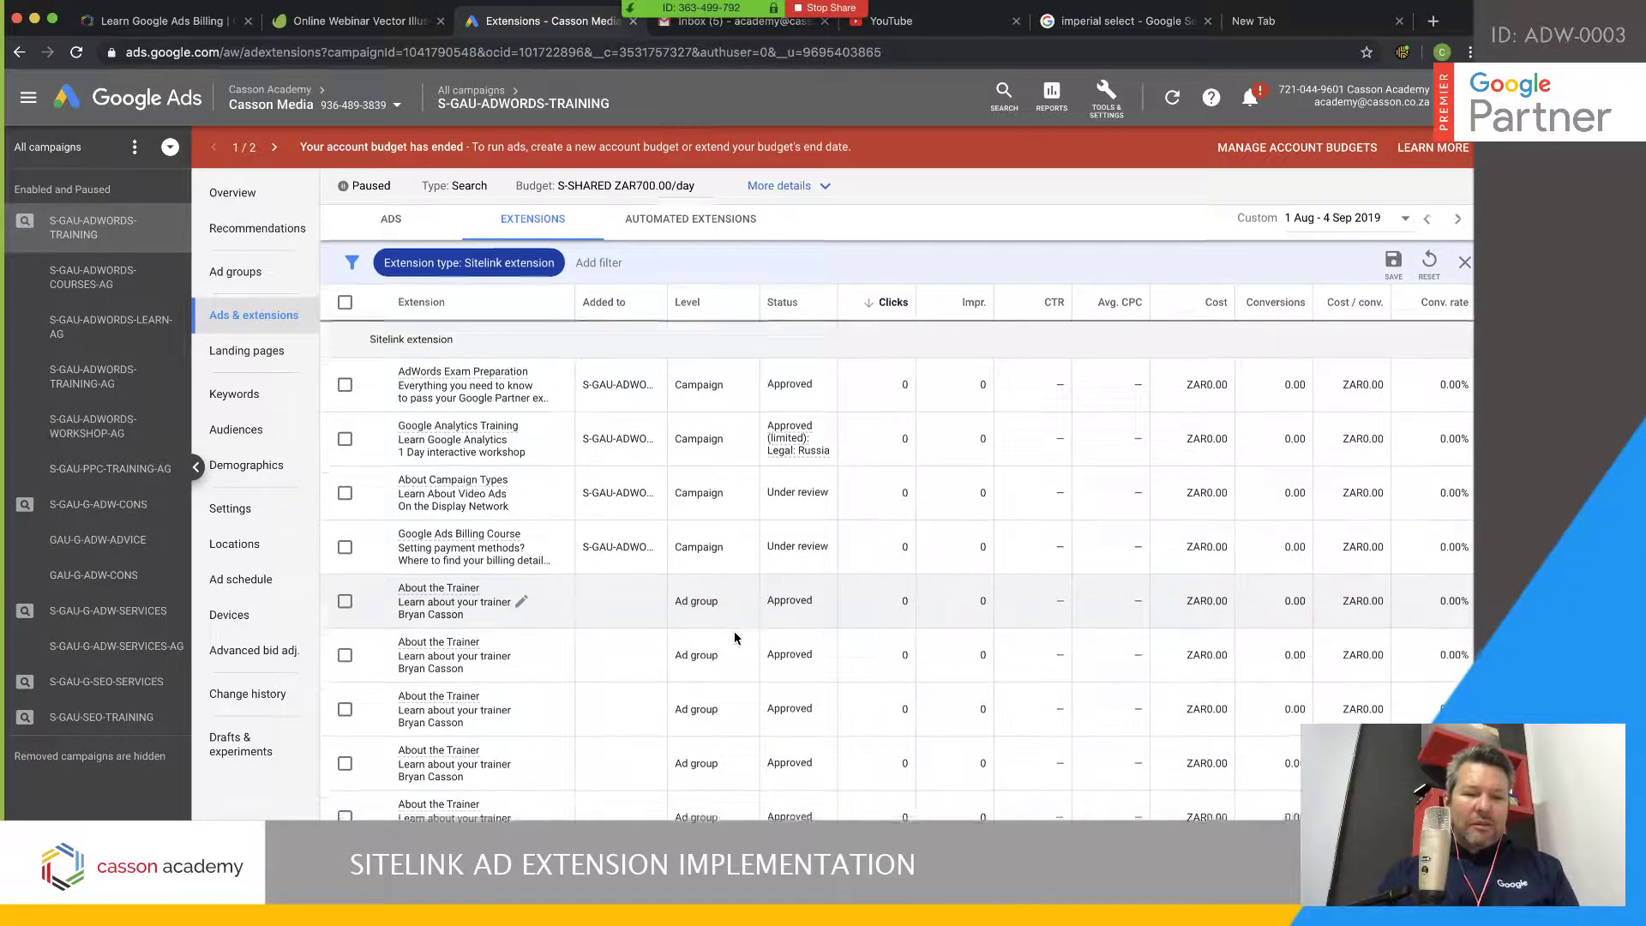
Remove all the ad-group-level "About the Trainer" sitelink extensions from the filtered list
scroll(734, 631, "down", 3)
left_click(710, 621)
scroll(710, 621, "up", 3)
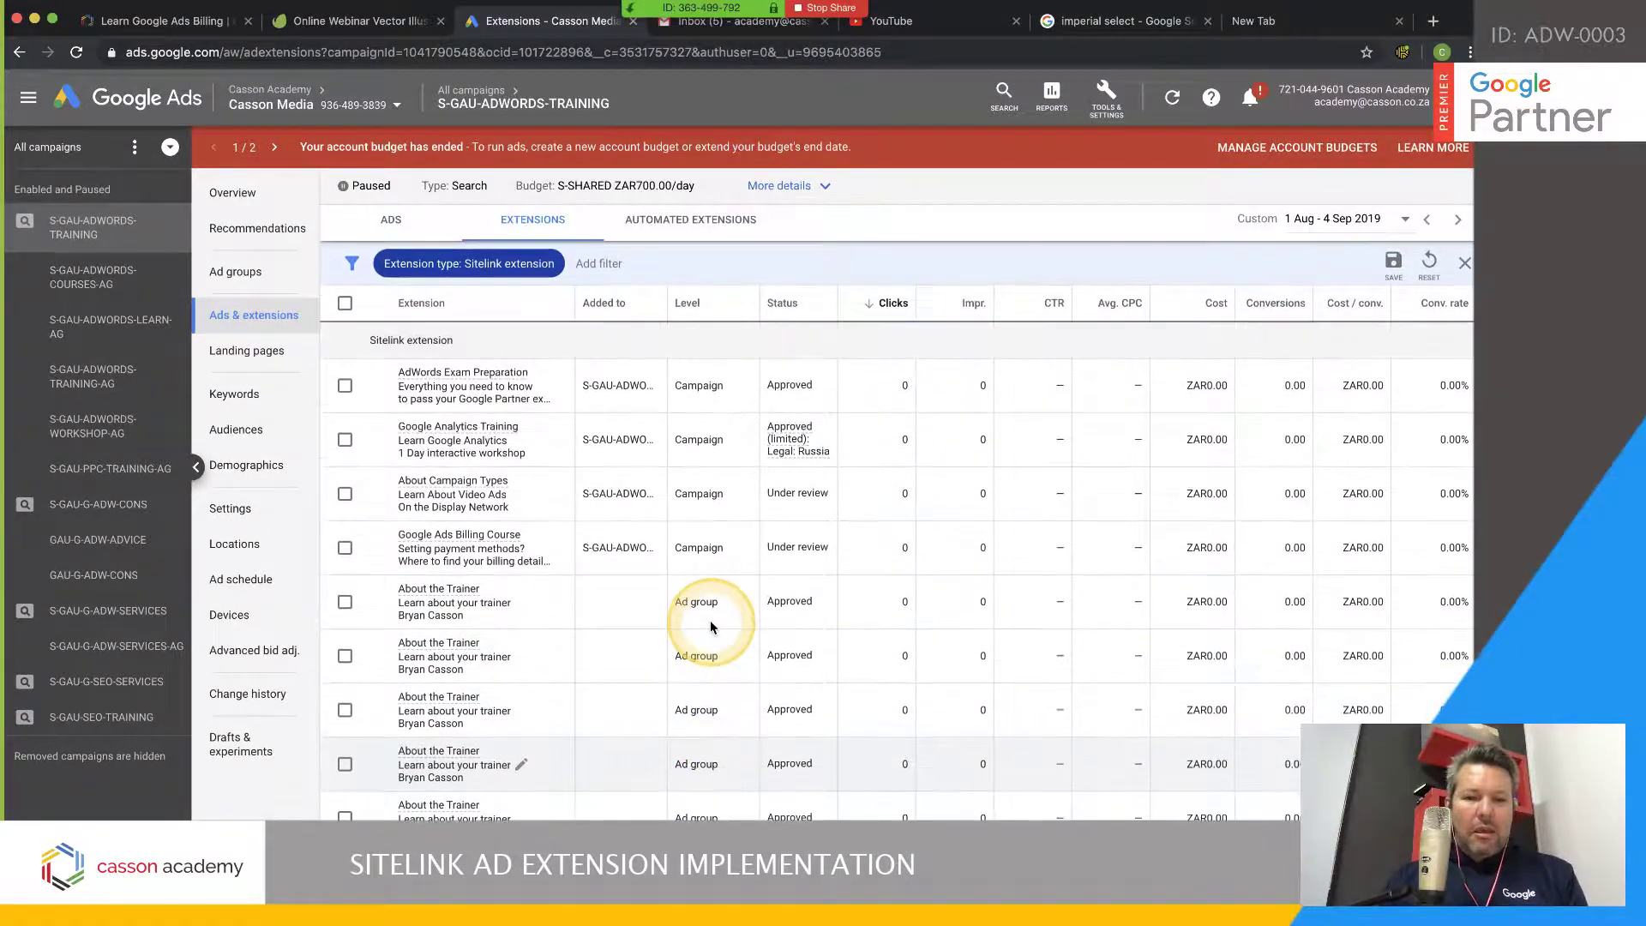
scroll(637, 647, "down", 2)
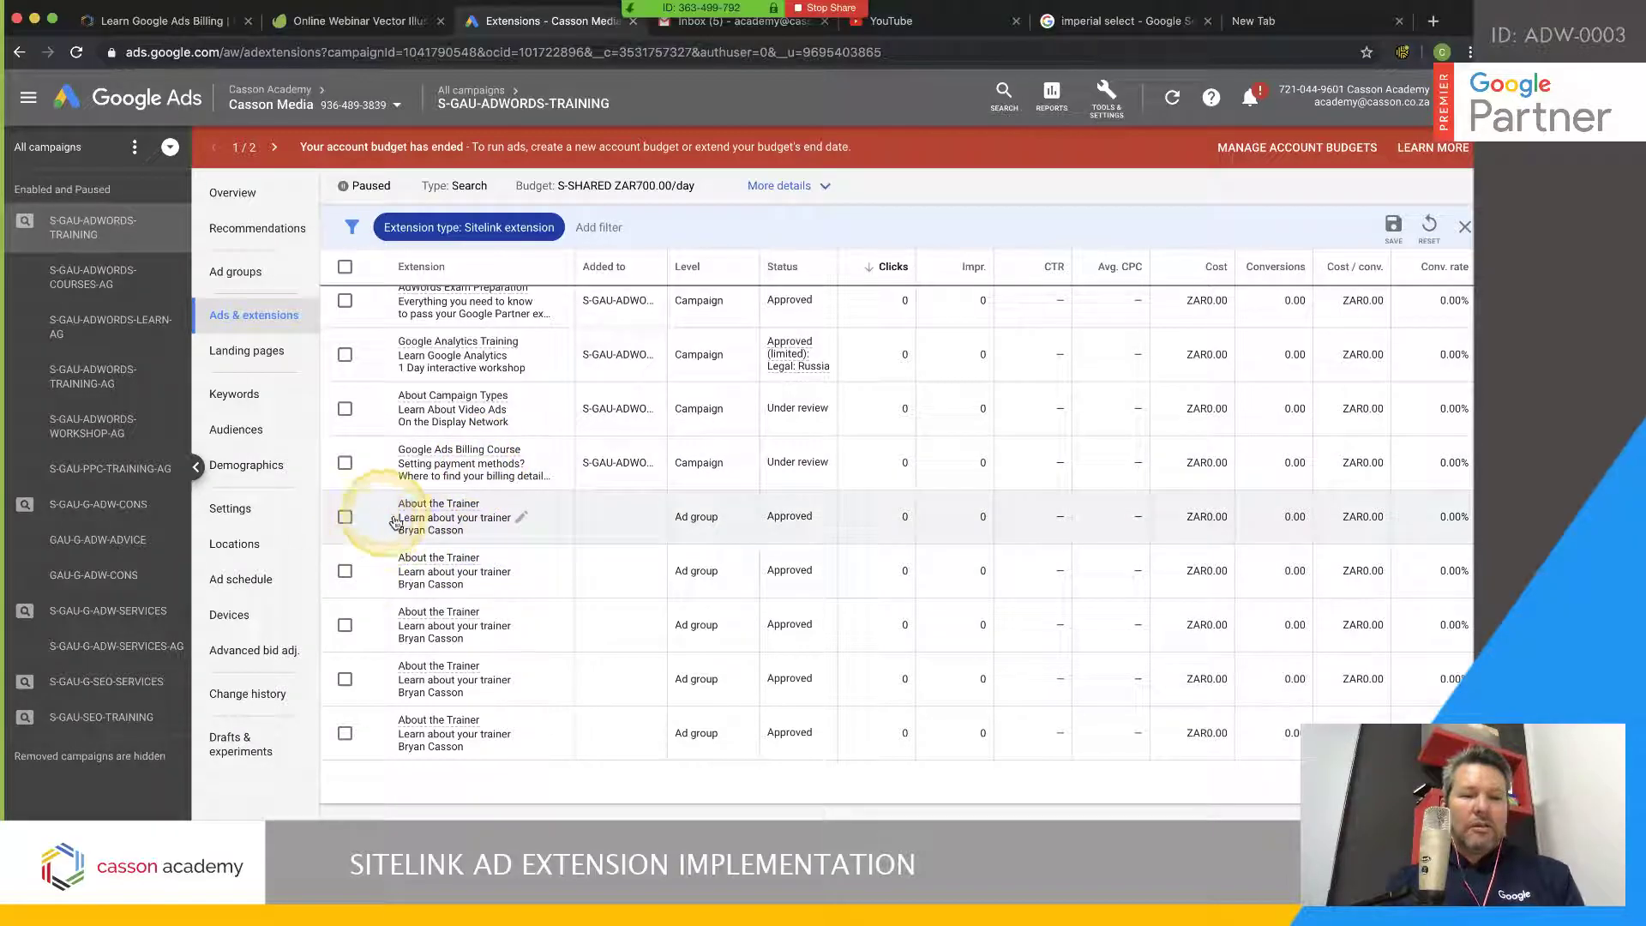
left_click(345, 518)
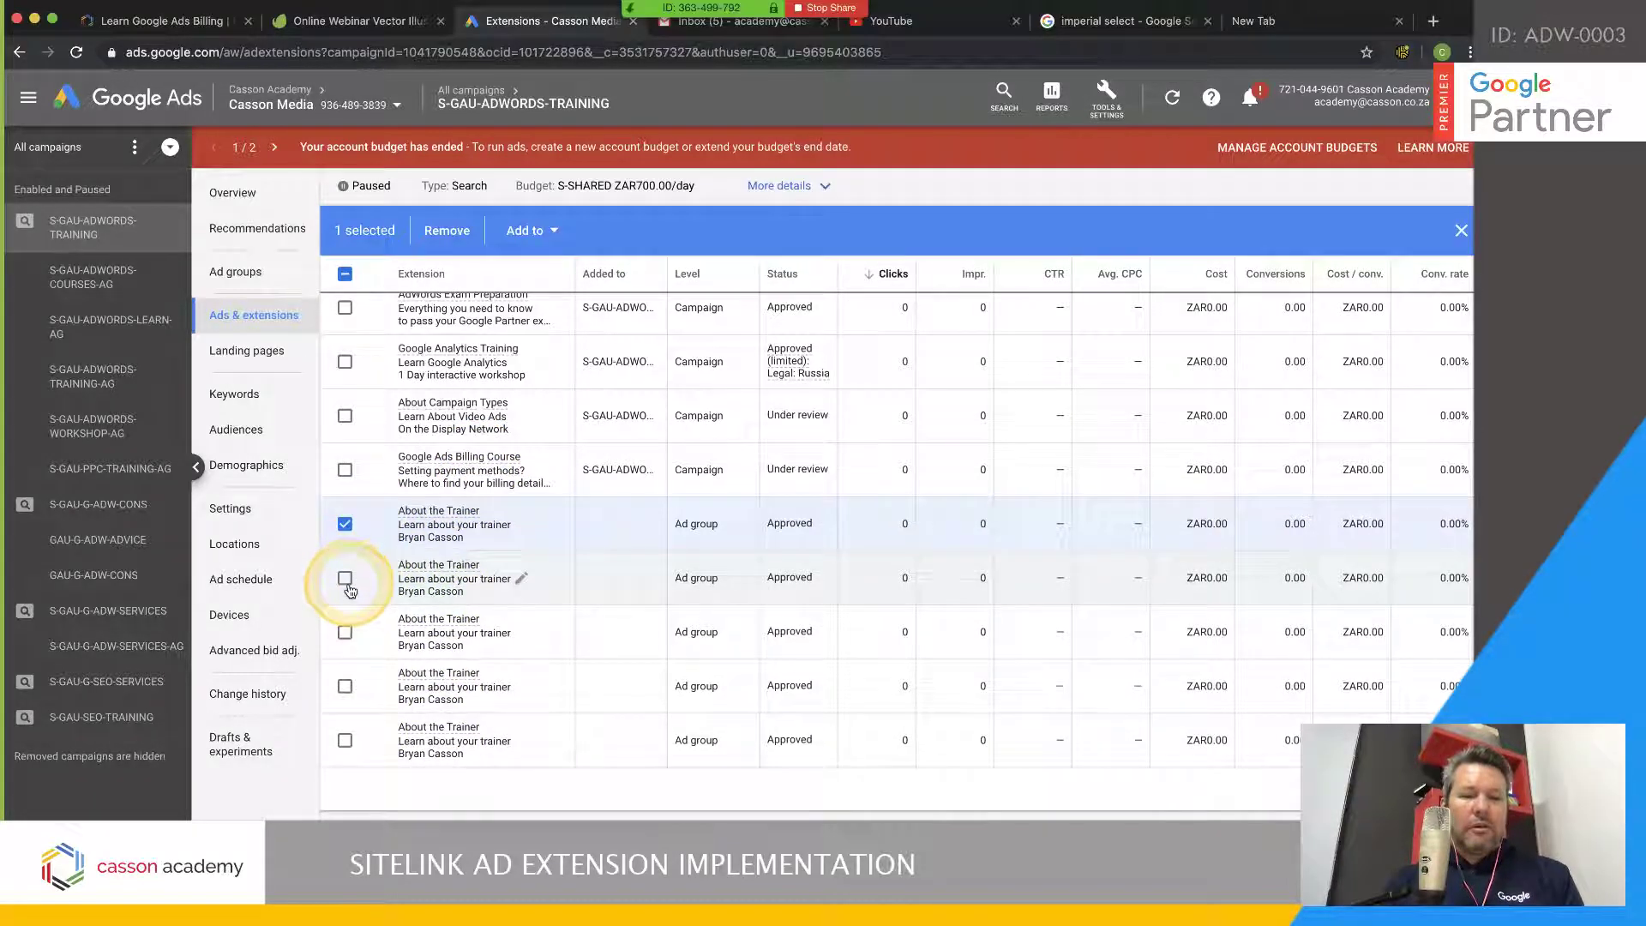
left_click(344, 571)
left_click(345, 686)
left_click(345, 740)
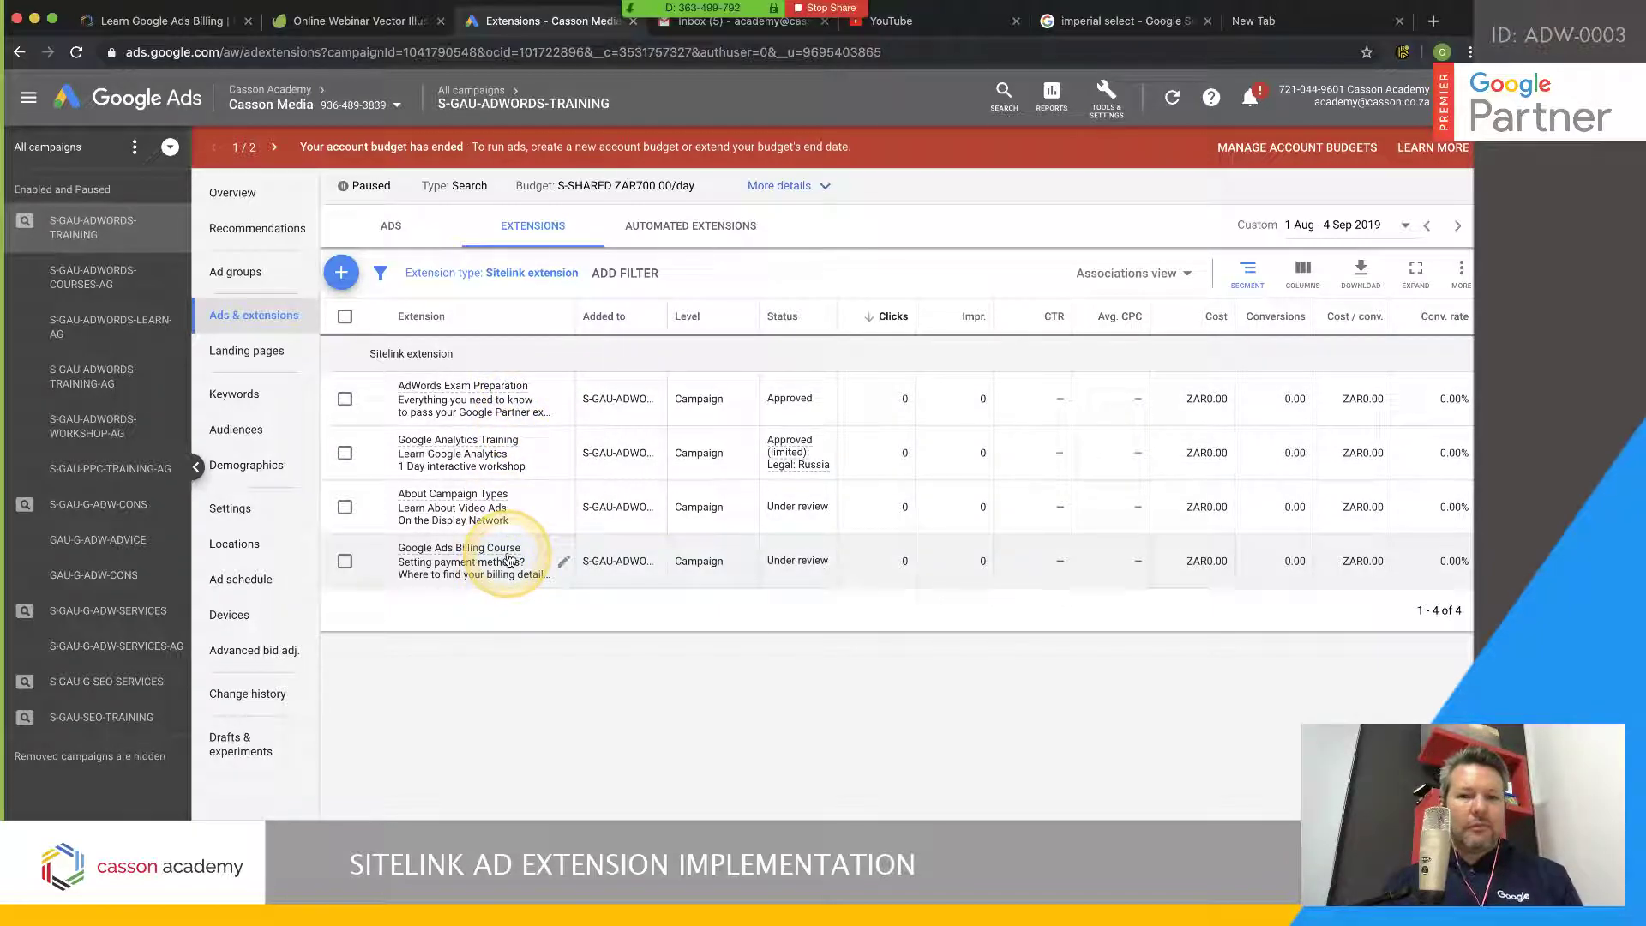
Look at the sitelinks under the Imperial Select search ad and compare them with the campaign's sitelink extensions
left_click(1106, 20)
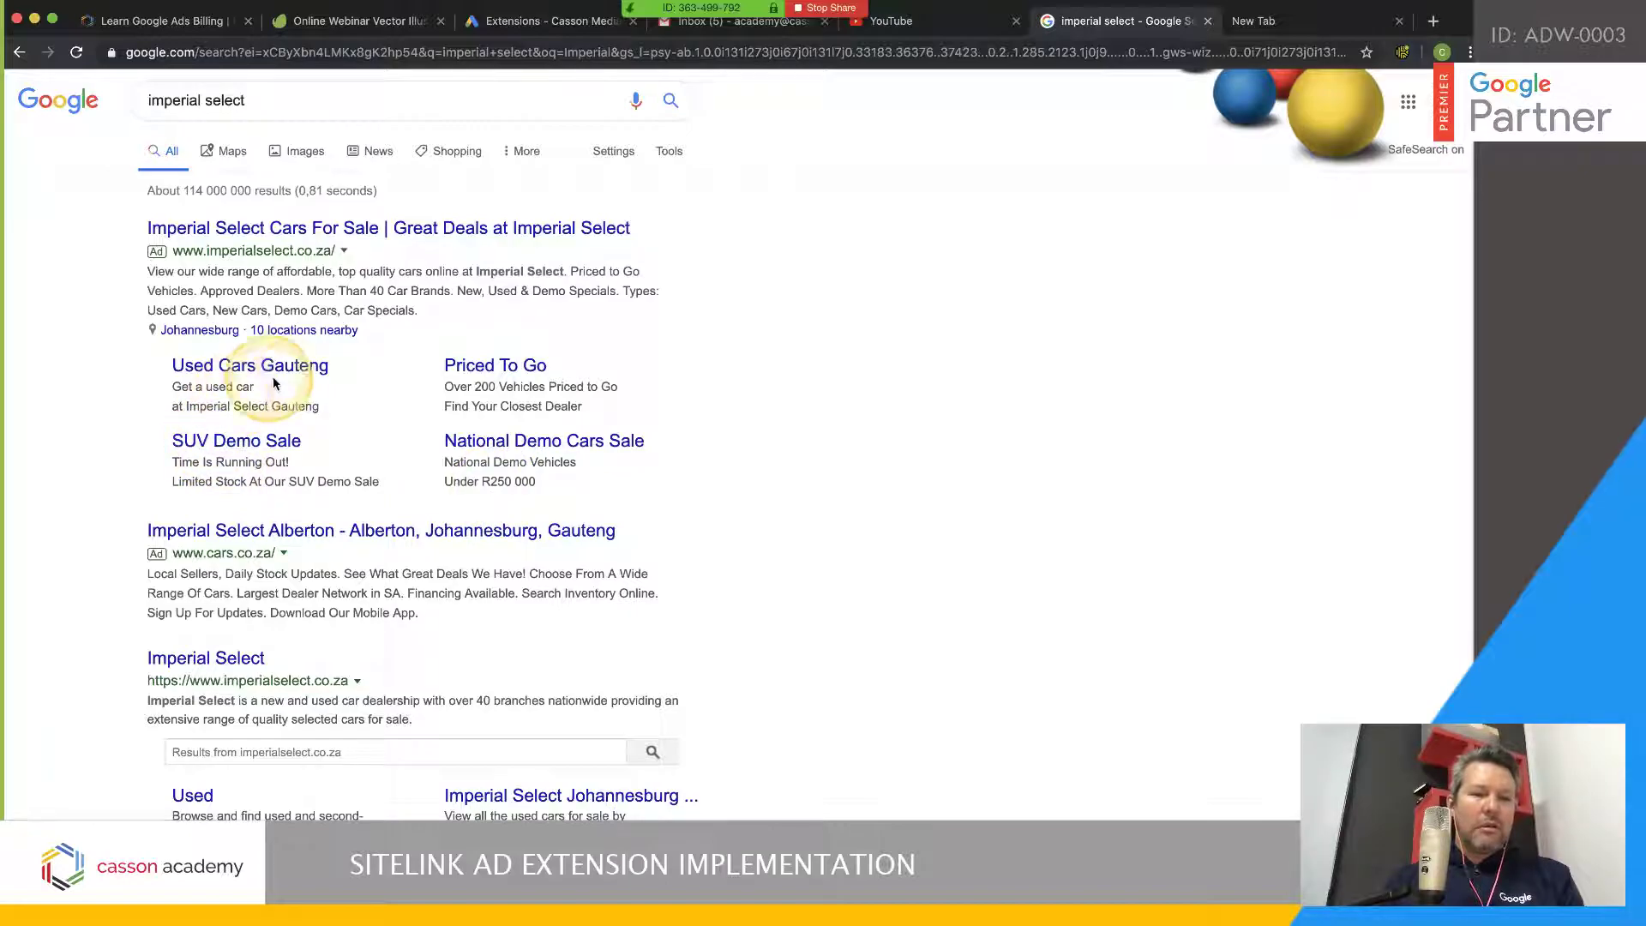
left_click(215, 20)
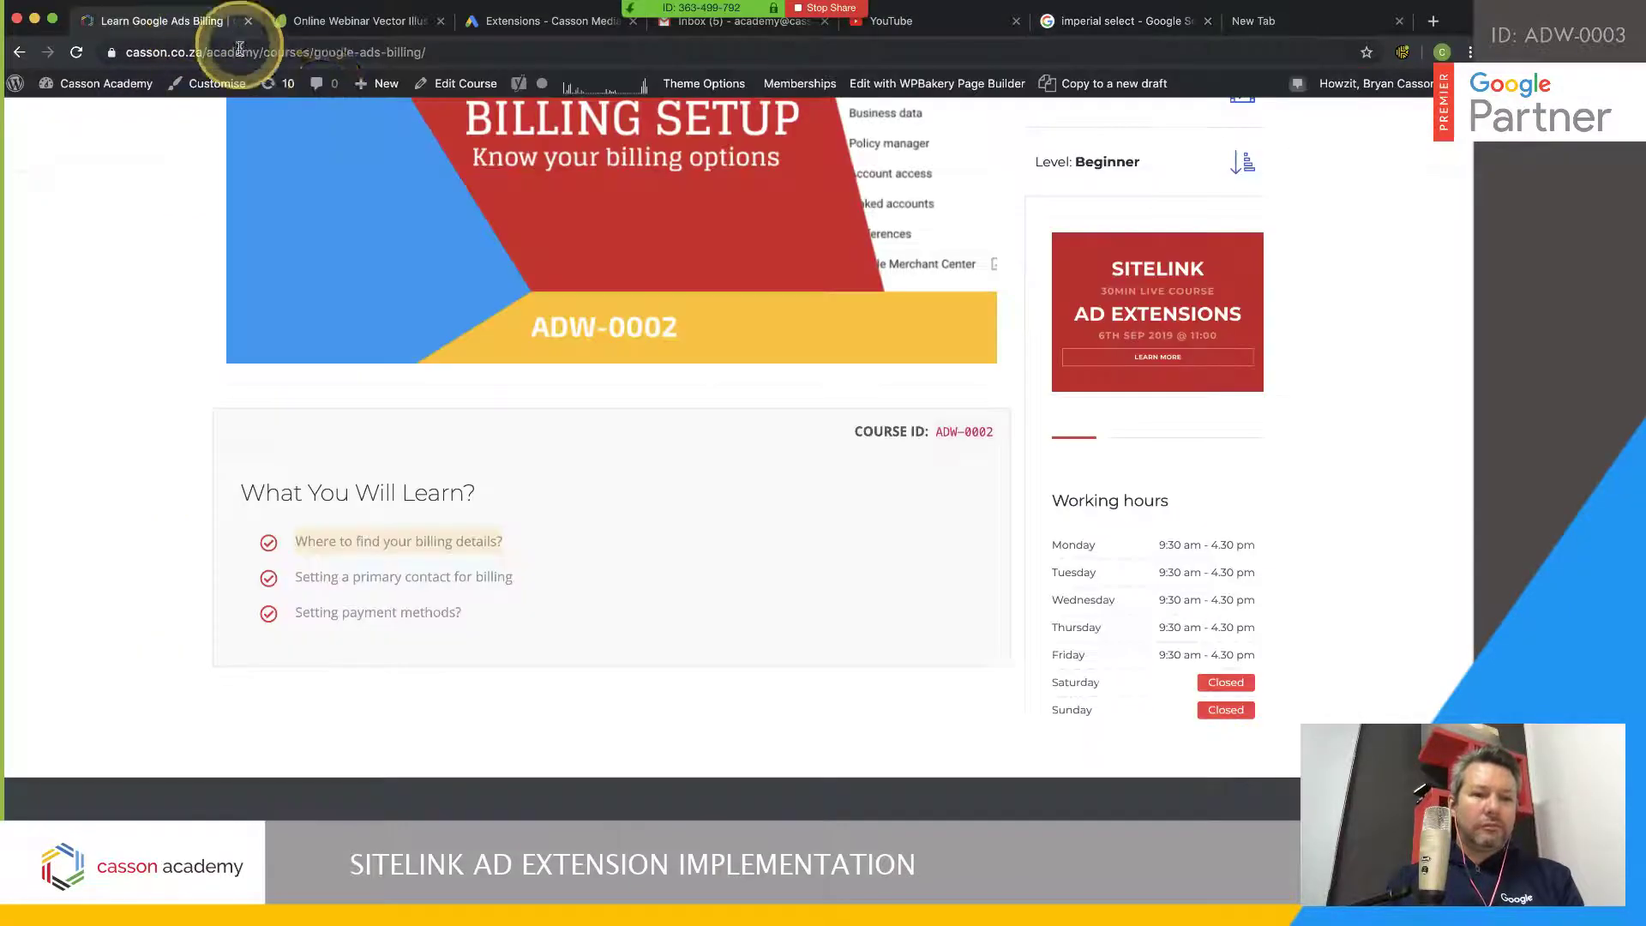
left_click(493, 19)
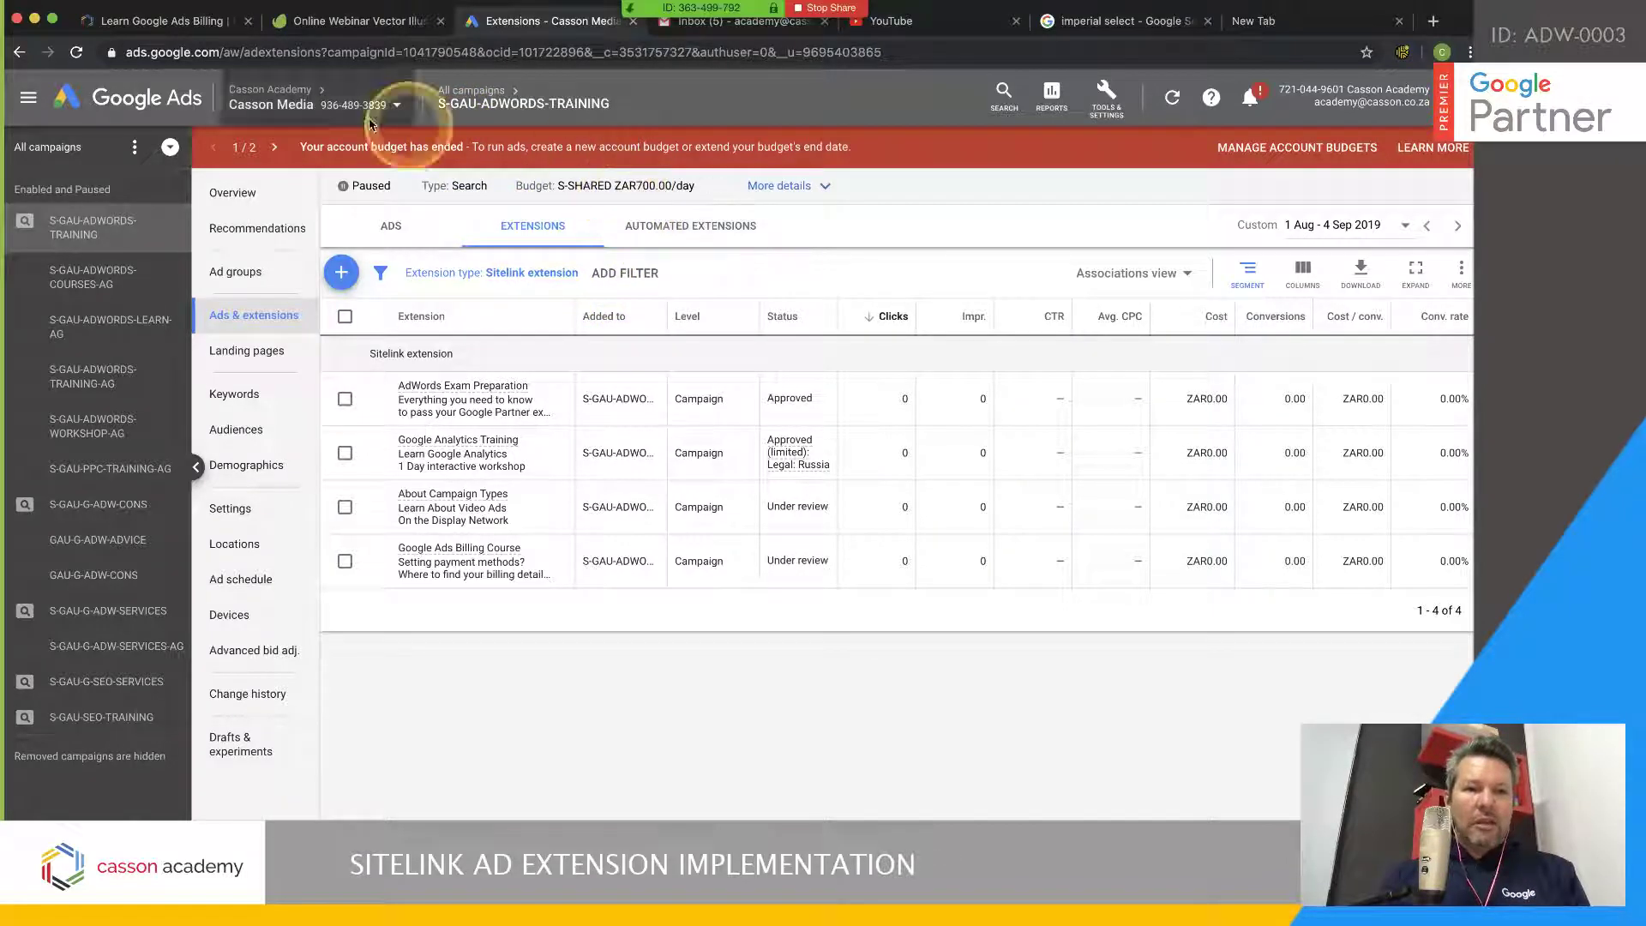
Return to the Google Ads Billing course page and open the Casson Academy home page from it
left_click(172, 20)
scroll(562, 334, "up", 8)
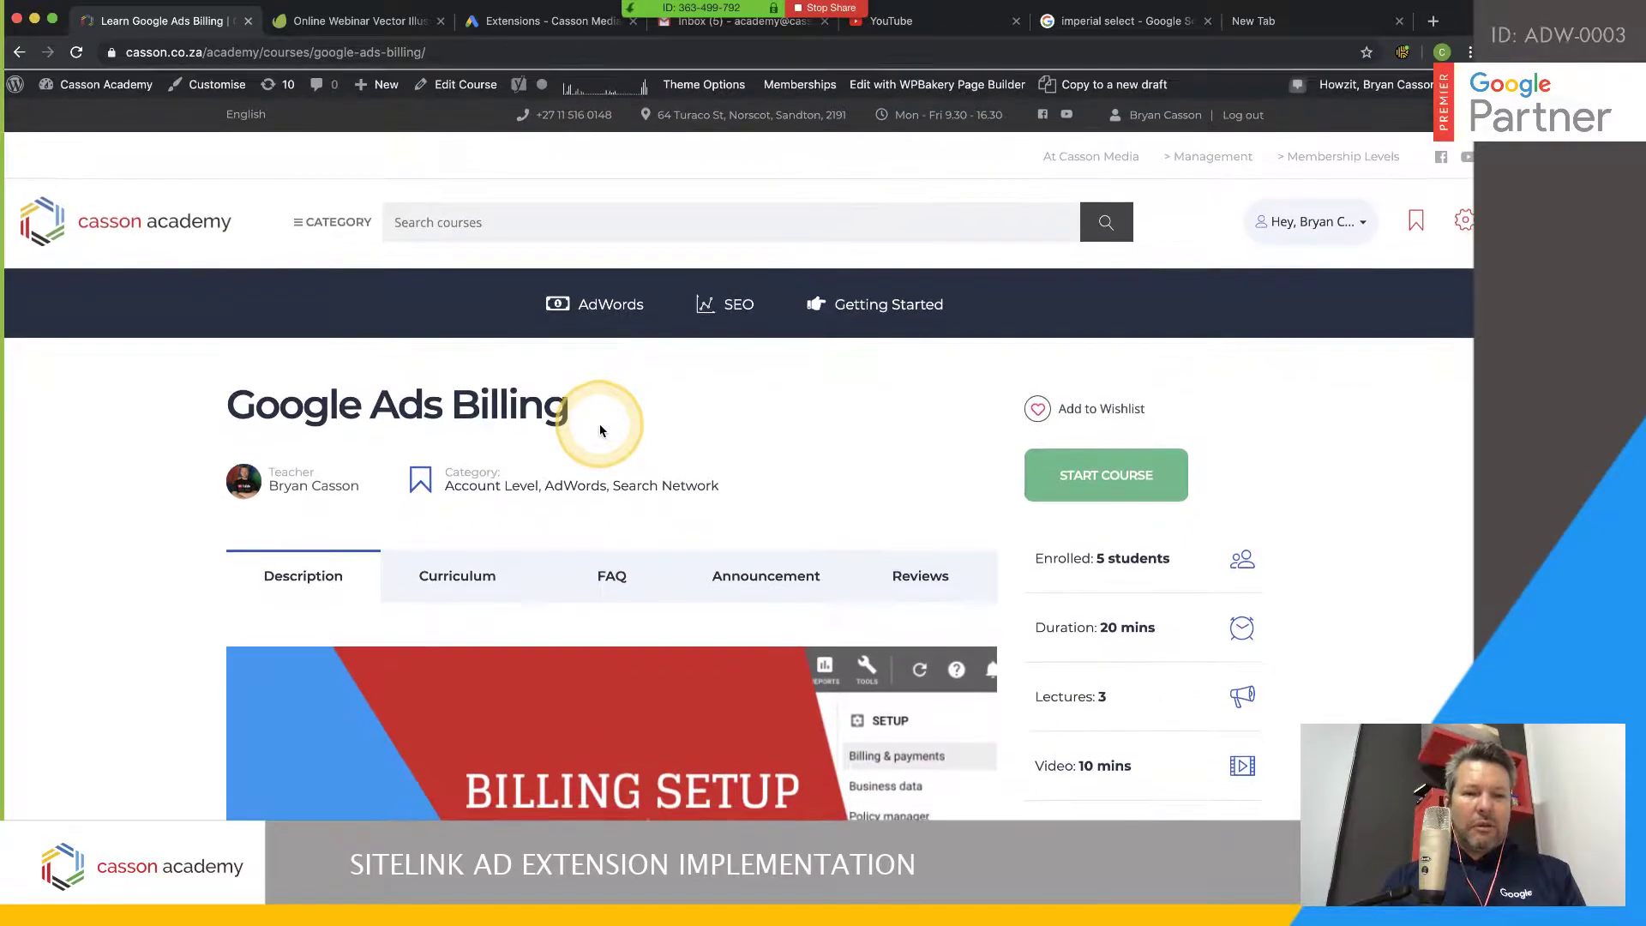
left_click(92, 222)
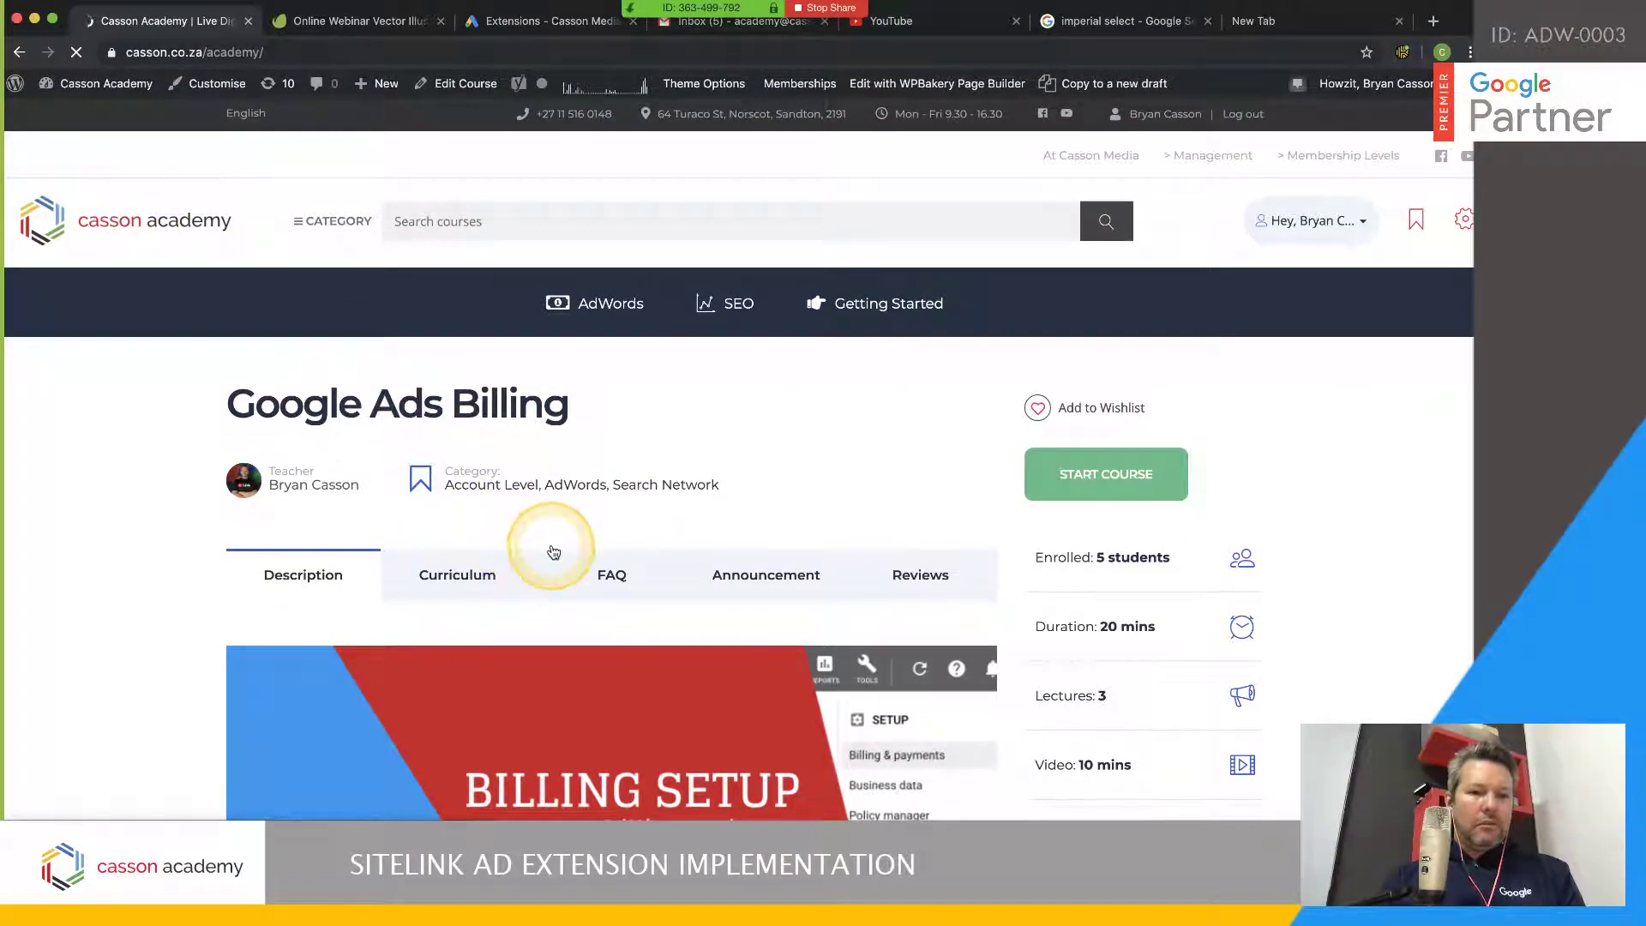
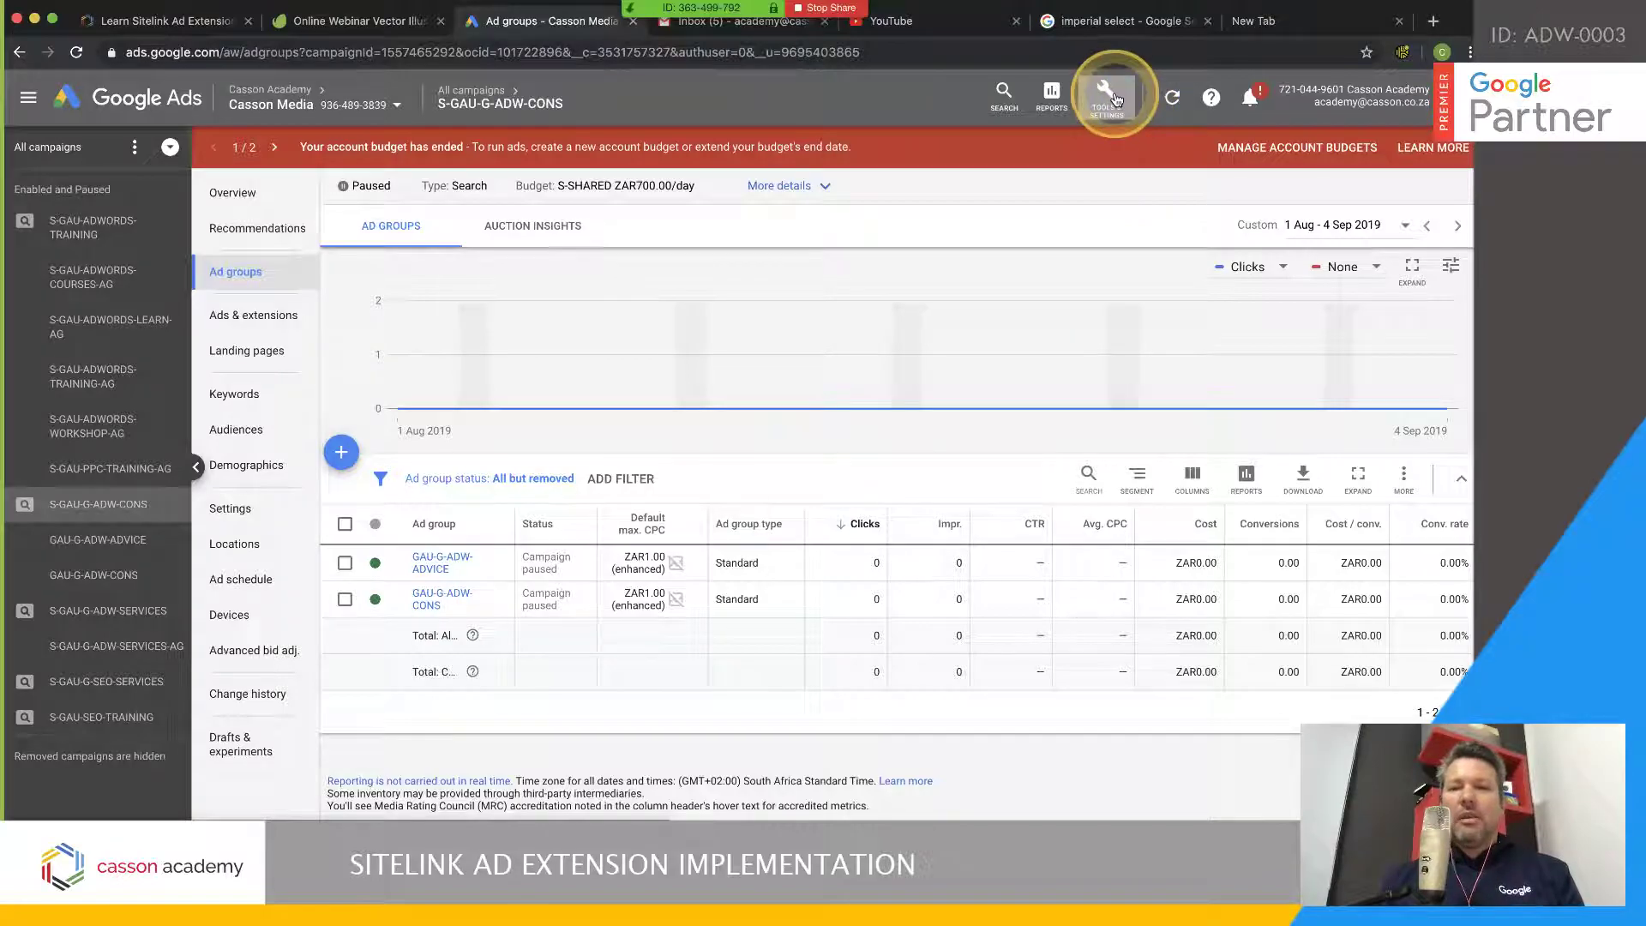
Open the Main sitelink feed in the account's business data and examine its sitelink entries
left_click(1109, 96)
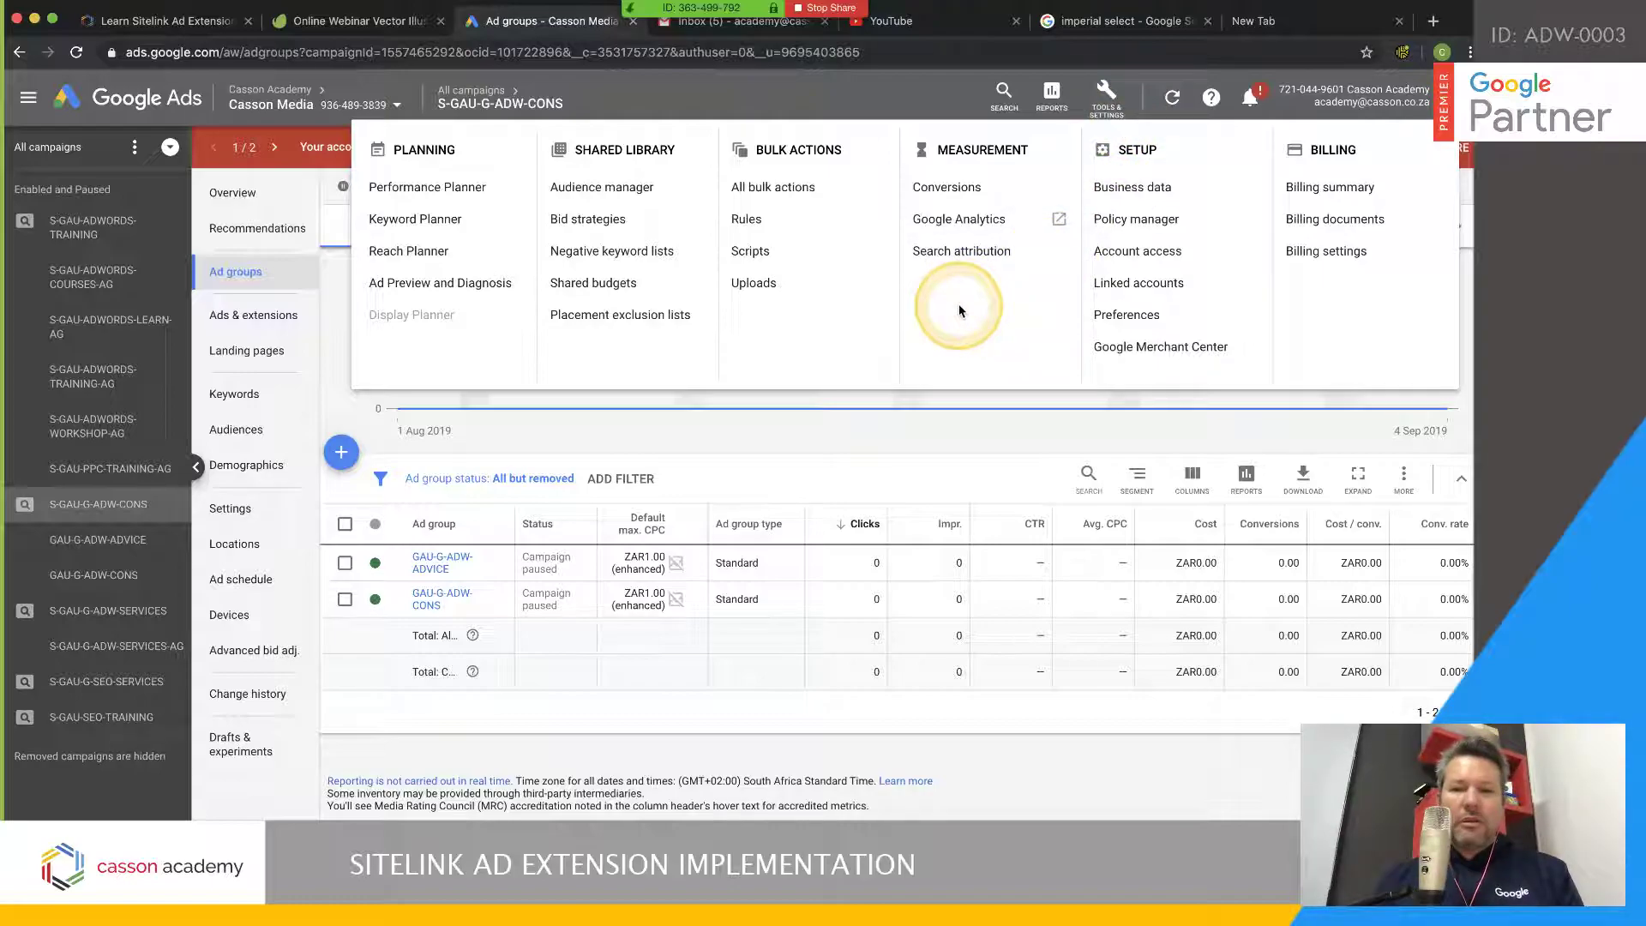
left_click(1141, 187)
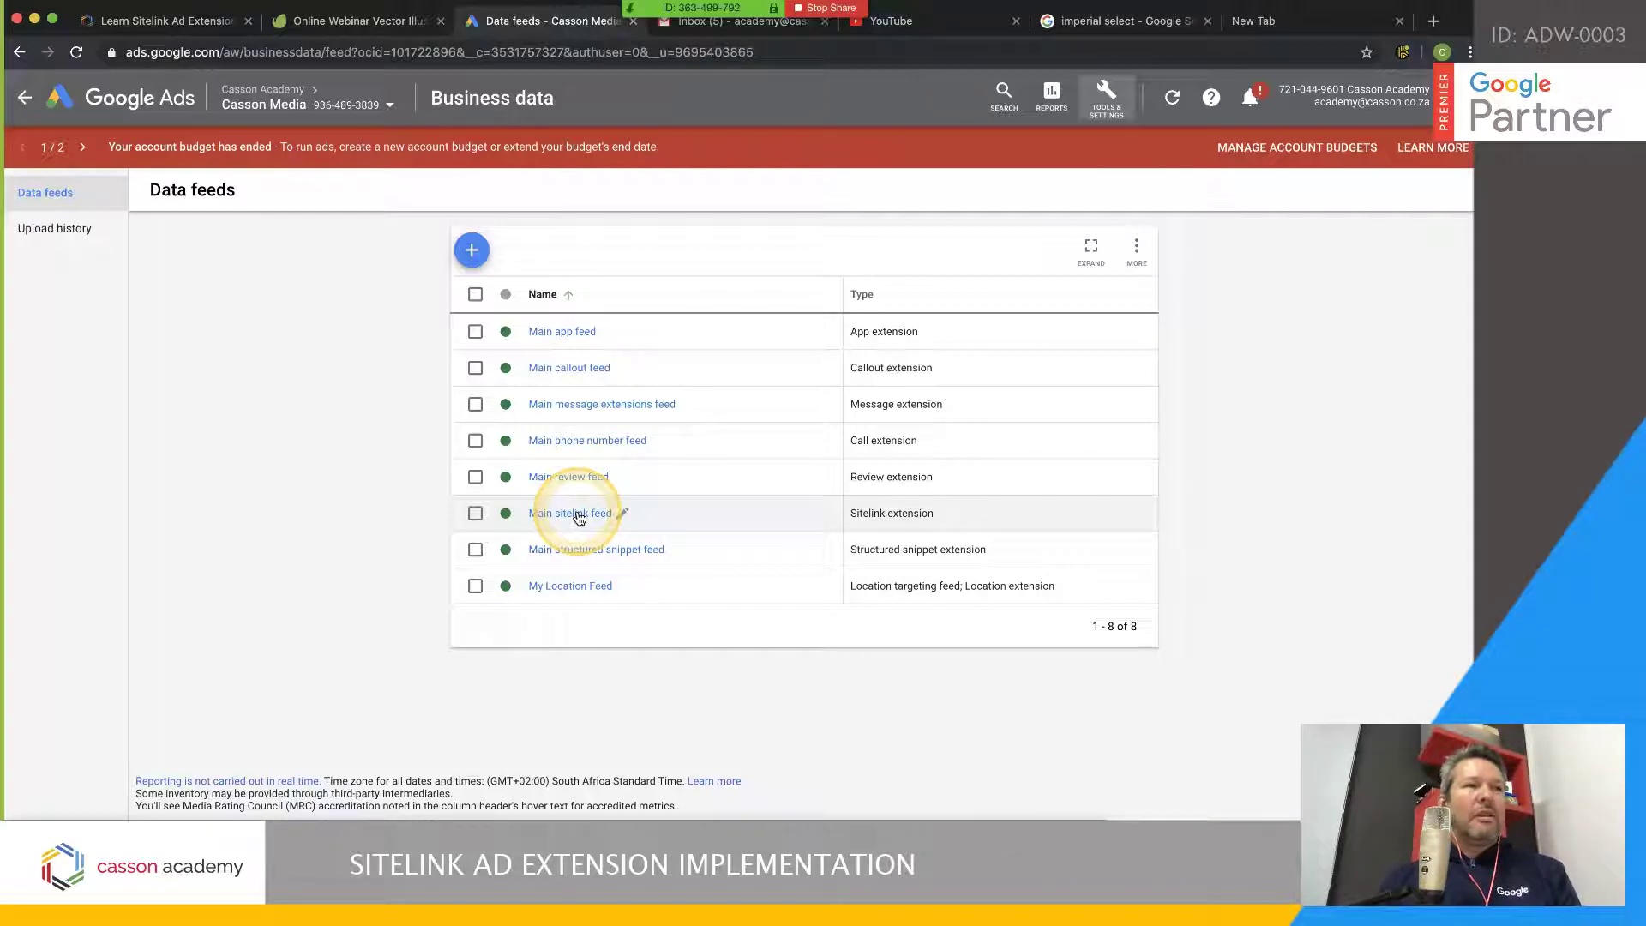
left_click(574, 513)
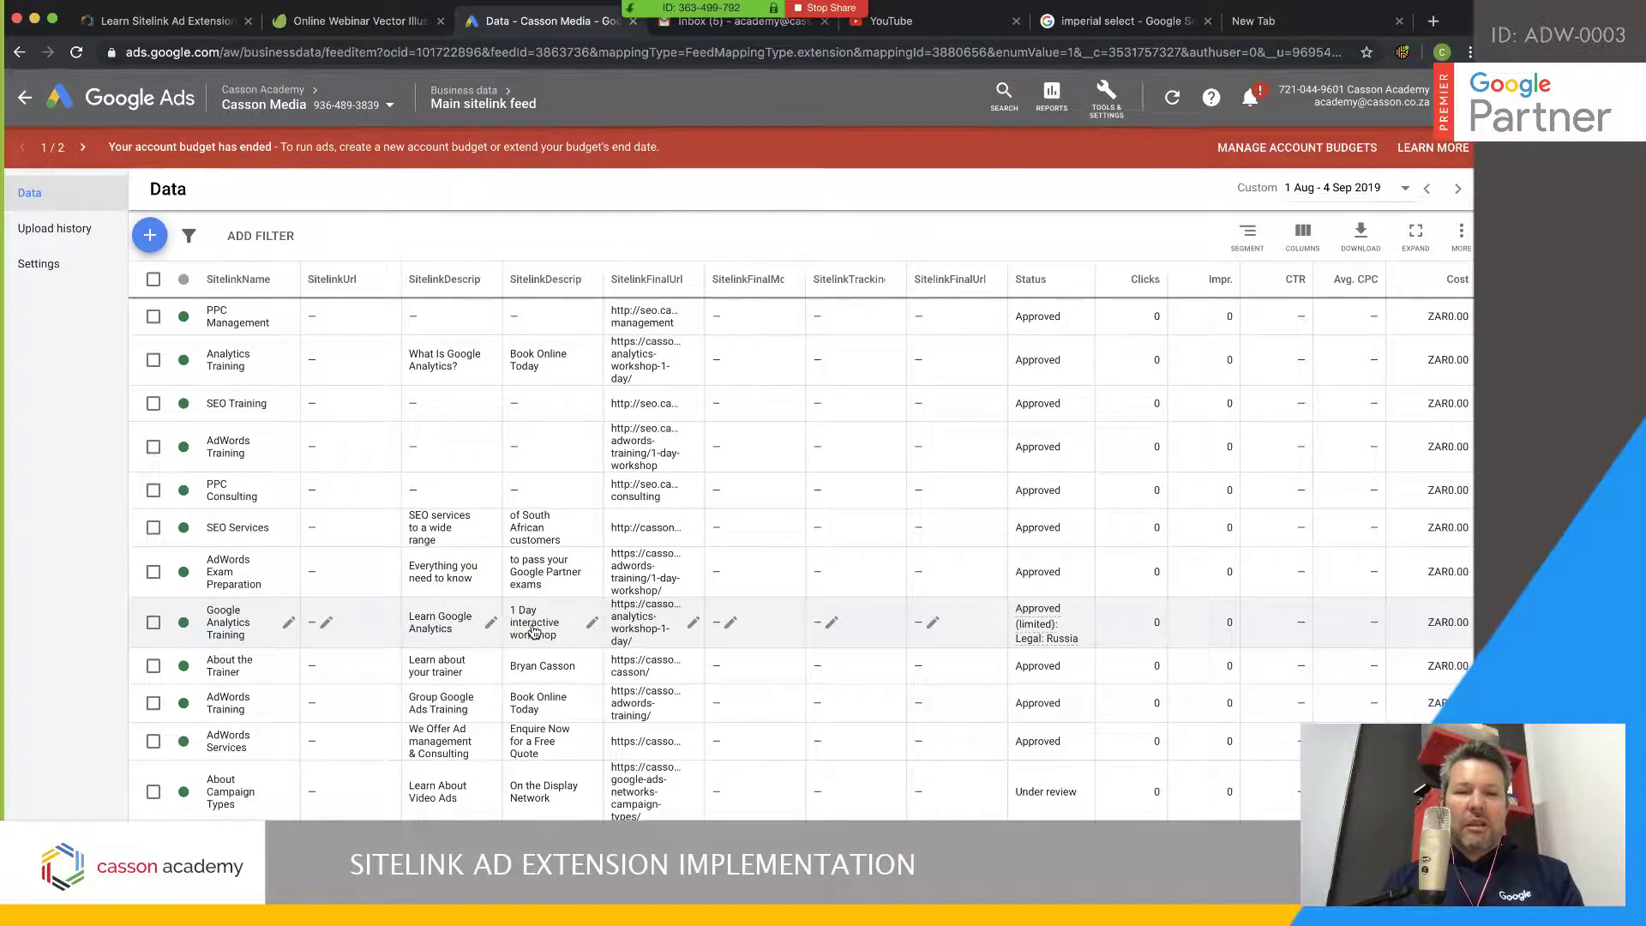
left_click(437, 434)
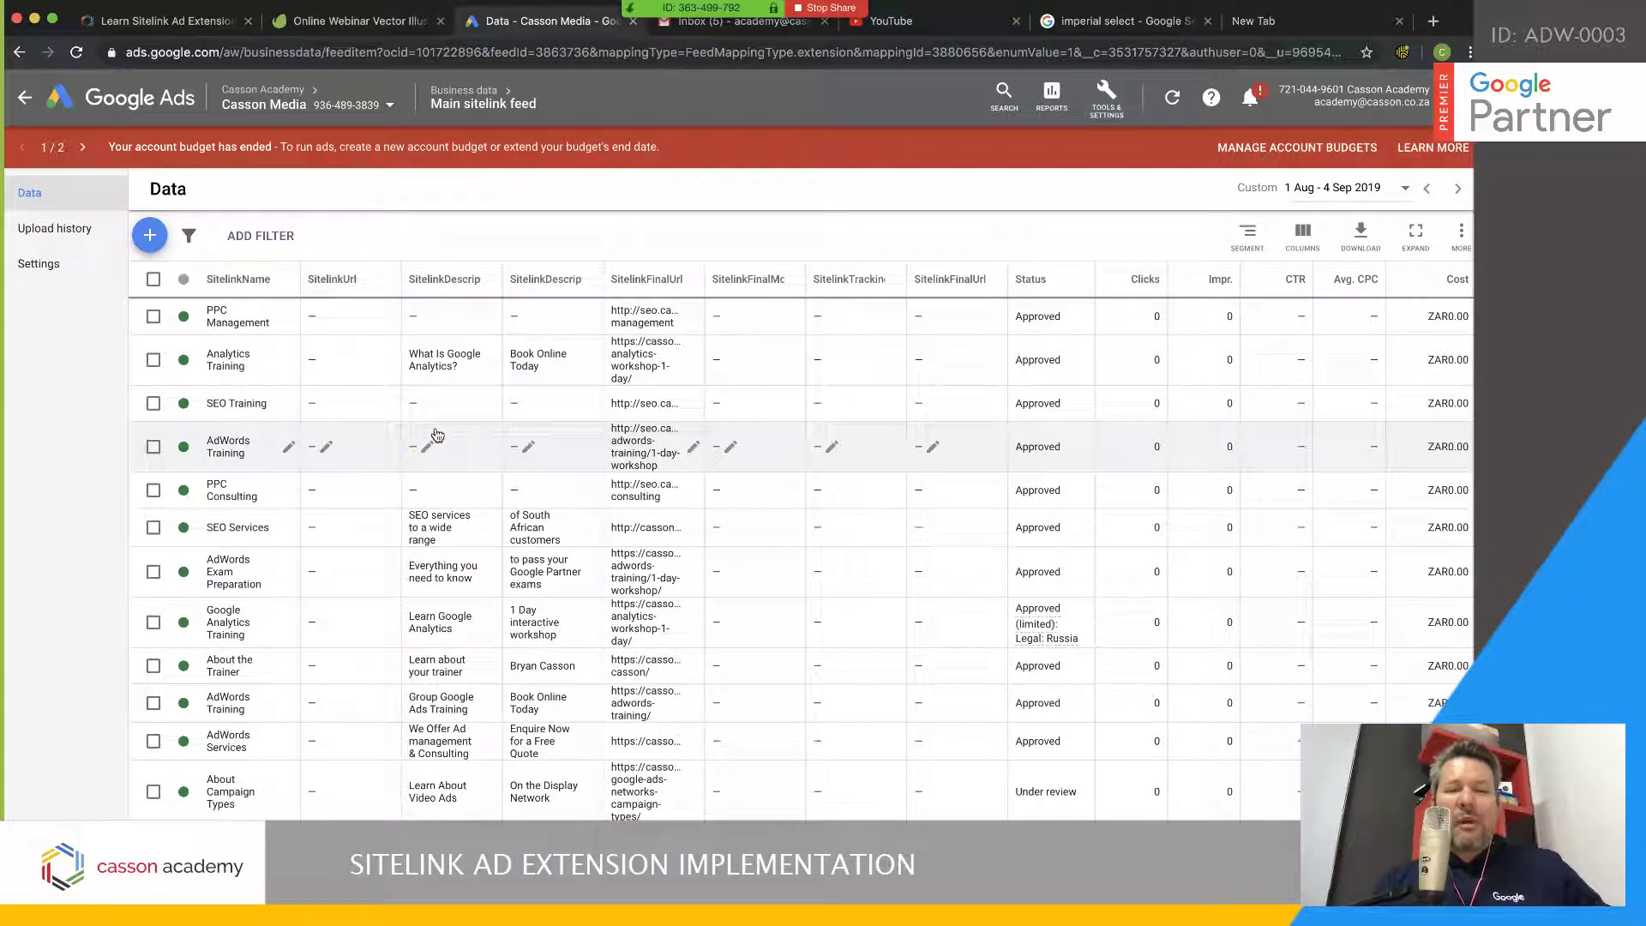
left_click(379, 426)
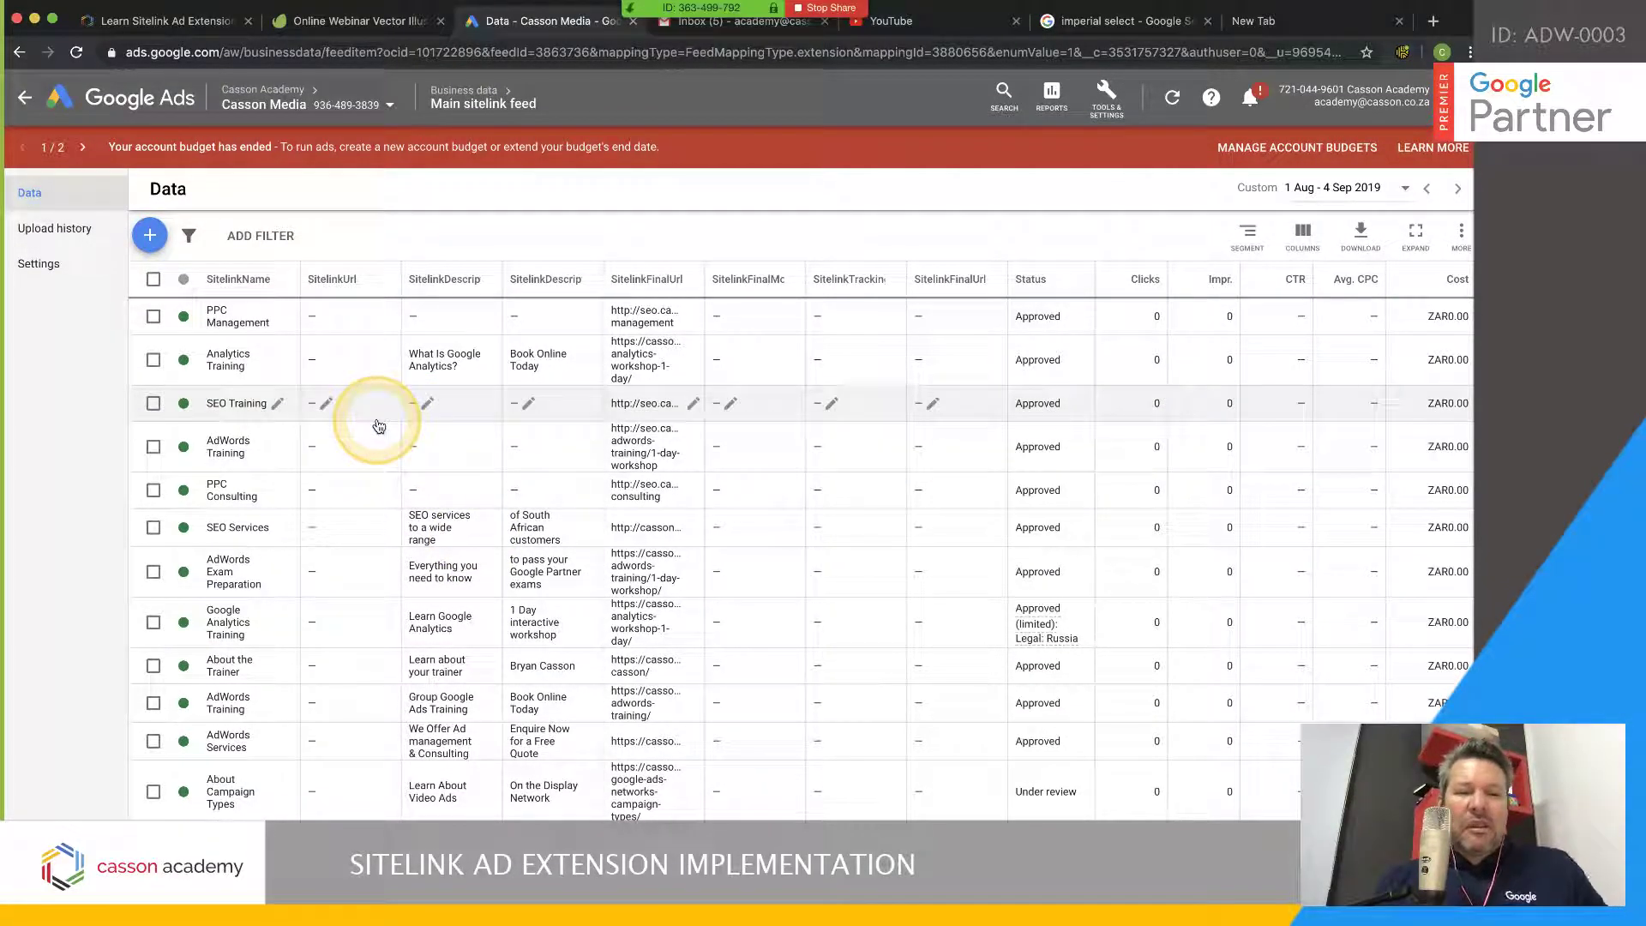
Remove the AdWords Exam Preparation sitelink from the Main sitelink feed
scroll(378, 373, "down", 3)
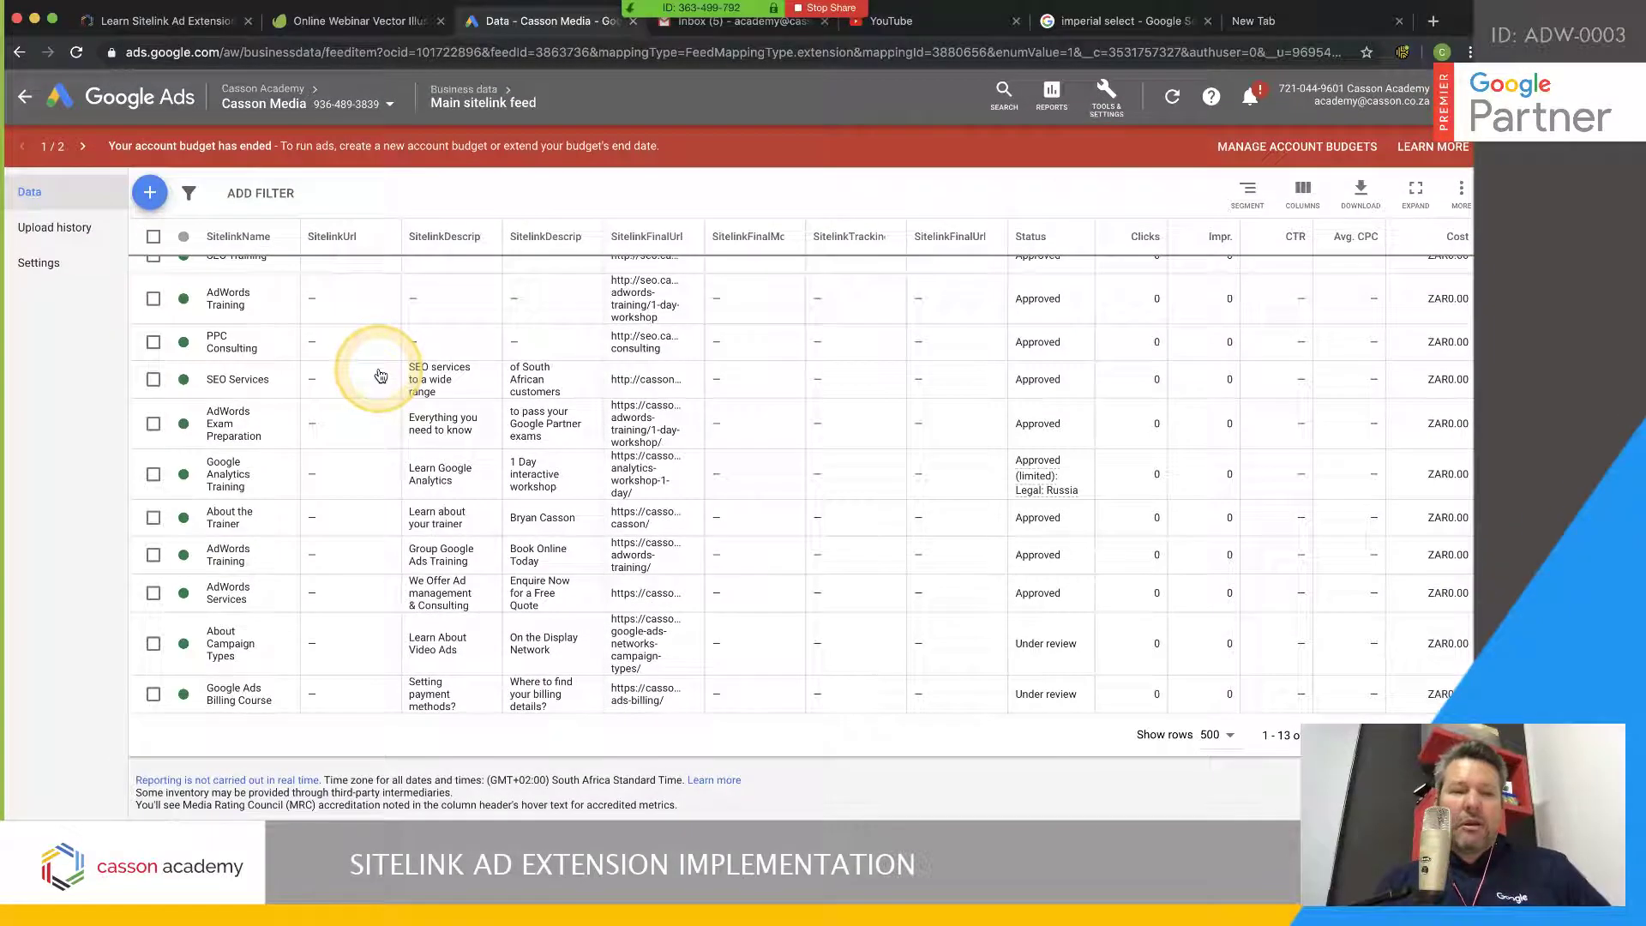
left_click(153, 425)
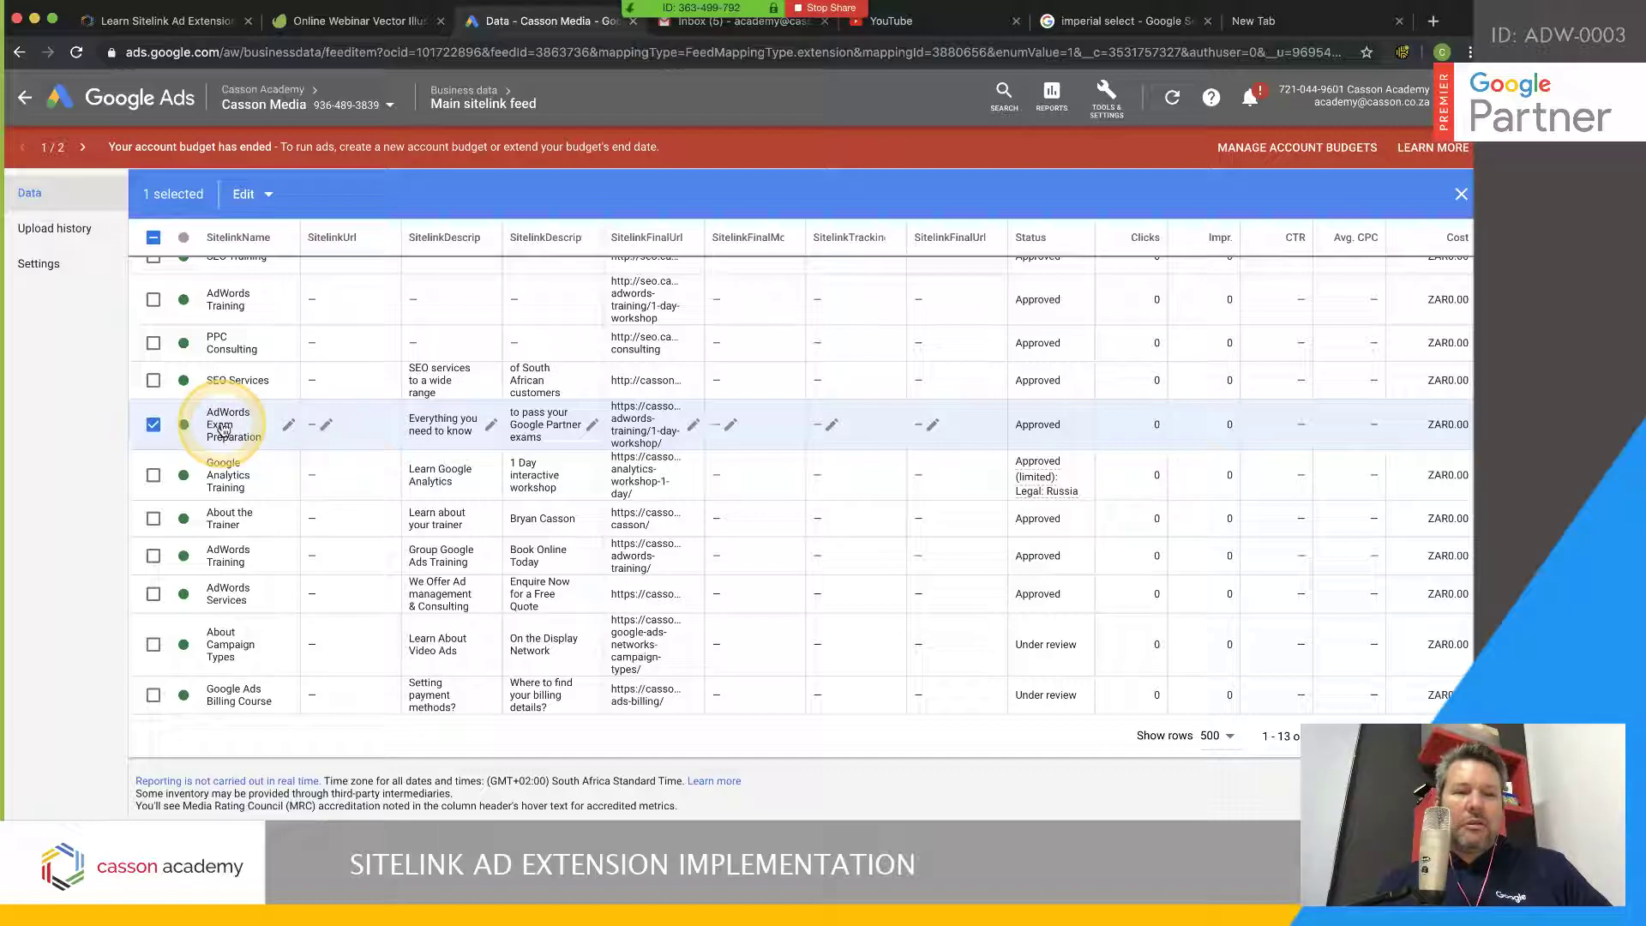
left_click(251, 193)
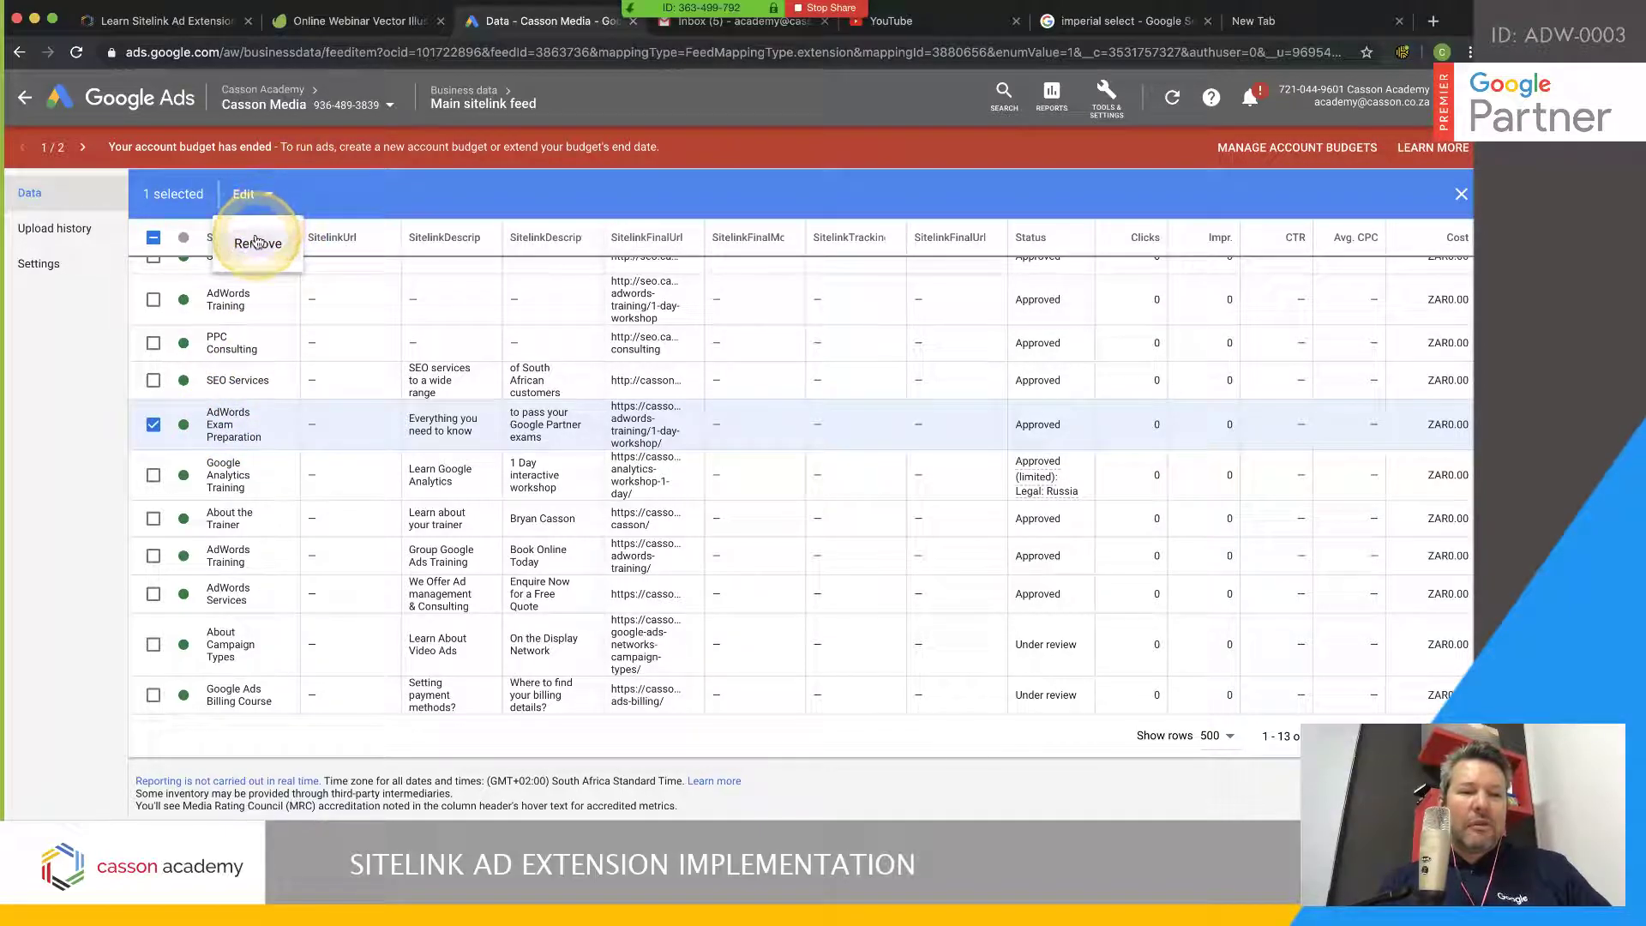
left_click(257, 243)
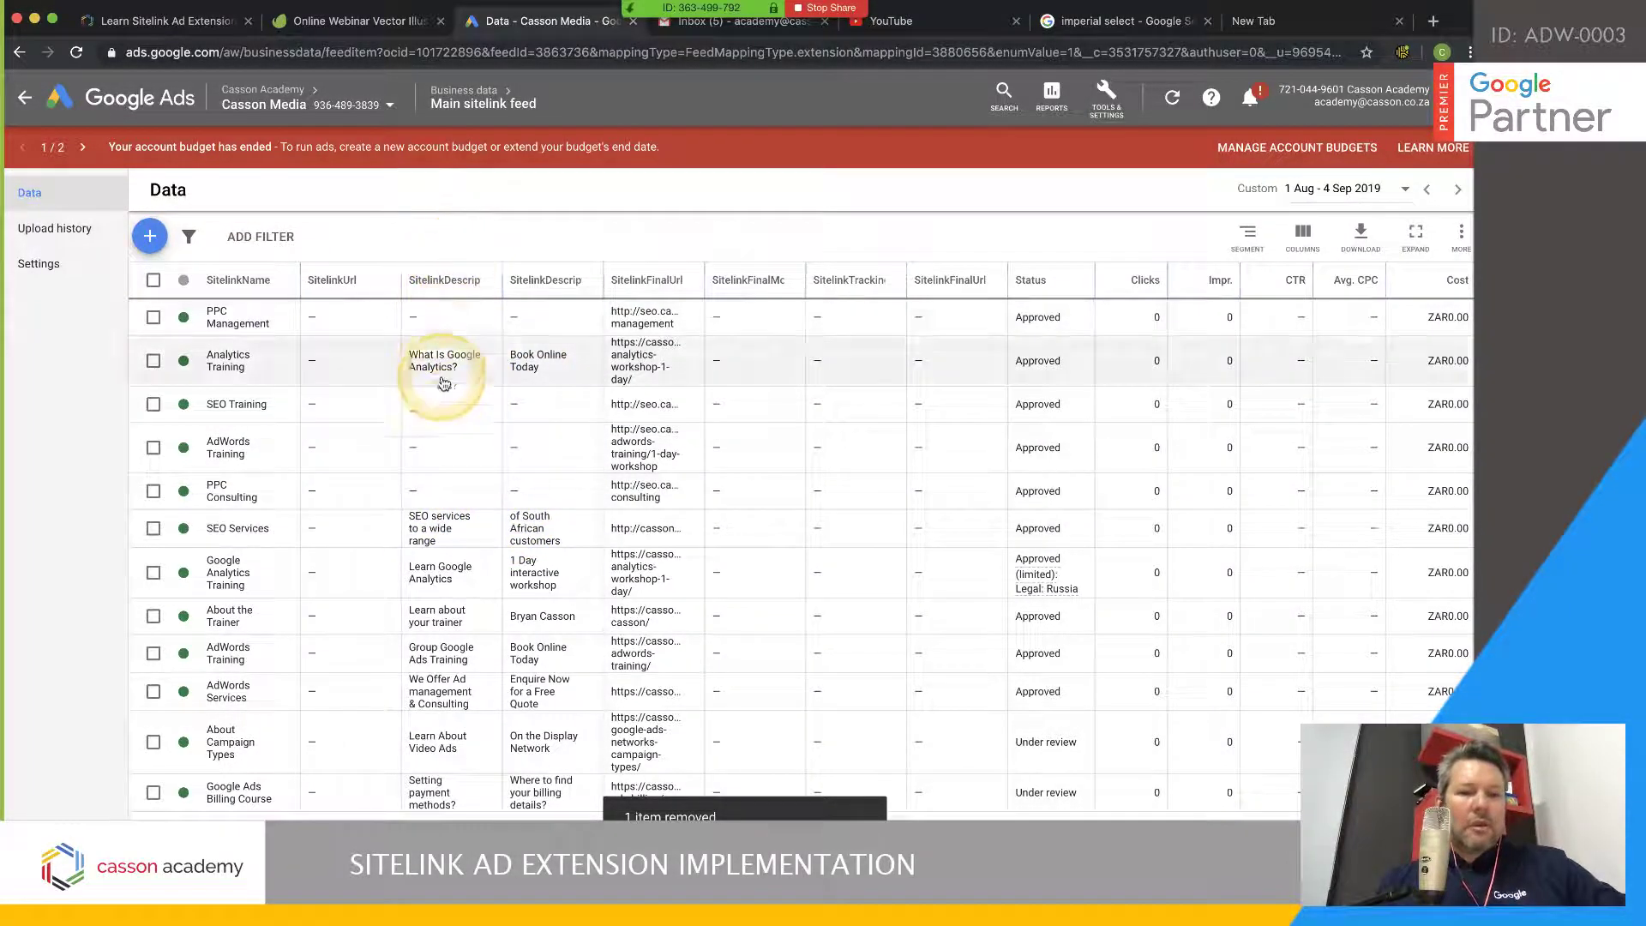
Examine the remaining sitelinks in the feed, checking their final URLs and approval statuses
scroll(429, 566, "down", 2)
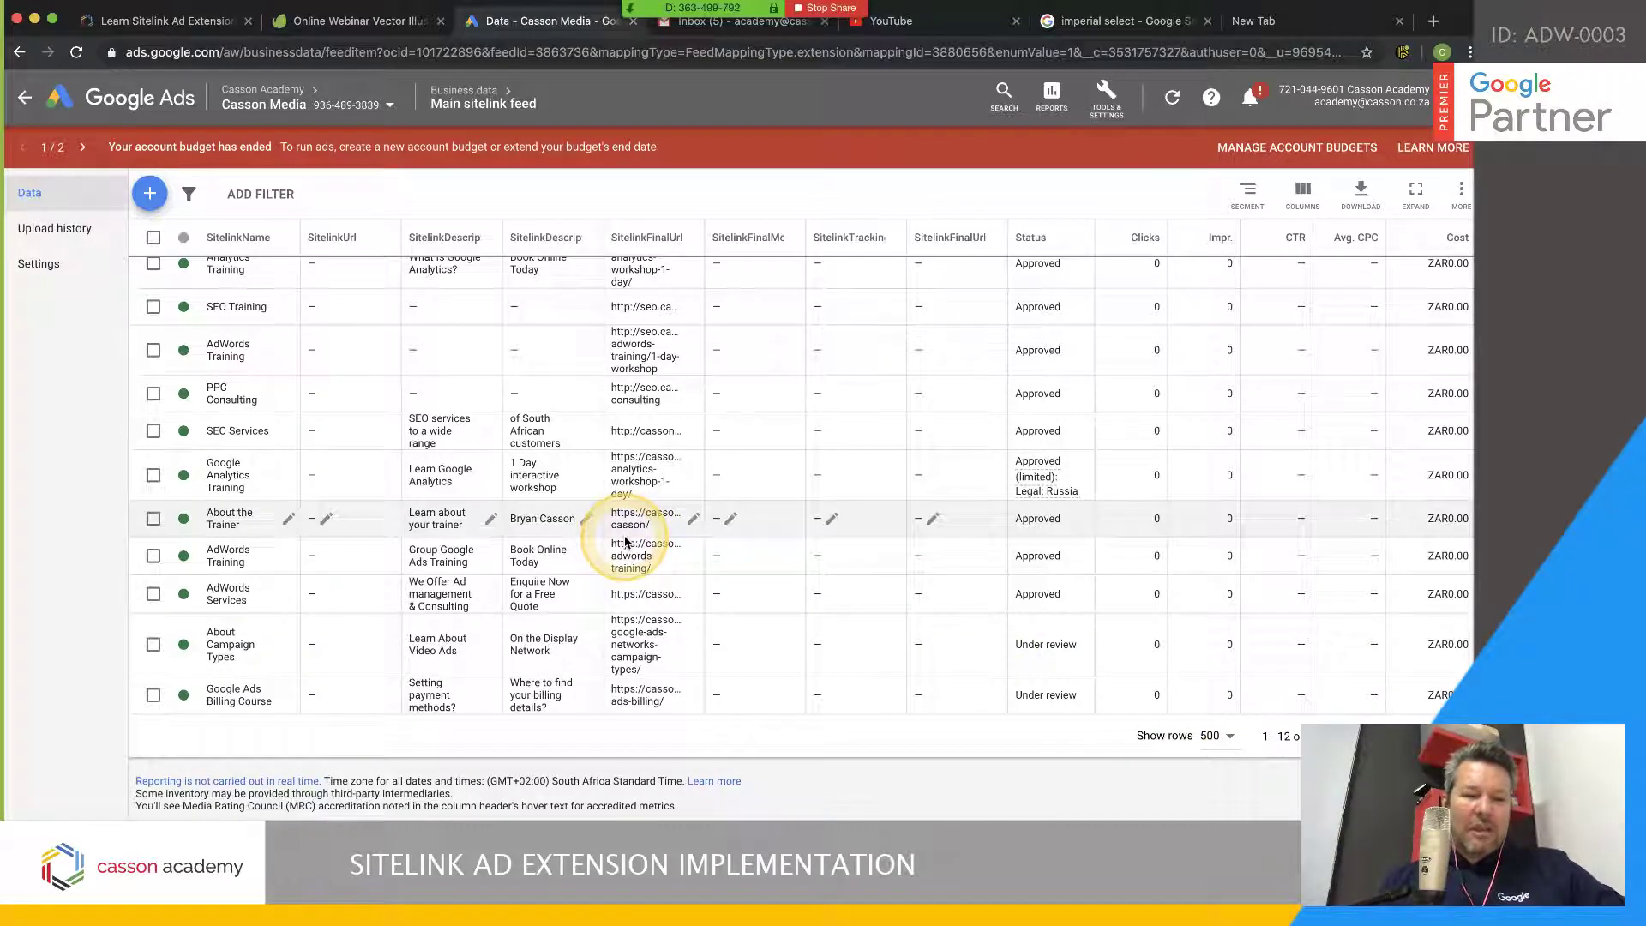
scroll(625, 540, "up", 2)
scroll(345, 427, "down", 2)
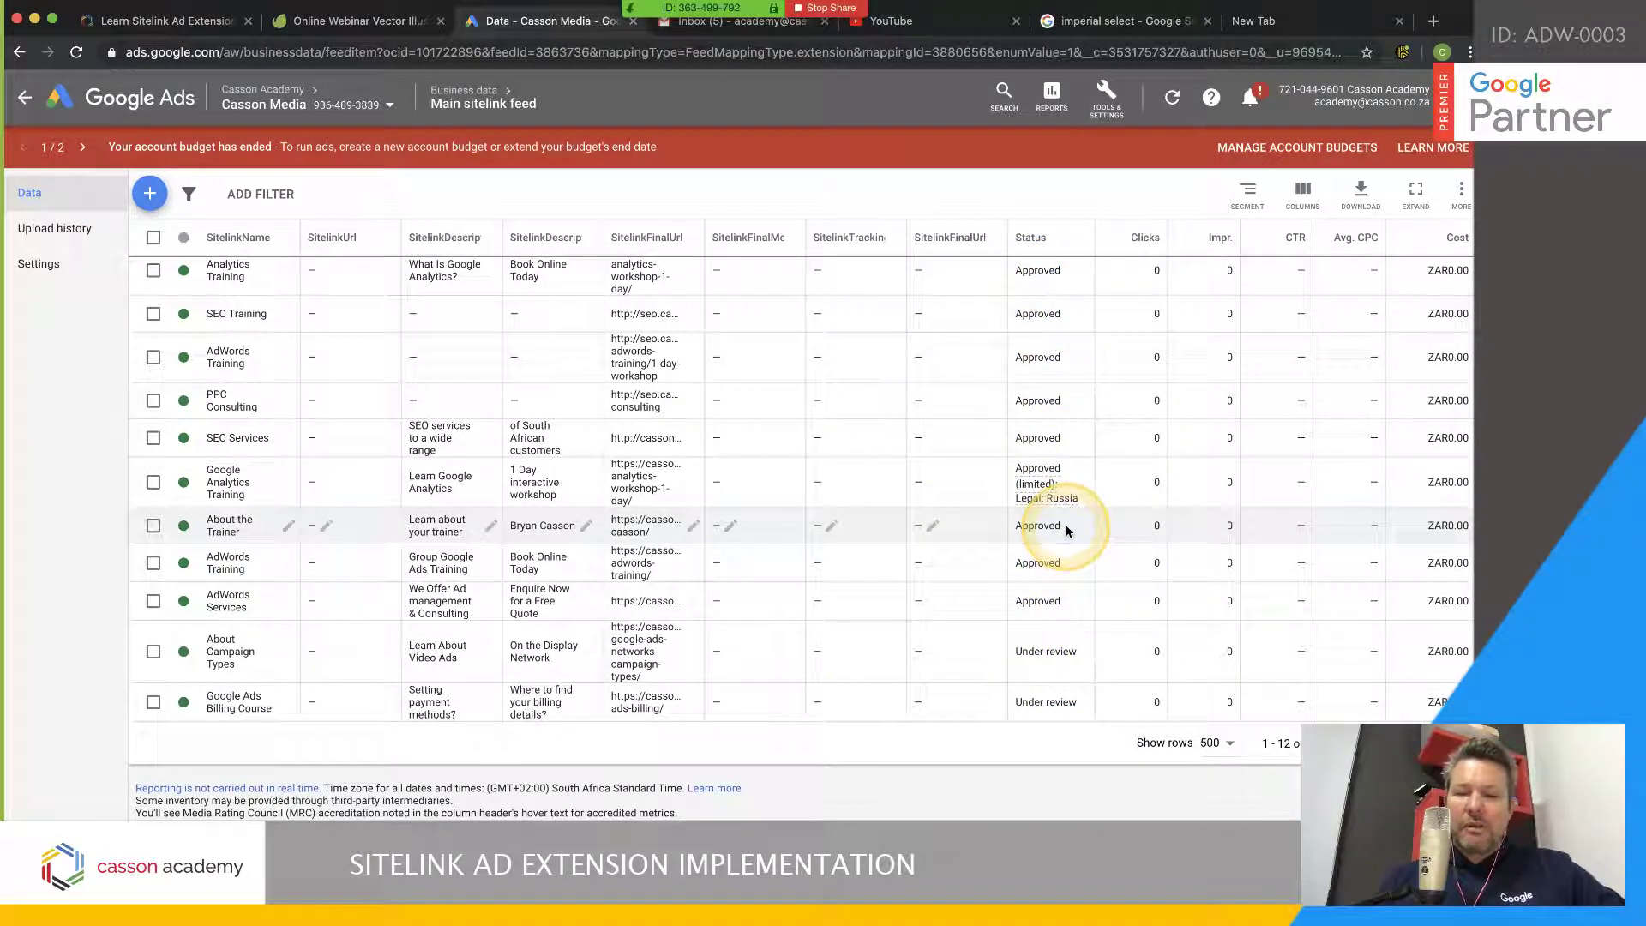
mouse_move(1037, 486)
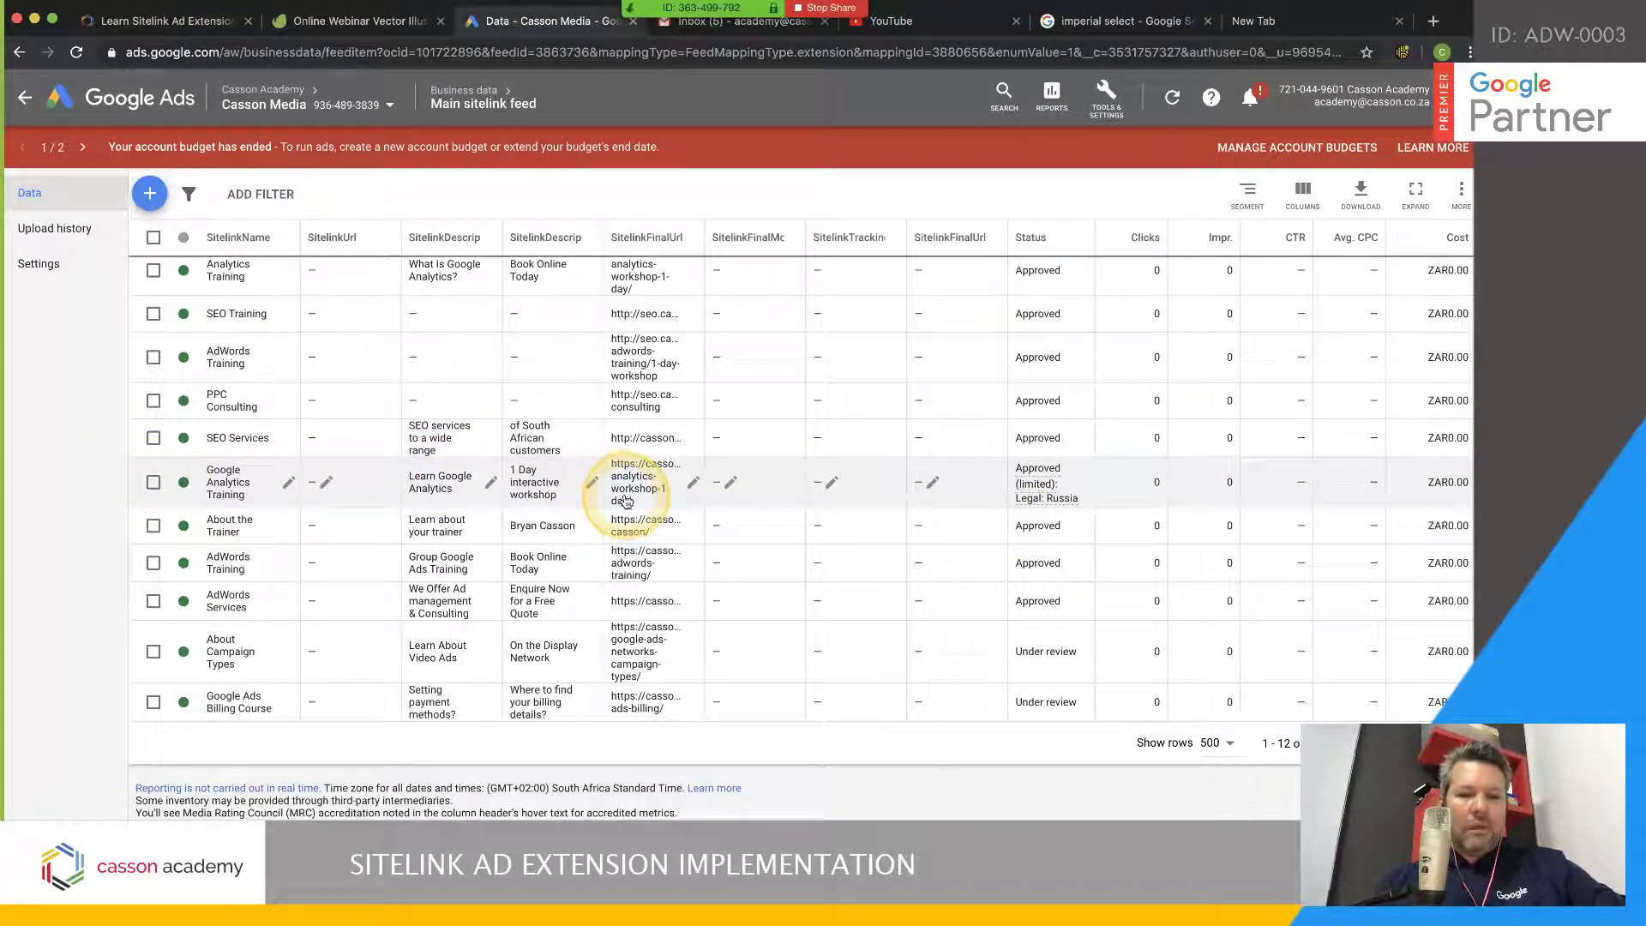
scroll(776, 510, "up", 2)
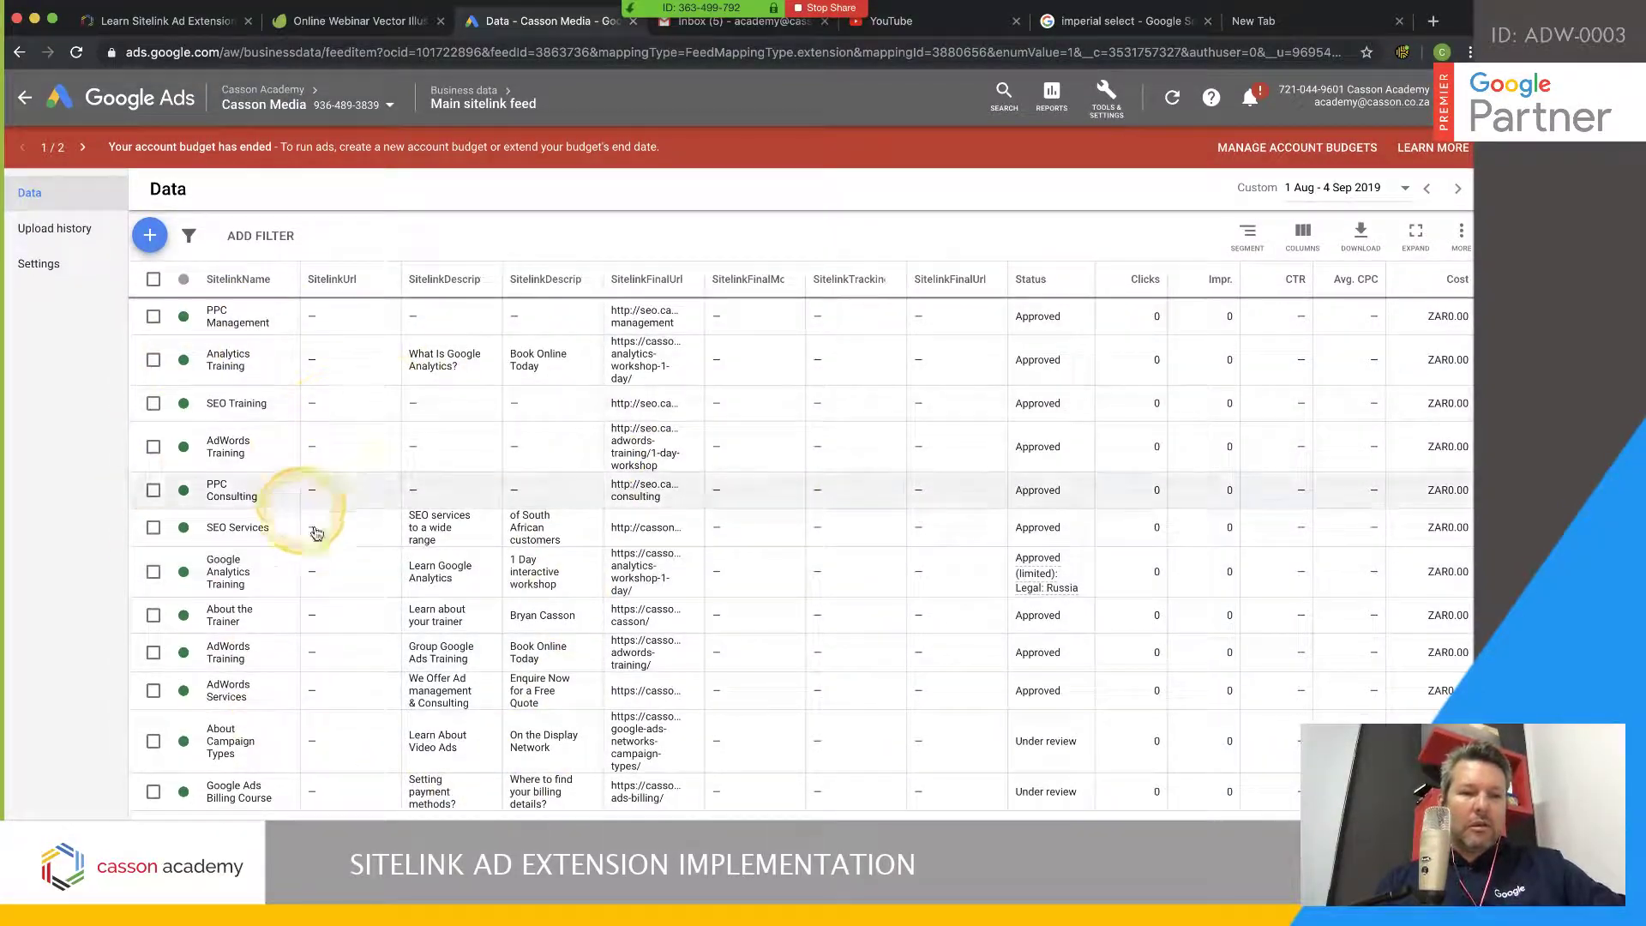
Reopen the Main sitelink feed from the account's business data and return to the S-GAU-ADWORDS-TRAINING campaign overview
left_click(1113, 114)
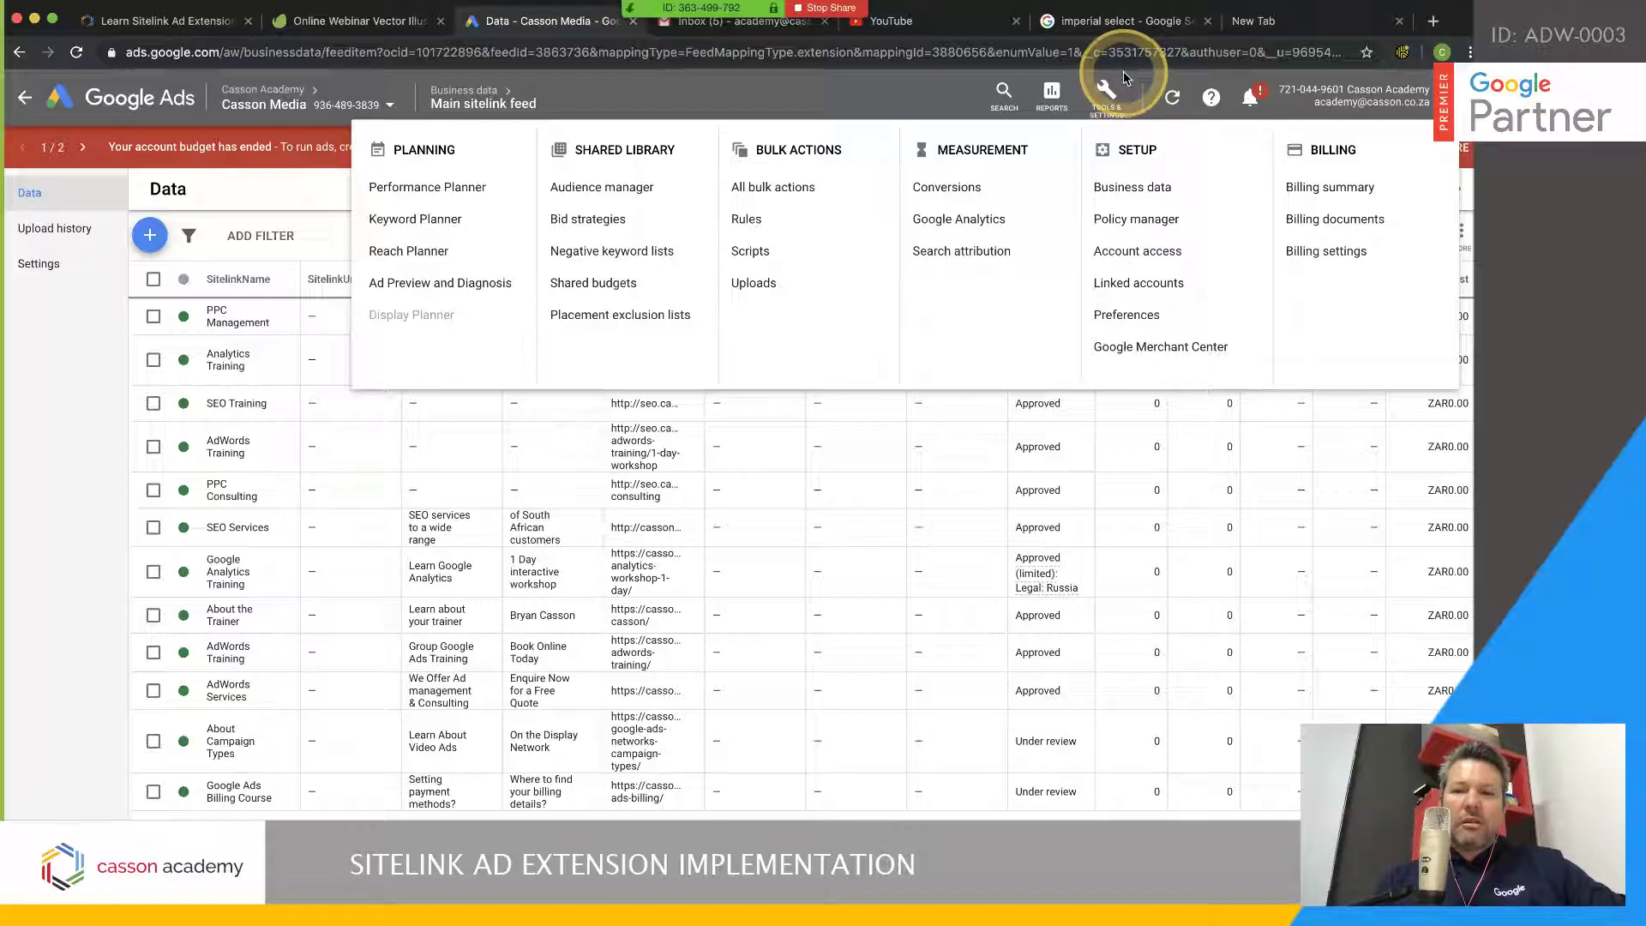
left_click(1156, 190)
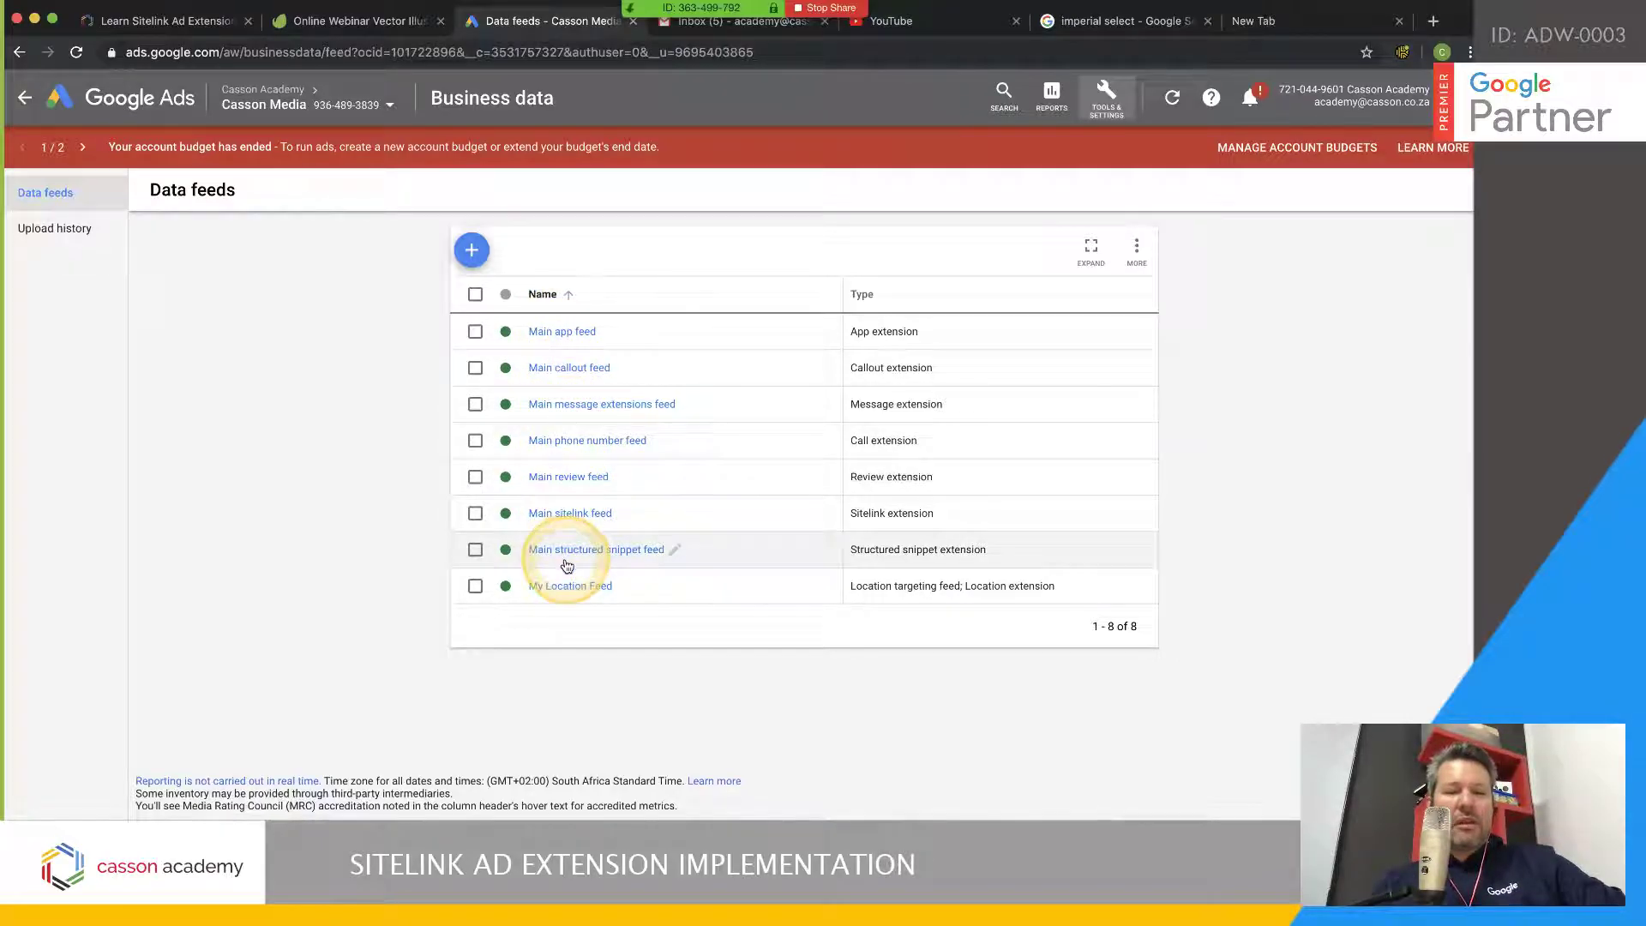
left_click(576, 513)
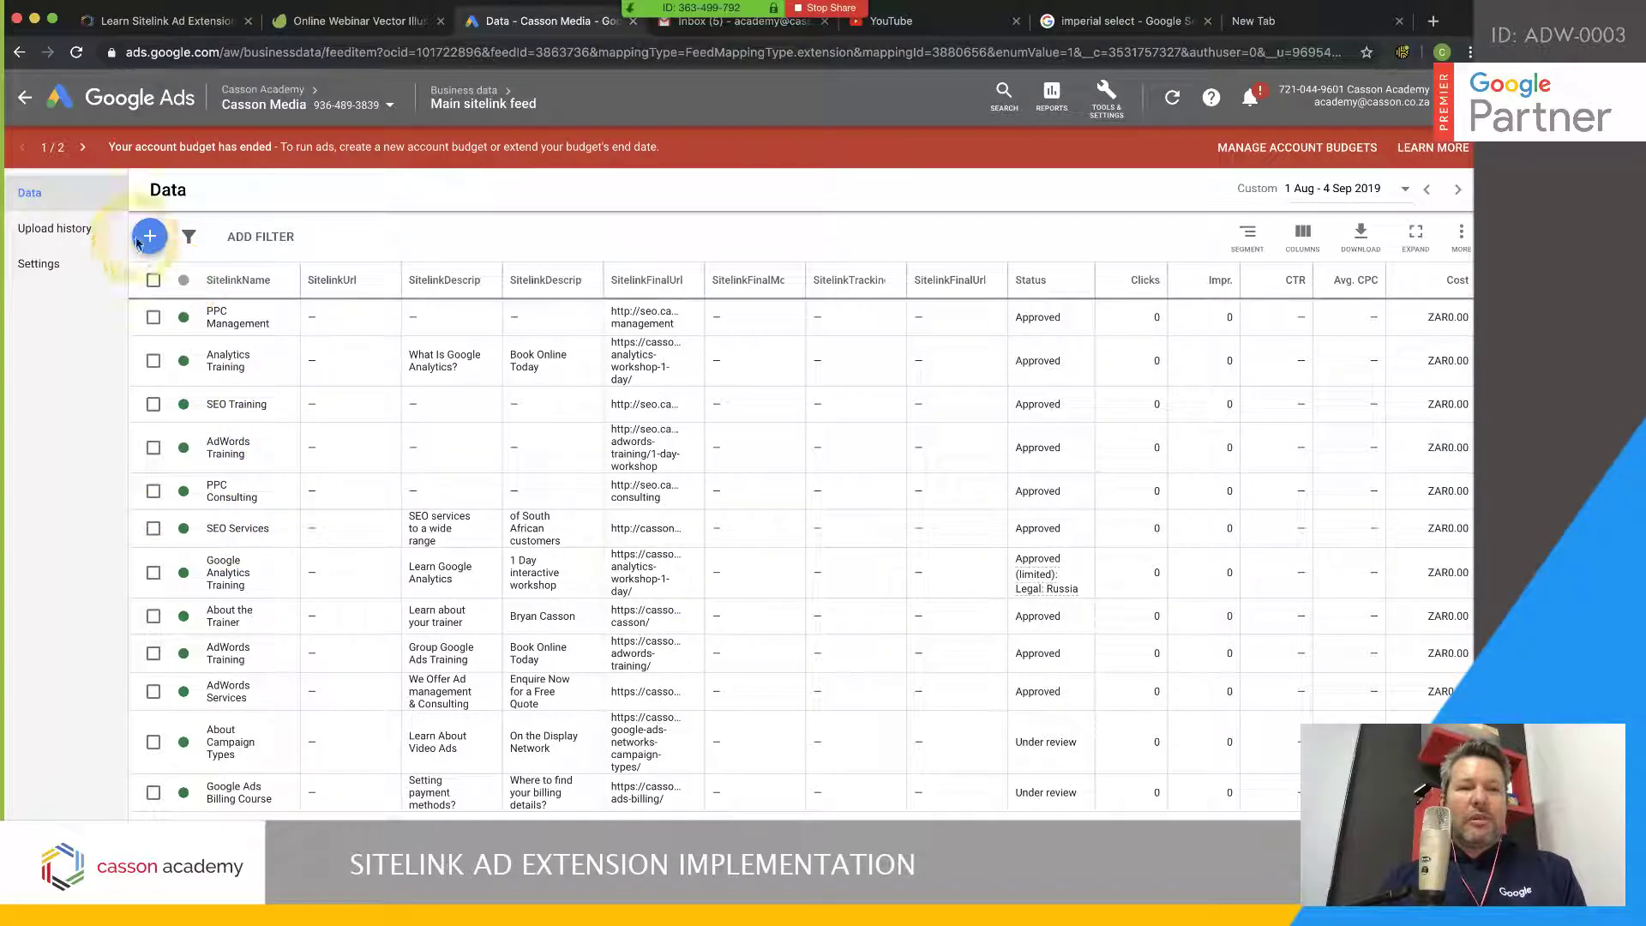
left_click(24, 97)
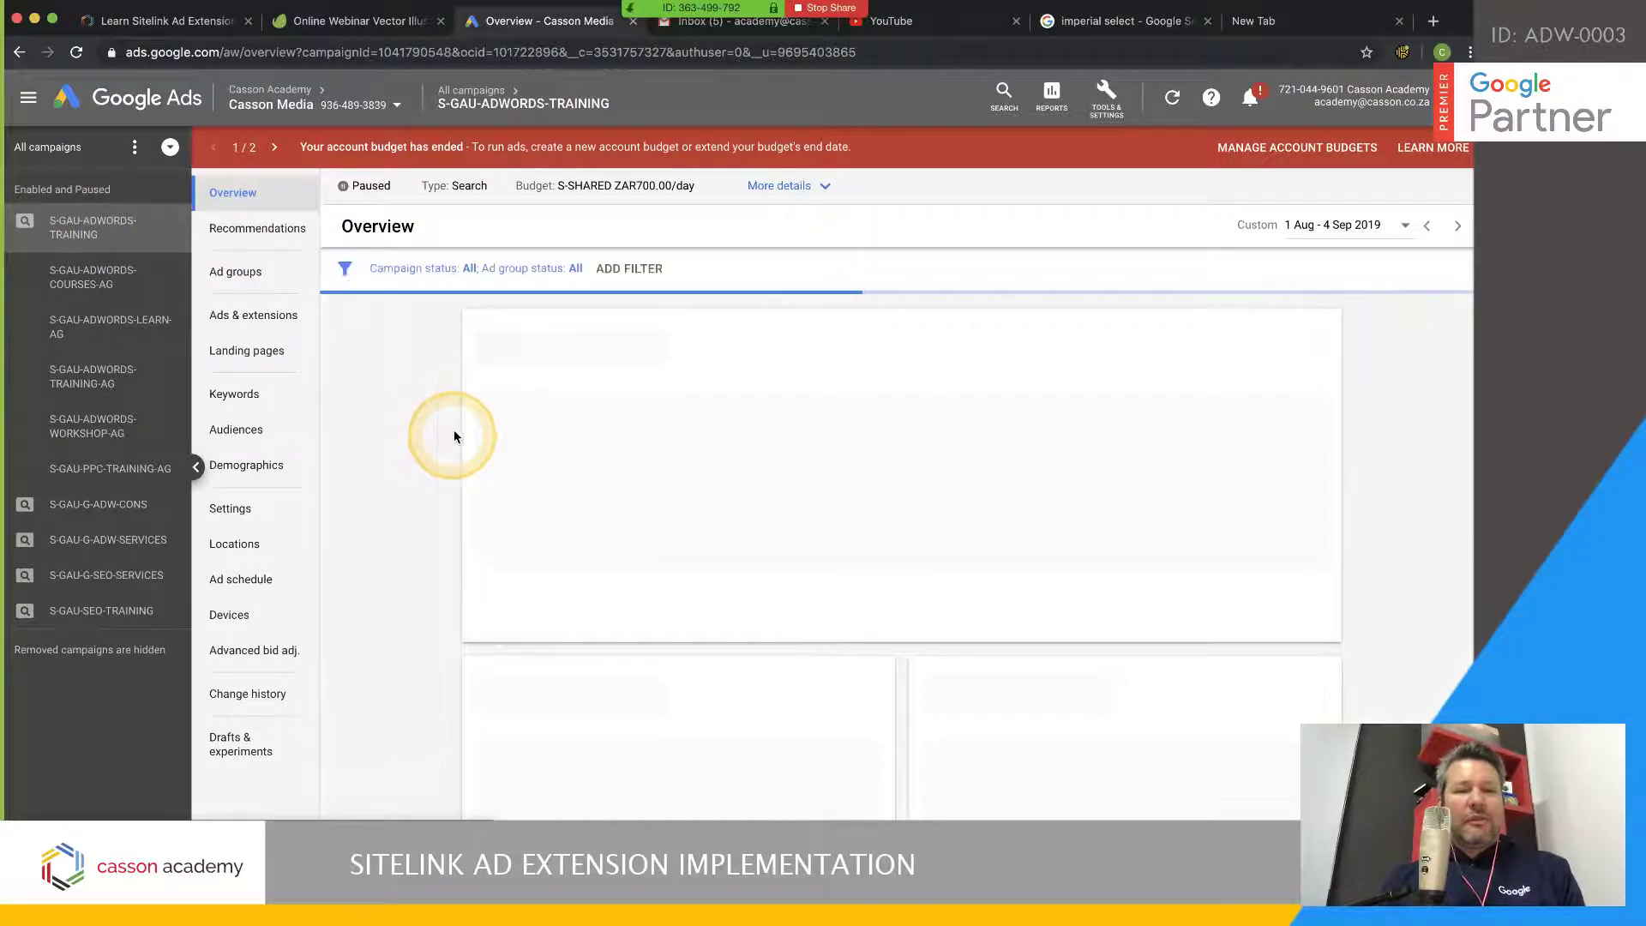
left_click(285, 273)
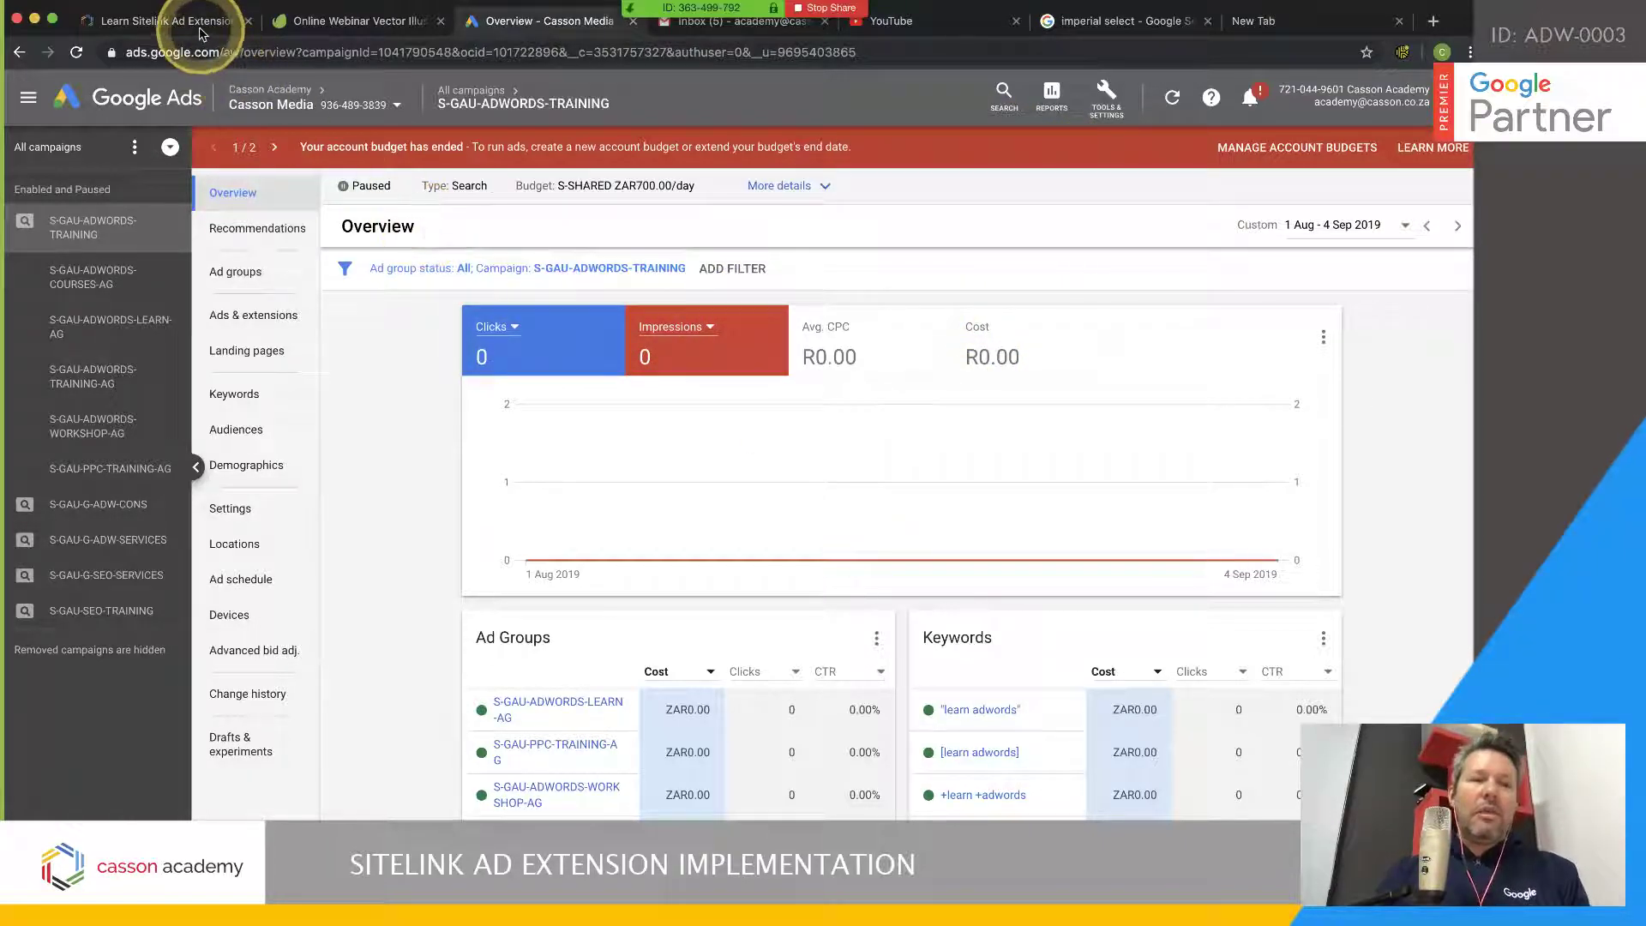
View the Sitelink Ad Extension Setup course page and the sitelinks in the Imperial Select search ad
left_click(172, 21)
left_click(324, 240)
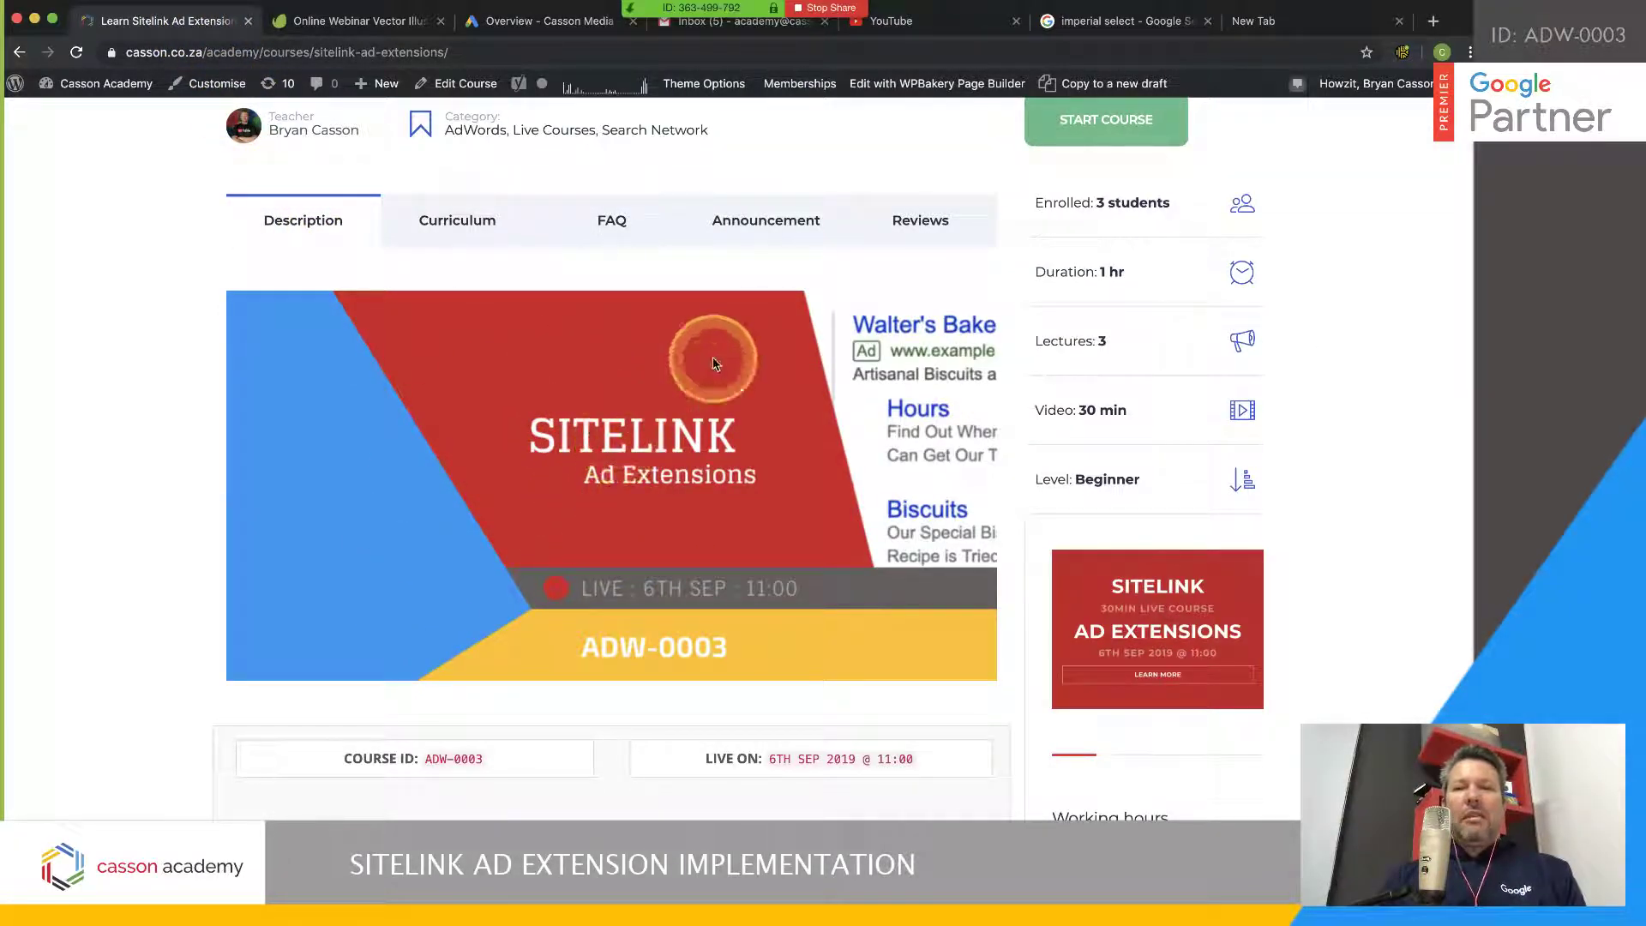
left_click(1134, 35)
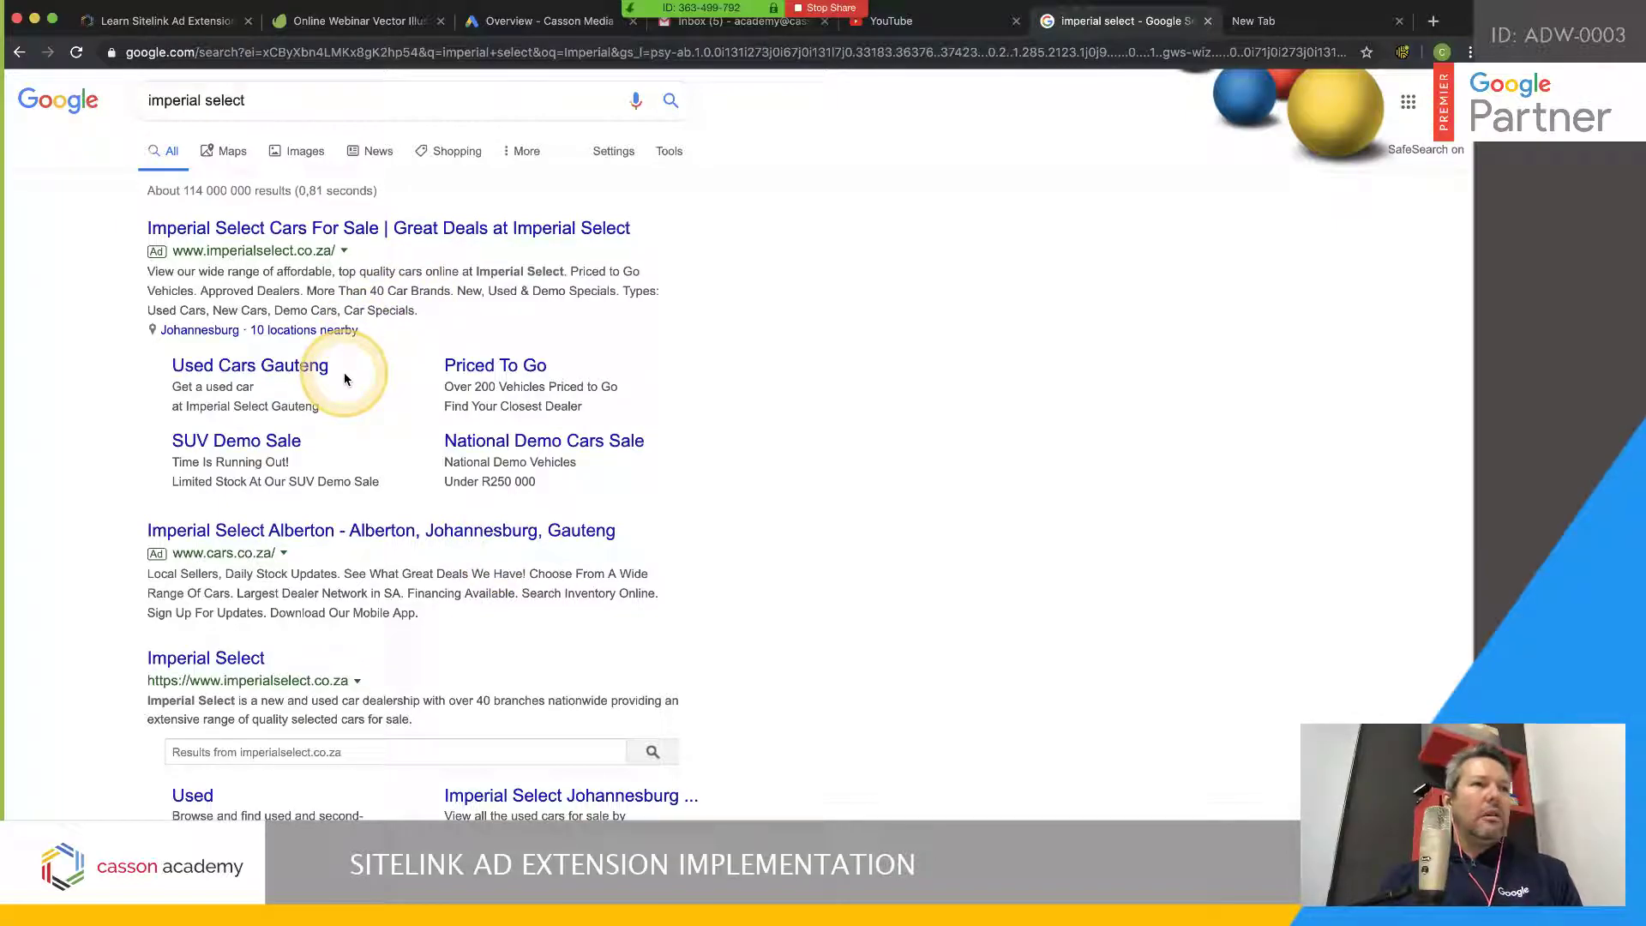
Return to the Sitelink Ad Extension Setup course page and review its course details and "What You Will Learn?" list
left_click(195, 35)
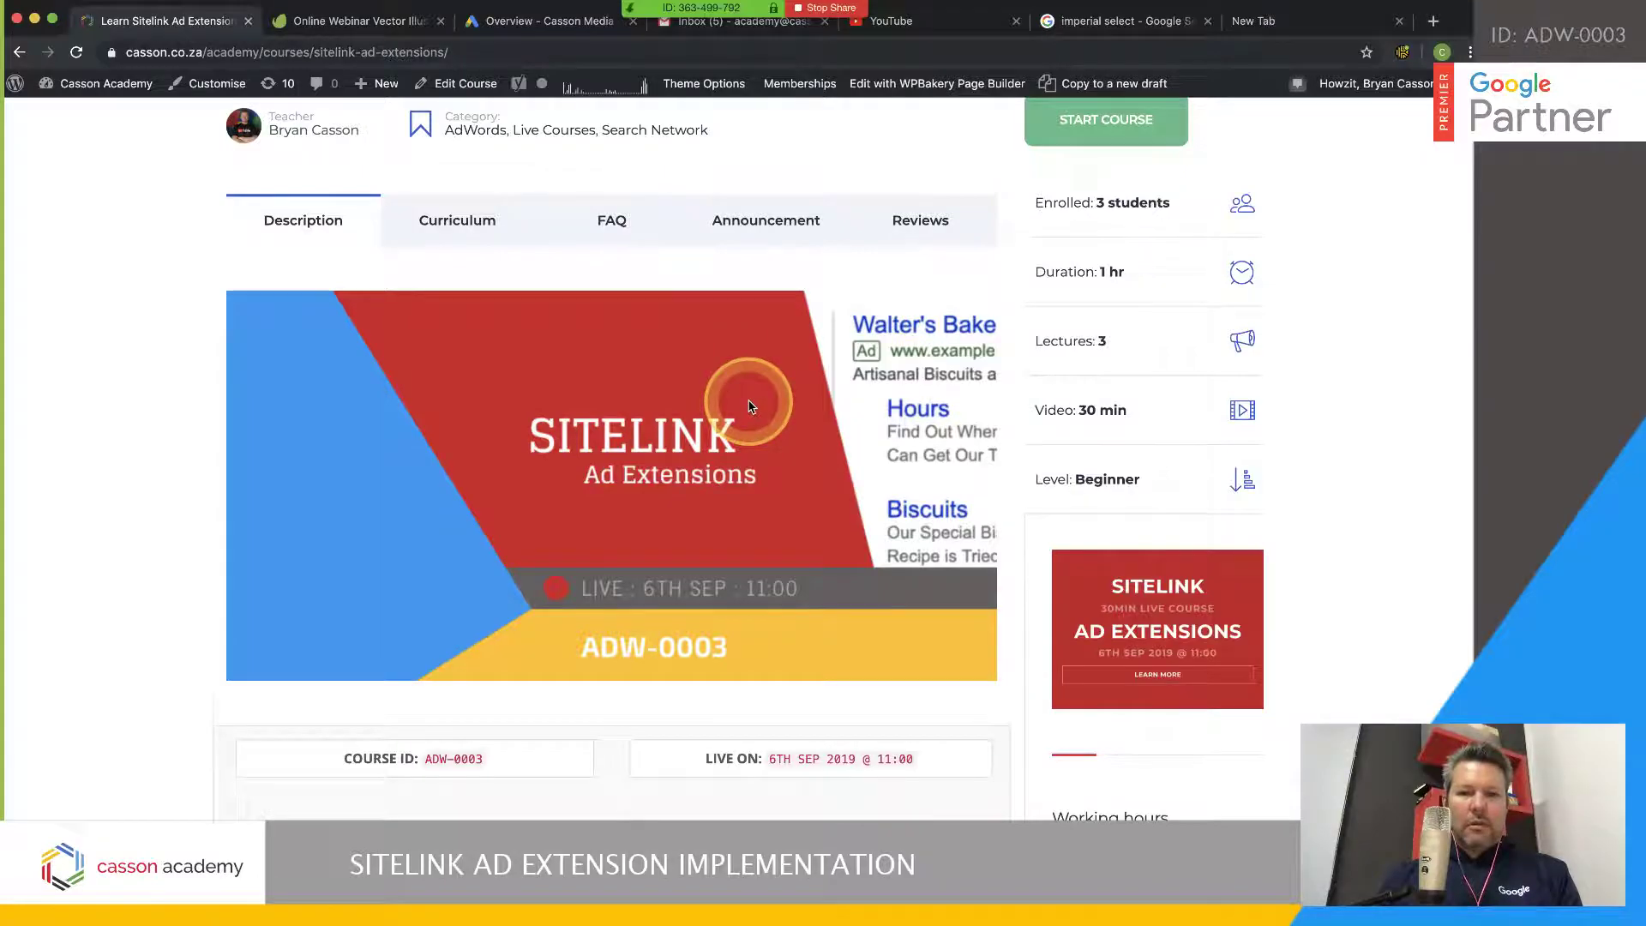
scroll(749, 404, "down", 2)
scroll(749, 405, "up", 5)
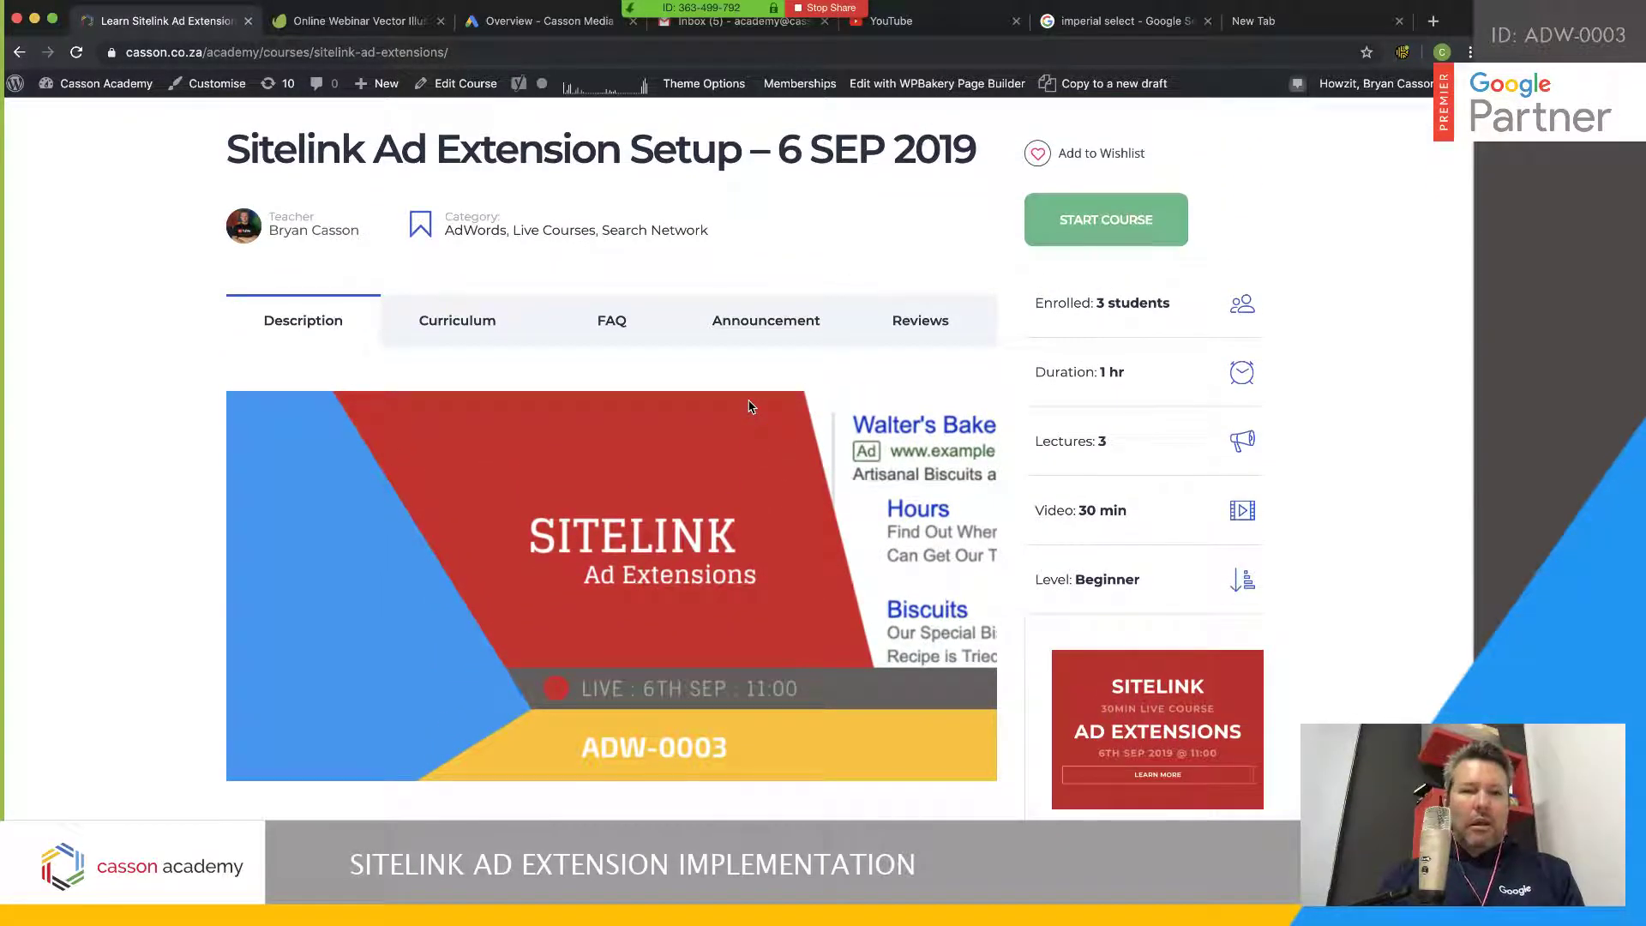
scroll(749, 405, "up", 1)
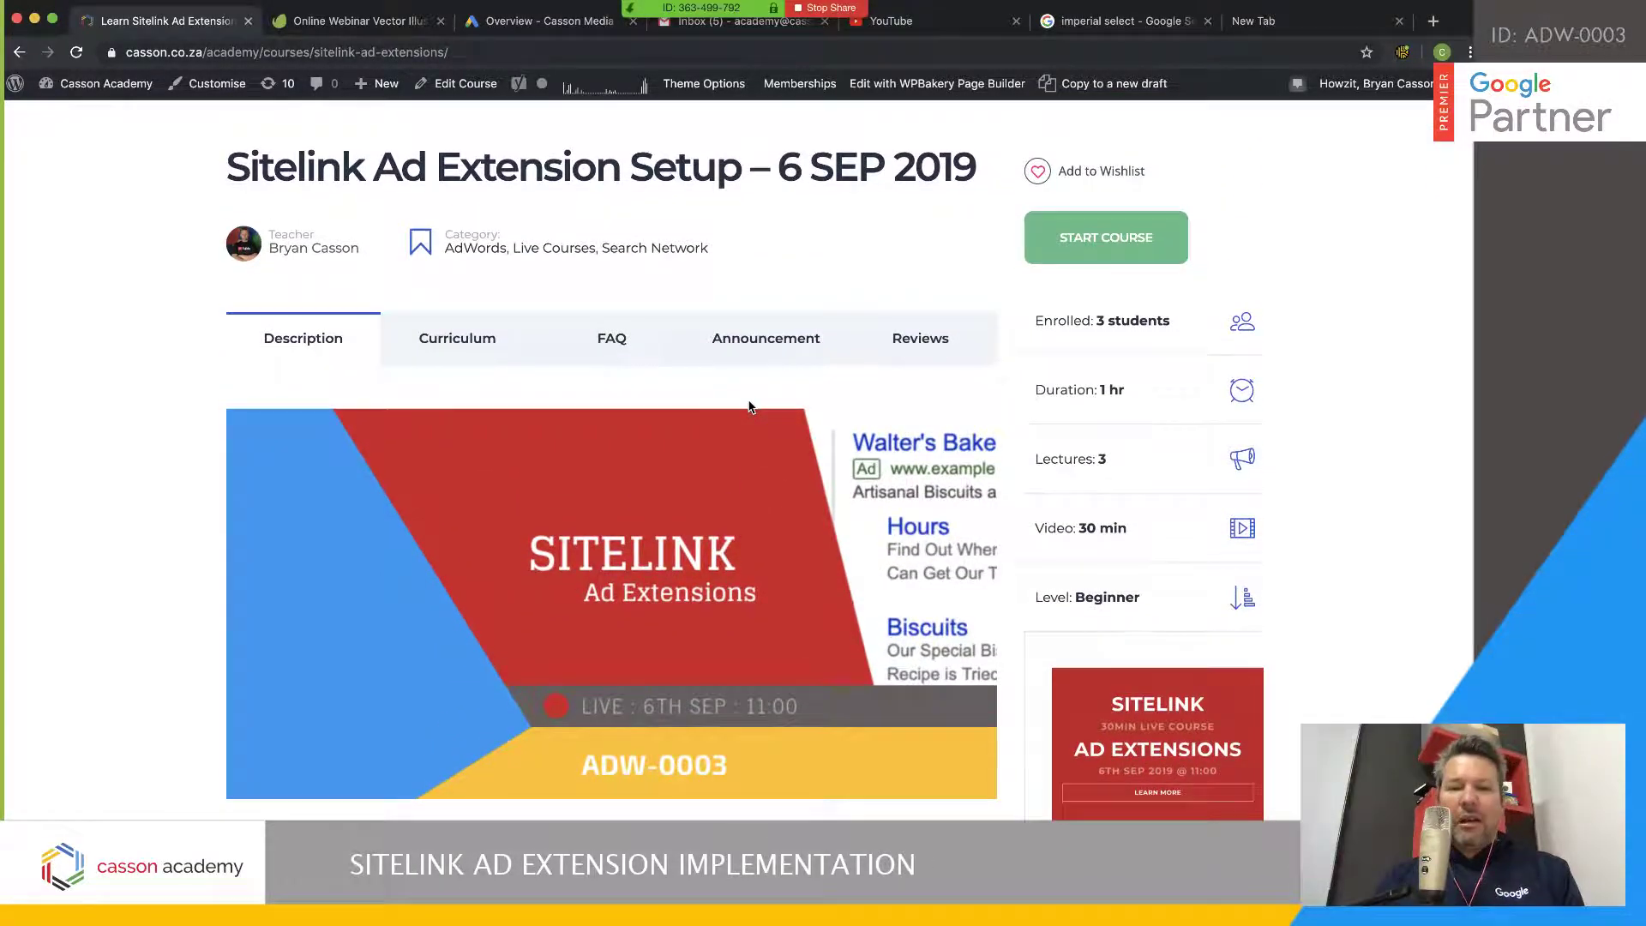
scroll(748, 407, "down", 3)
scroll(748, 407, "up", 3)
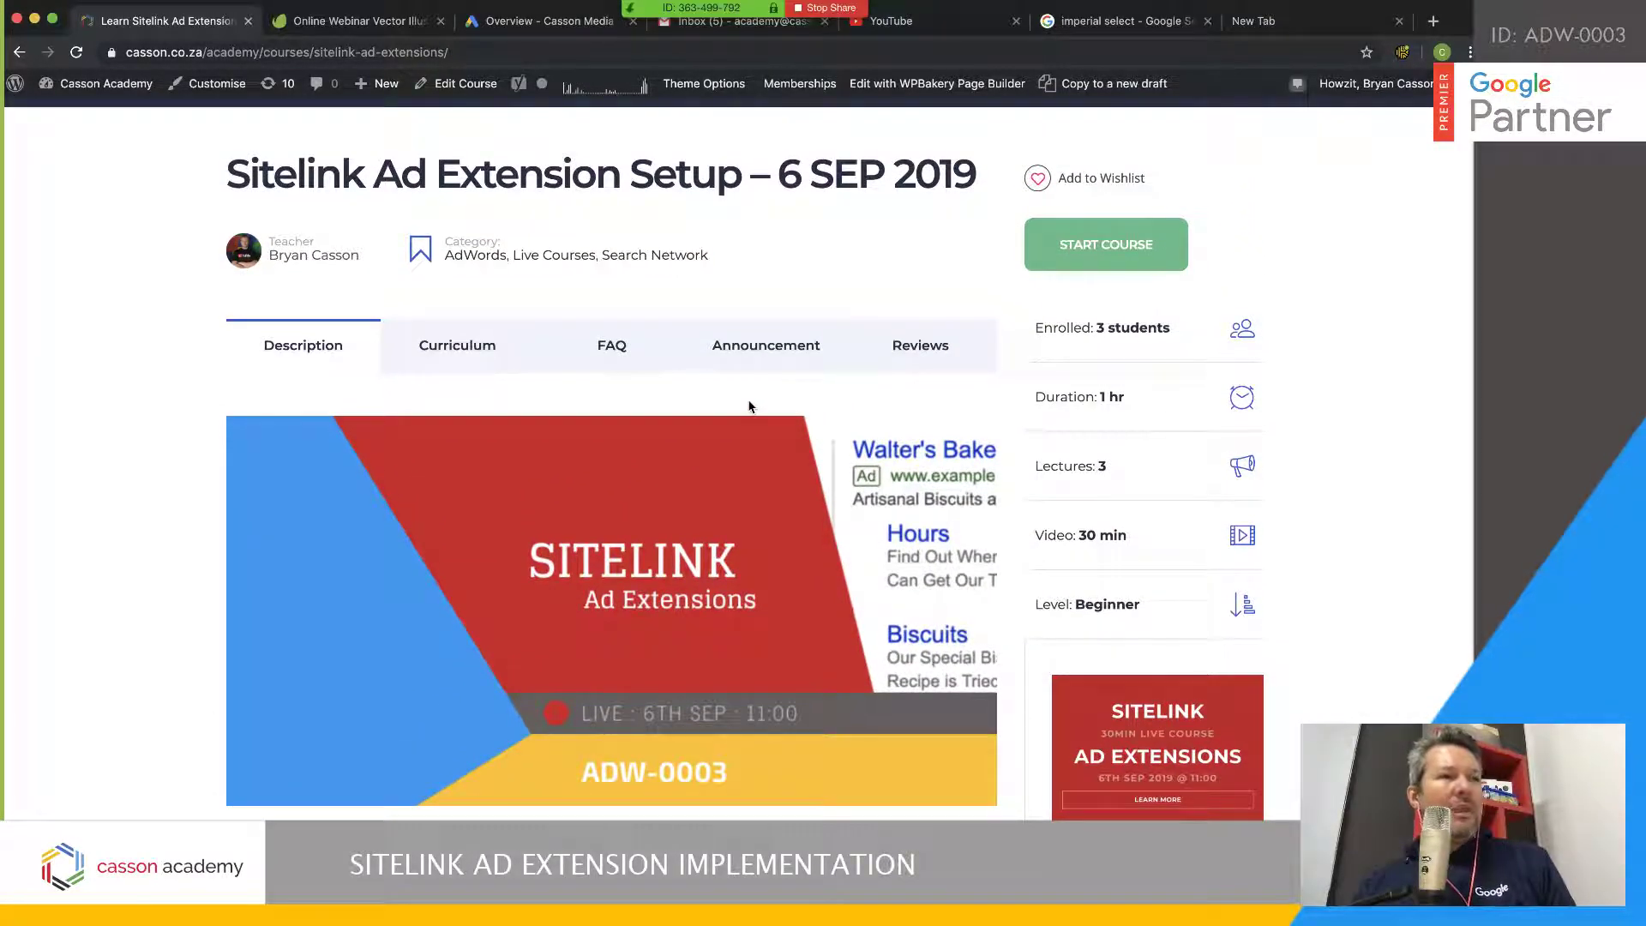
scroll(748, 407, "down", 2)
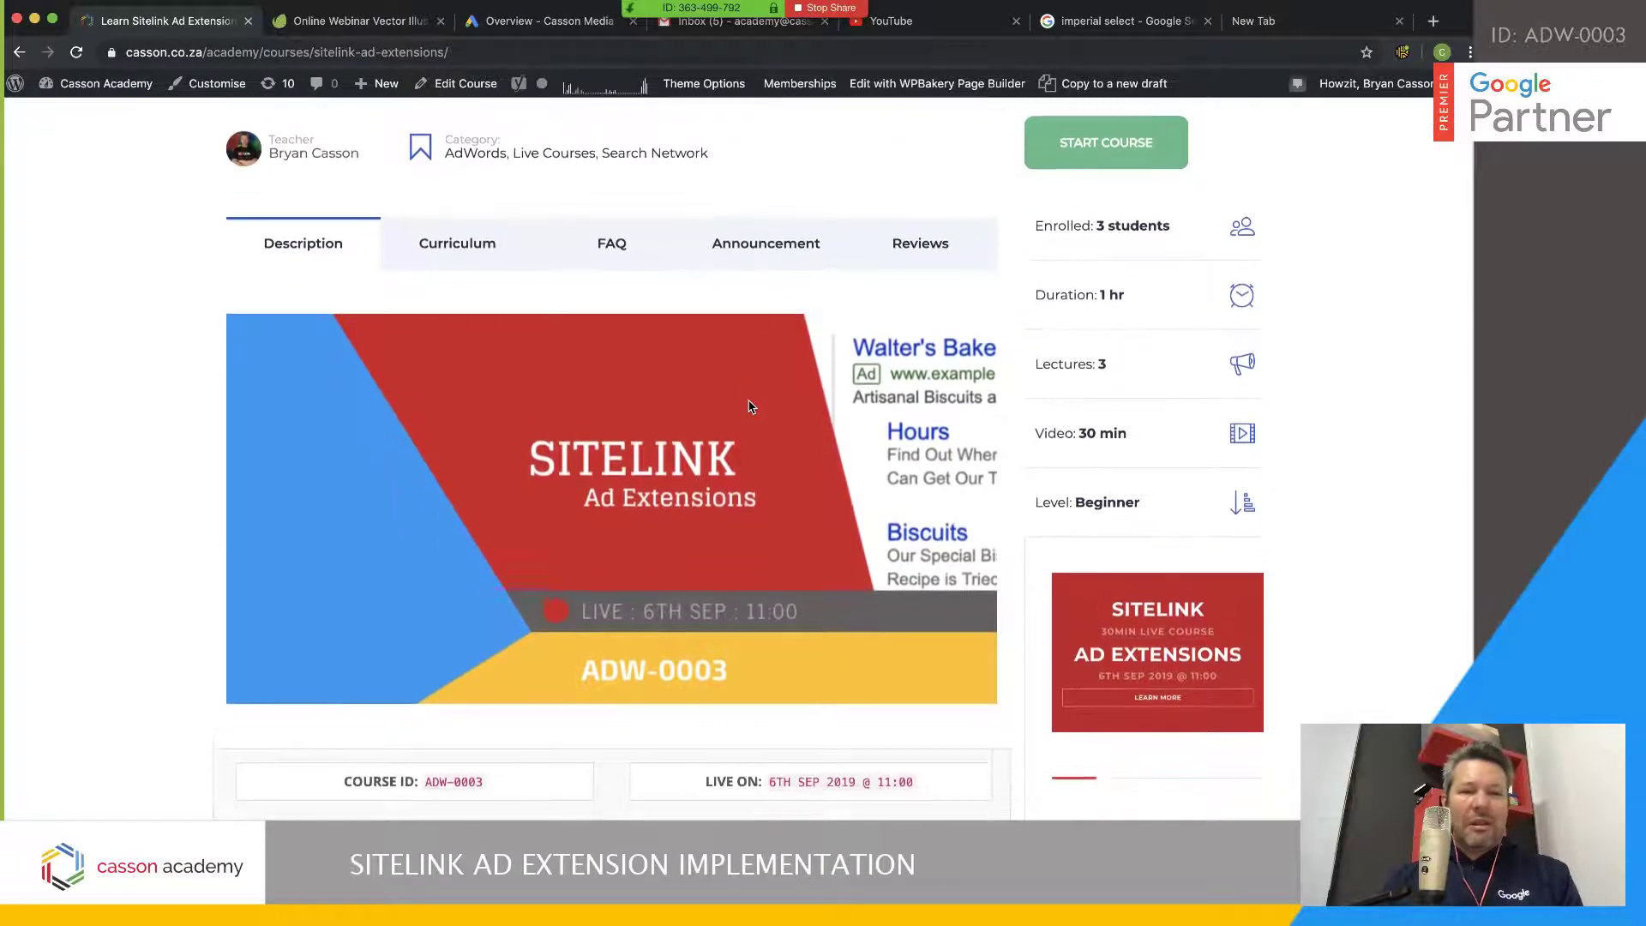
scroll(748, 407, "down", 5)
scroll(868, 361, "up", 3)
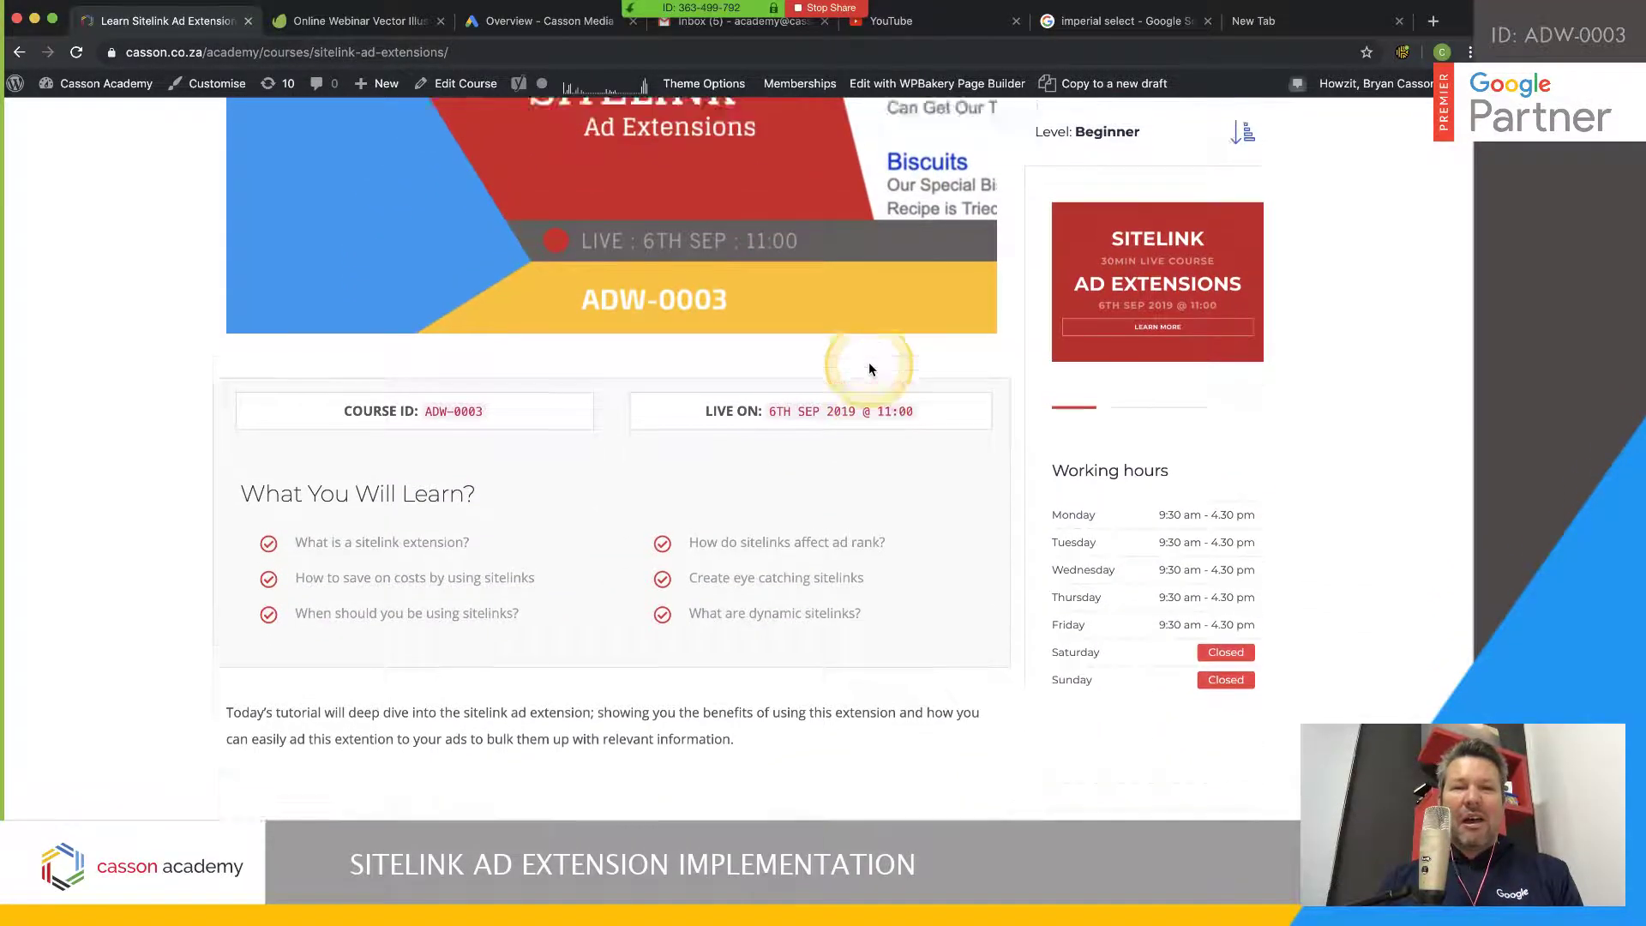
Switch back to Google Ads and open the sitelink extensions of the S-GAU-ADWORDS-COURSES-AG ad group
left_click(525, 26)
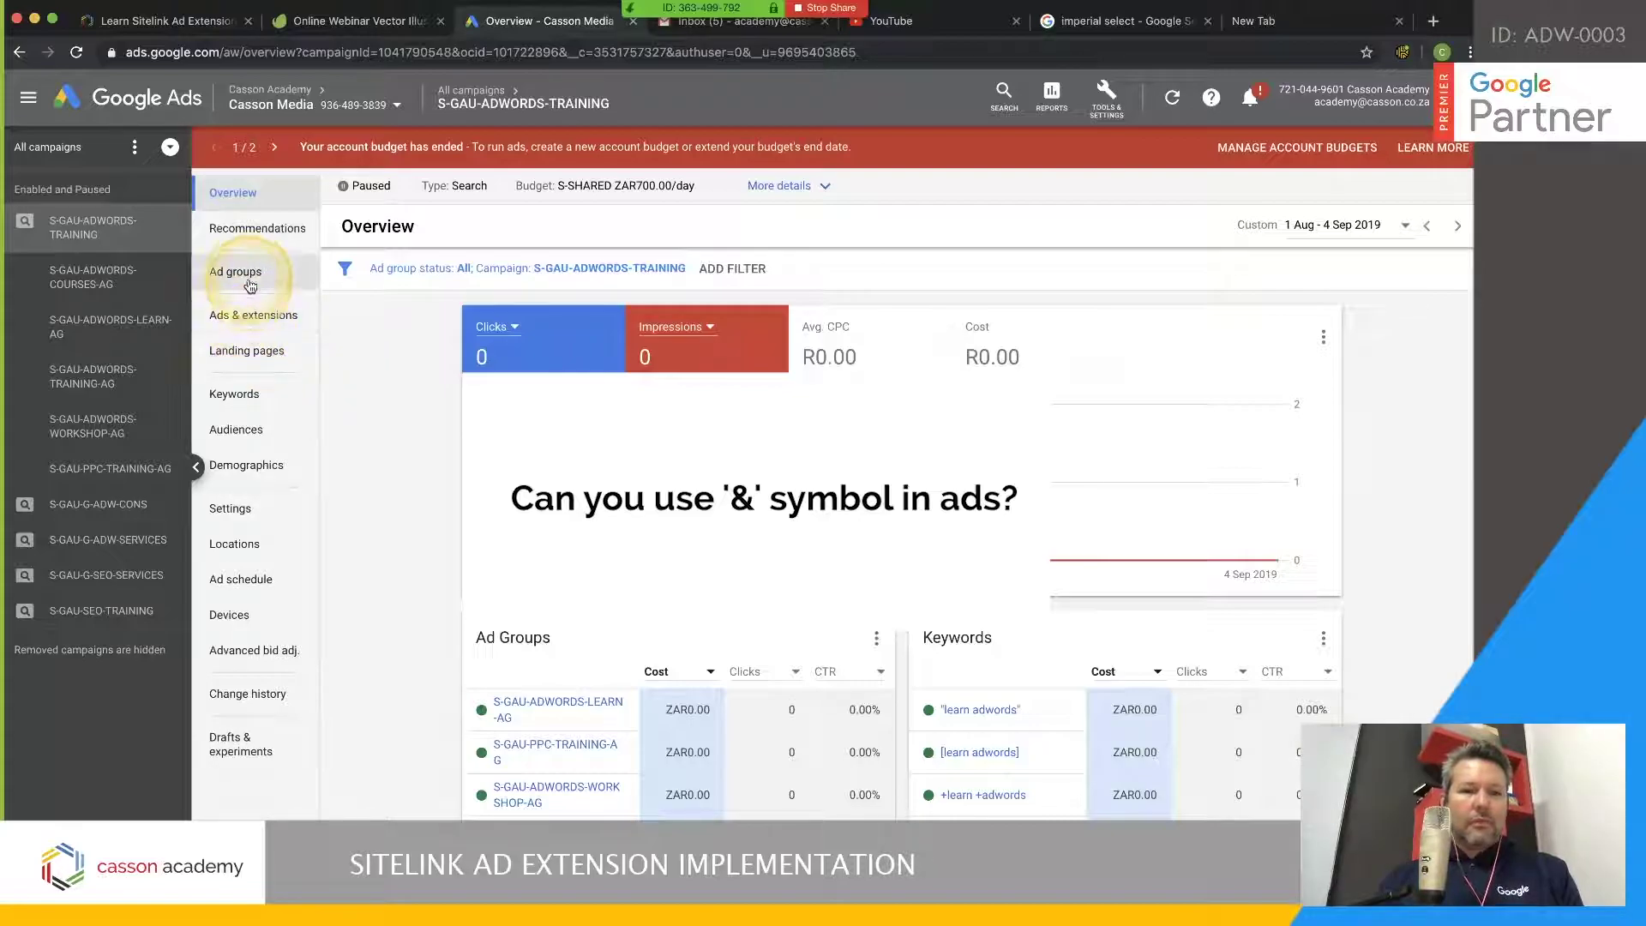
left_click(83, 268)
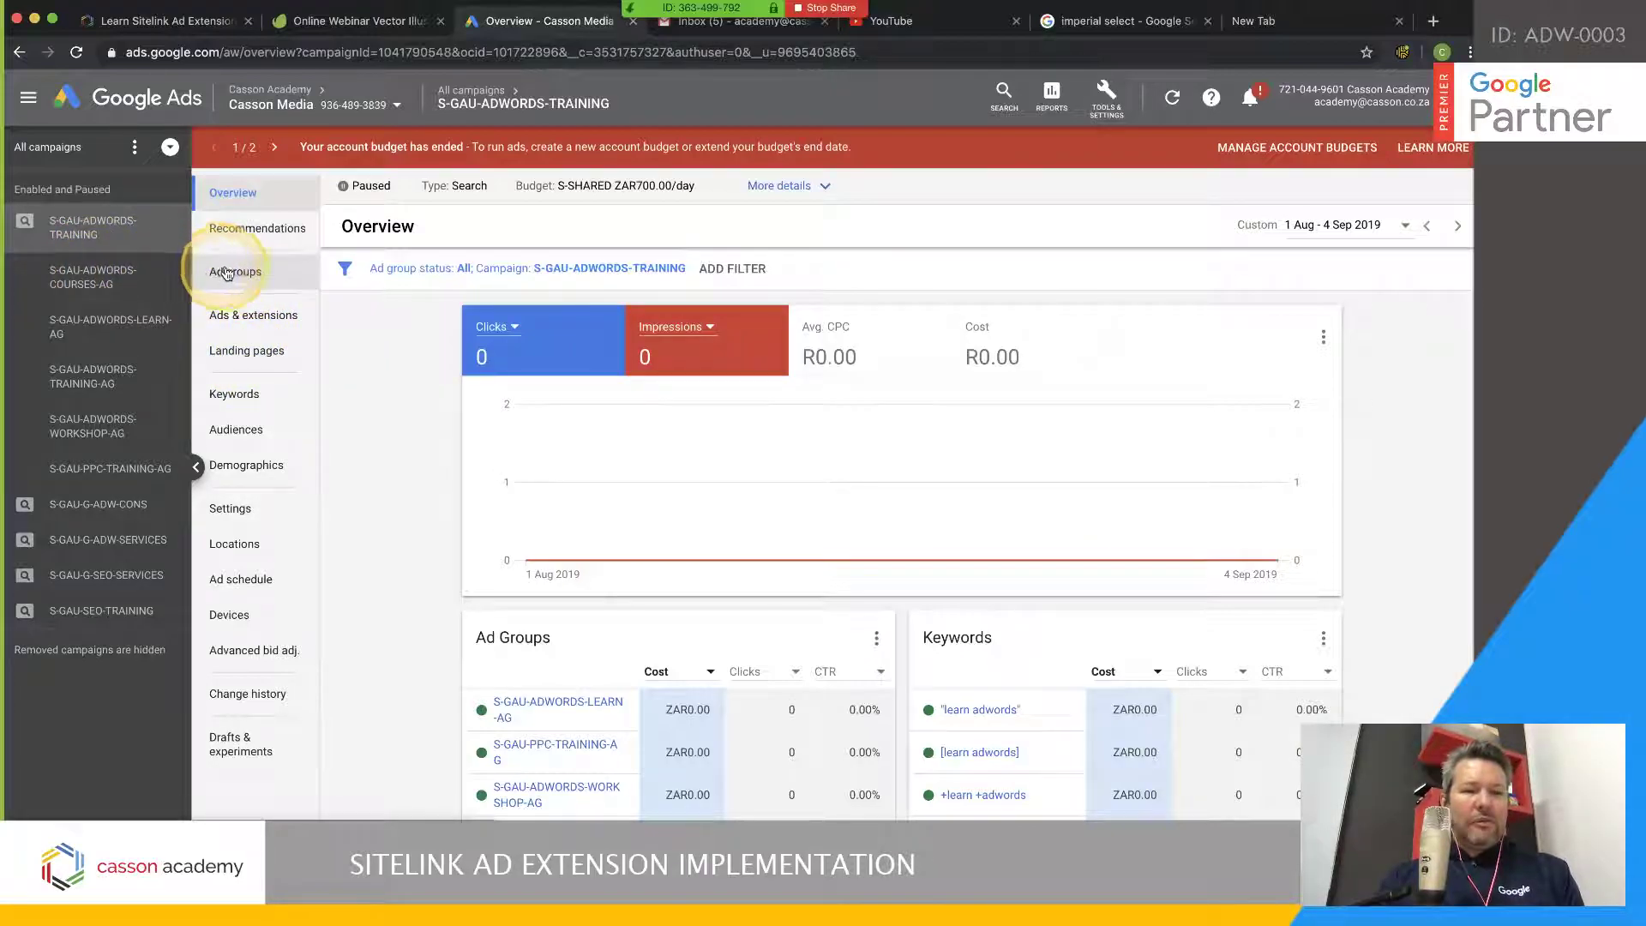
left_click(257, 272)
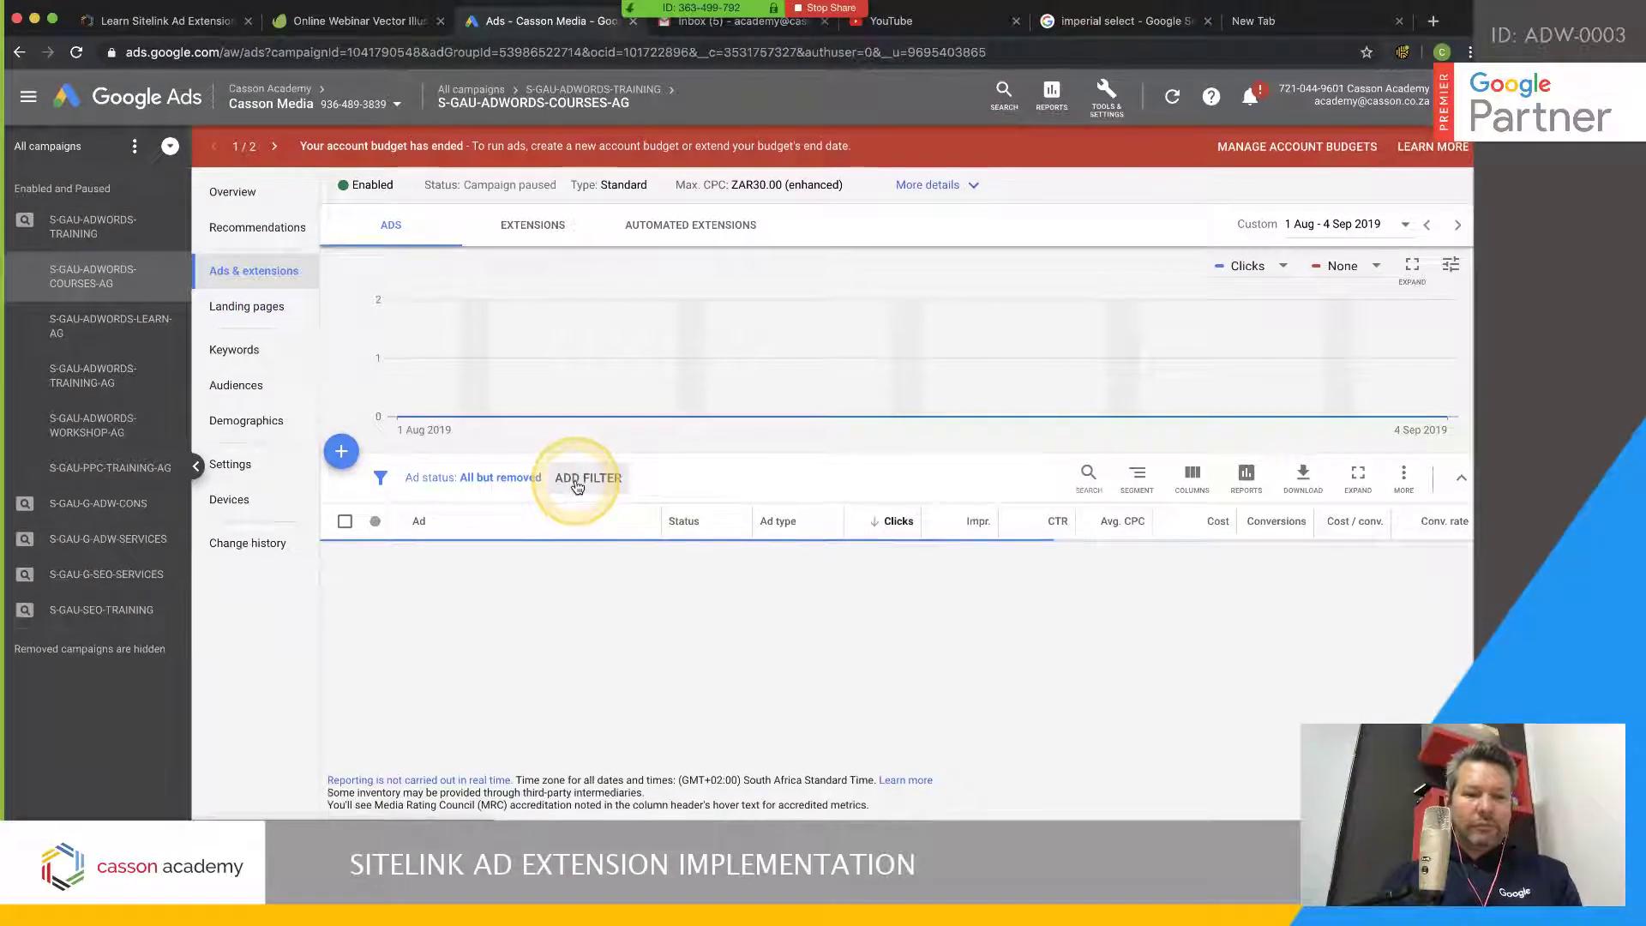
scroll(583, 498, "down", 1)
left_click(533, 226)
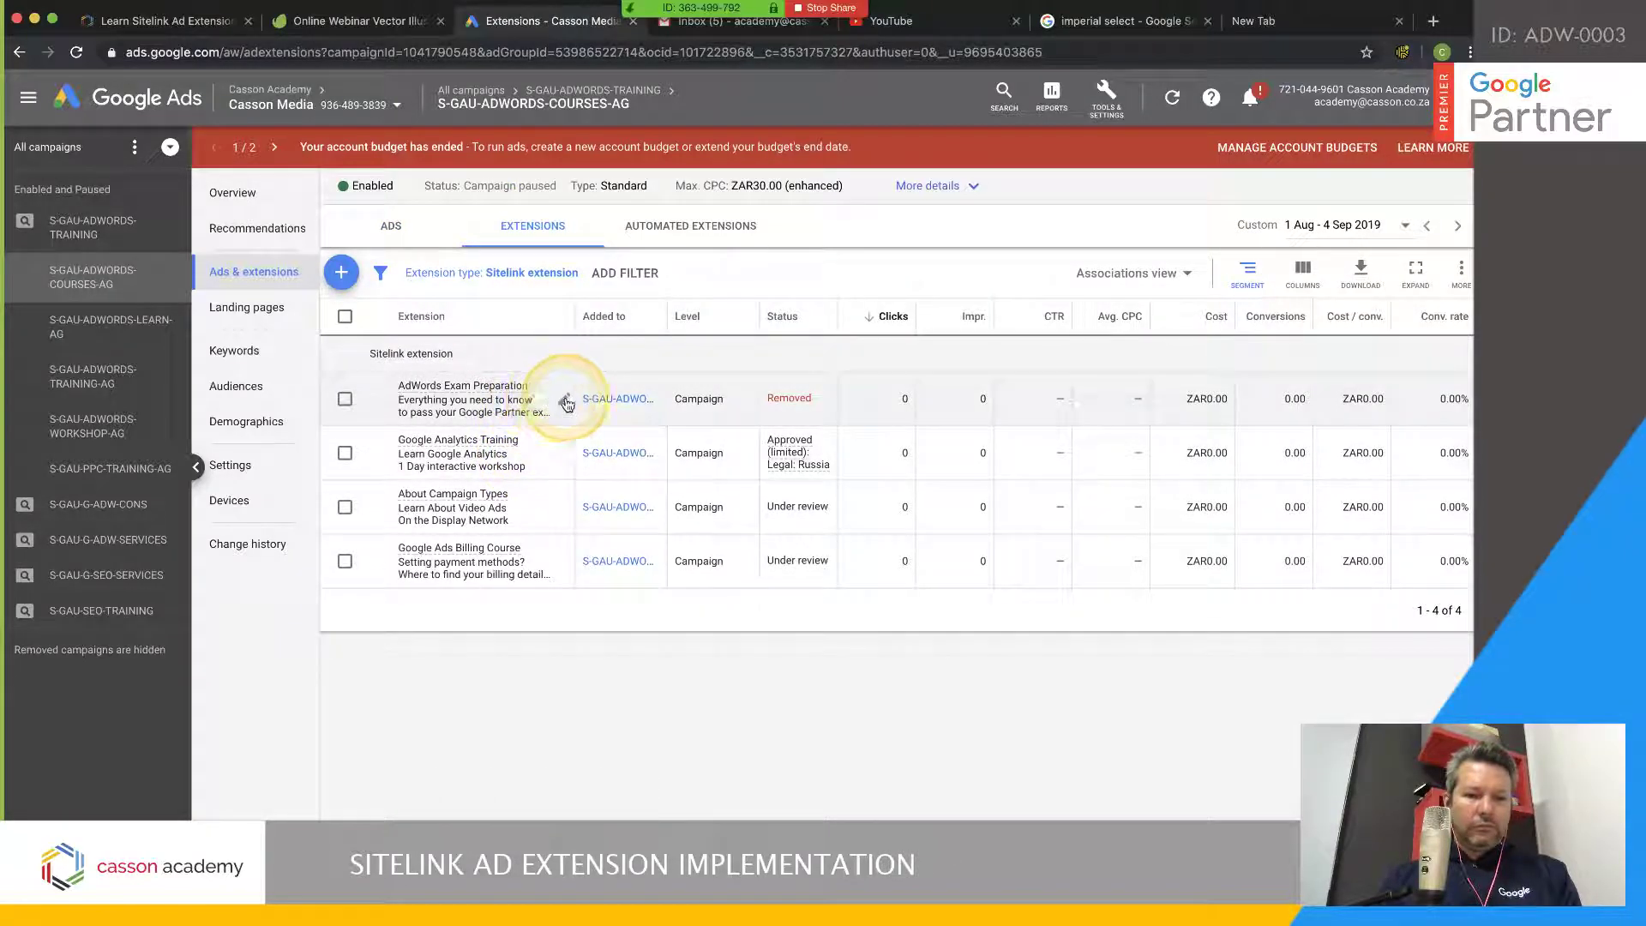
Try rewording the Google Analytics Training sitelink text with "&" and as "Google Analytics and Adwords", and discard the edit
left_click(555, 403)
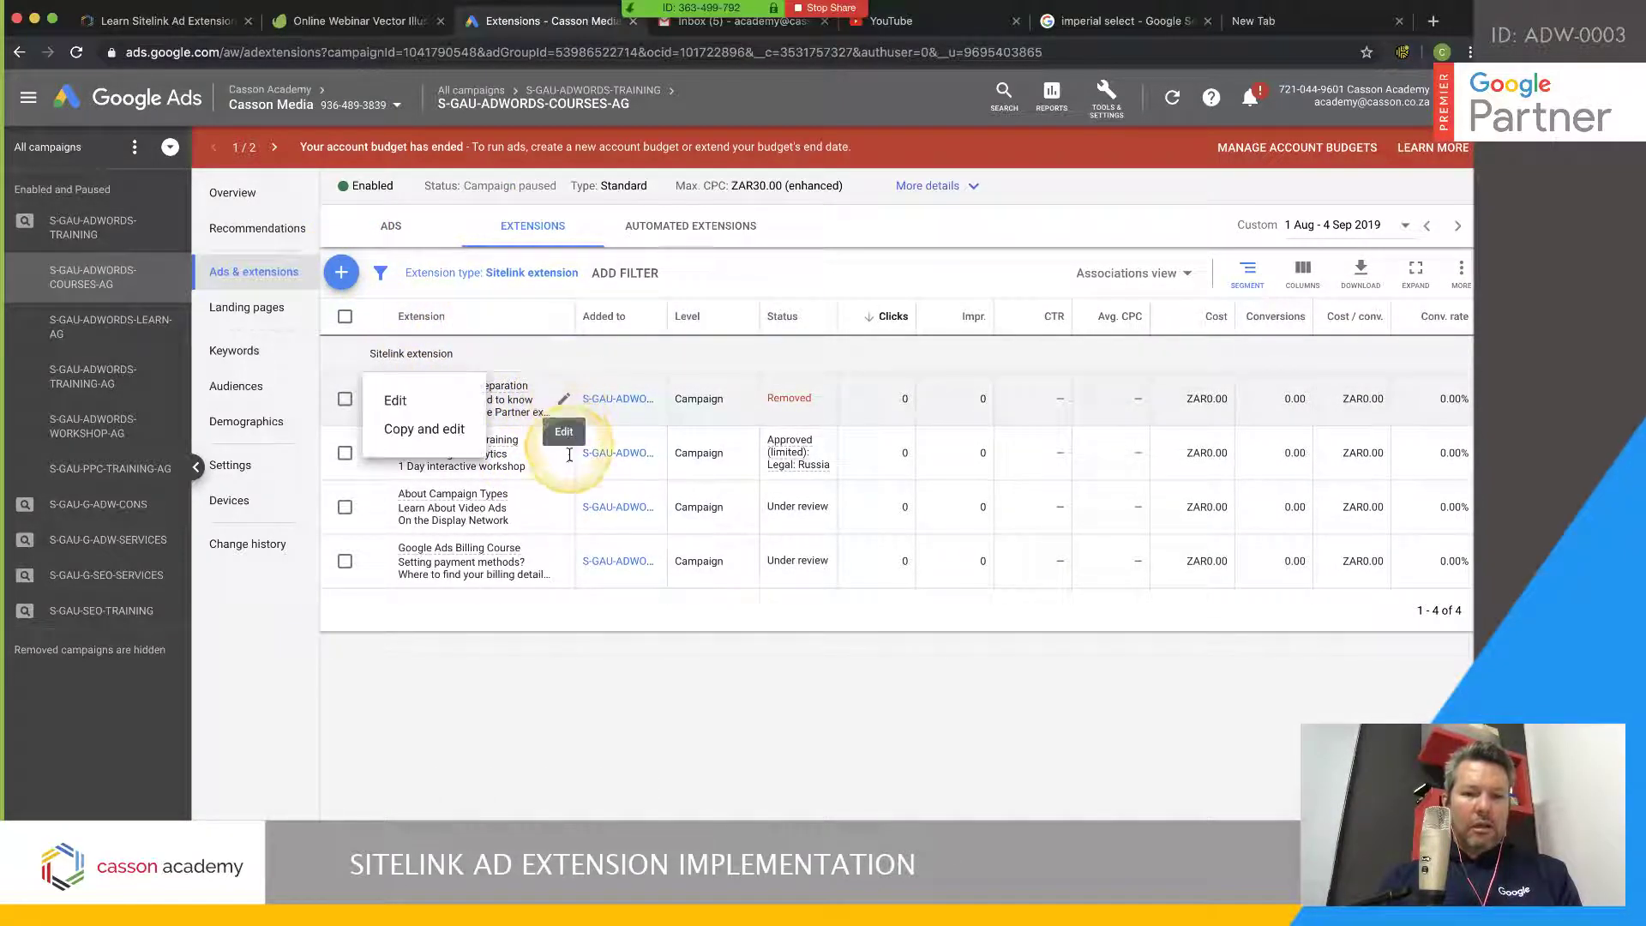
left_click(560, 452)
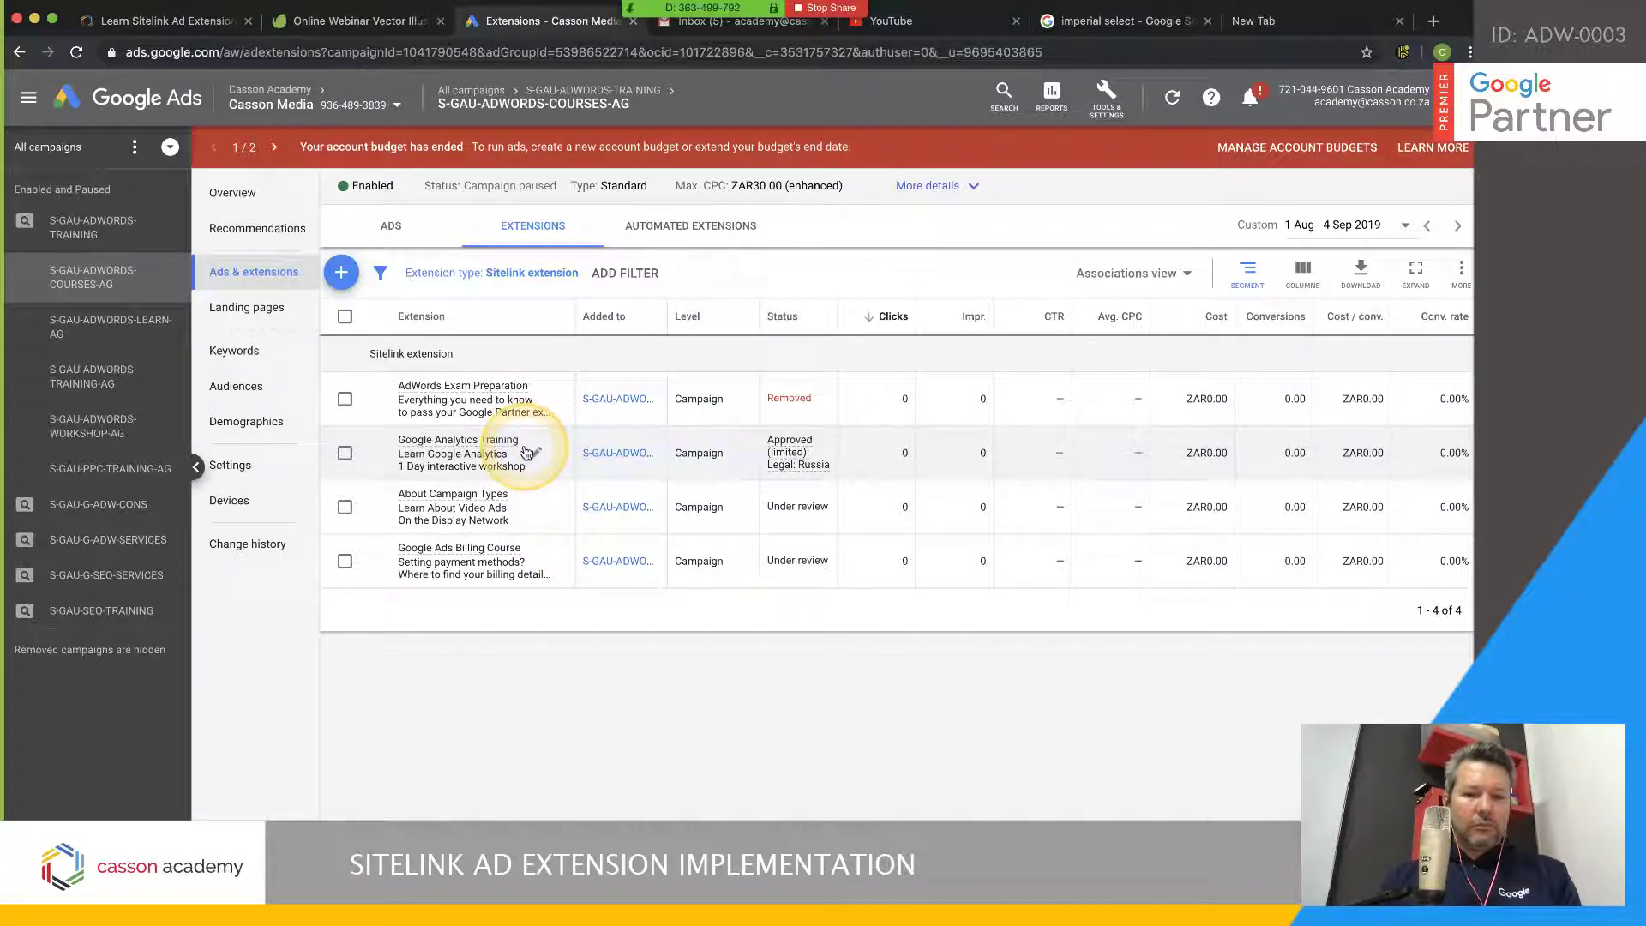
left_click(535, 452)
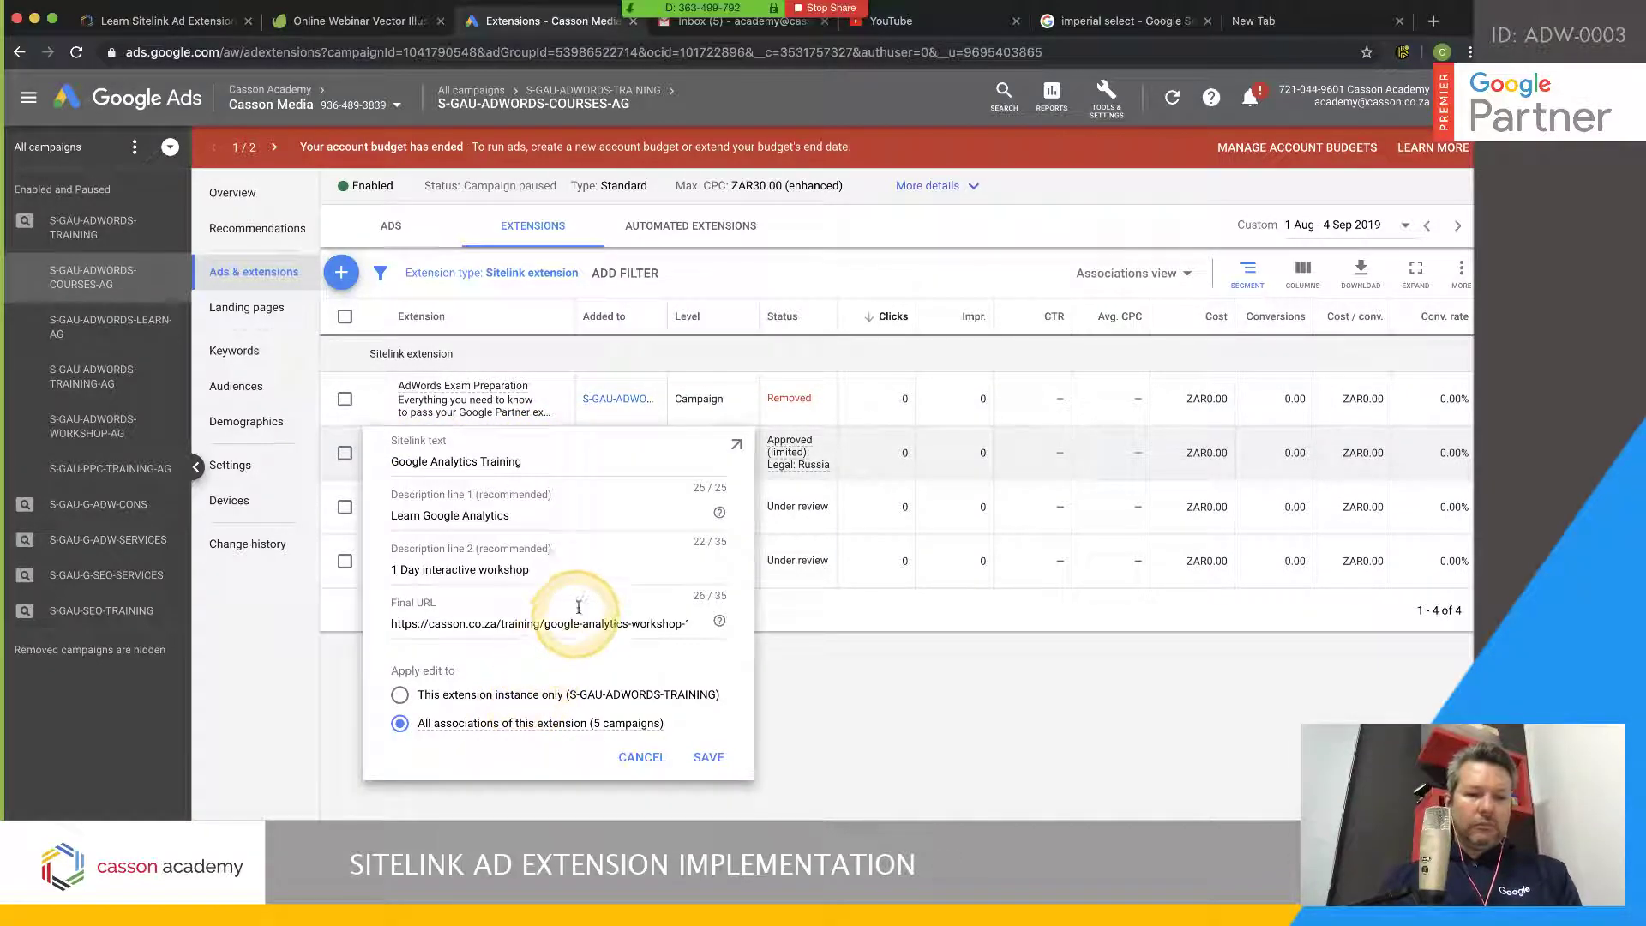
left_click(440, 462)
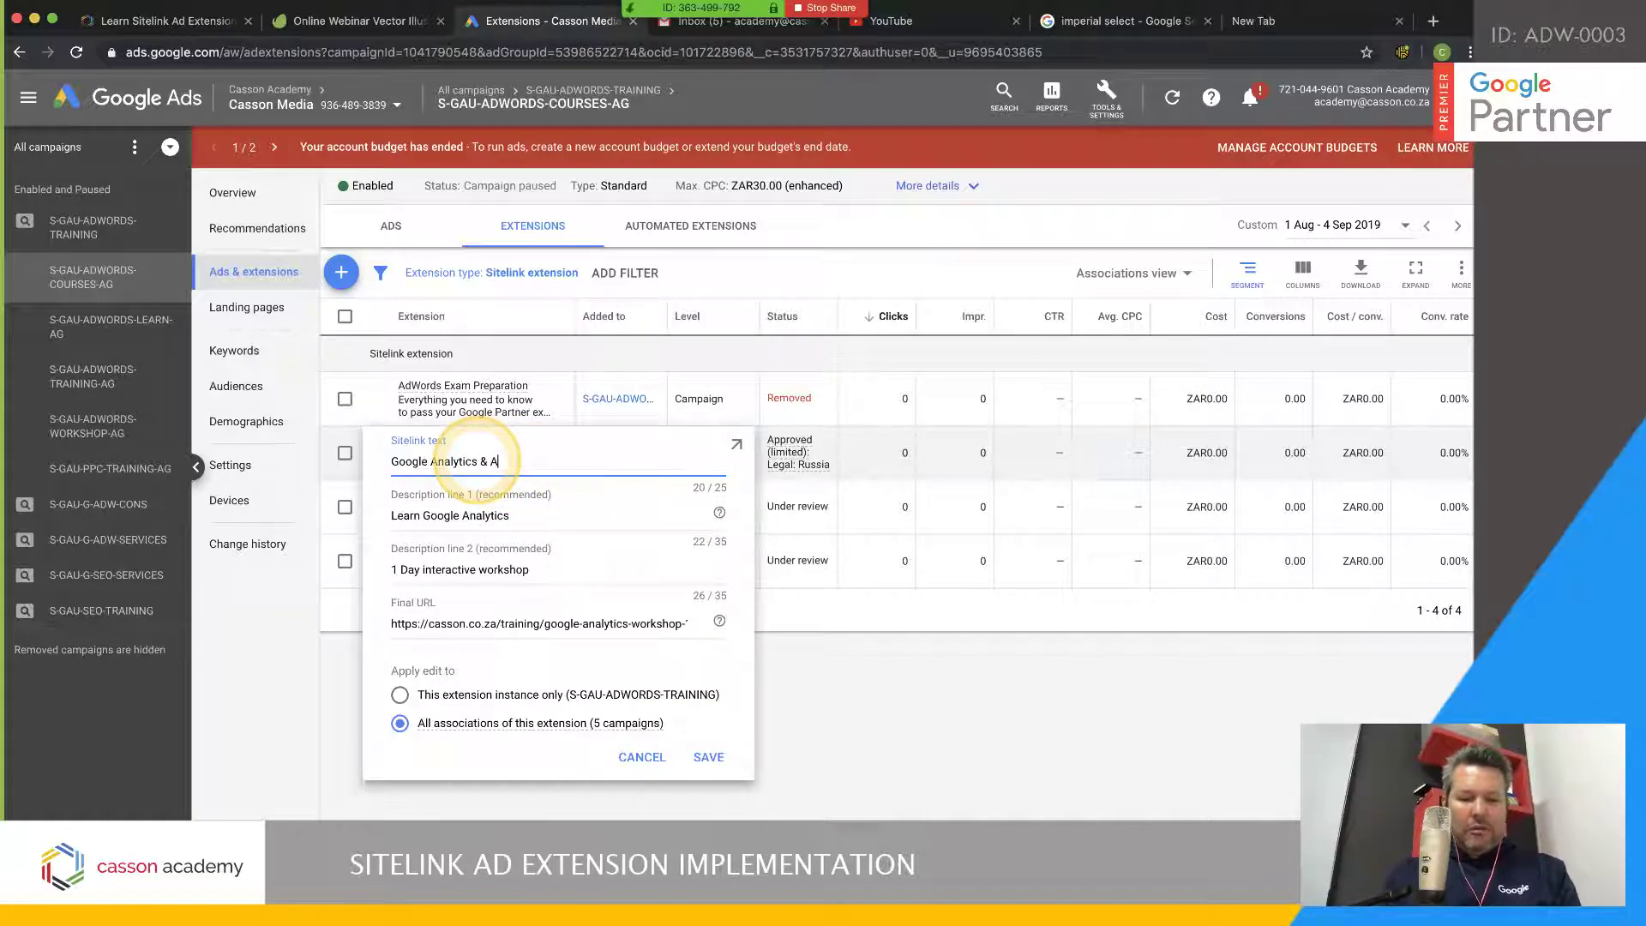
type("words")
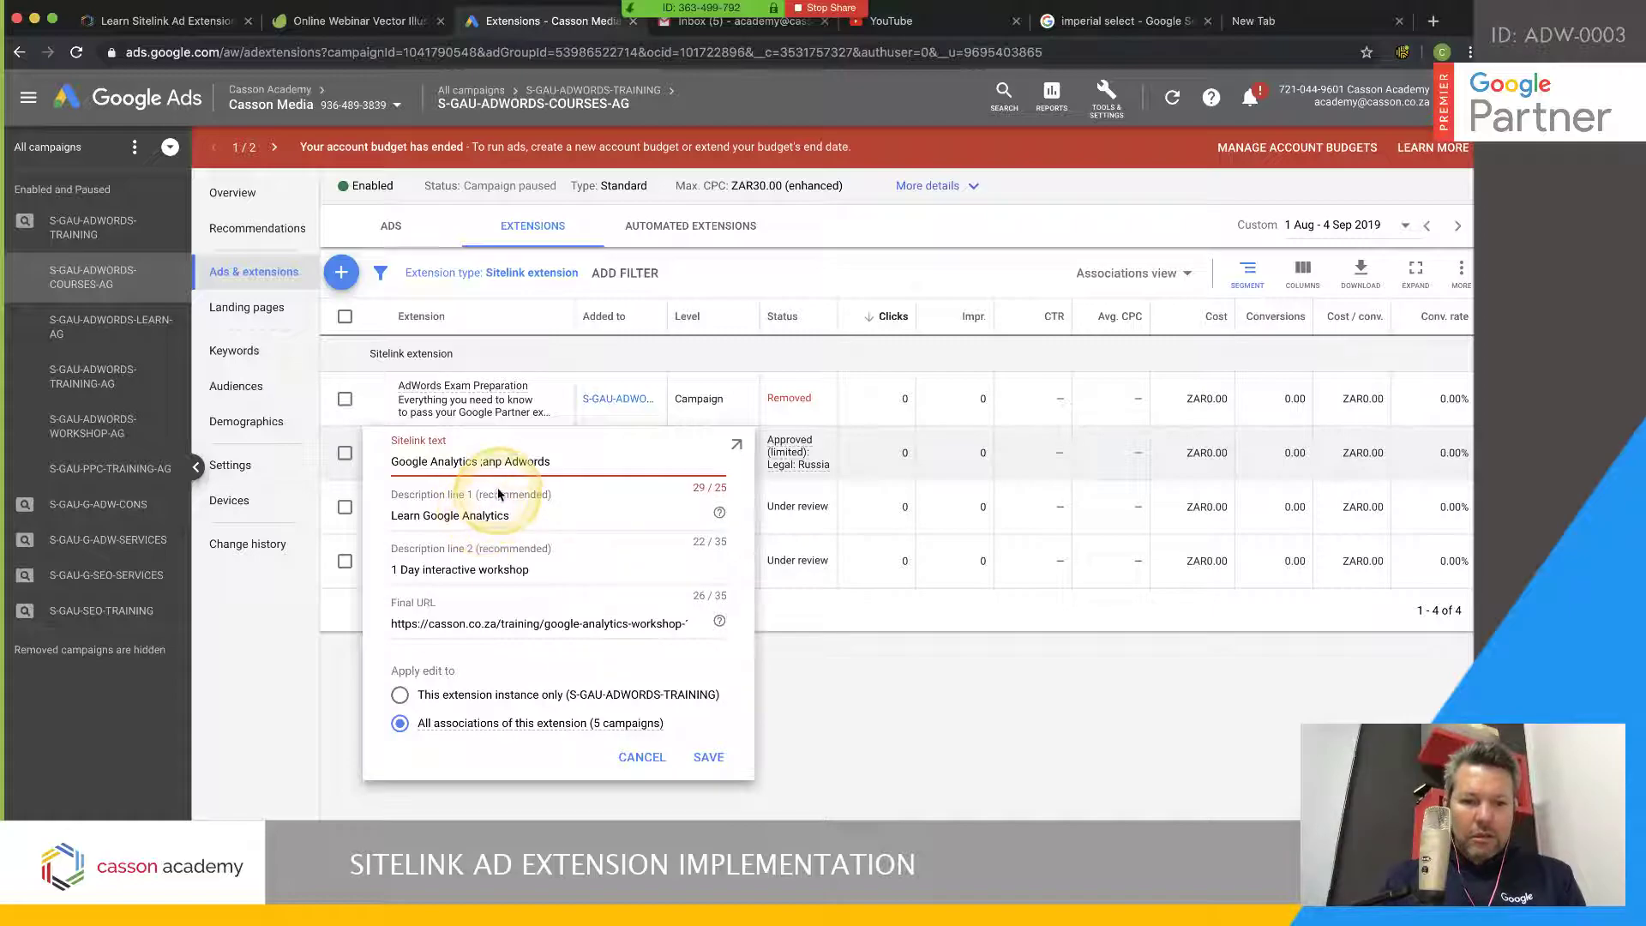
type("p")
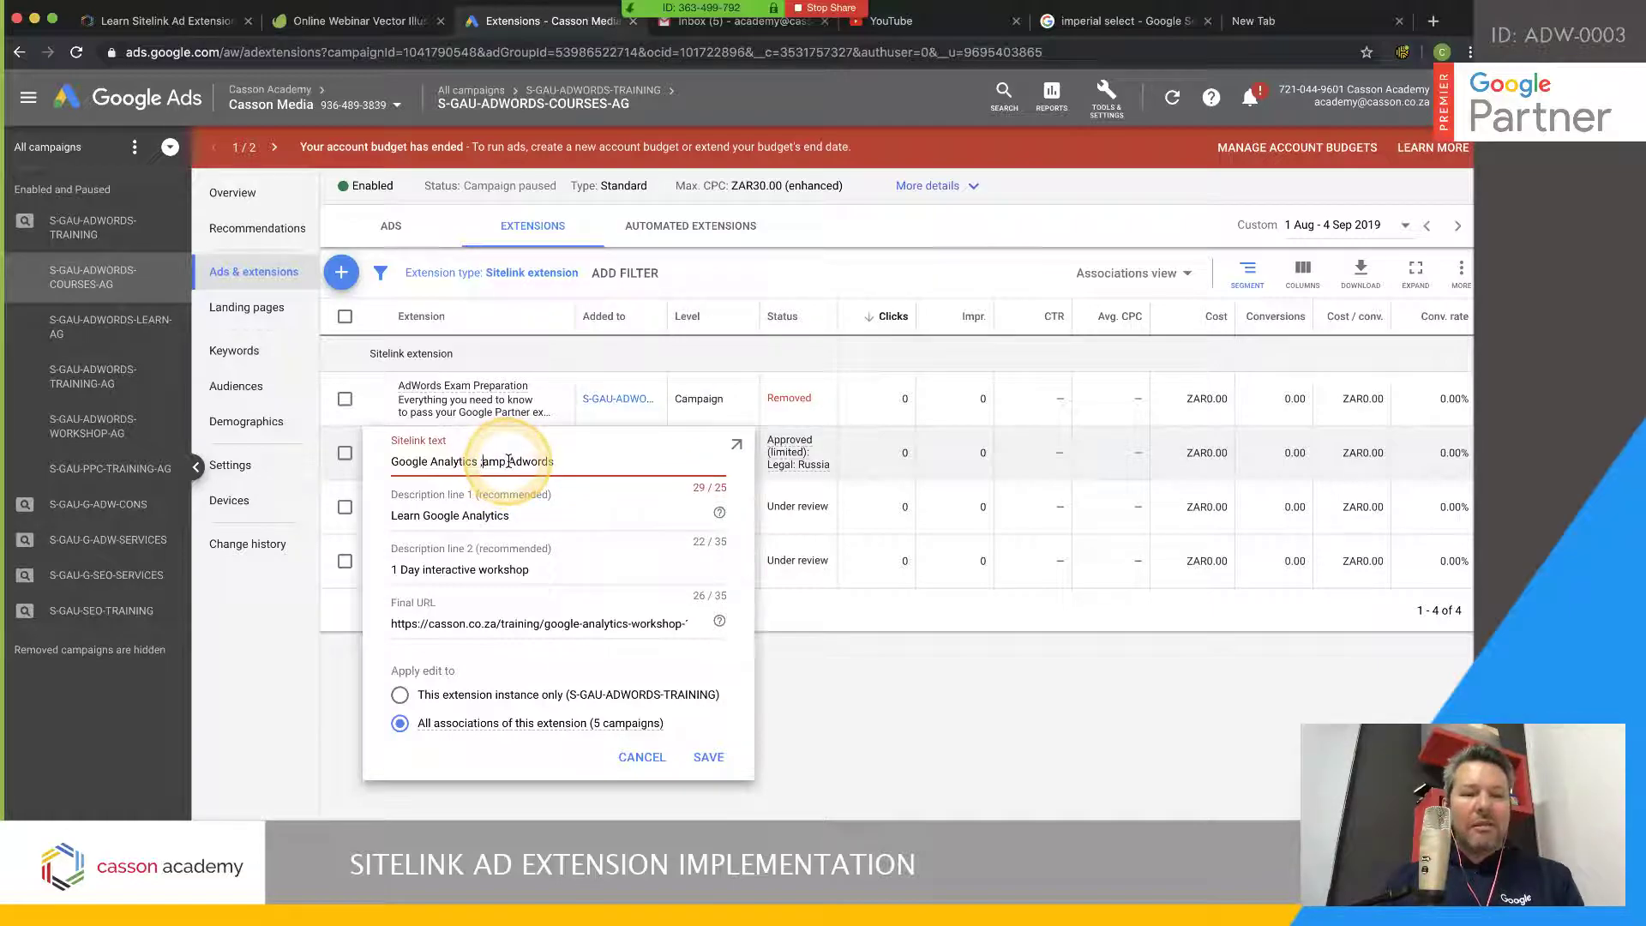
key("BackSpace")
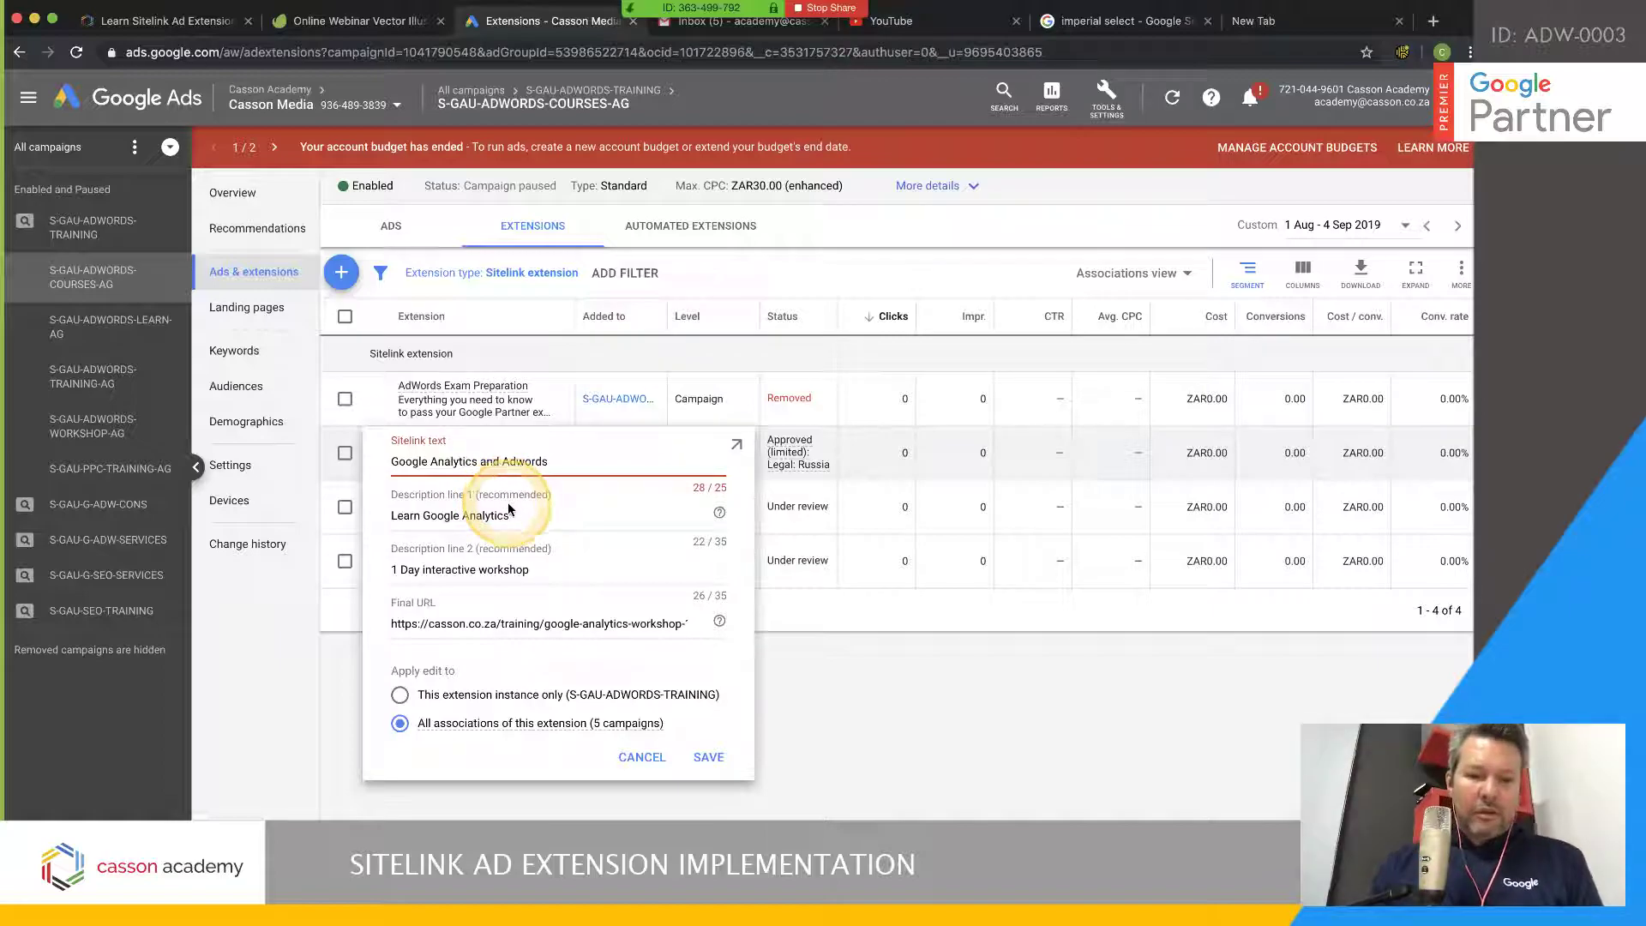
left_click(642, 757)
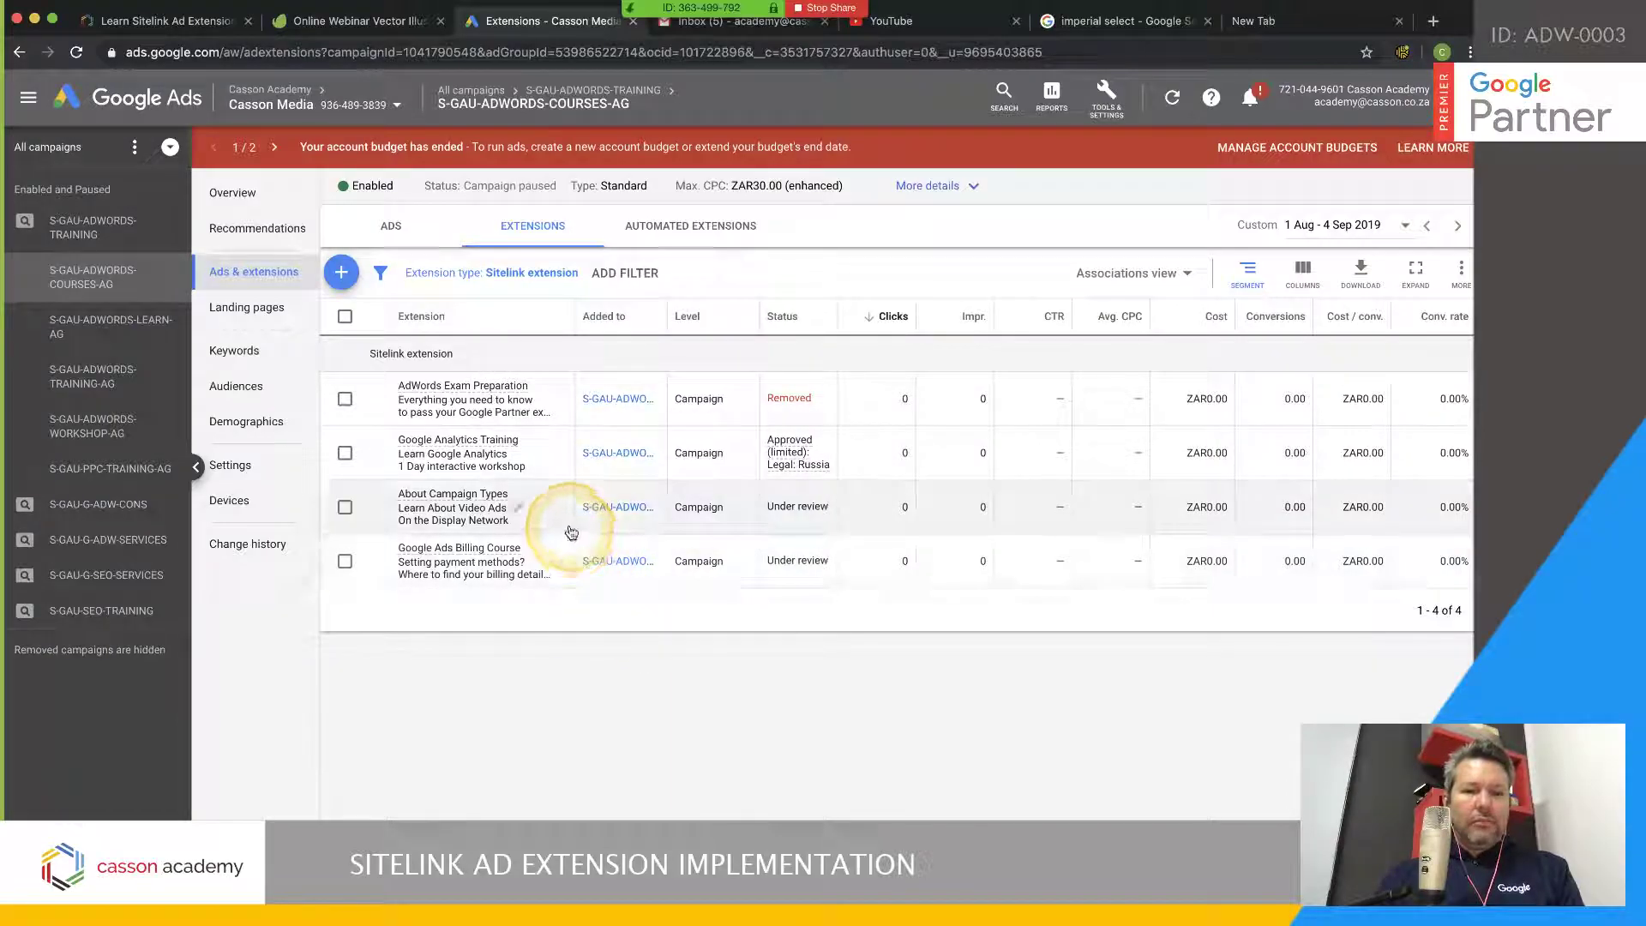
Preview the details of the AdWords Exam Preparation and About Campaign Types sitelinks in the extension list
mouse_move(490, 392)
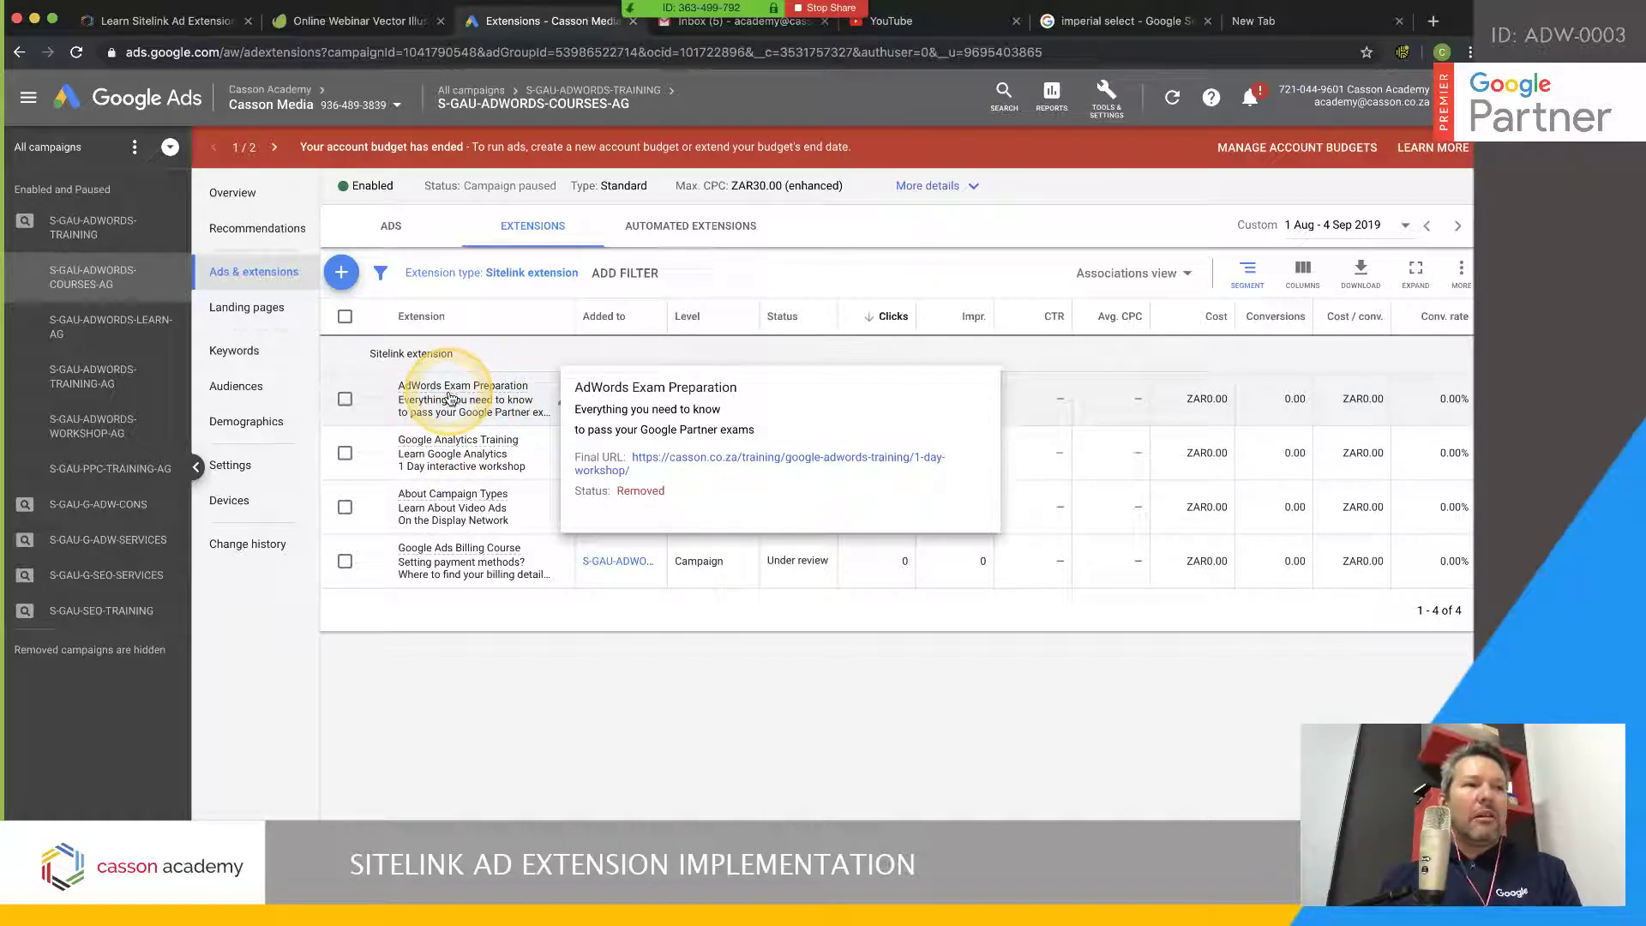
mouse_move(458, 482)
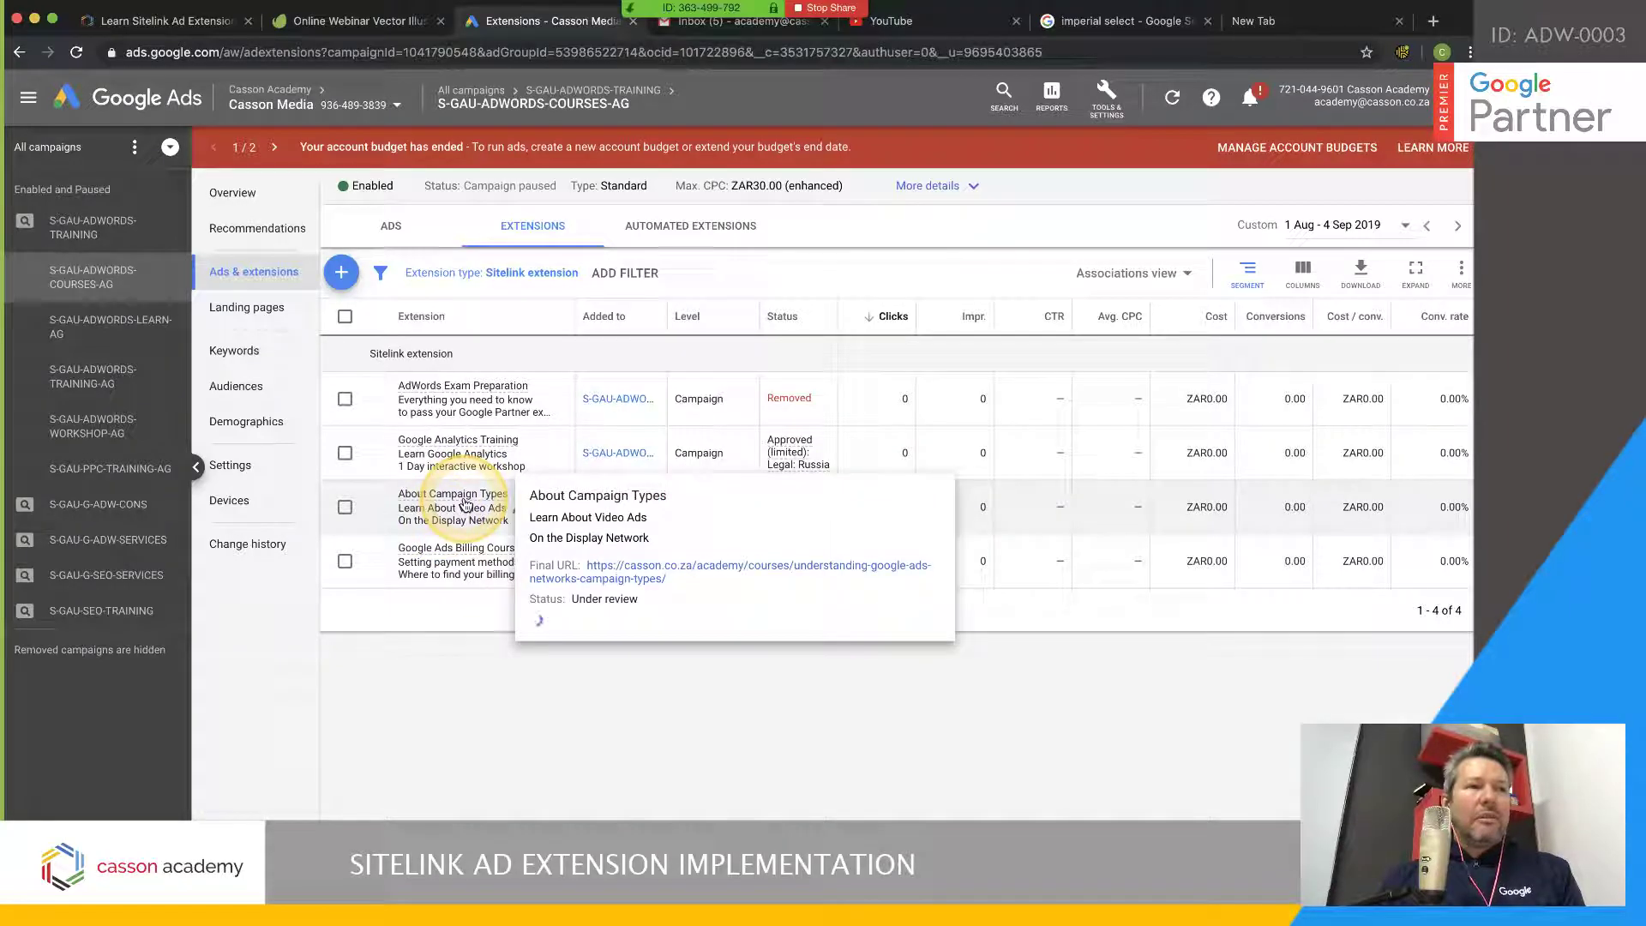
Try inserting "#124" after "google-analytics-workshop" in the Google Analytics Training sitelink's final URL, and discard the edit
left_click(535, 452)
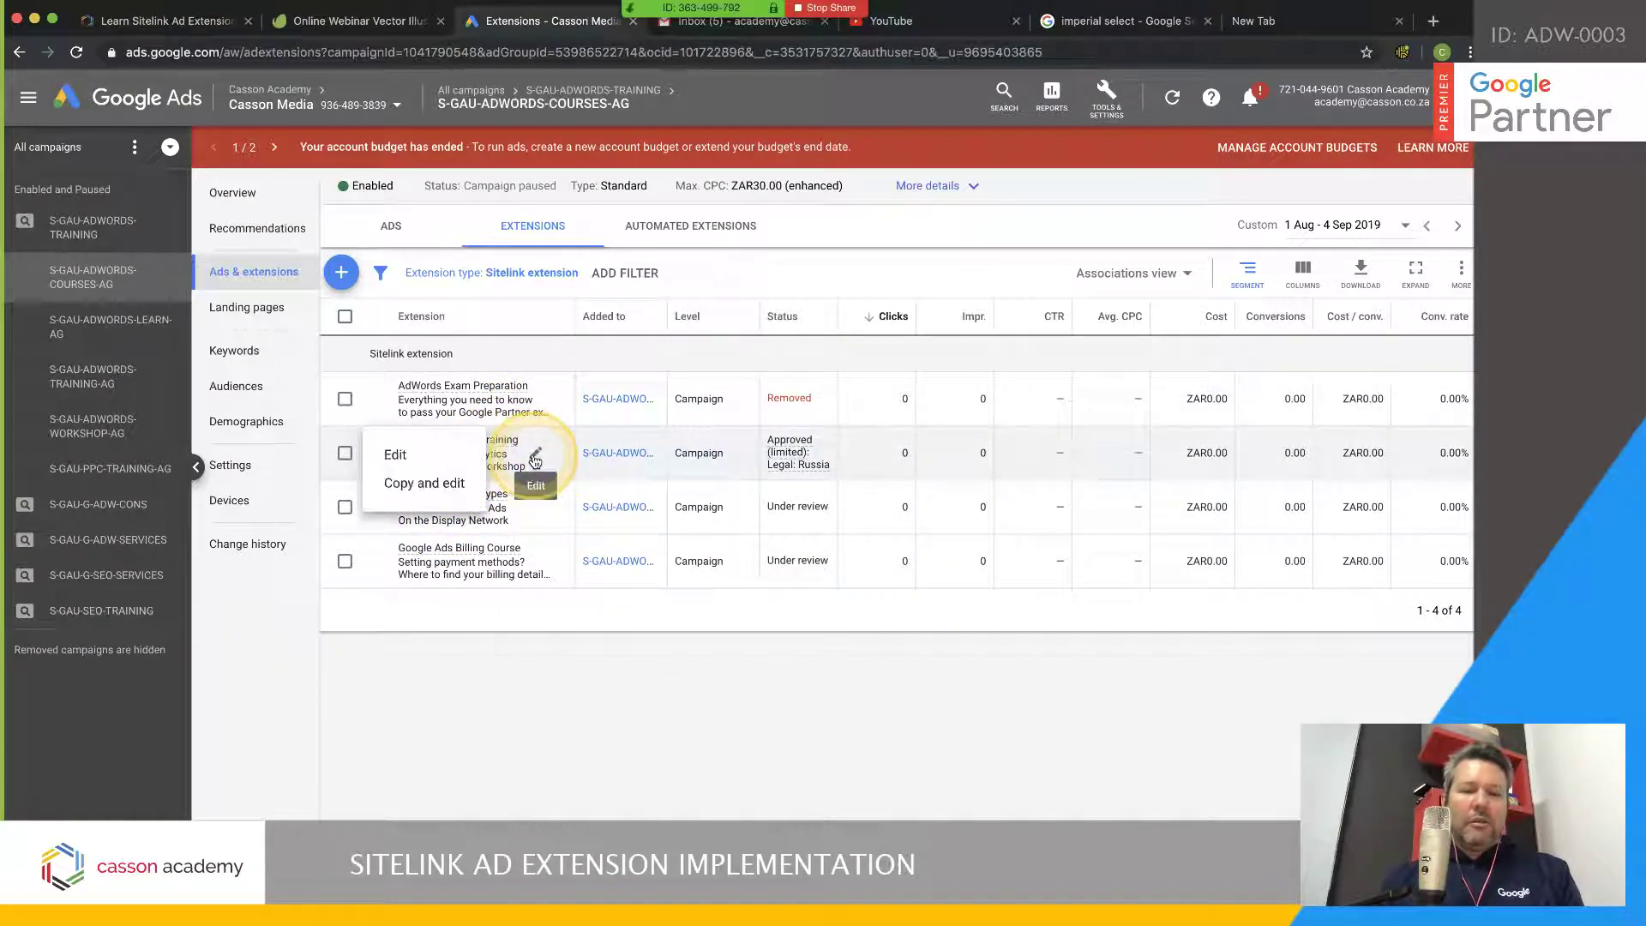
left_click(426, 461)
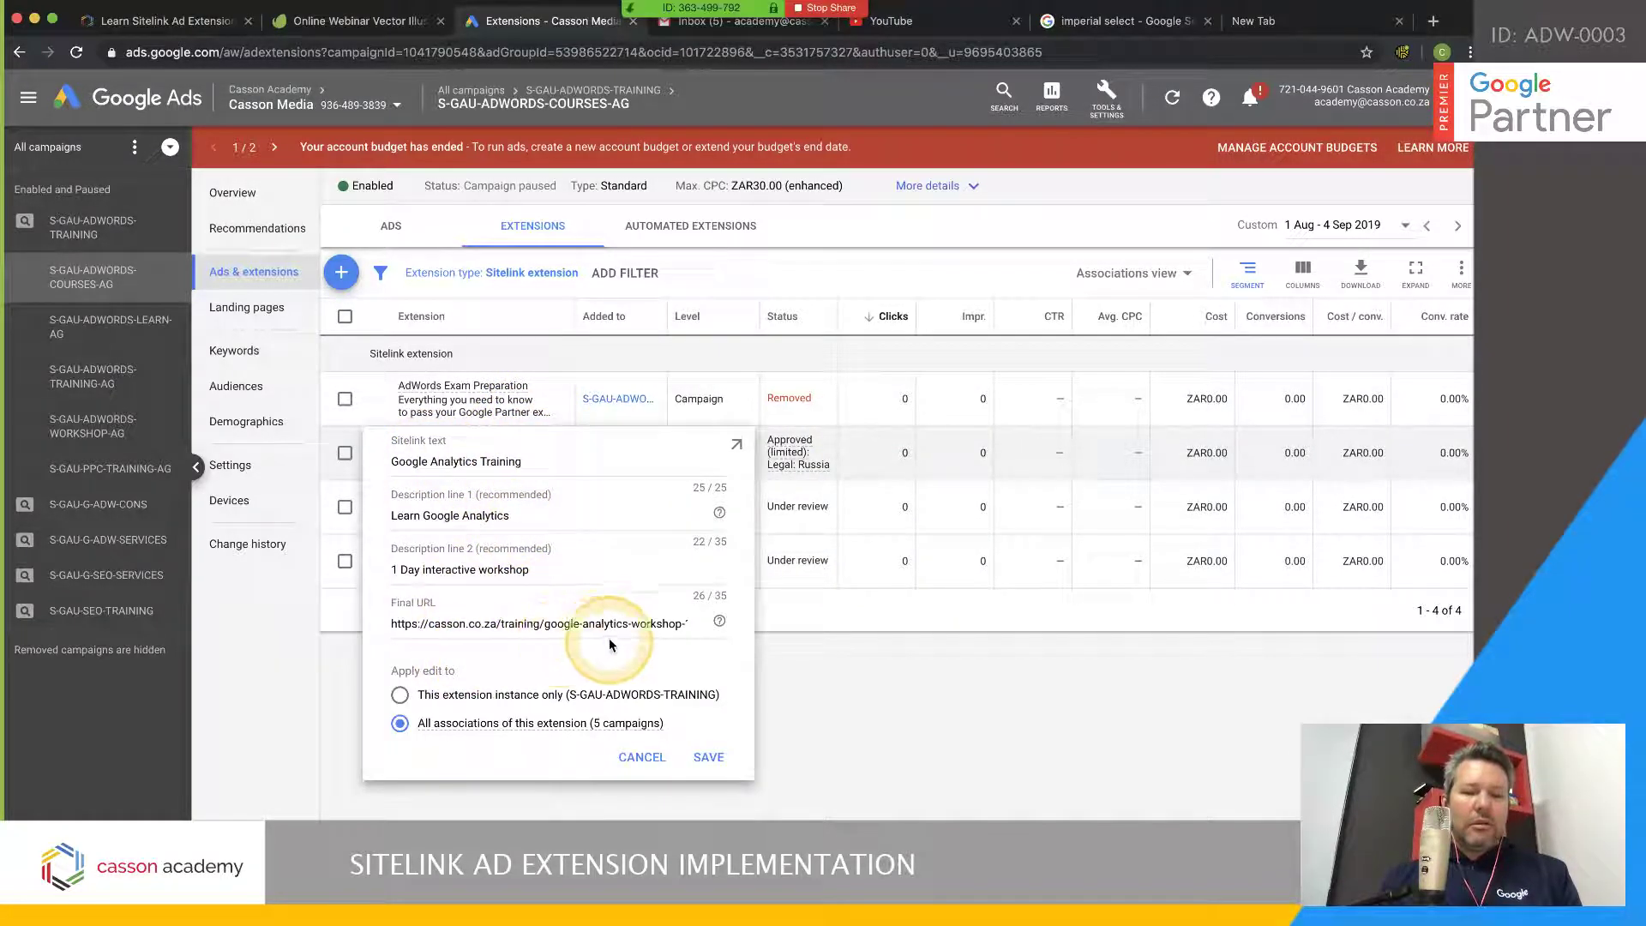
left_click(677, 624)
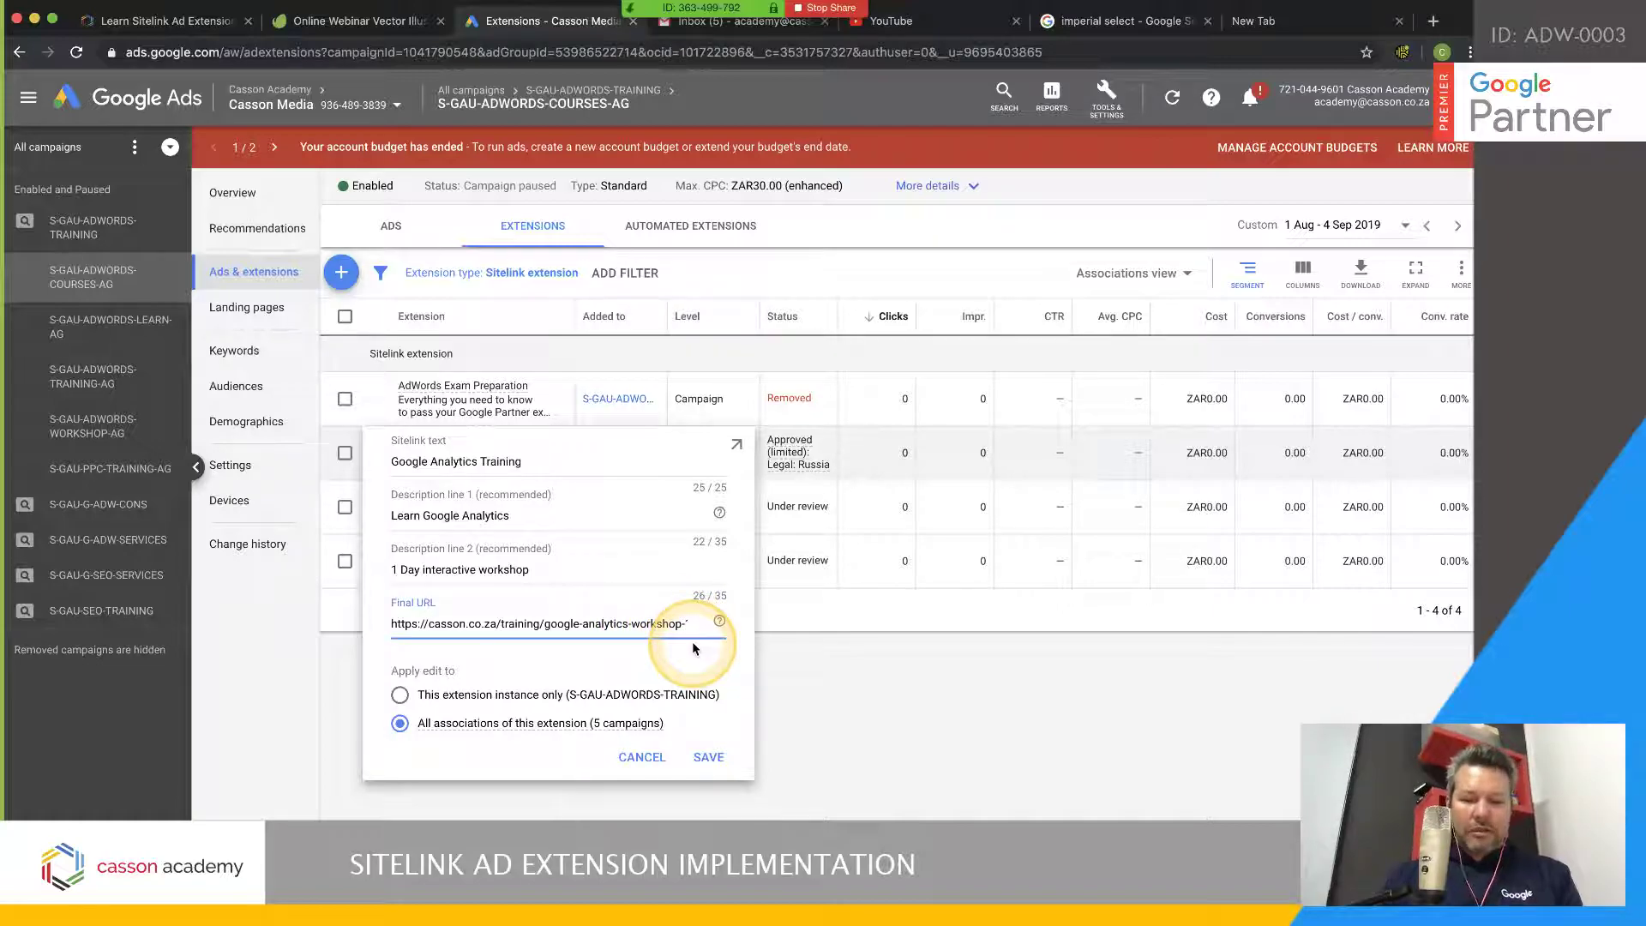
type("#124")
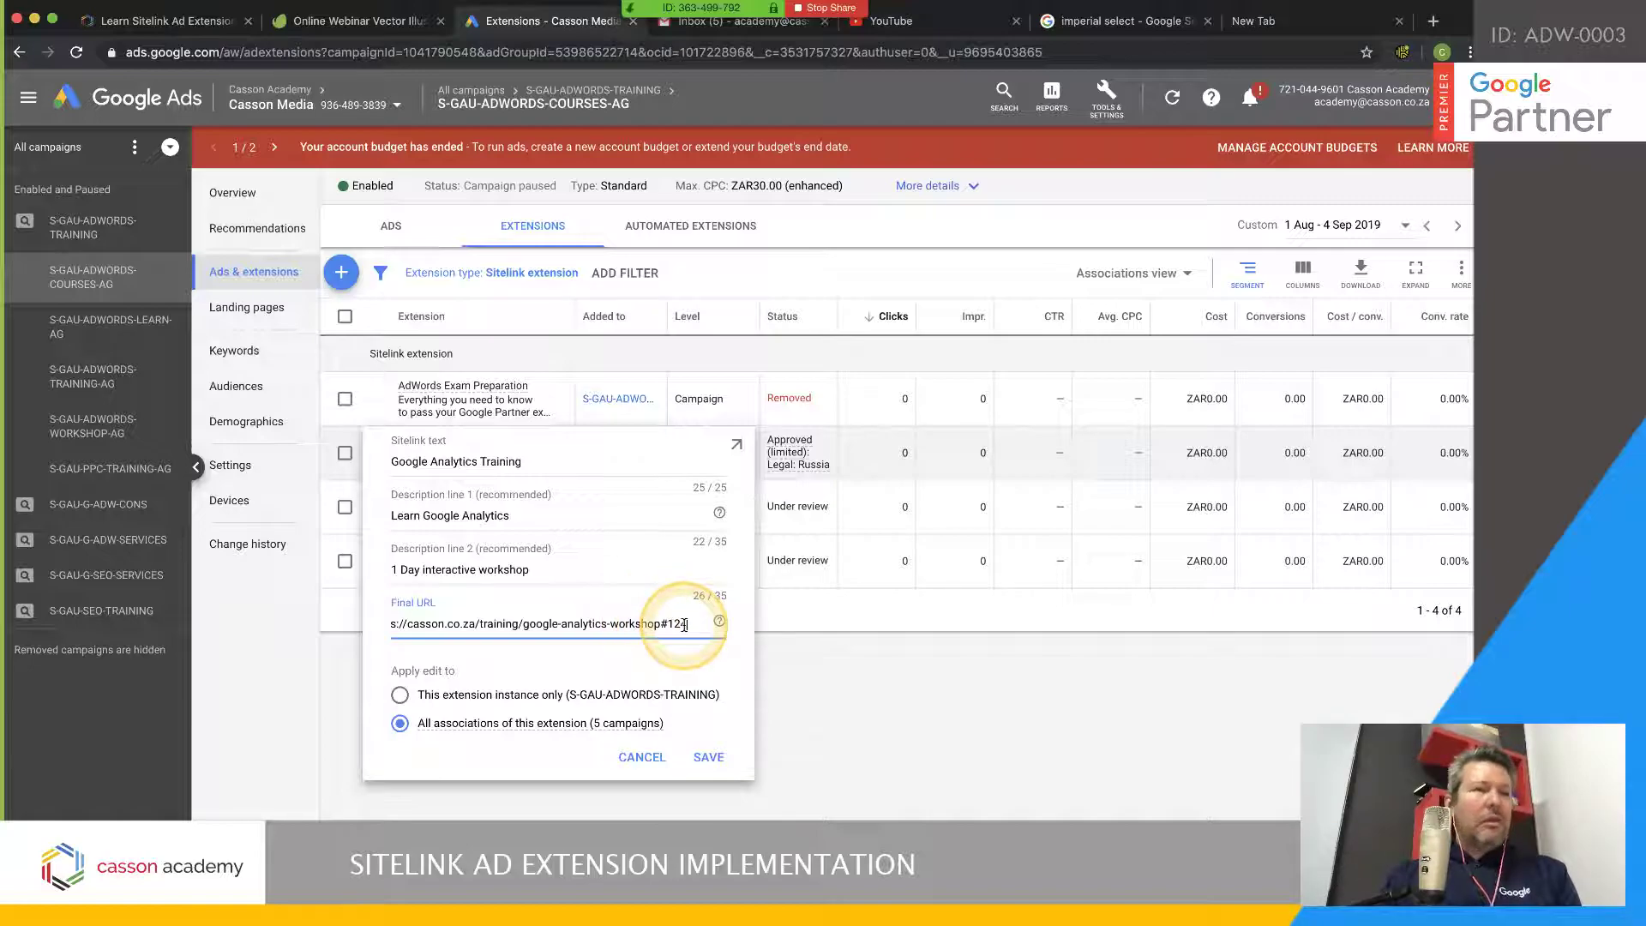
type("1-da")
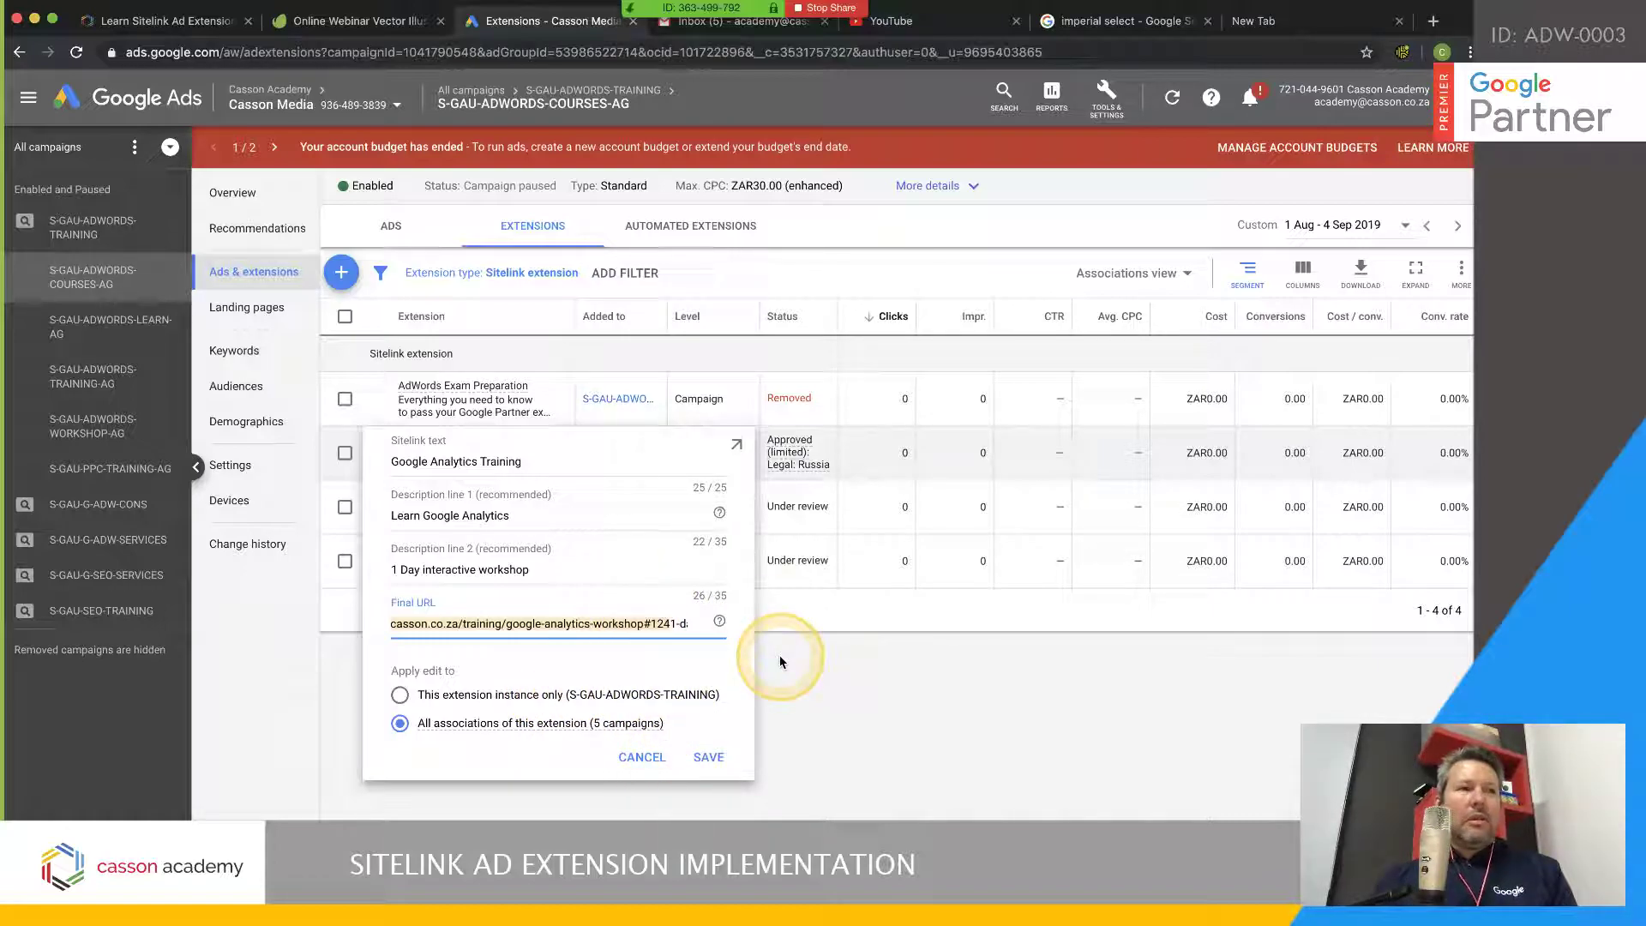
left_click(644, 623)
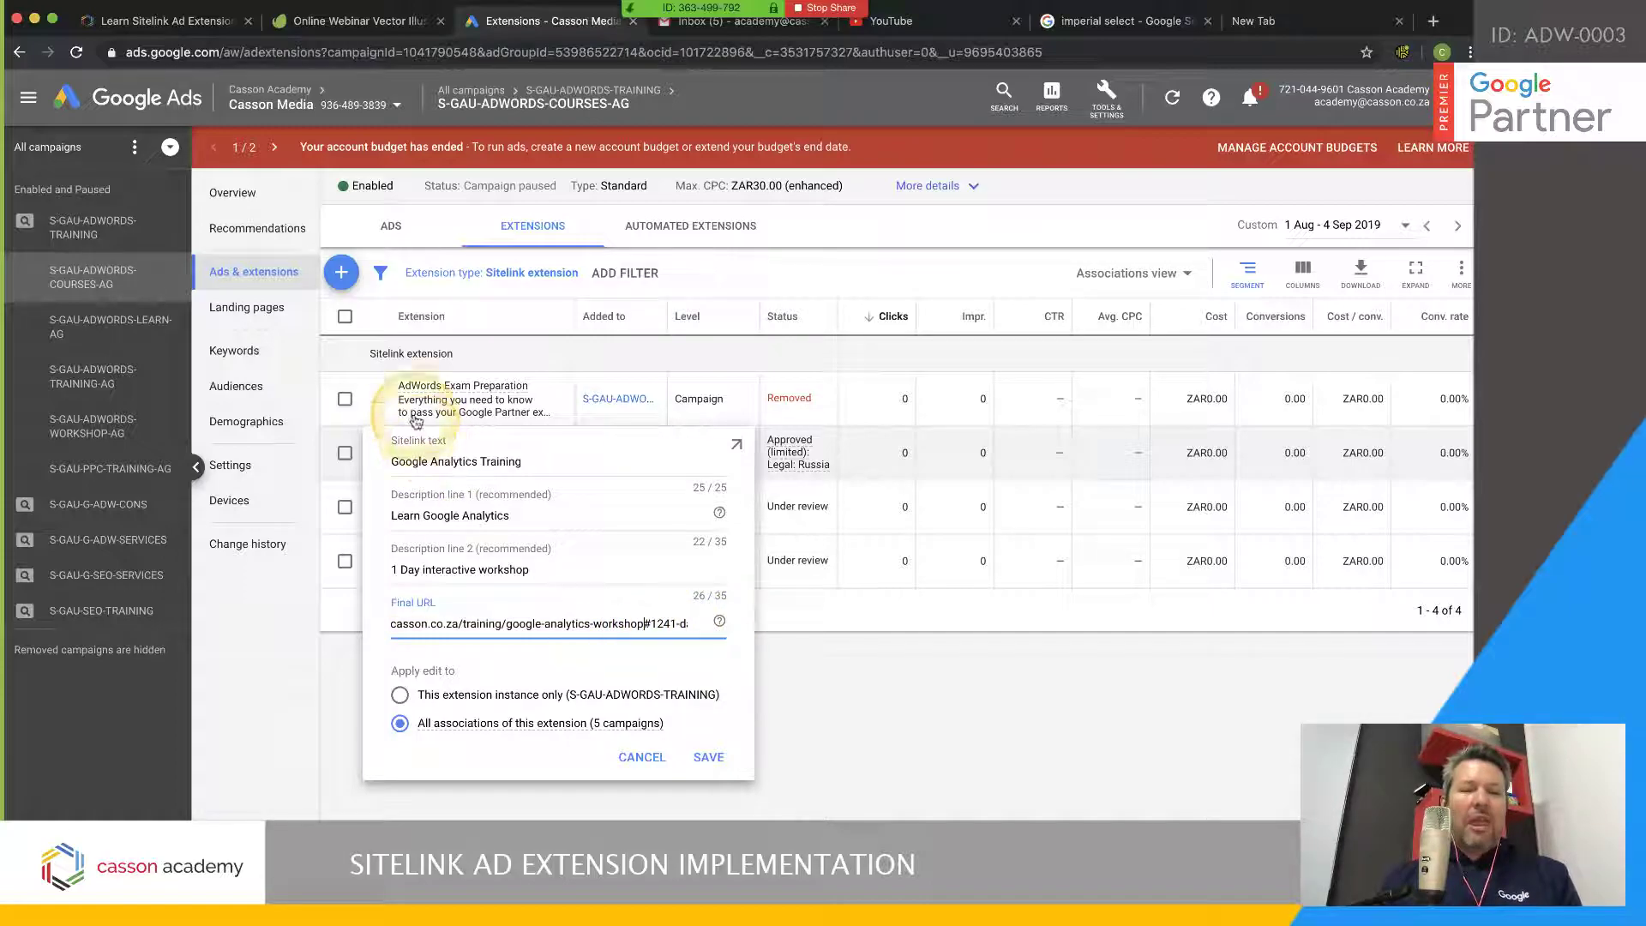
left_click(627, 772)
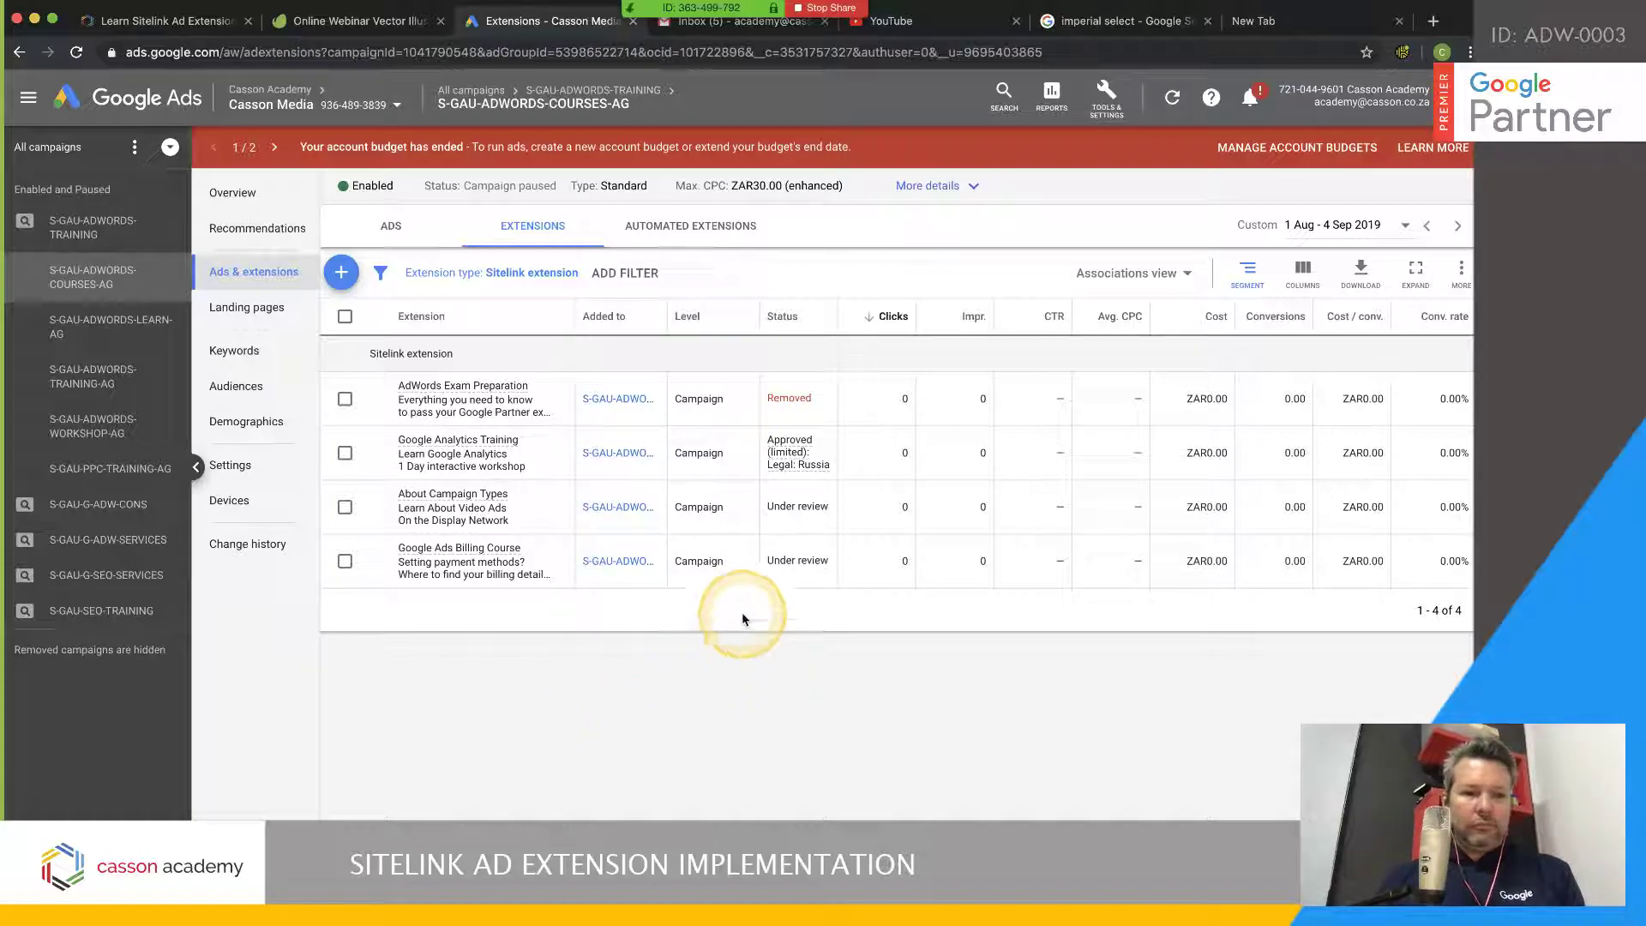
Show the extensions of the S-GAU-ADWORDS-TRAINING campaign, and load the YouTube live chat page youtube.com/live_chat?v=yq2EG2_Xvug in the blank browser tab
left_click(125, 230)
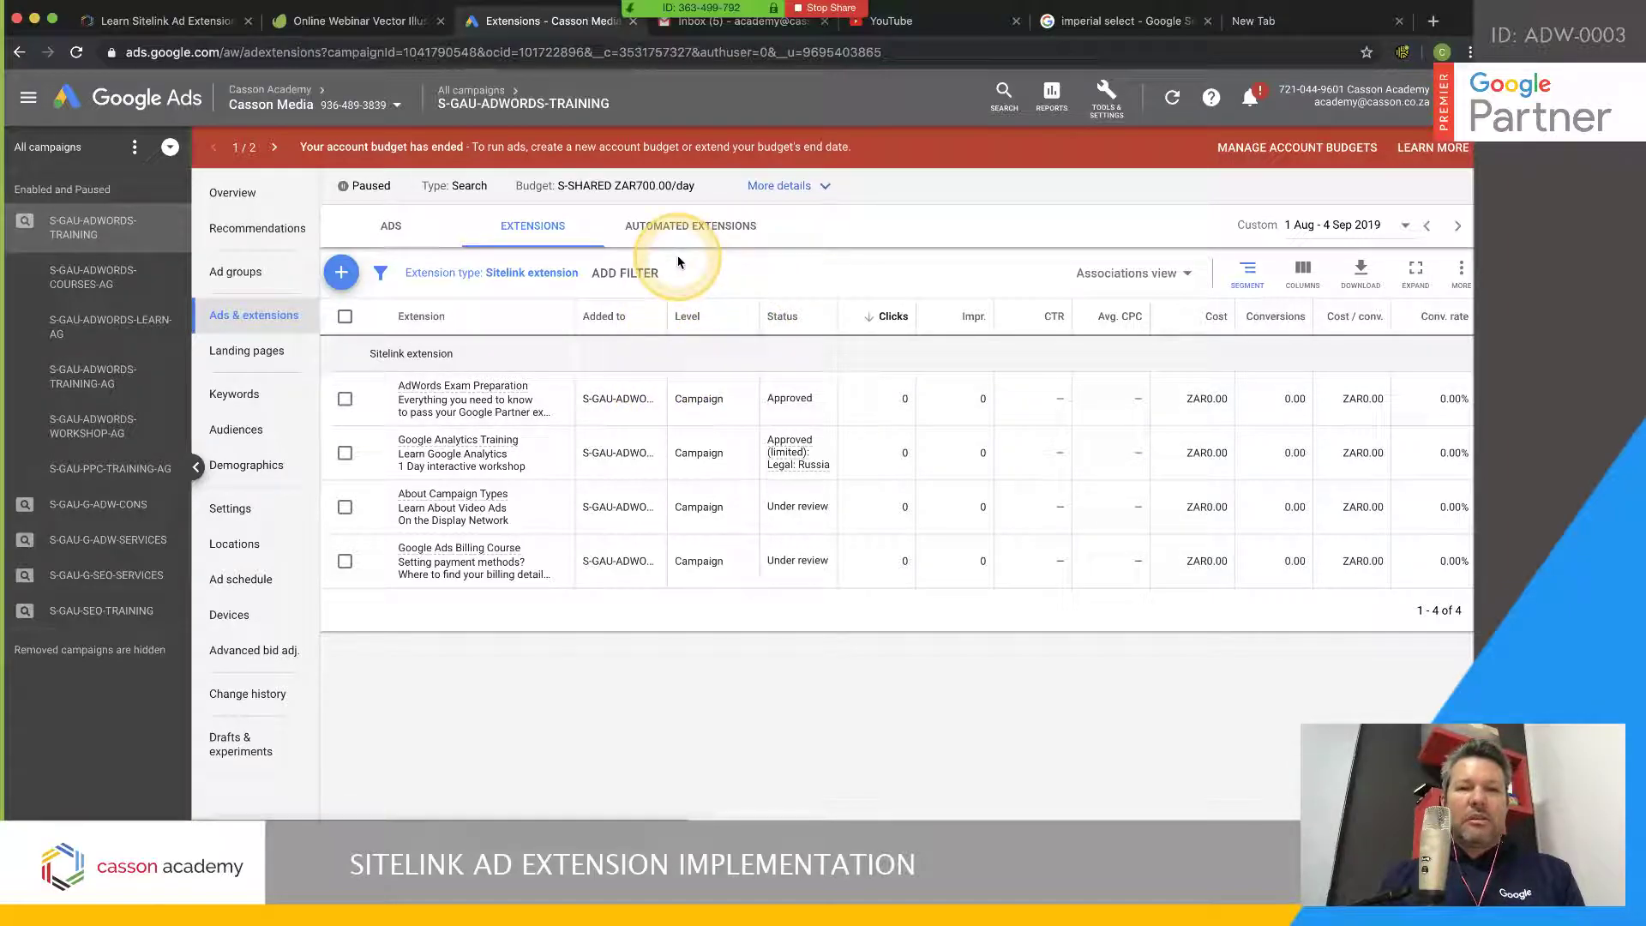
left_click(918, 23)
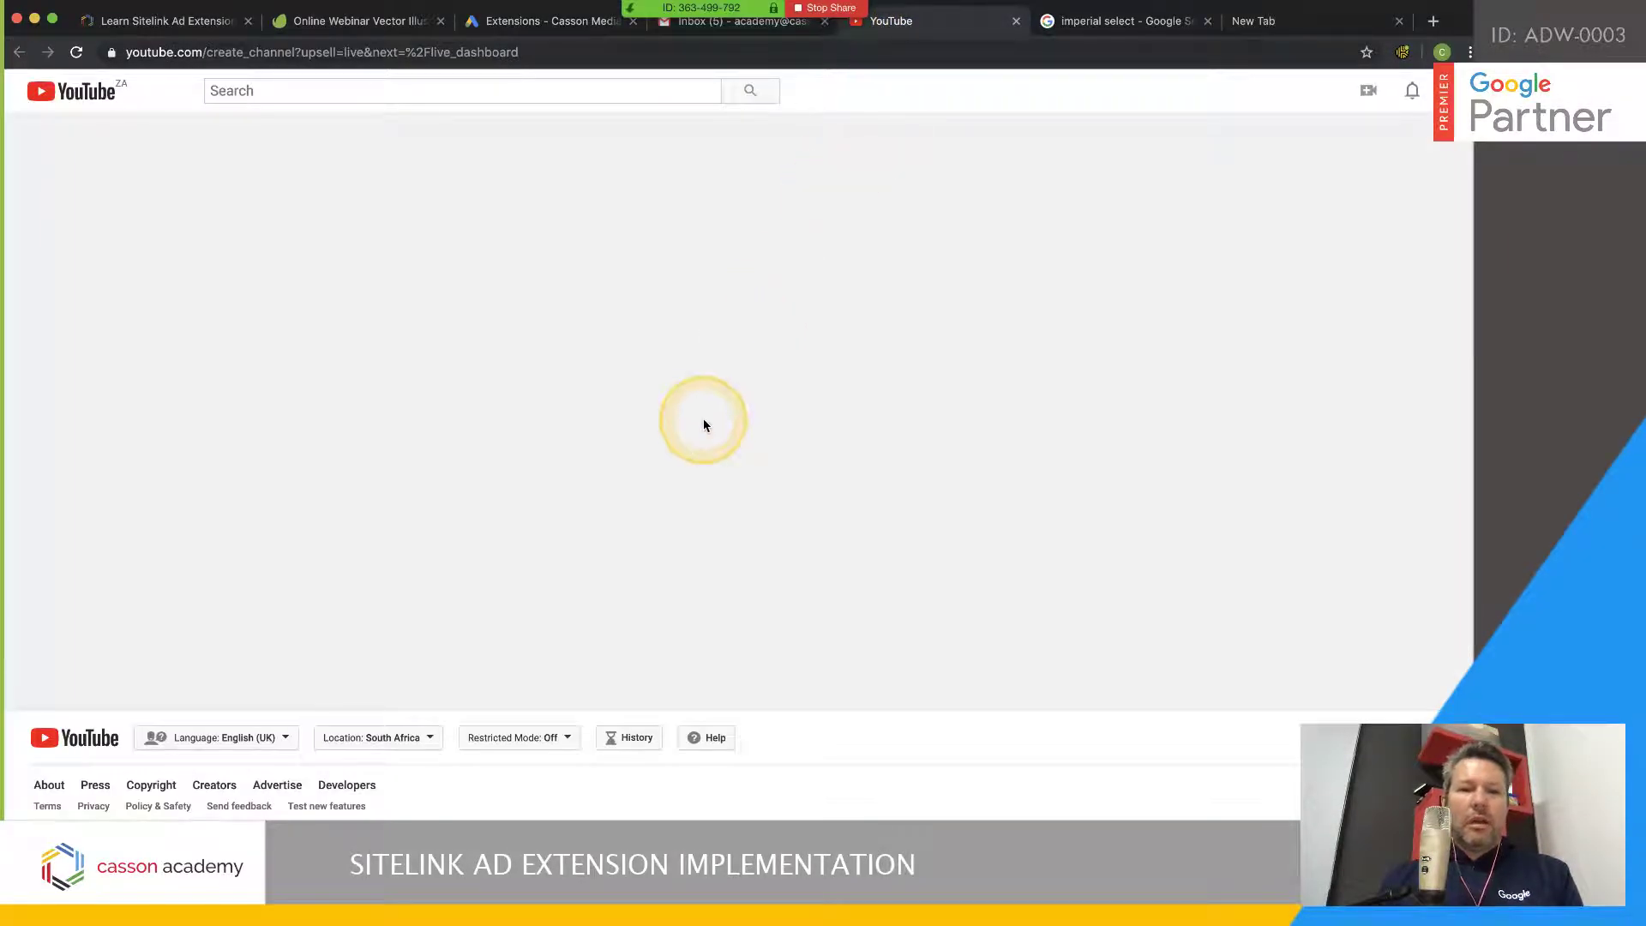
left_click(163, 20)
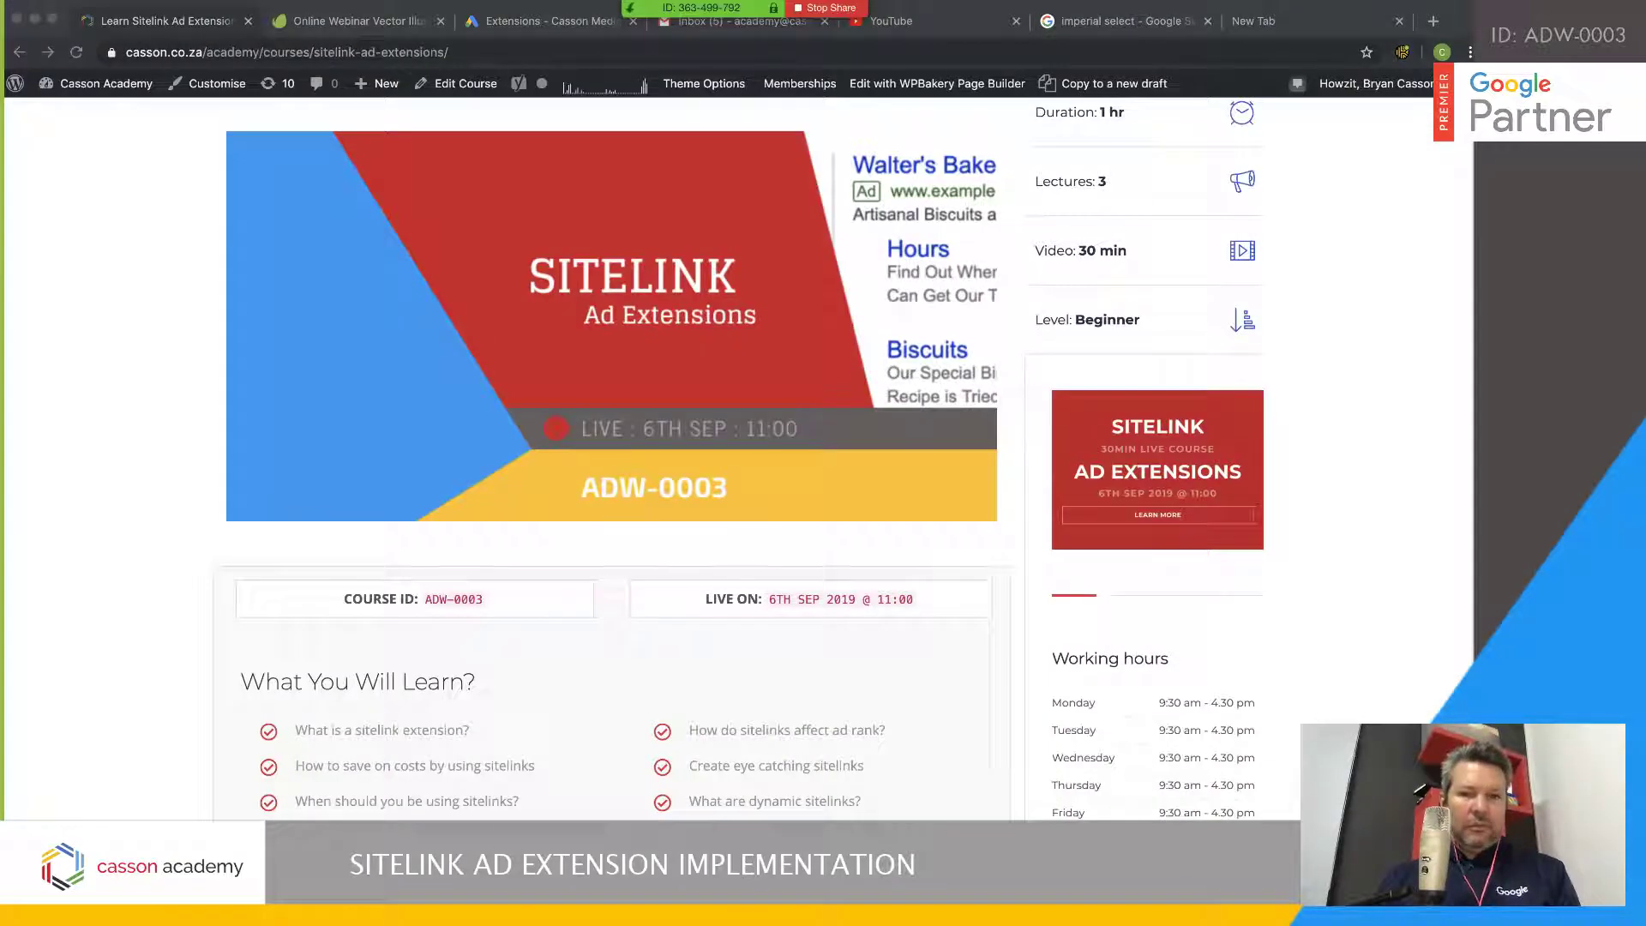
left_click(1293, 19)
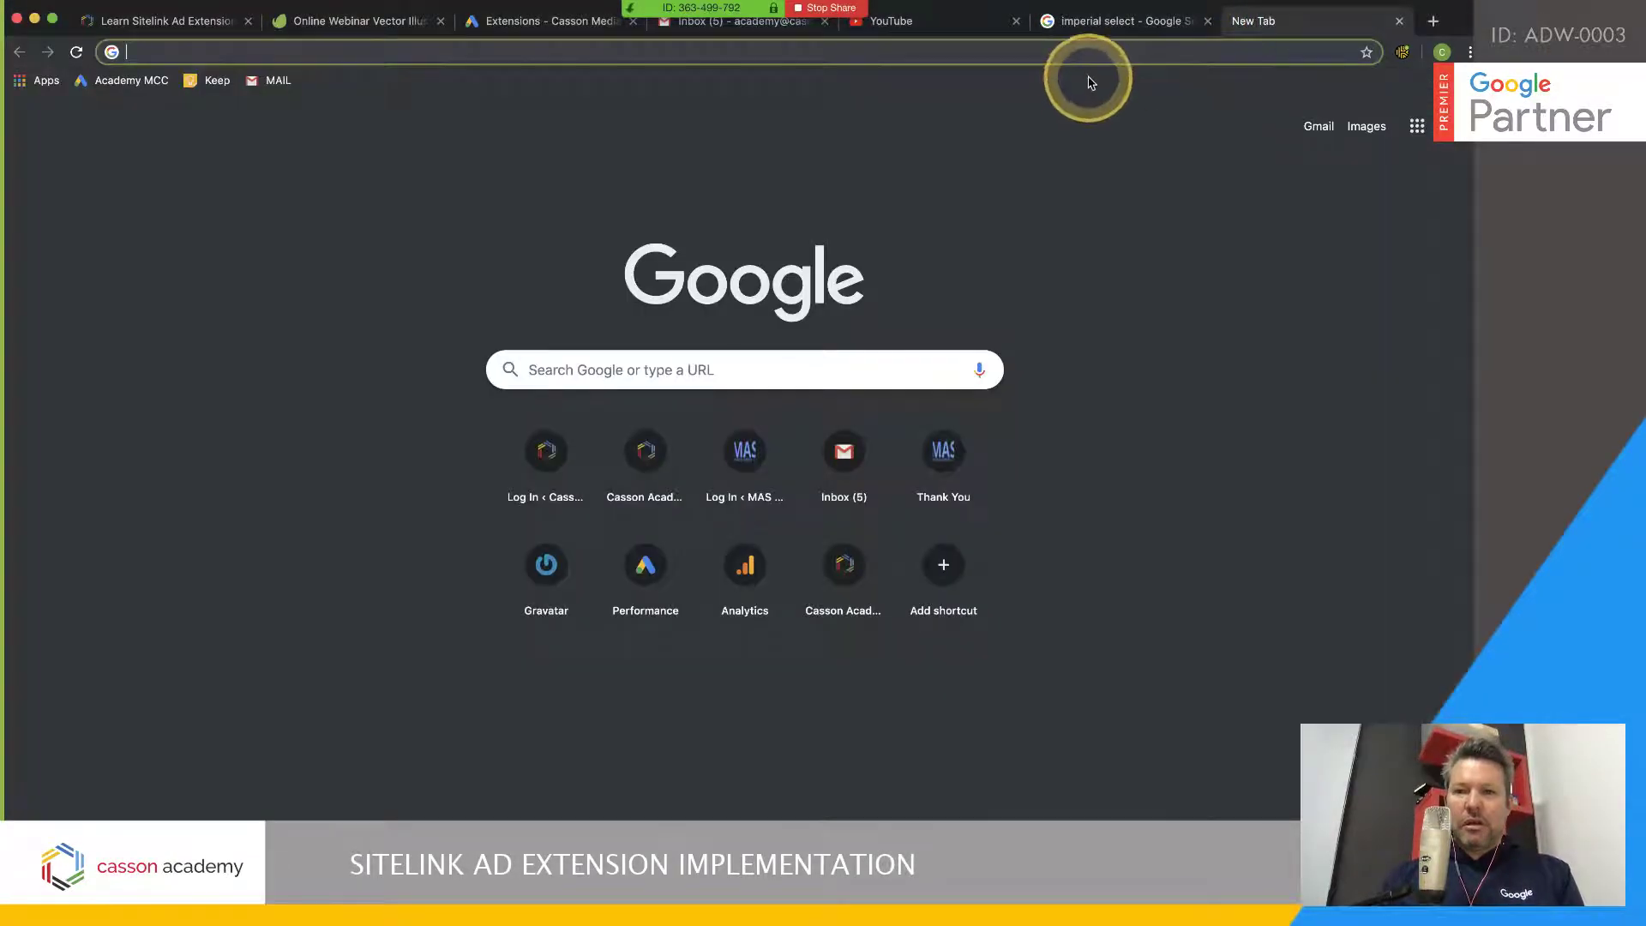
left_click(1089, 53)
type("https://www.youtube.com/live_chat?v=yq2EG2_Xvug")
key("Return")
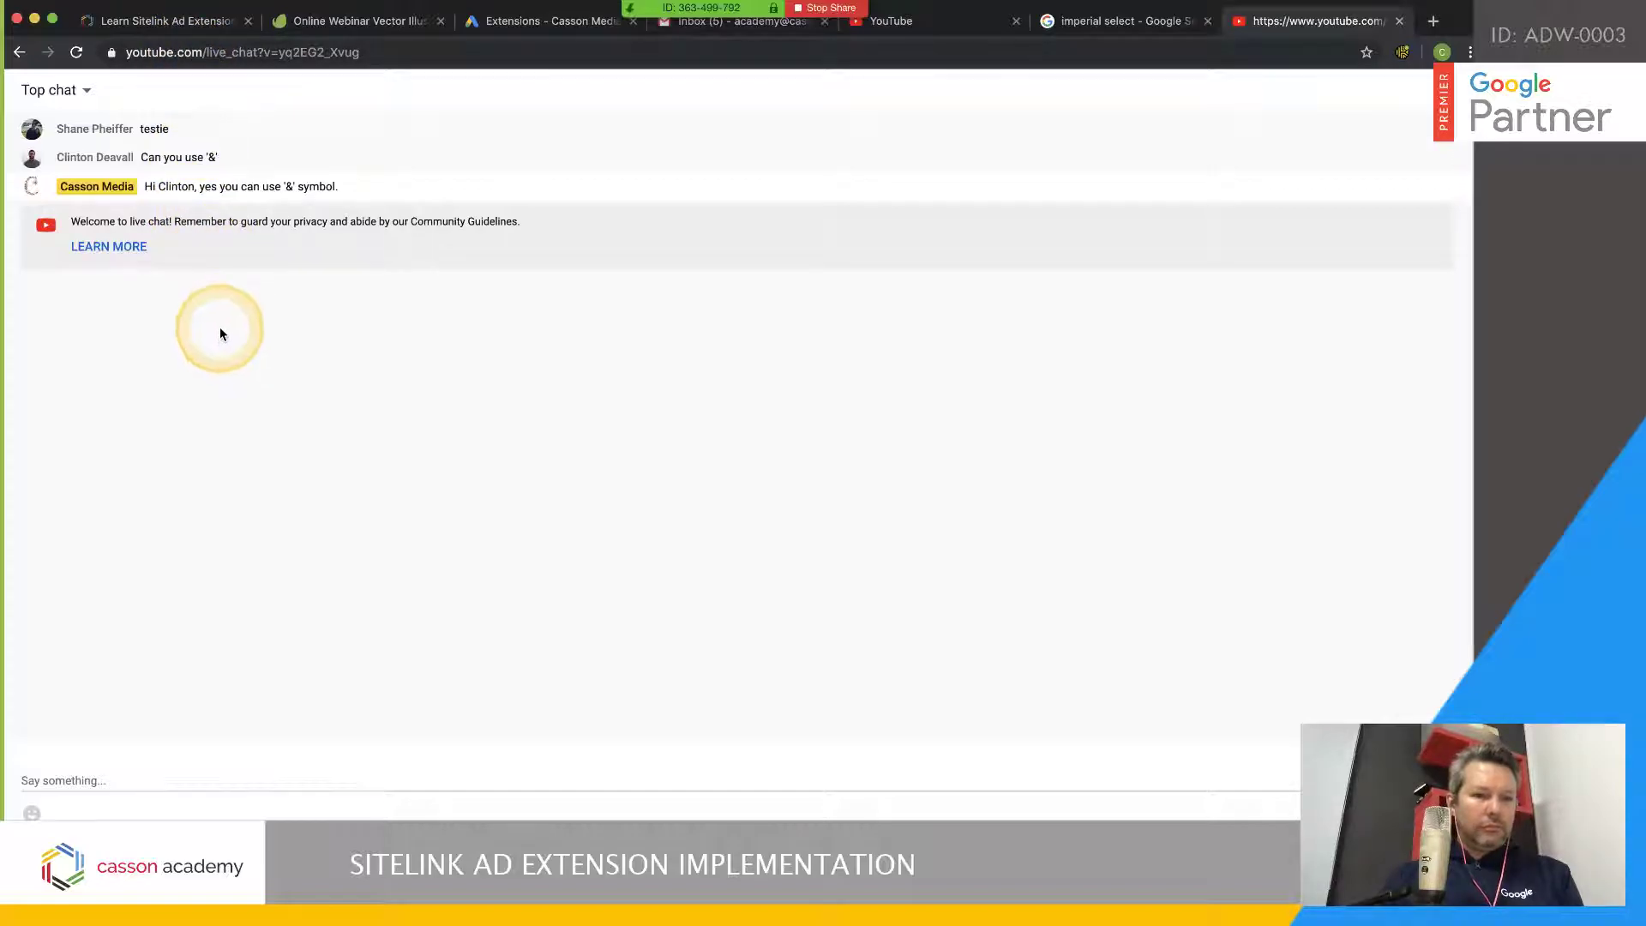
Revisit the header of the Sitelink Ad Extension Setup course page, and open the extension type filter options back in Google Ads
left_click(184, 19)
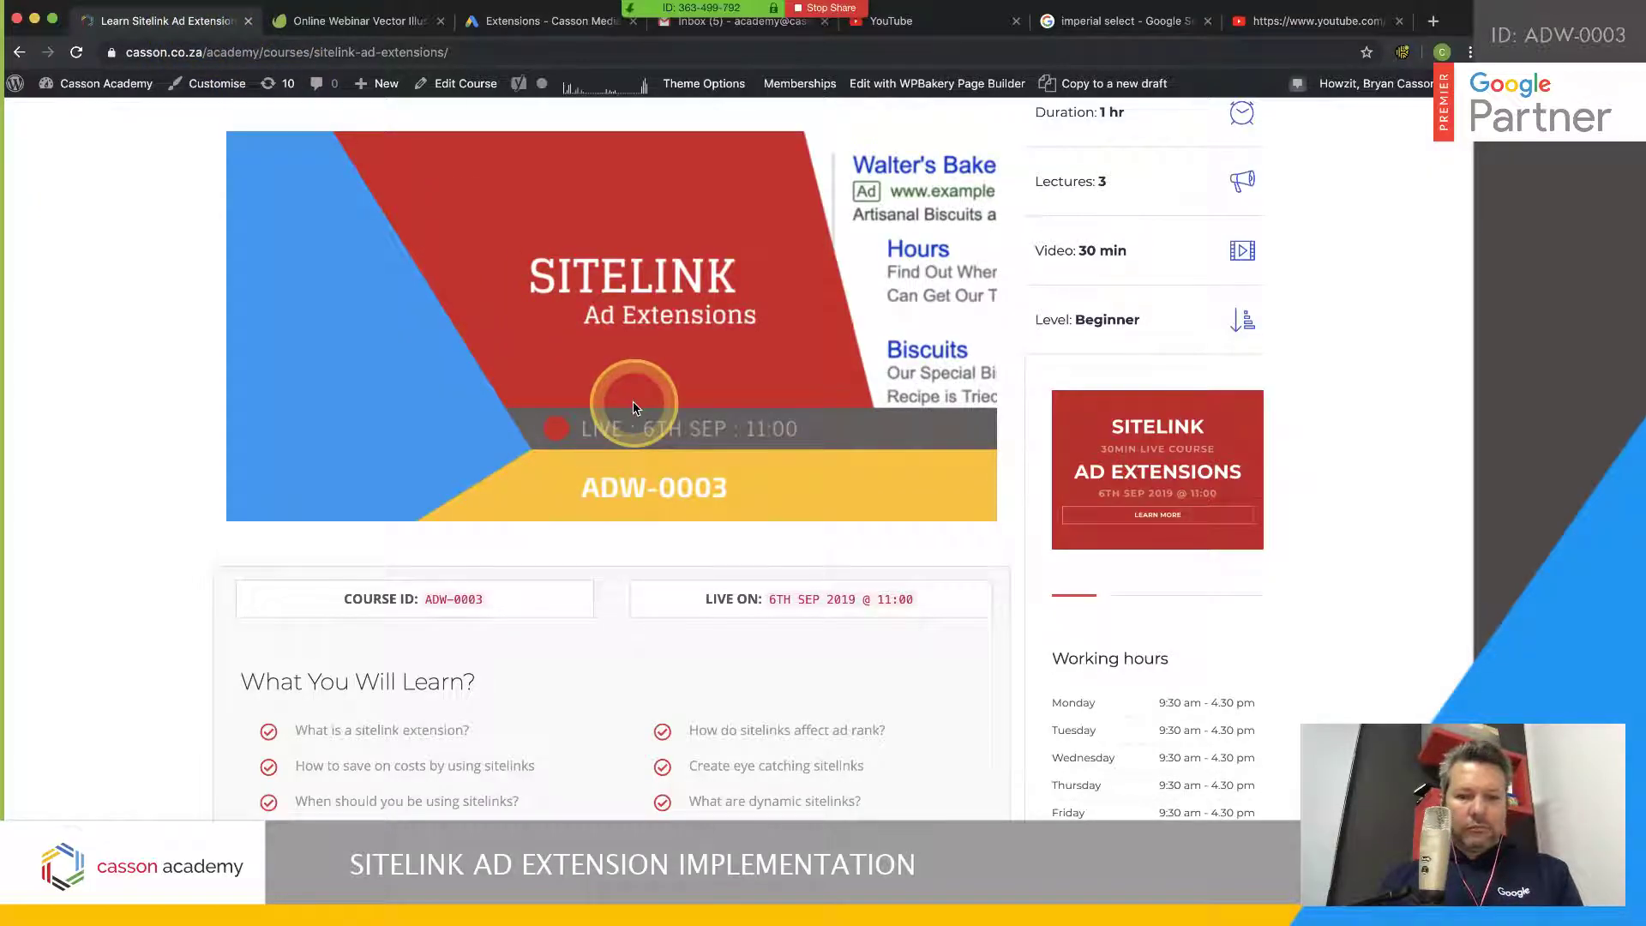
scroll(635, 406, "up", 4)
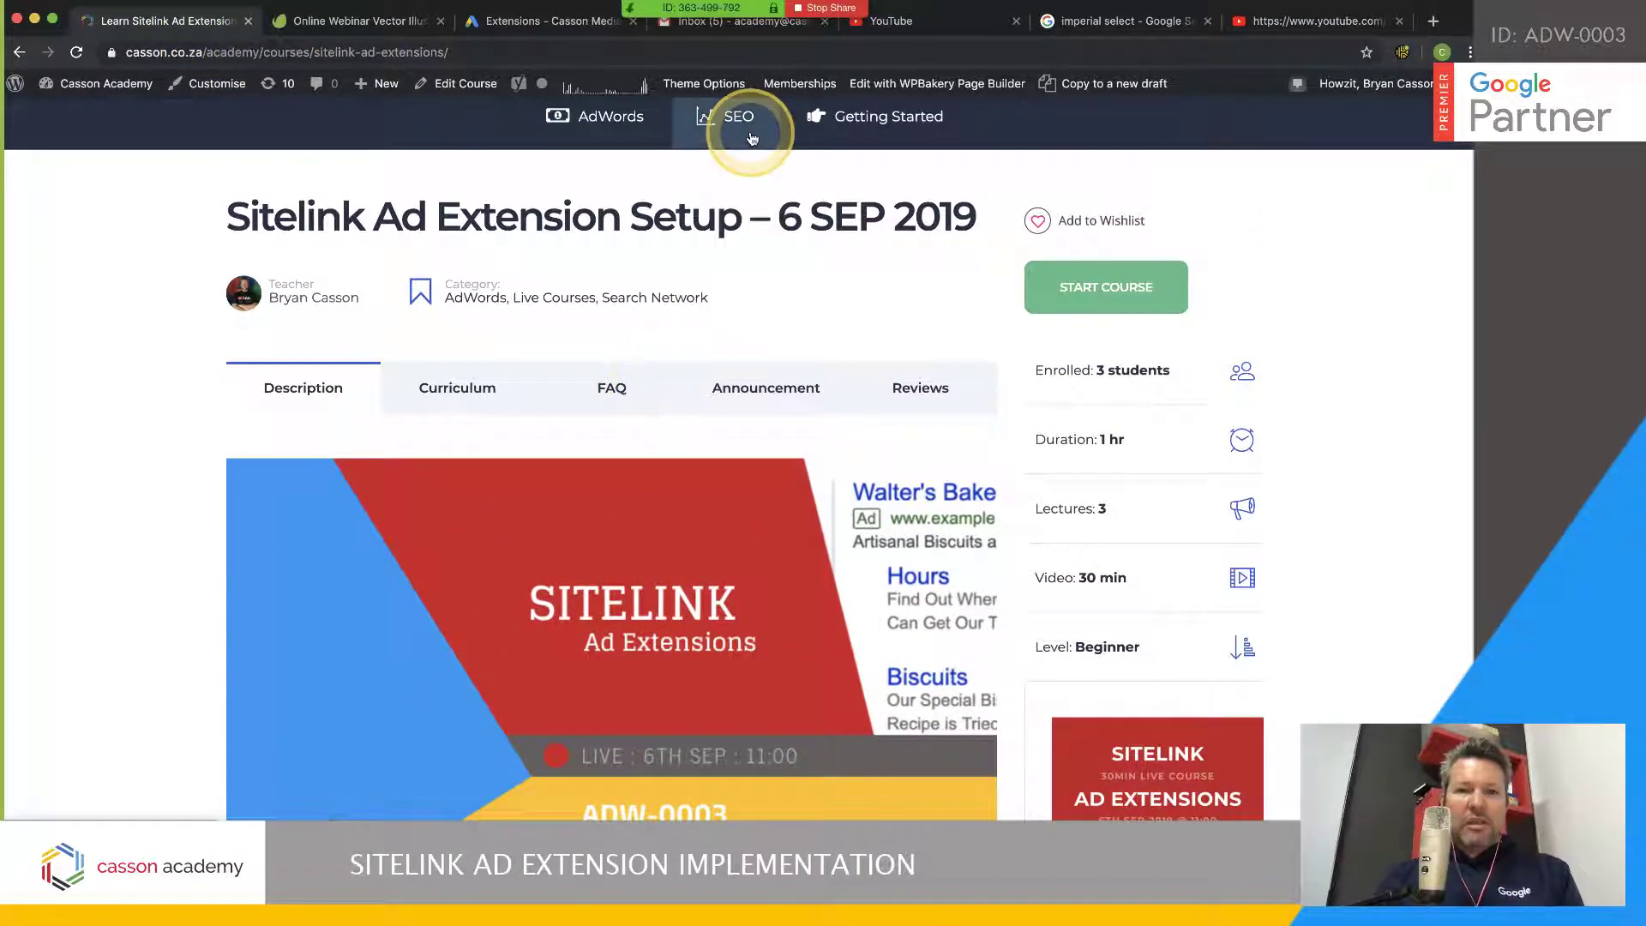
left_click(541, 20)
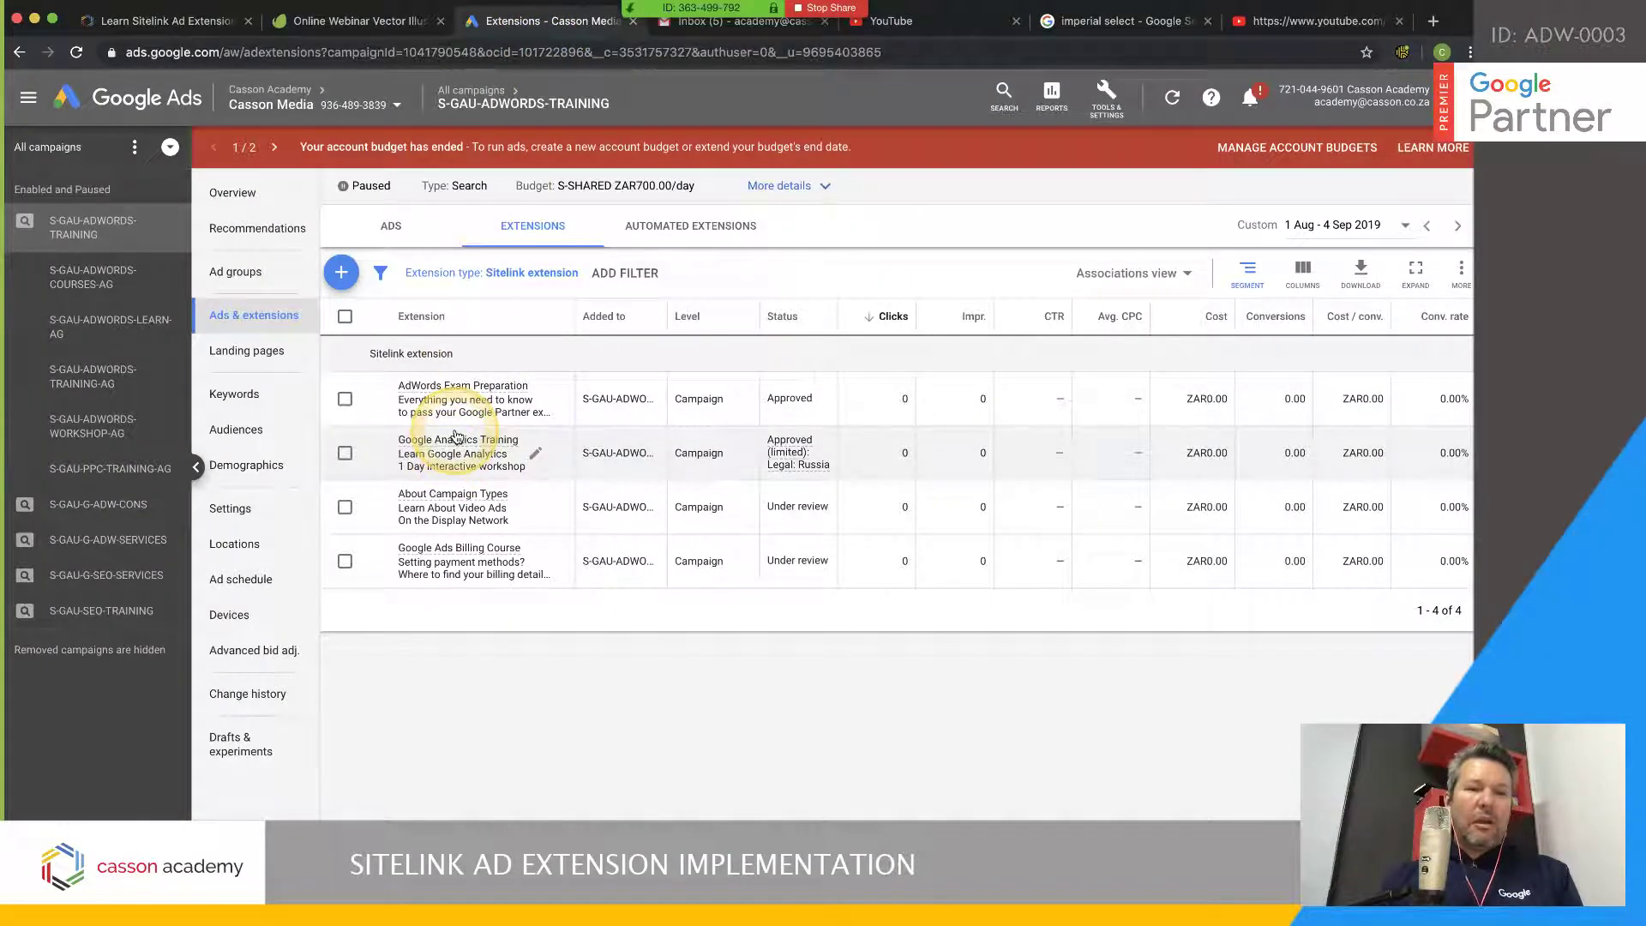
left_click(533, 274)
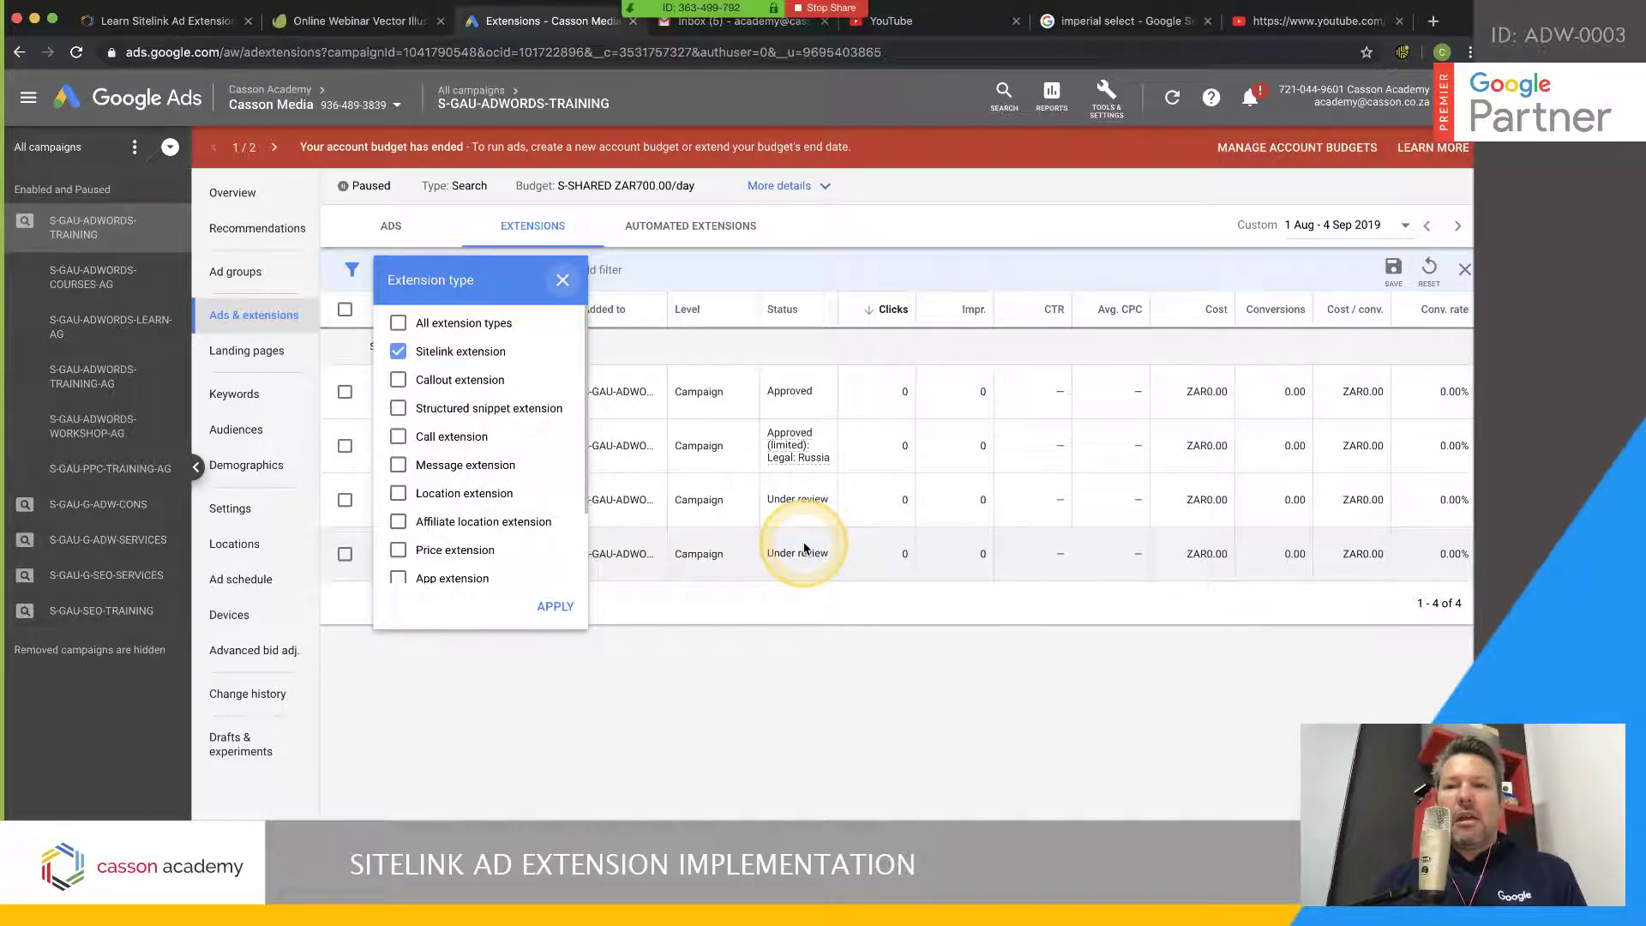
Check the YouTube live chat for viewer questions, and look over the Sitelink Ad Extension Setup course page again
left_click(1292, 24)
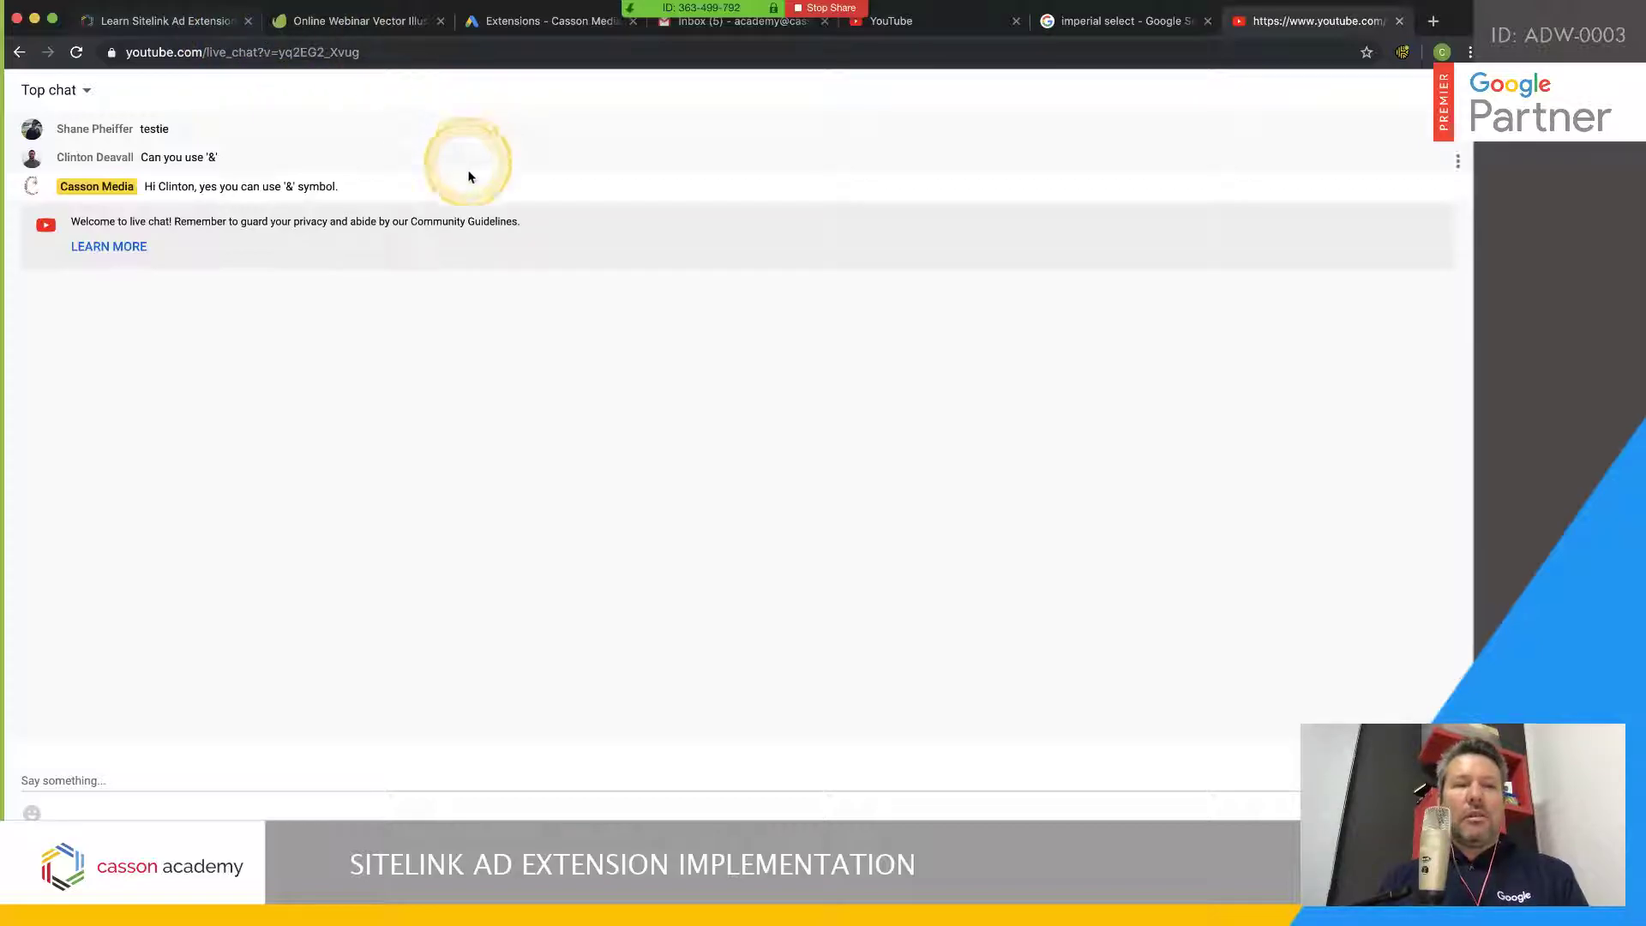
left_click(342, 24)
left_click(218, 26)
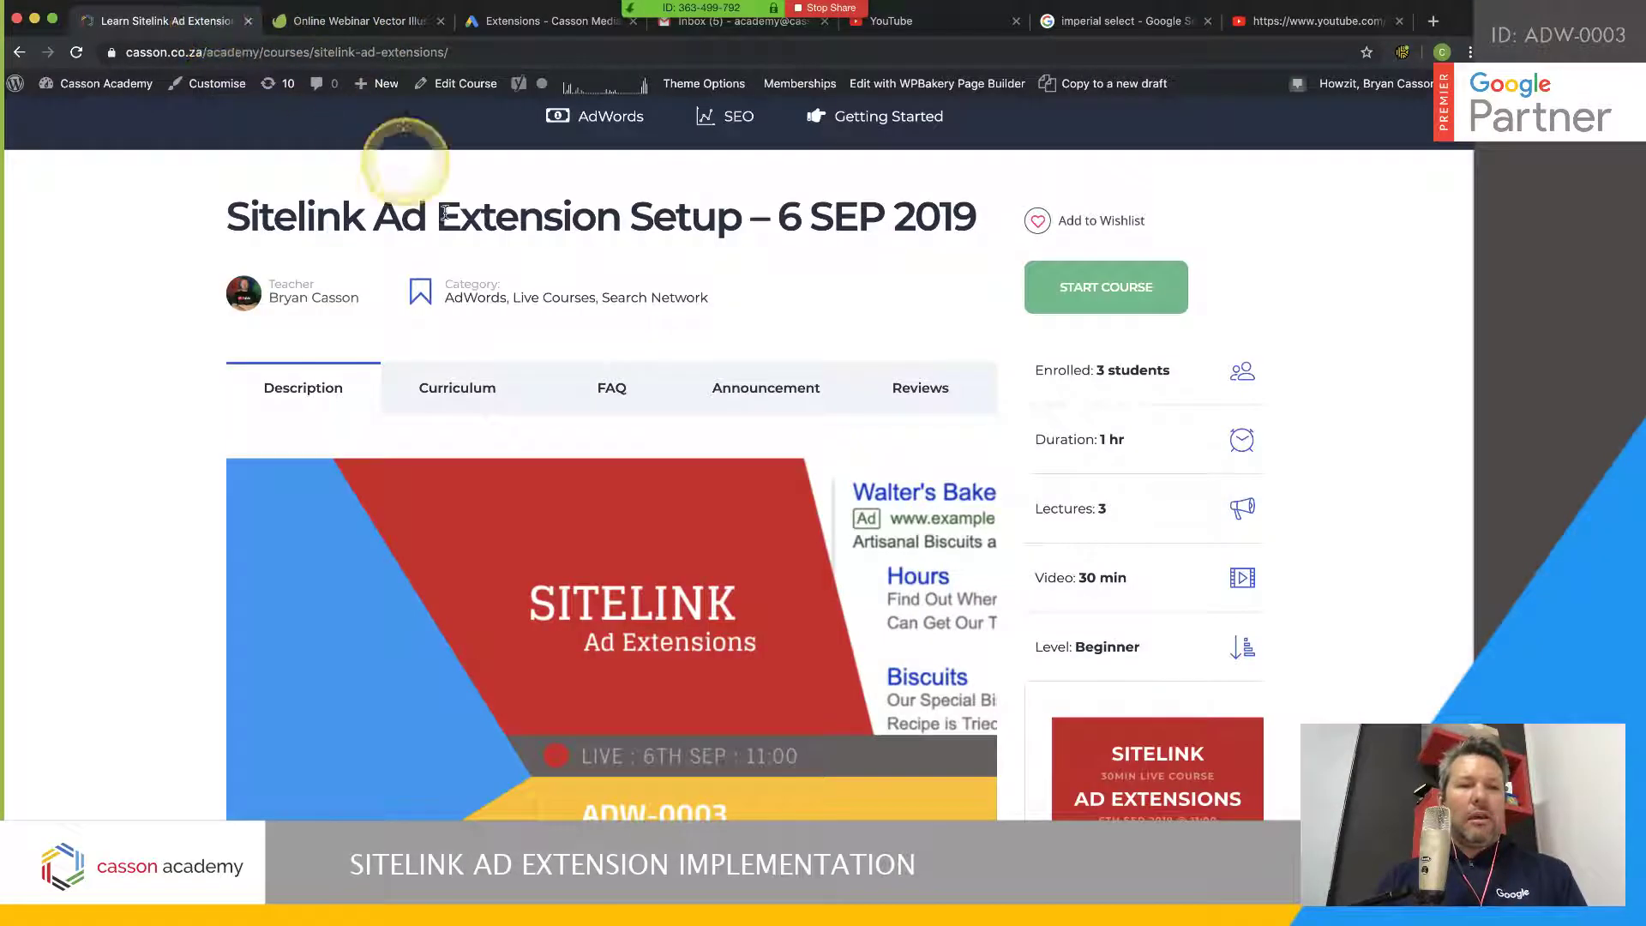
scroll(562, 397, "down", 4)
scroll(566, 405, "up", 4)
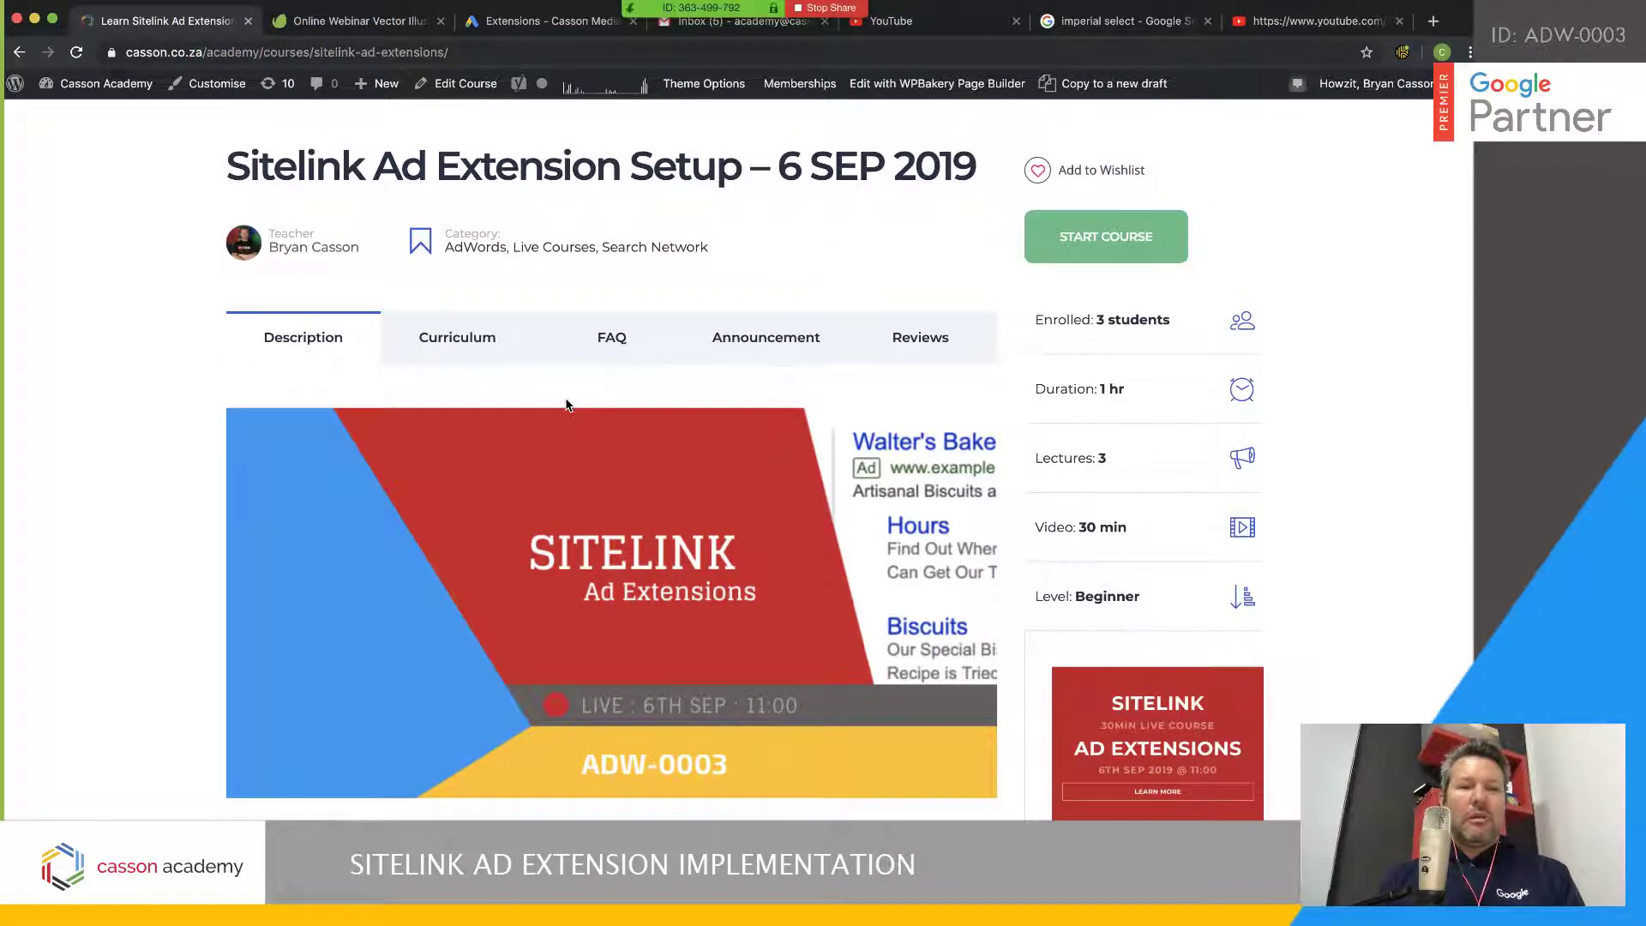
scroll(567, 405, "down", 4)
scroll(567, 405, "up", 7)
Open the Casson Academy home page and browse its Free Courses section
left_click(214, 238)
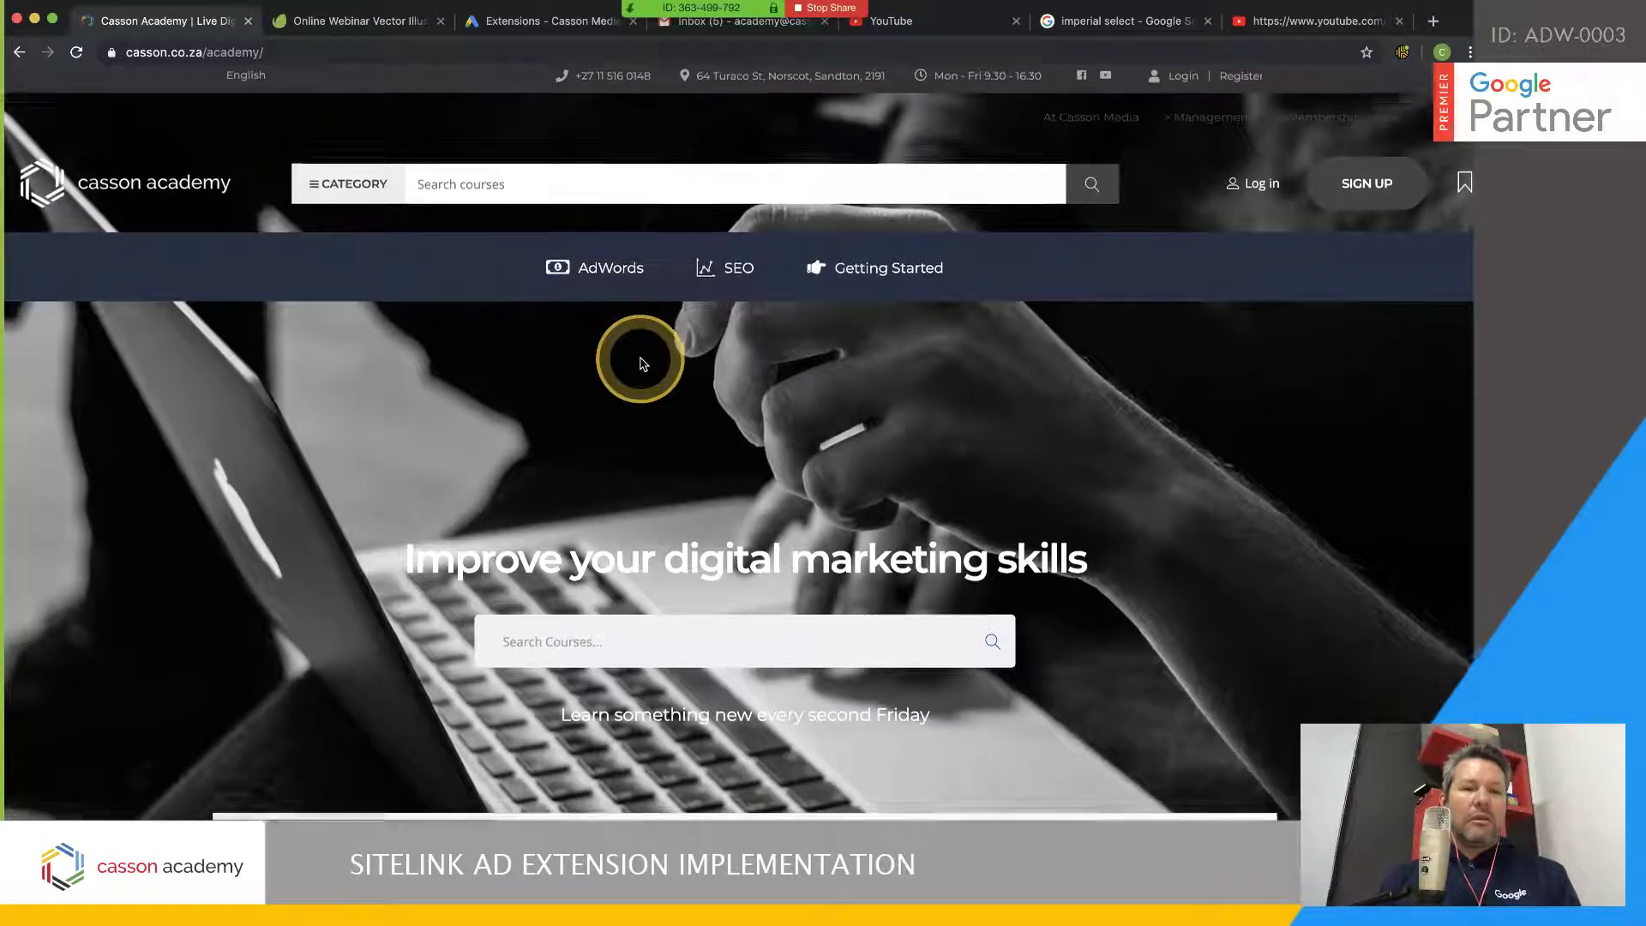
scroll(643, 358, "down", 10)
scroll(422, 548, "down", 5)
scroll(423, 549, "down", 2)
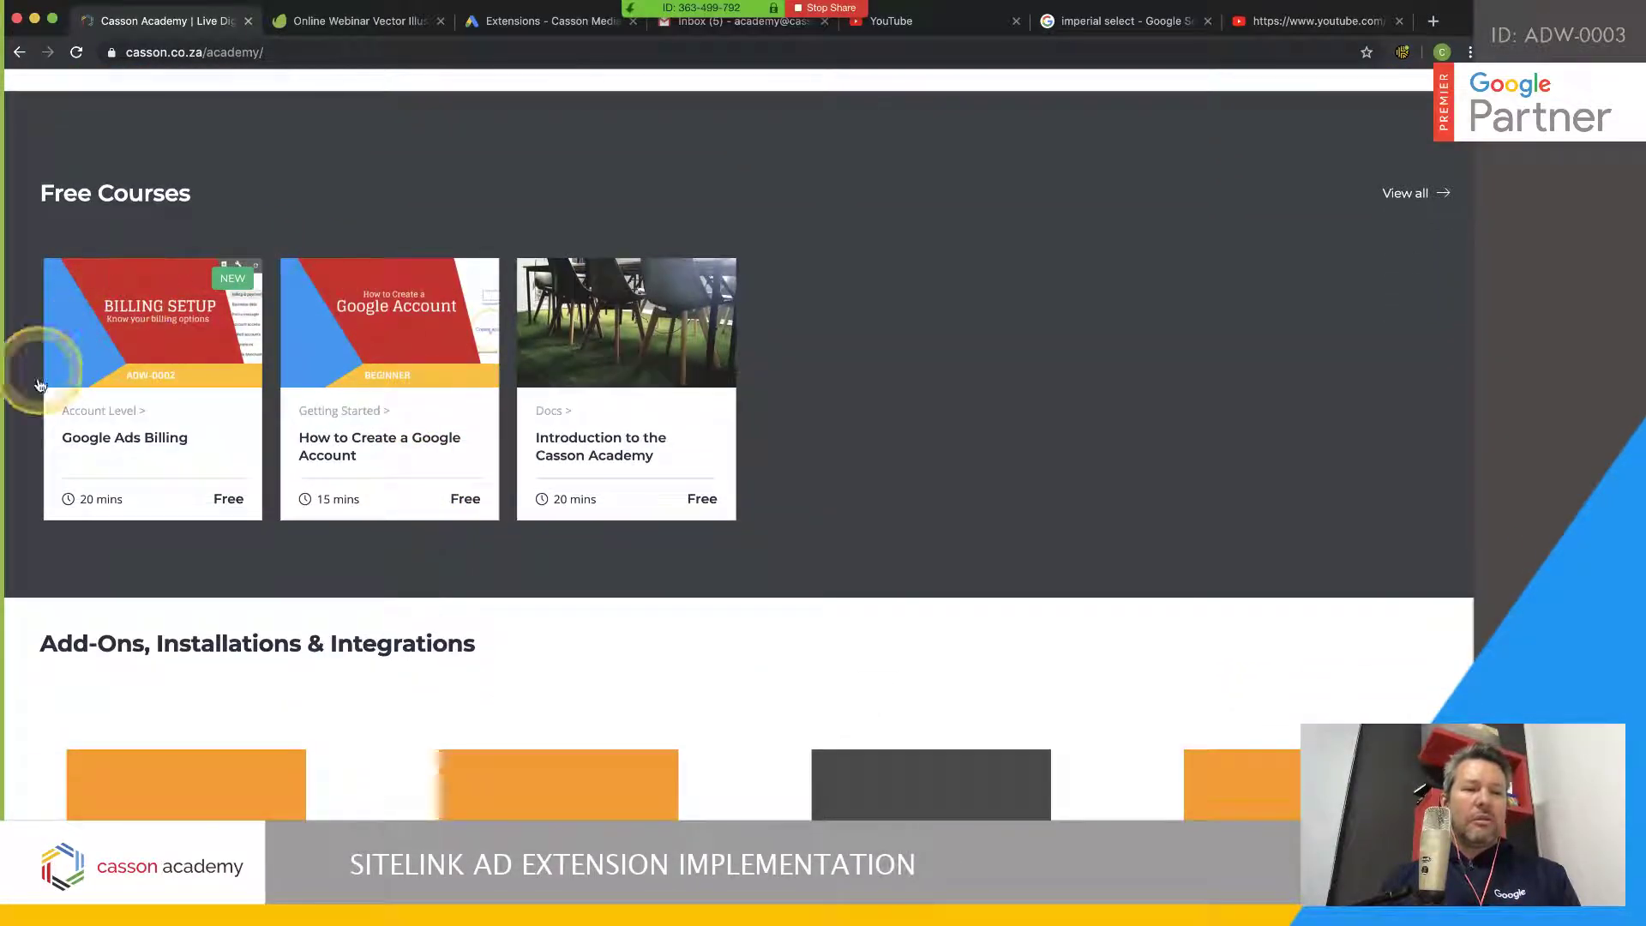
scroll(588, 415, "up", 15)
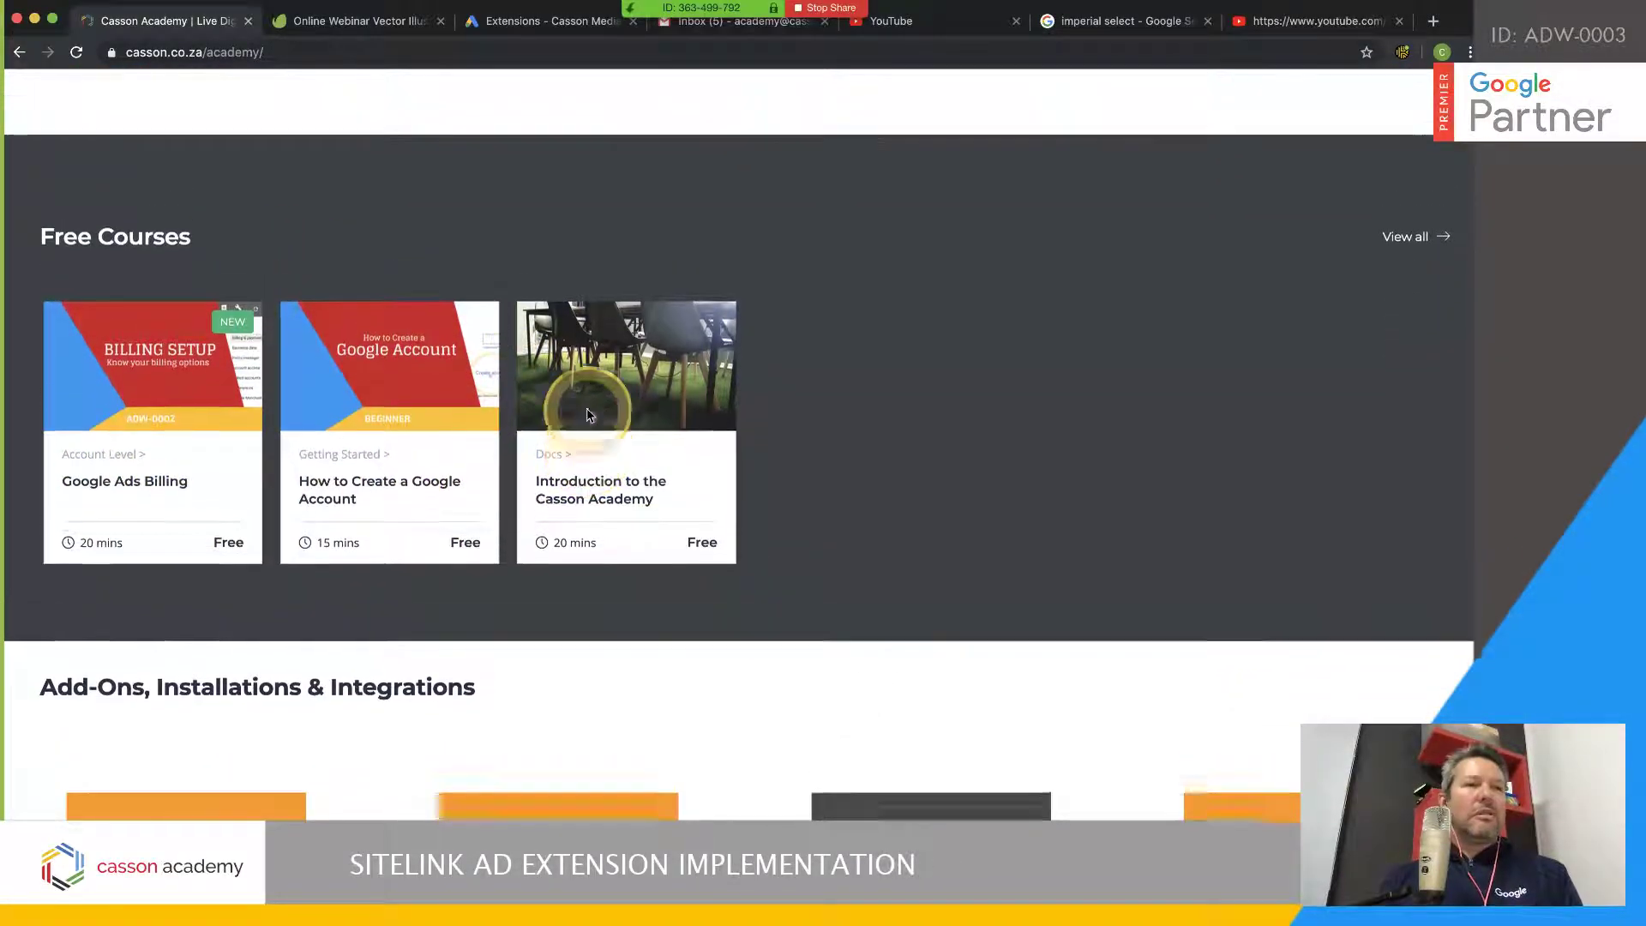
scroll(1346, 210, "up", 2)
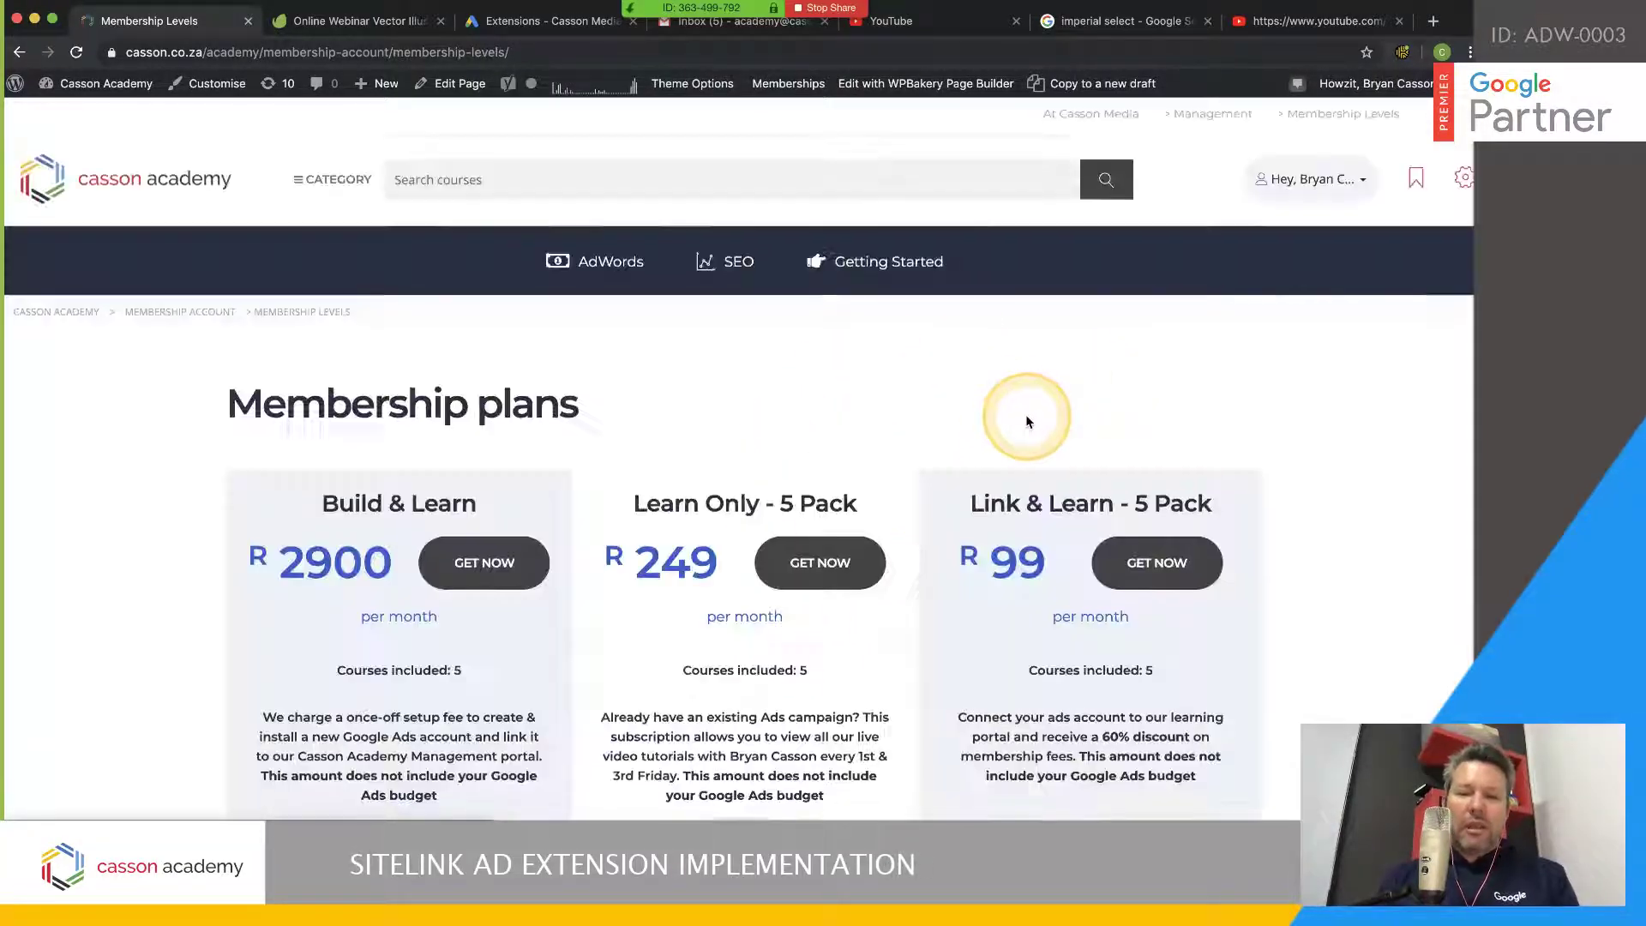
Review the academy's membership plans and highlight the price of the Link & Learn - 5 Pack plan
scroll(1029, 463, "down", 3)
scroll(1061, 426, "down", 1)
left_click_drag(1046, 323, 993, 317)
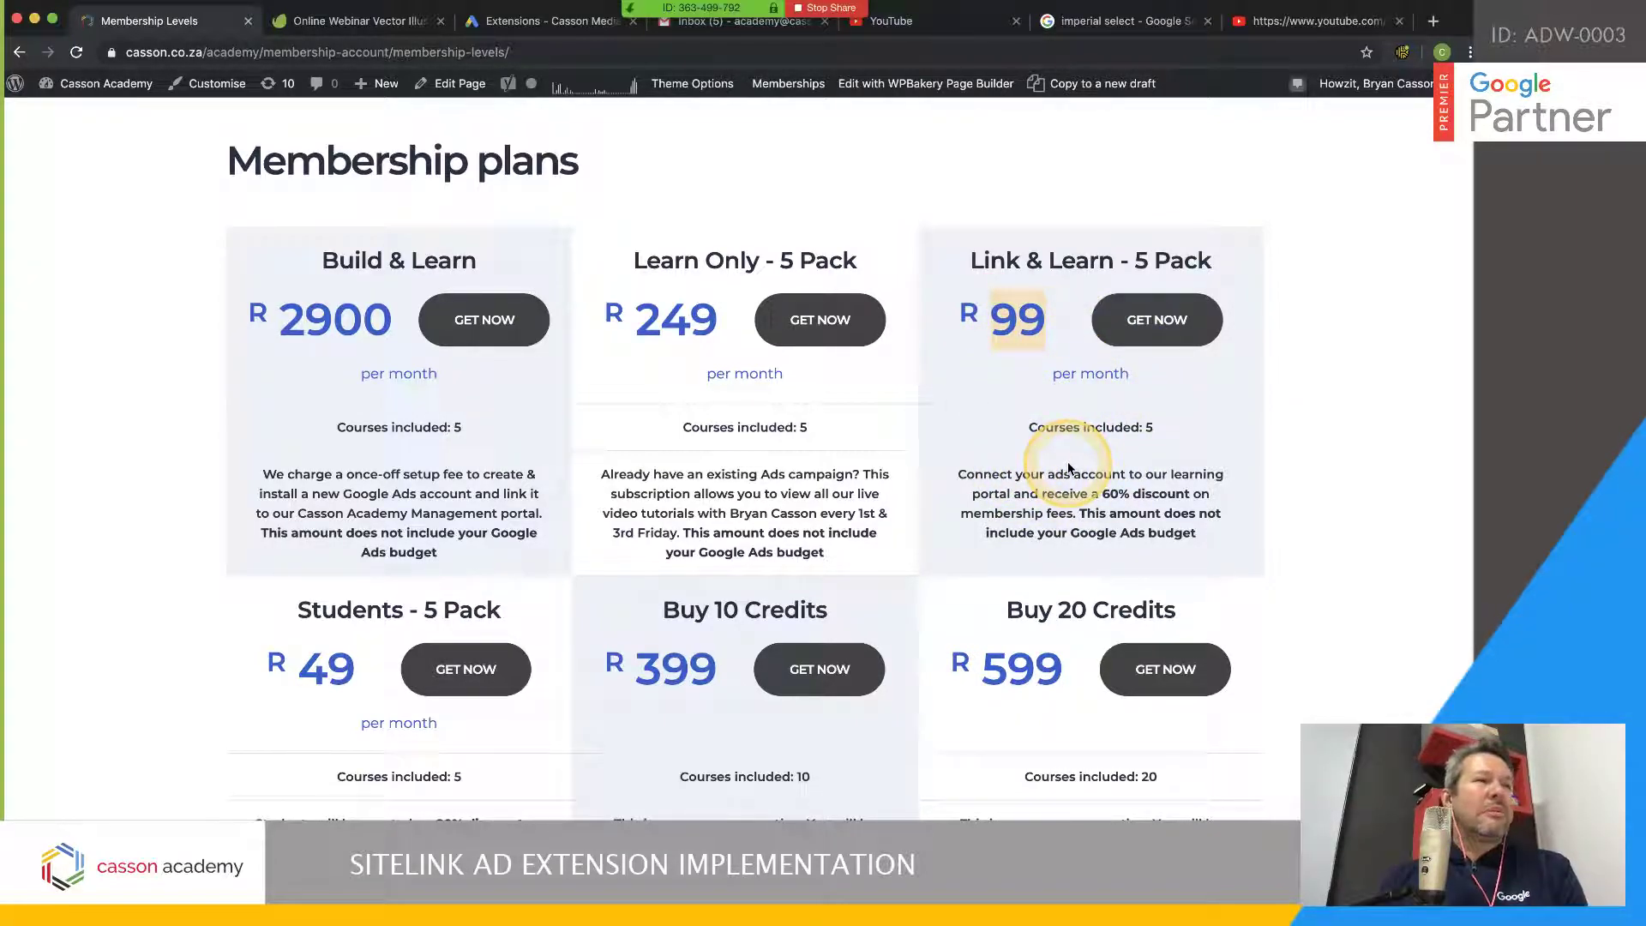
scroll(706, 445, "down", 2)
scroll(720, 386, "up", 2)
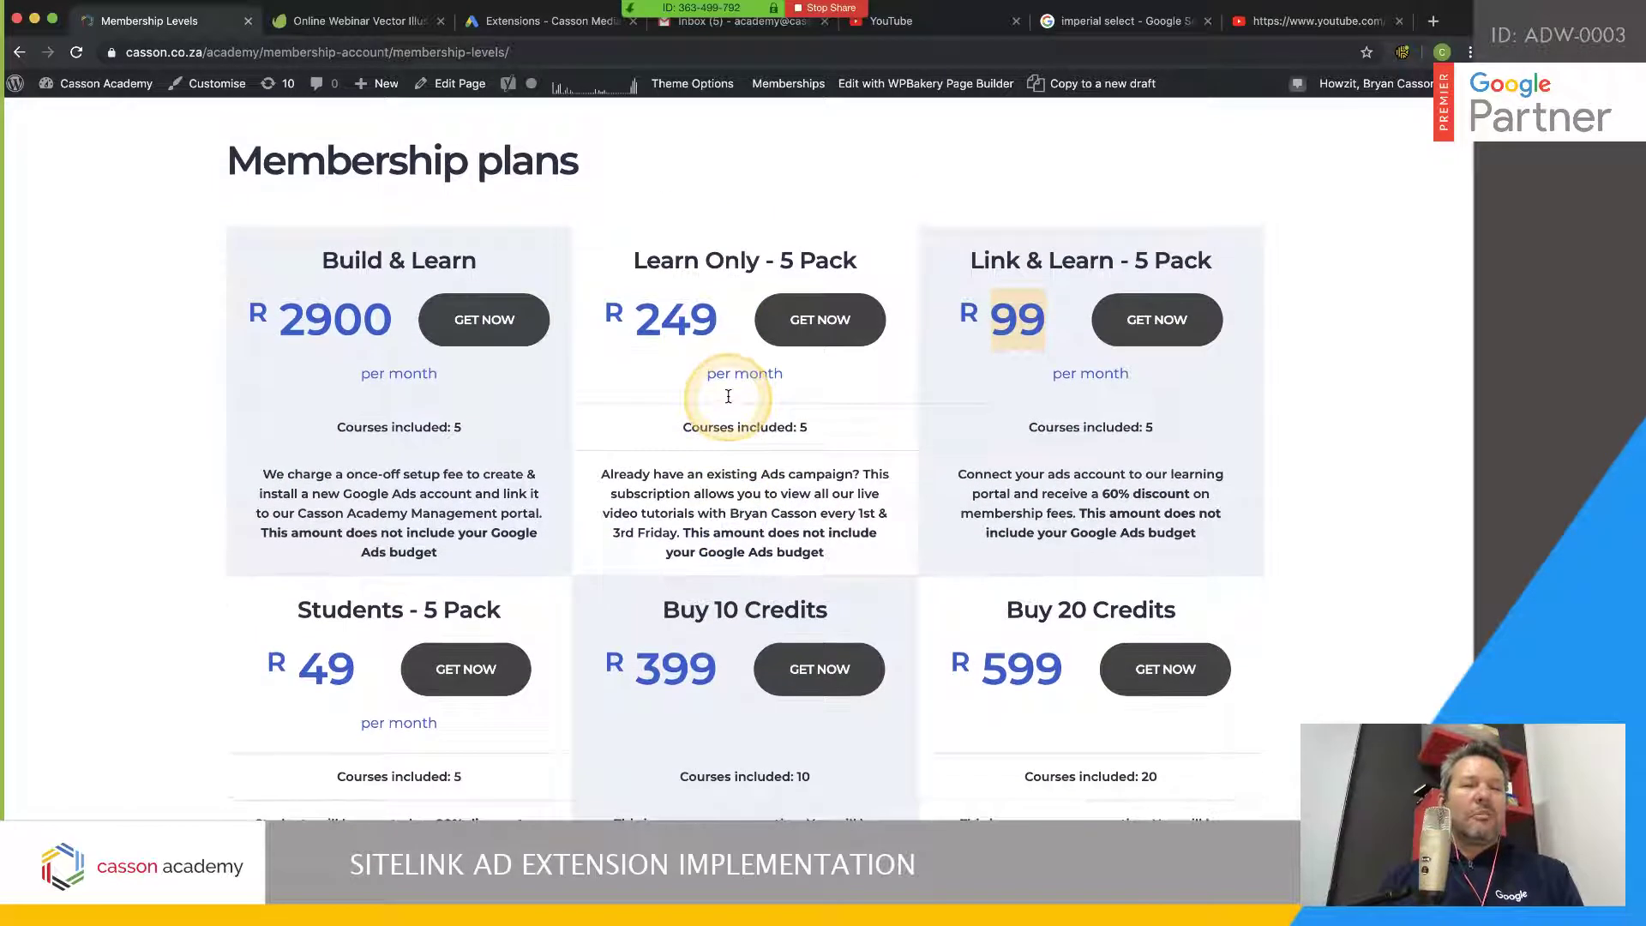
Switch back to Google Ads and close the extension type options, leaving the sitelink filter applied
left_click(549, 21)
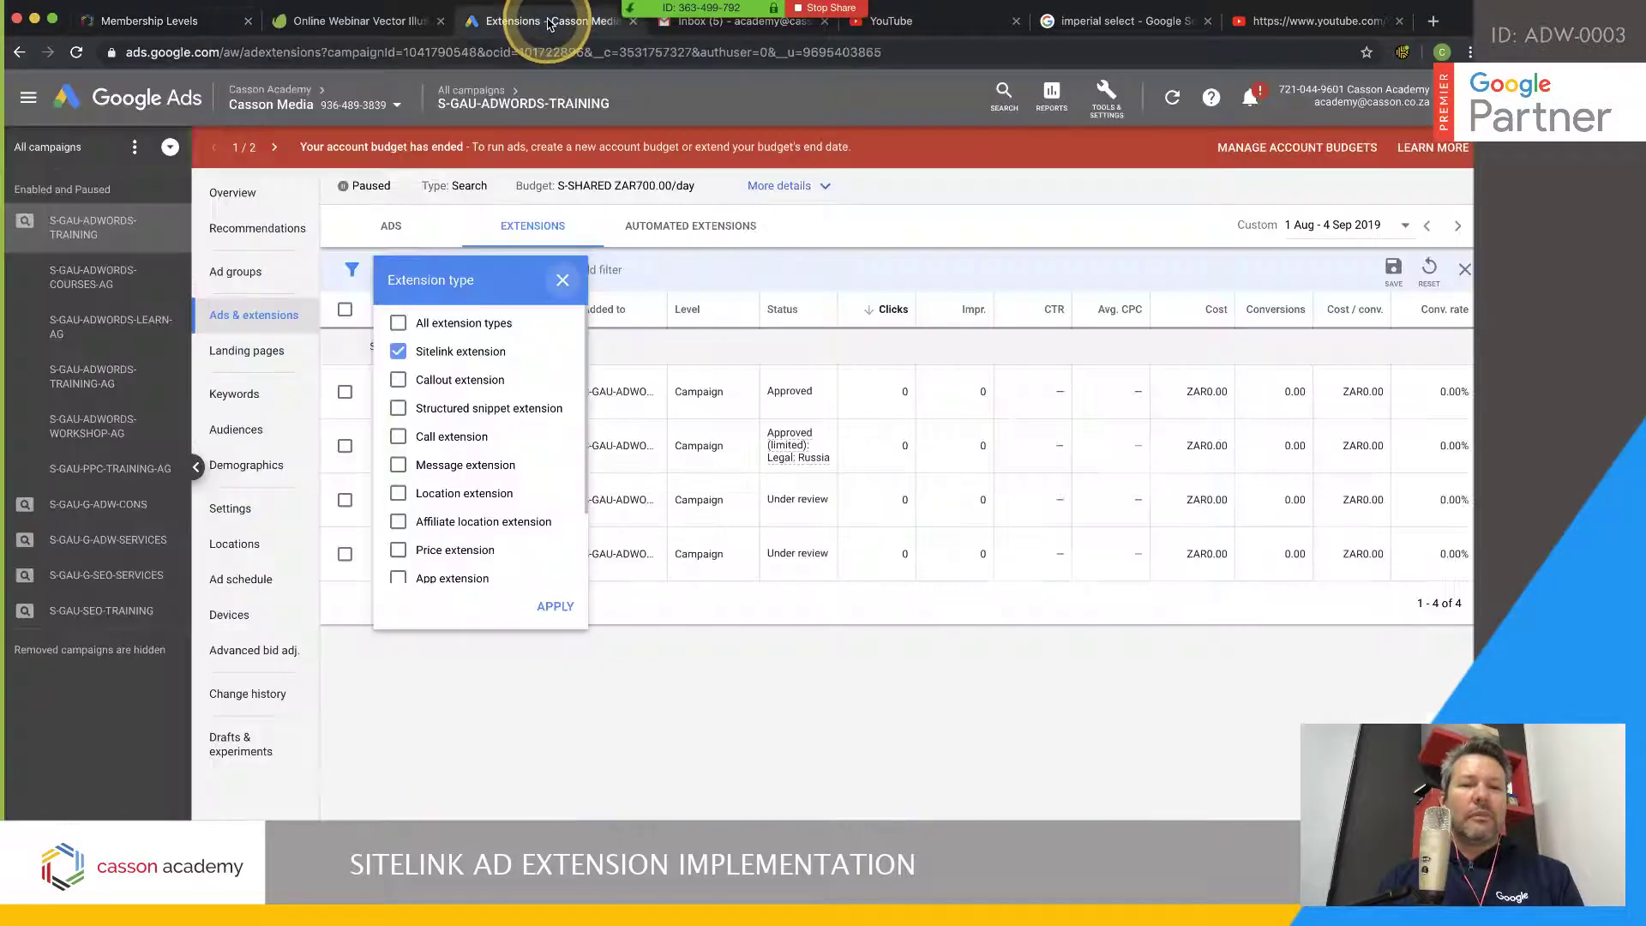
left_click(564, 283)
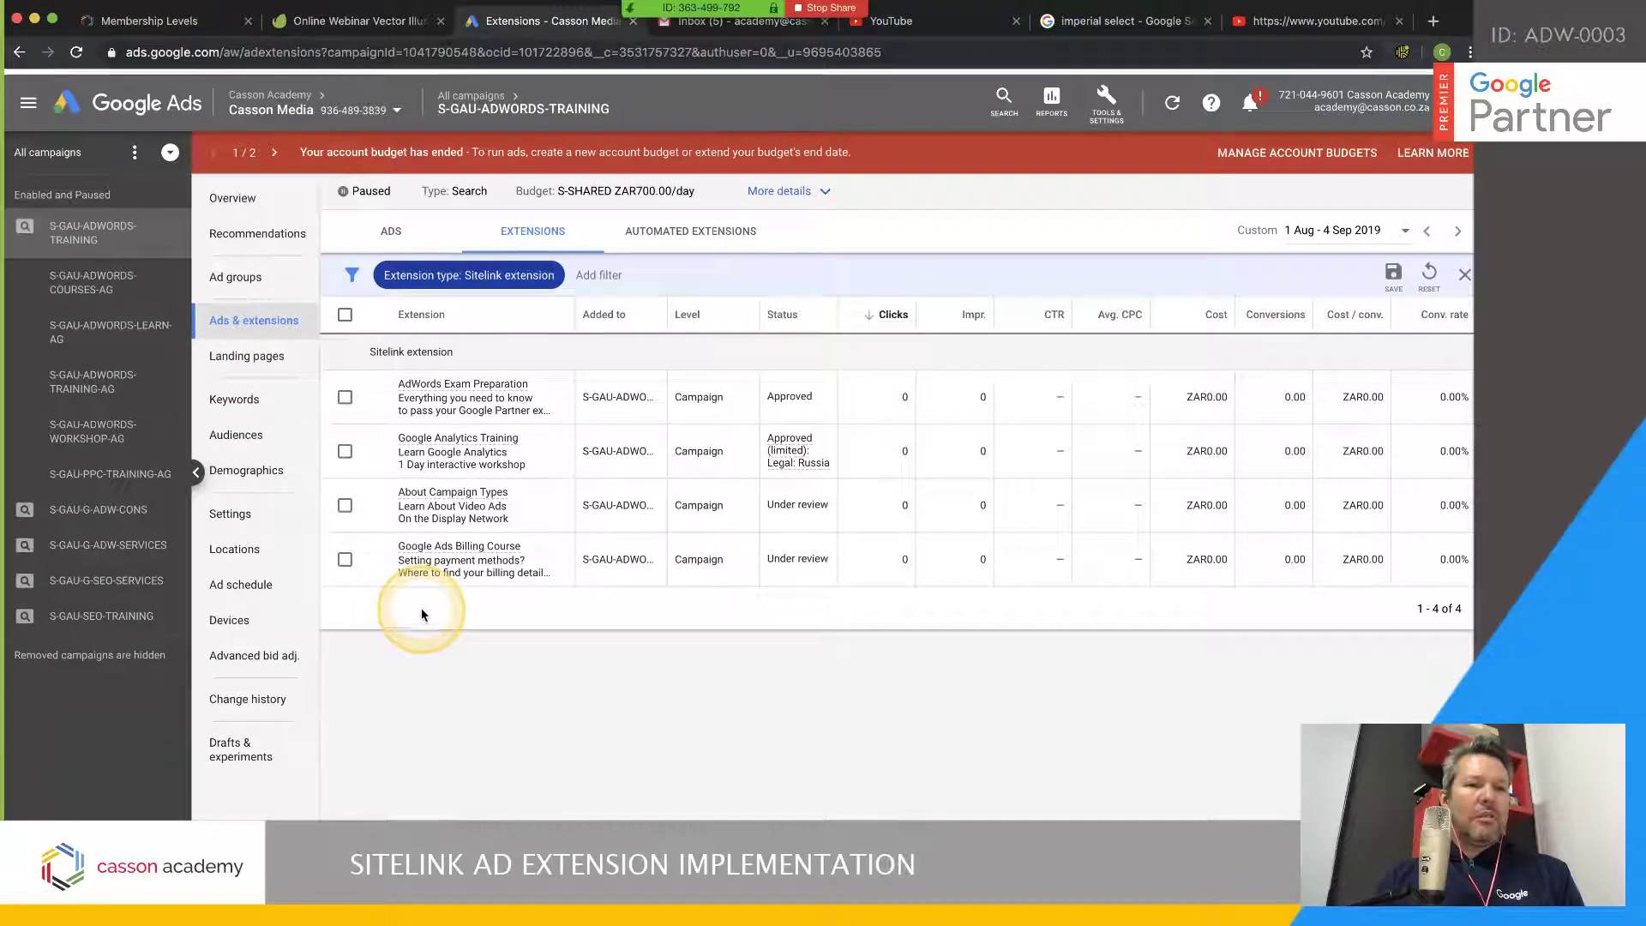